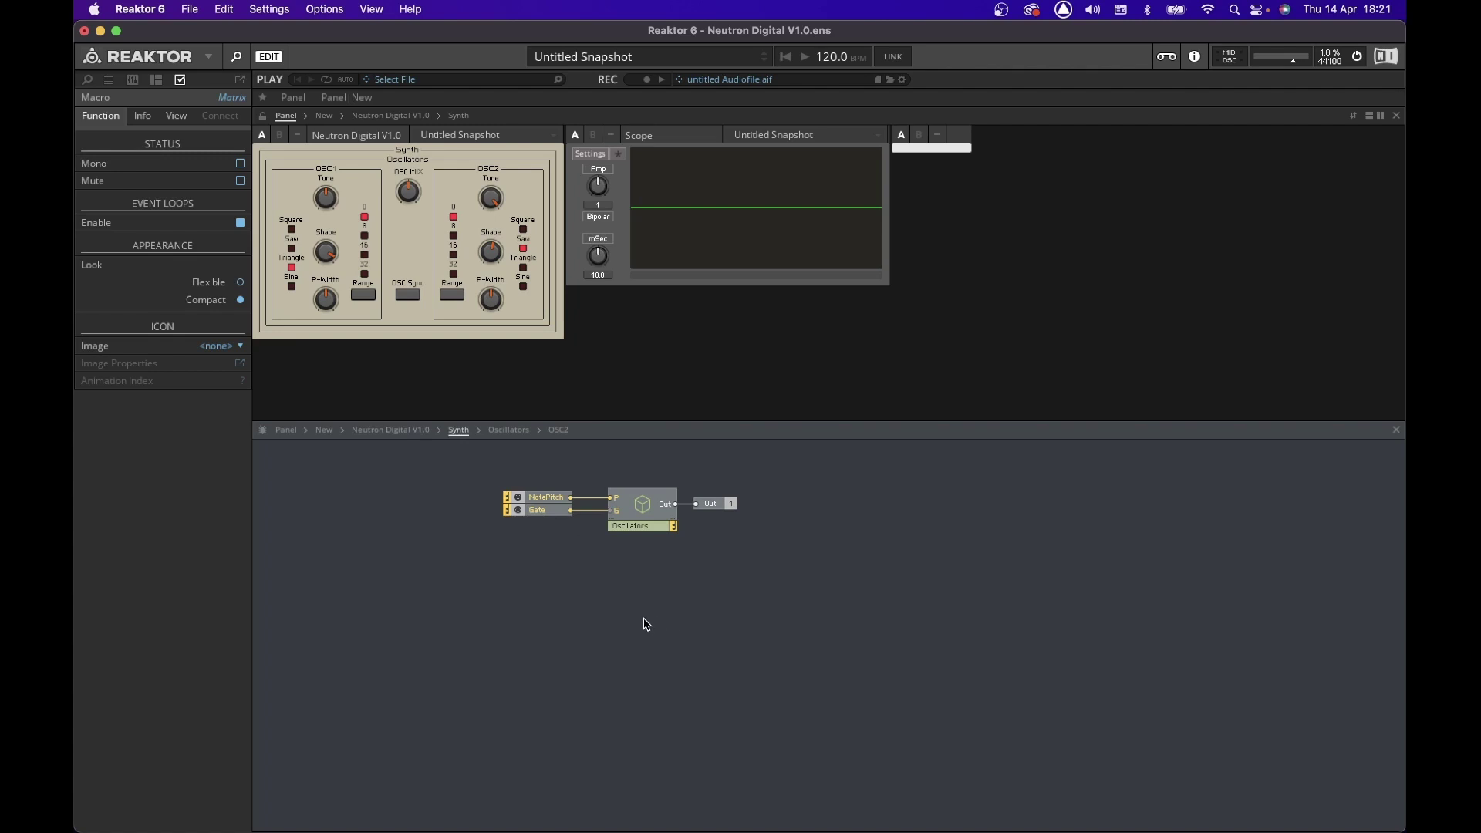
Add a macro named VCF to the Synth structure and move its unlocked panel frame beside the Oscillators section.
right_click(647, 623)
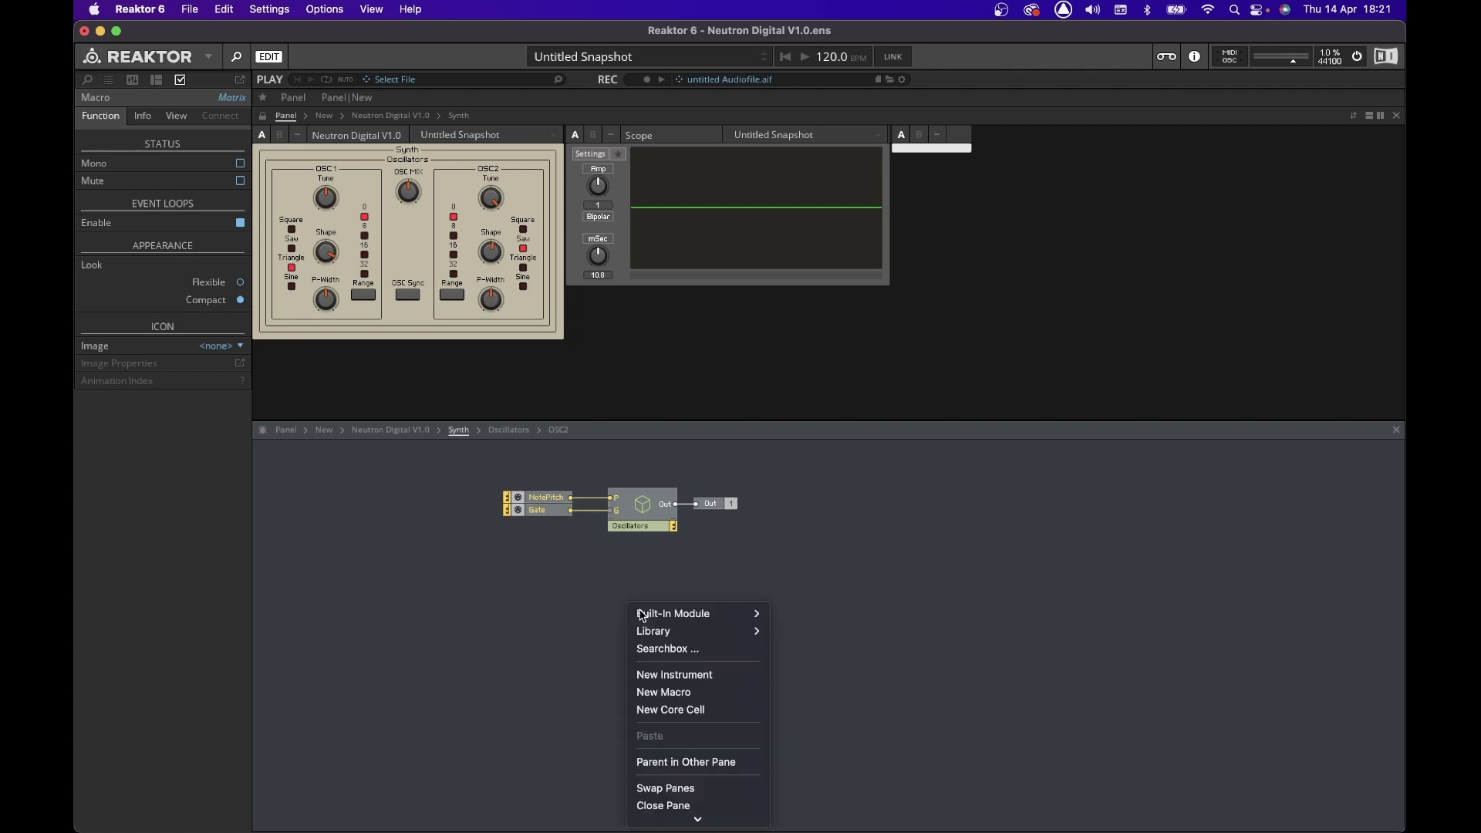
left_click(688, 692)
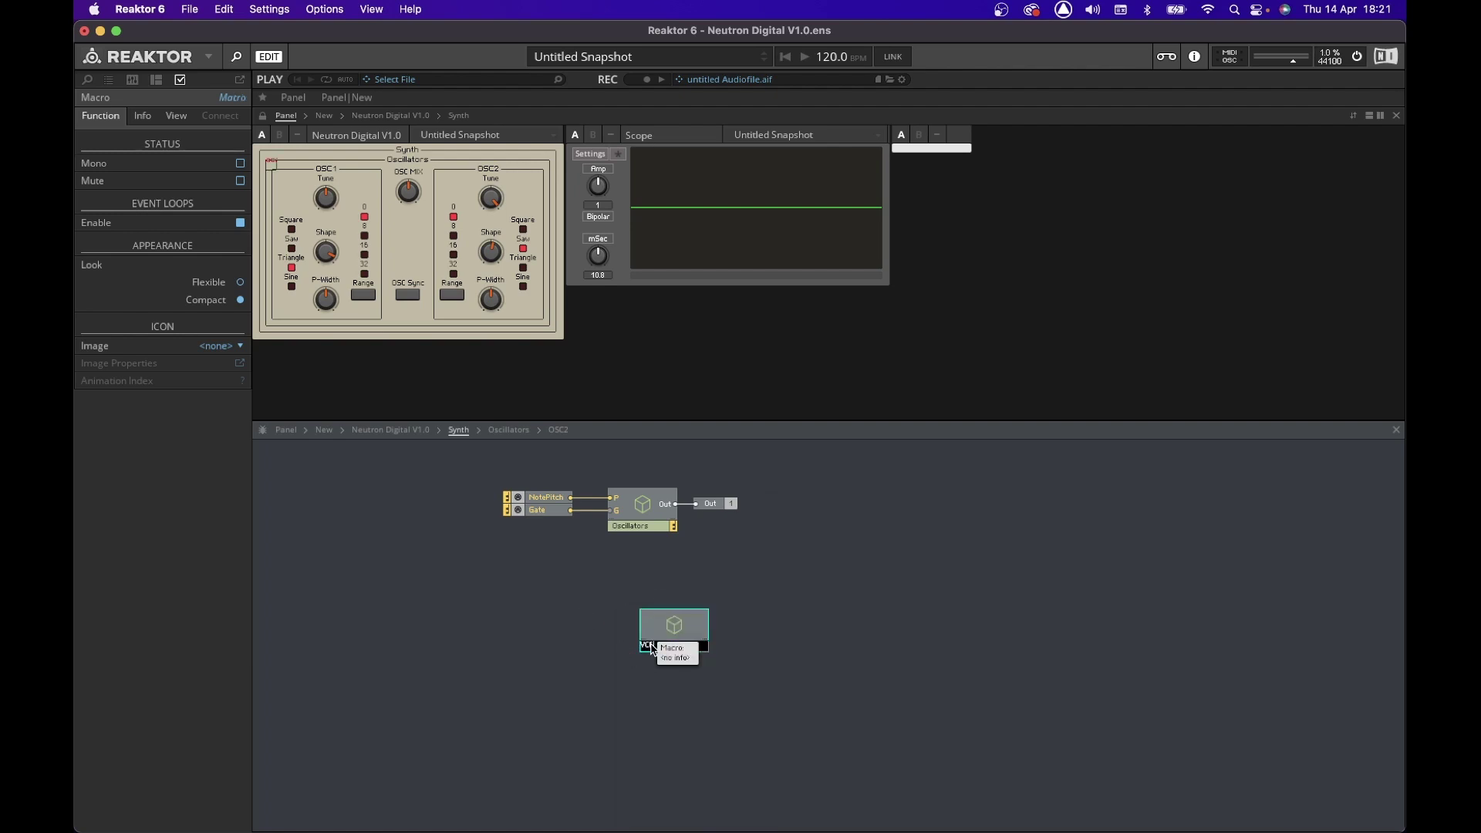
type("VCF")
key("Return")
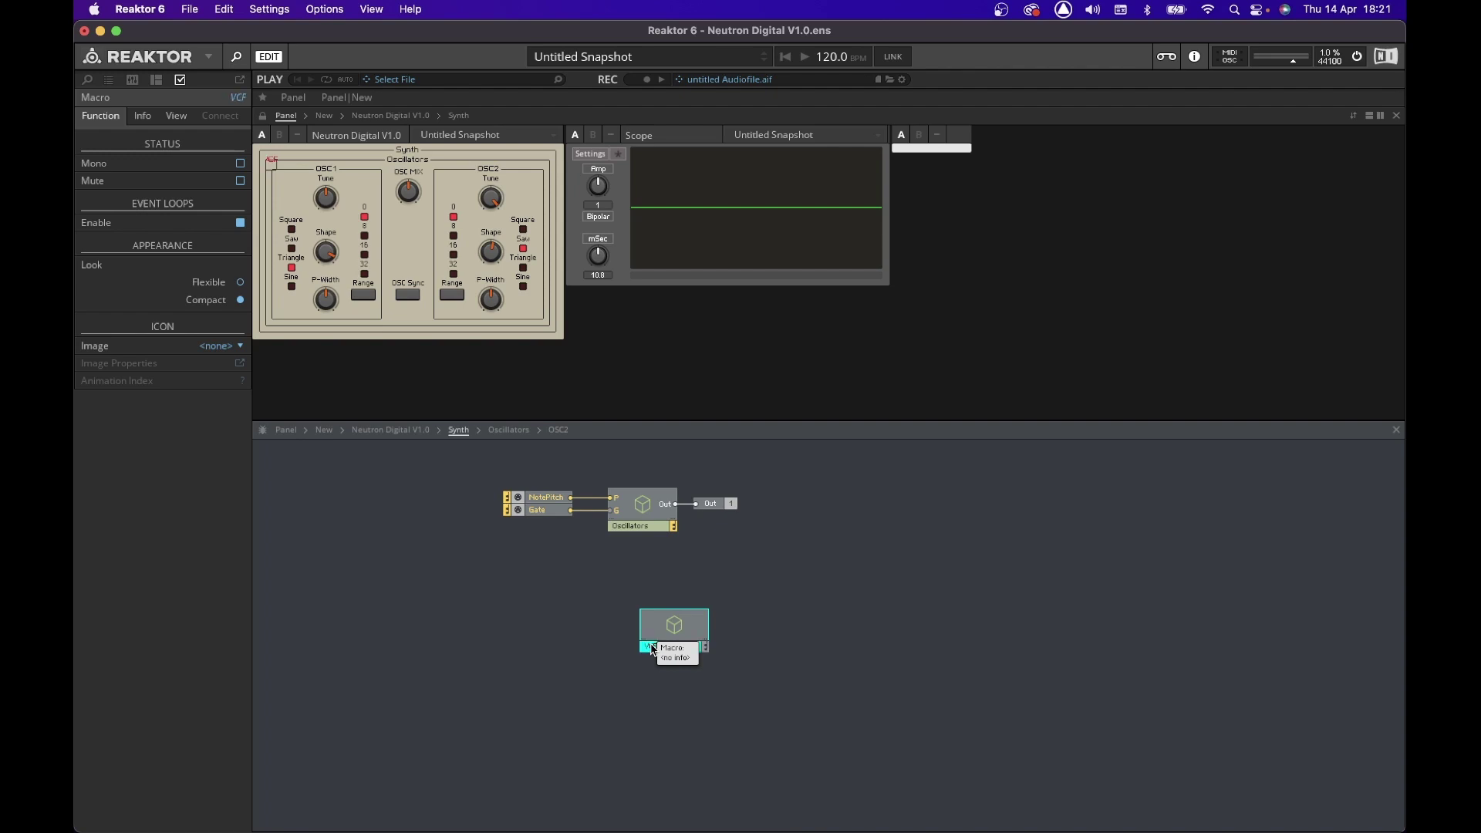
left_click(263, 117)
left_click_drag(271, 162, 564, 164)
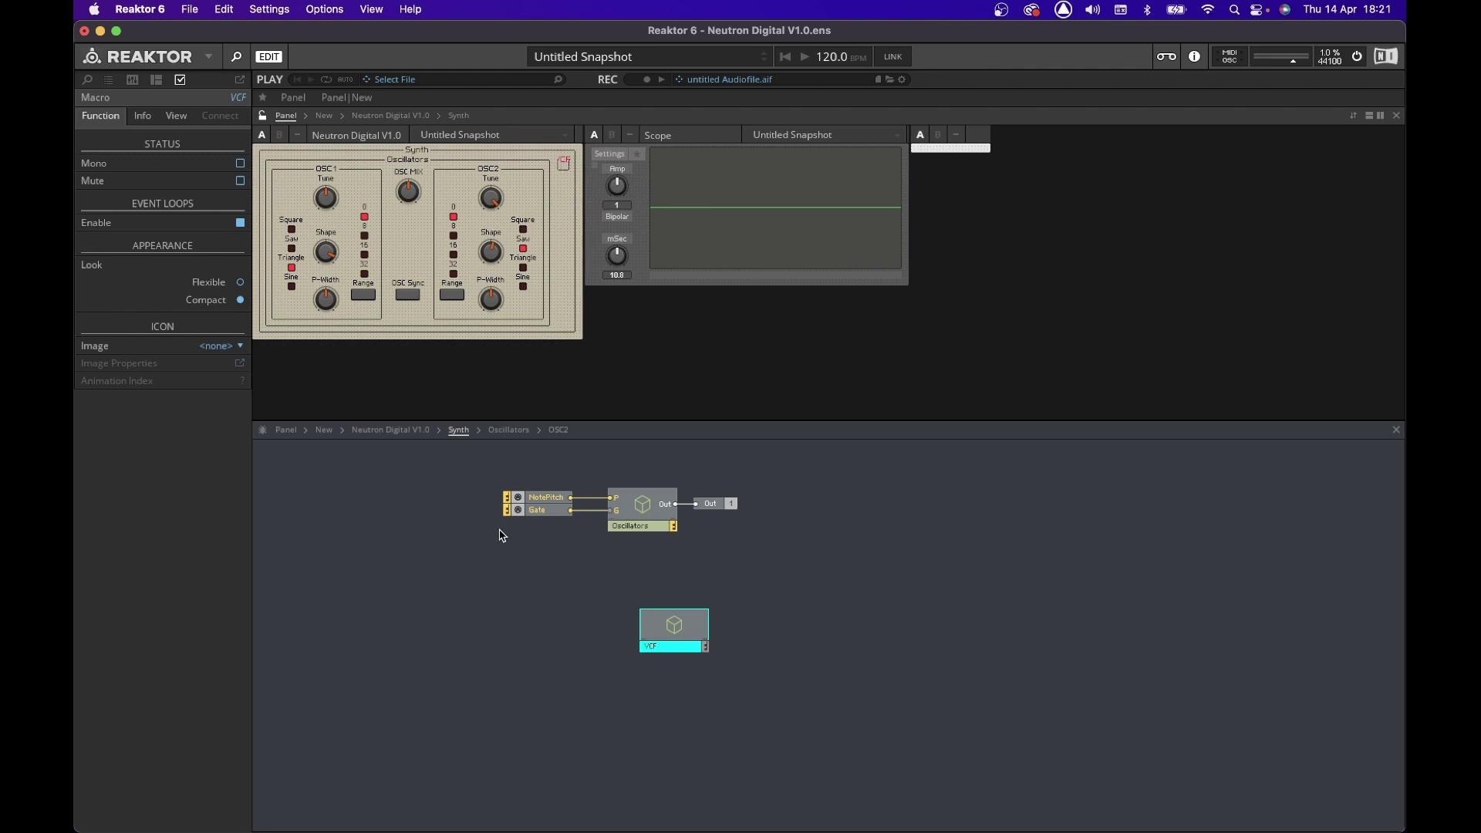
Wire the VCF macro between the Oscillators output and the Out terminal, aligning the modules in one row.
left_click_drag(669, 626, 777, 557)
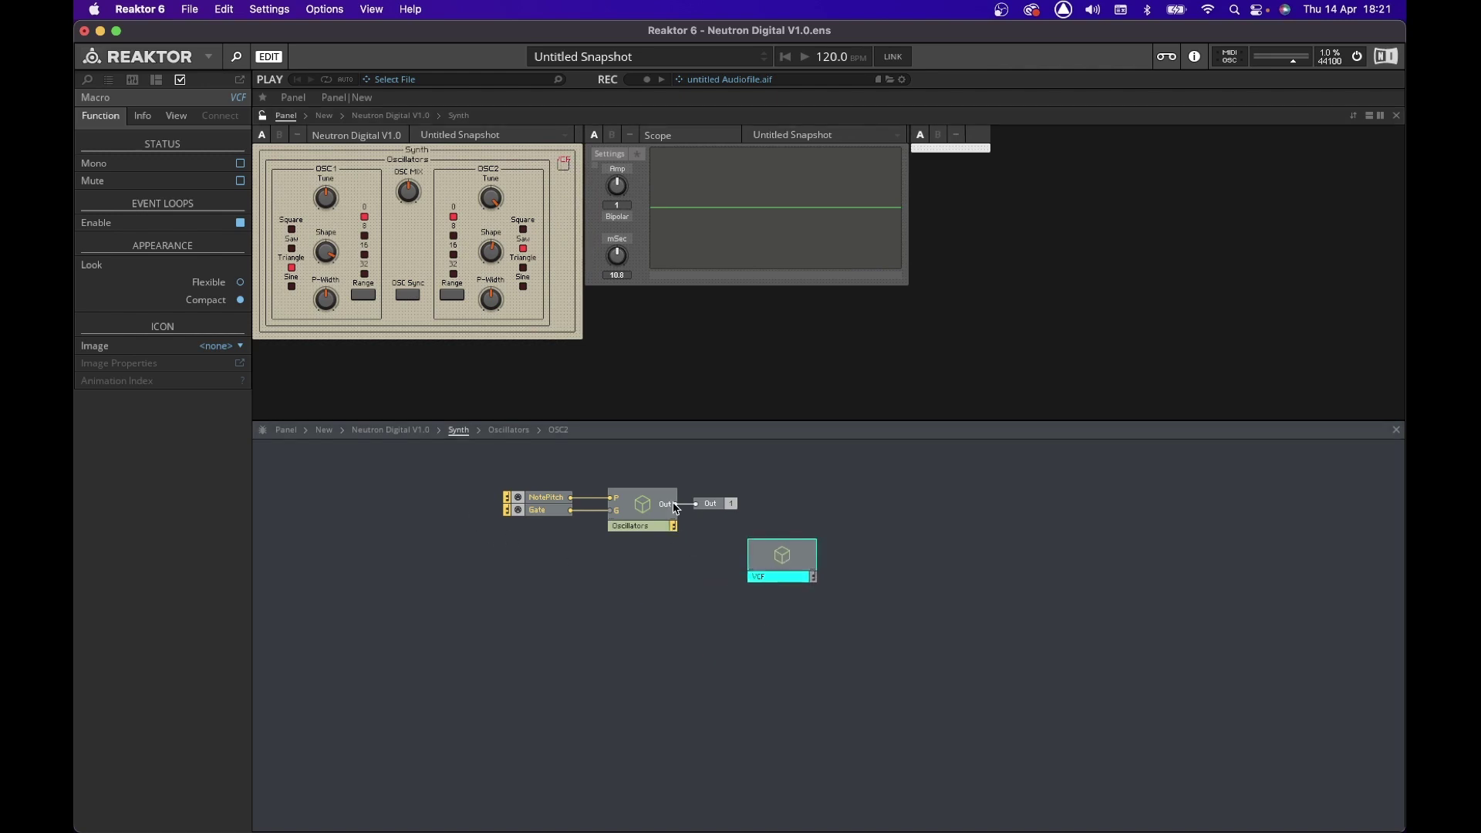
left_click_drag(678, 506, 749, 555)
left_click_drag(716, 508, 751, 508)
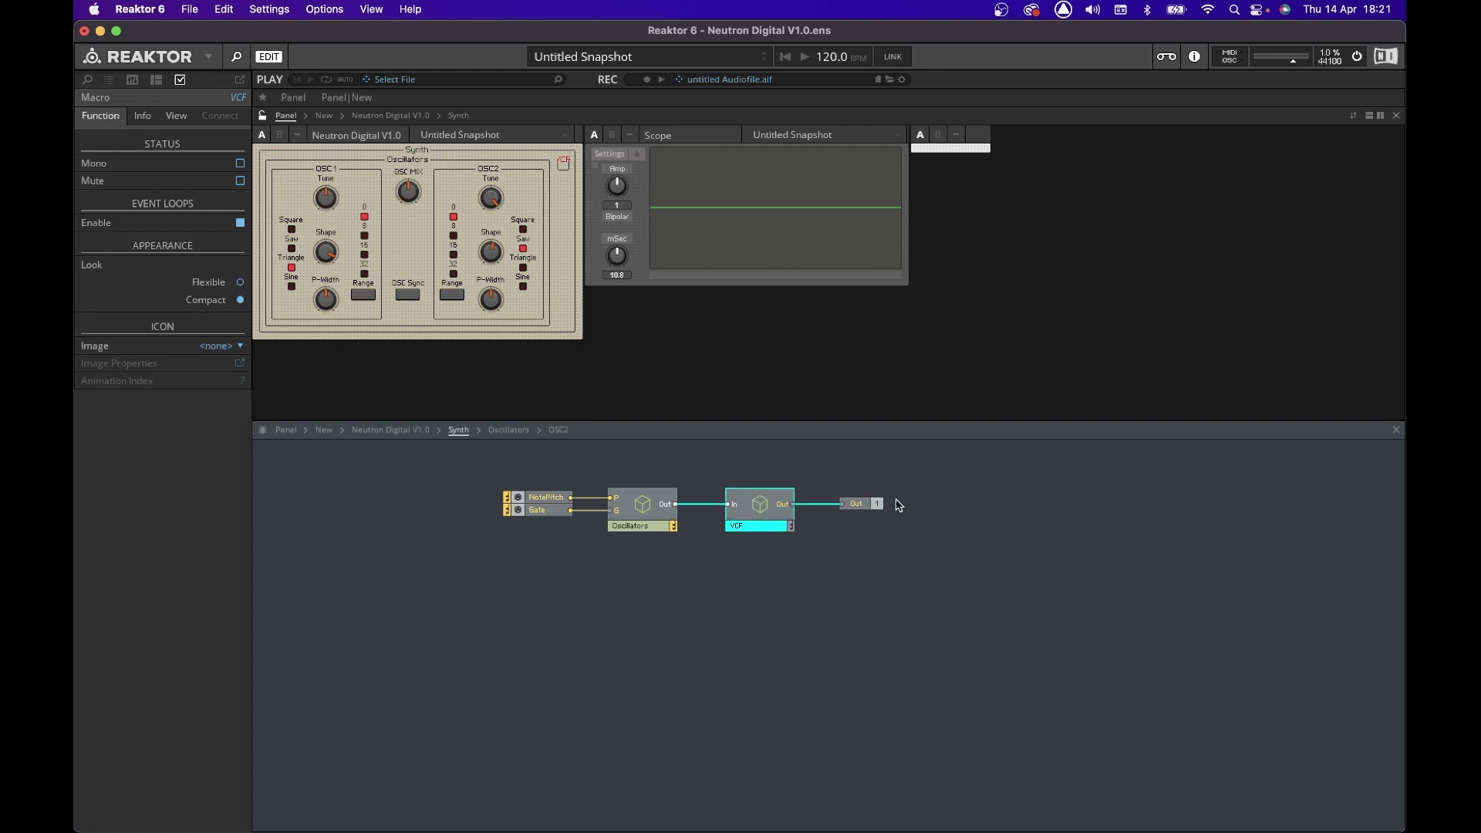
left_click(873, 507)
left_click_drag(705, 450, 914, 598)
key("Left")
key("Left")
key("Left")
left_click(694, 661)
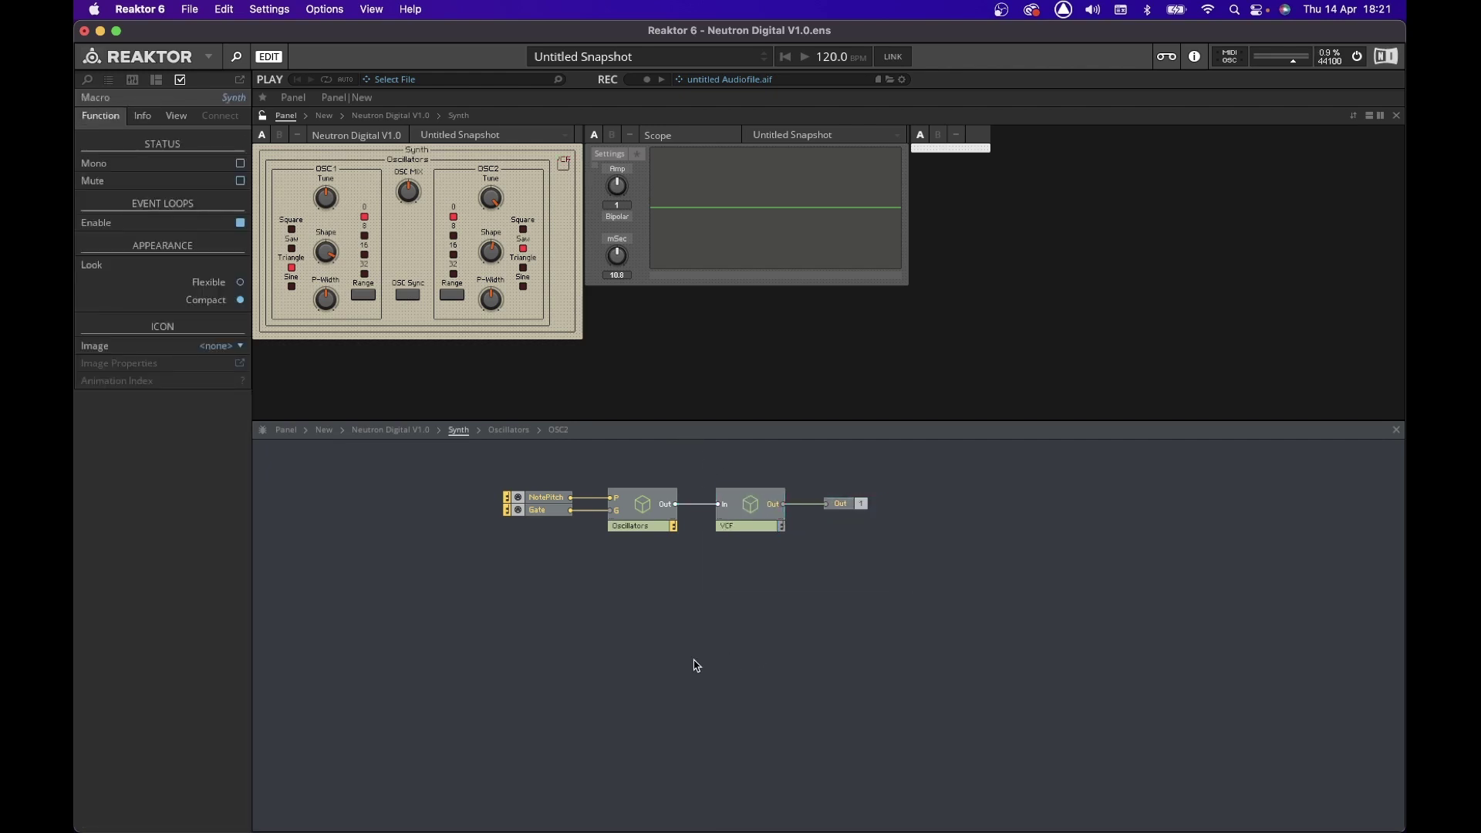
Open the VCF macro's structure and move its Out terminal well away from the In terminal.
double_click(756, 514)
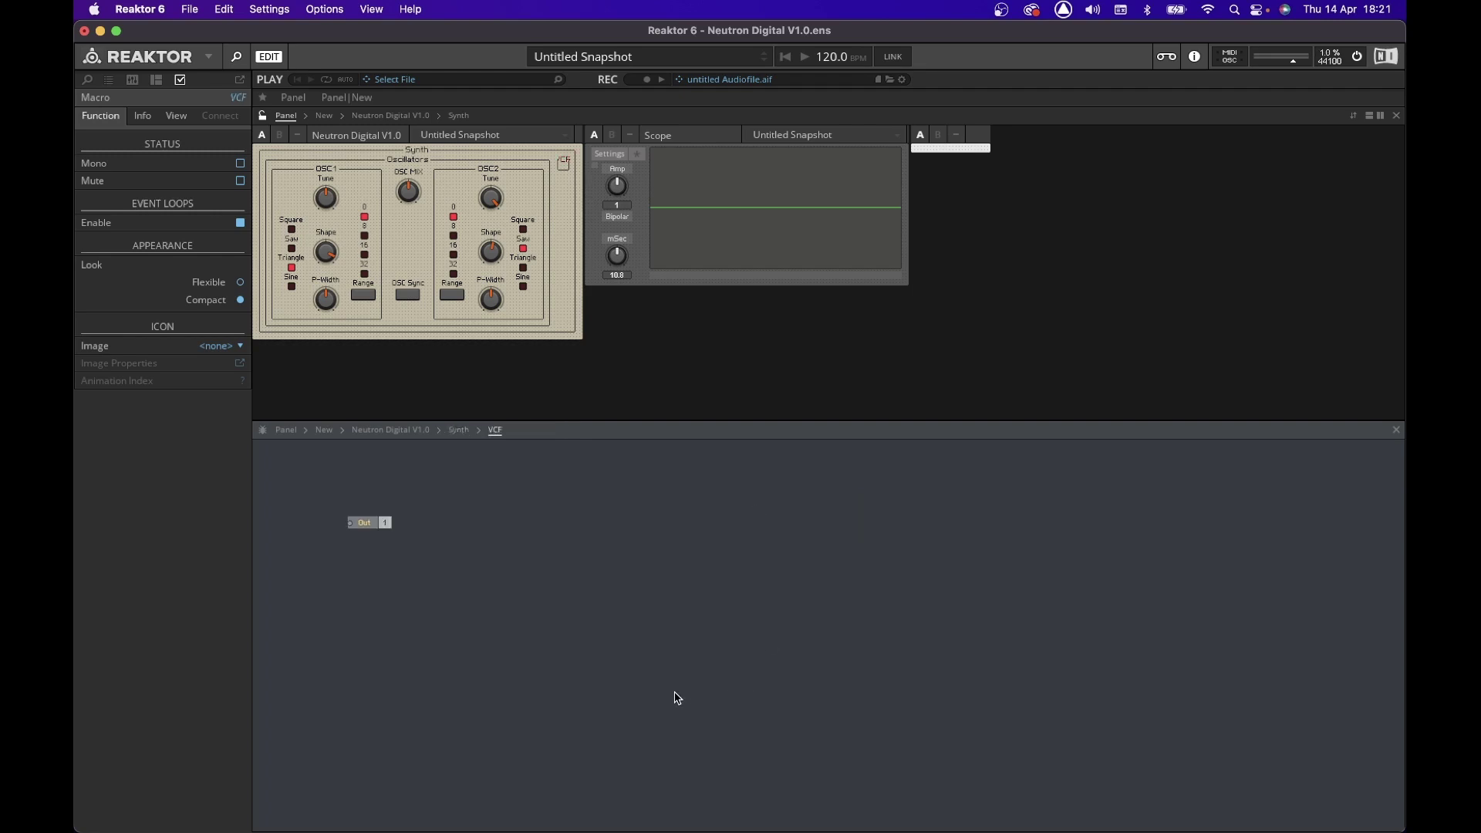
left_click(746, 522)
left_click_drag(927, 540, 995, 548)
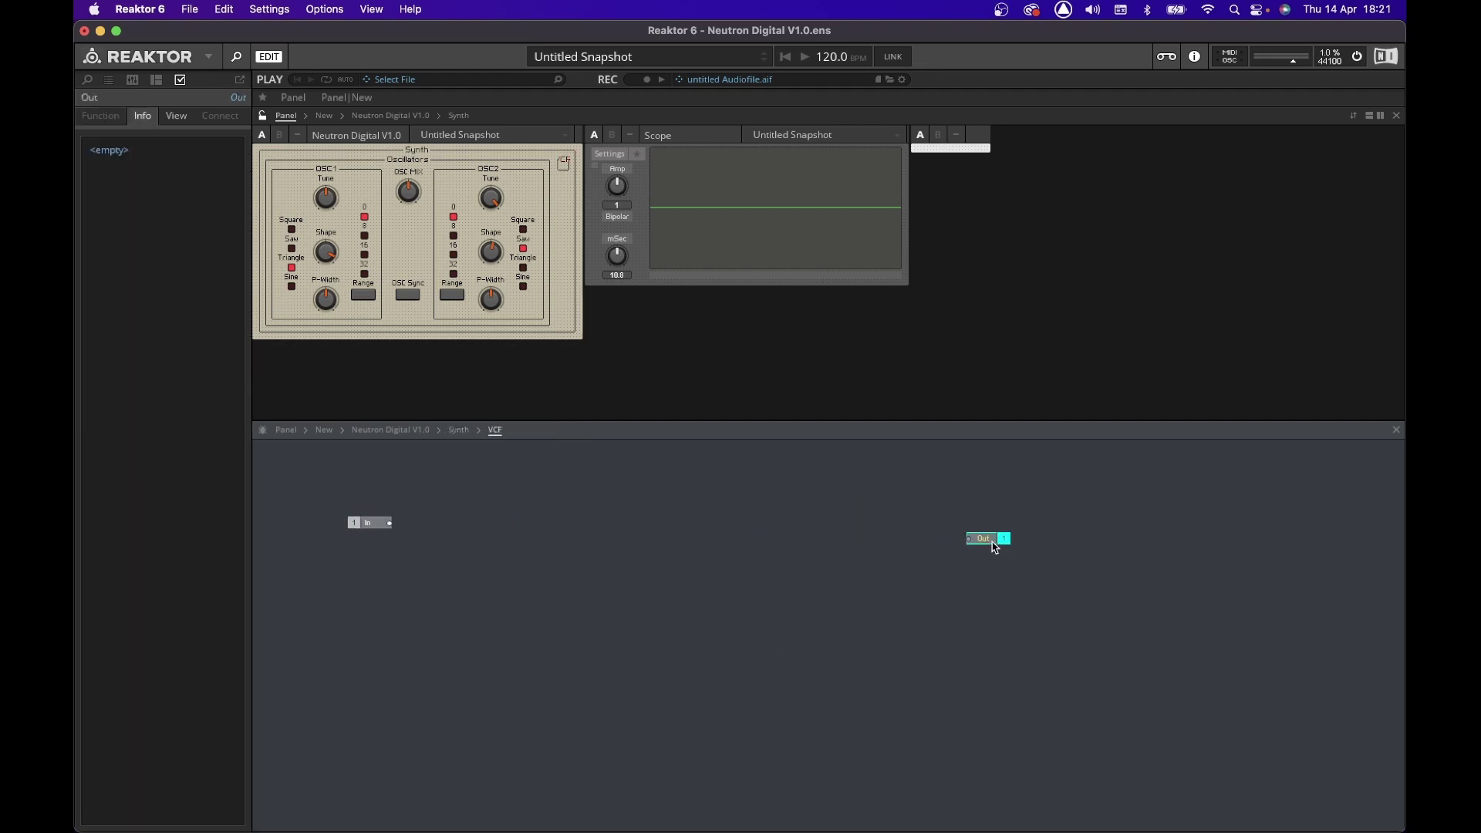
left_click(590, 711)
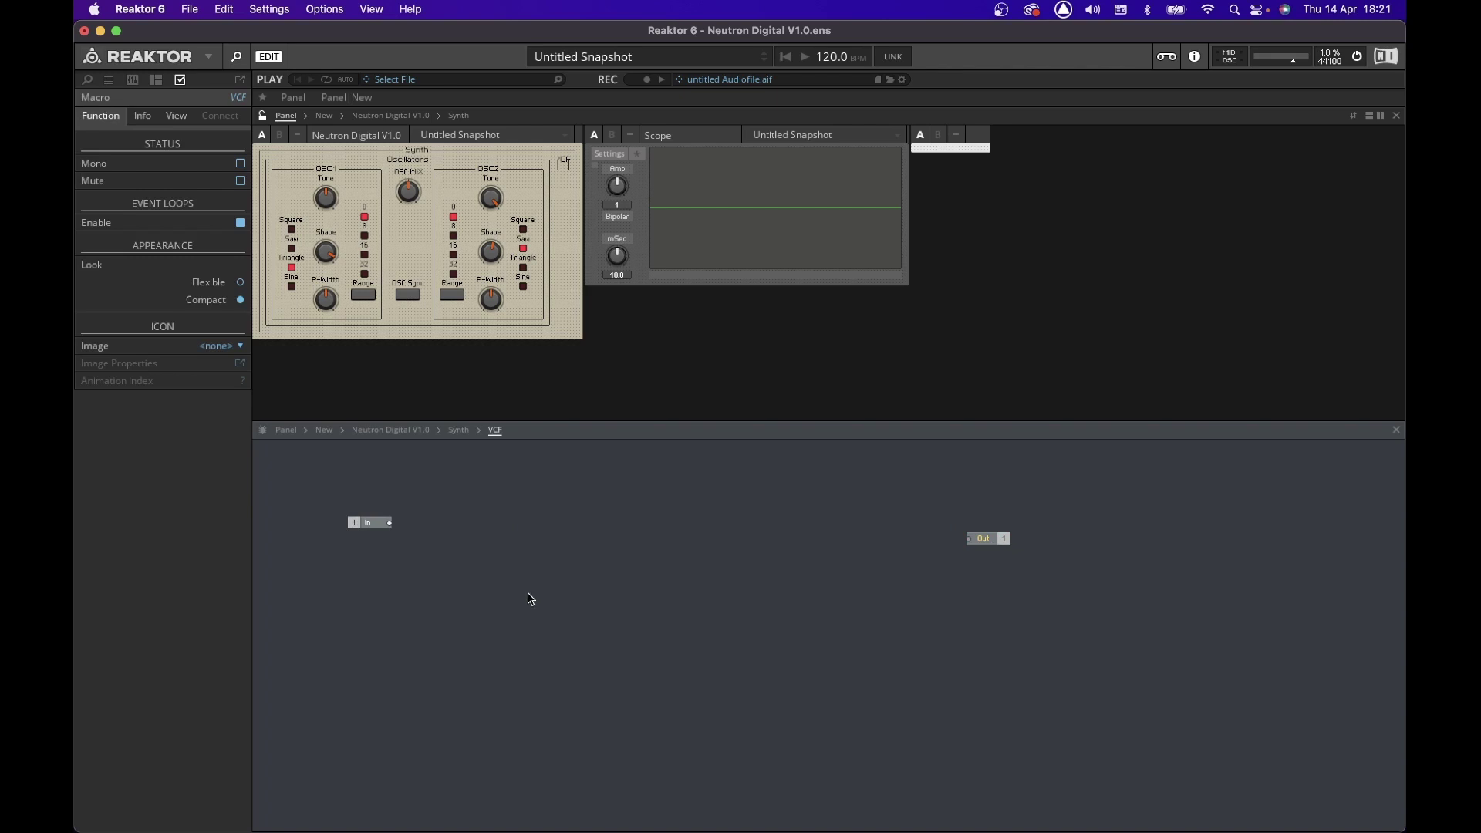
Add a built-in Multi 2-Pole filter between the In and Out terminals and view its info description.
right_click(662, 512)
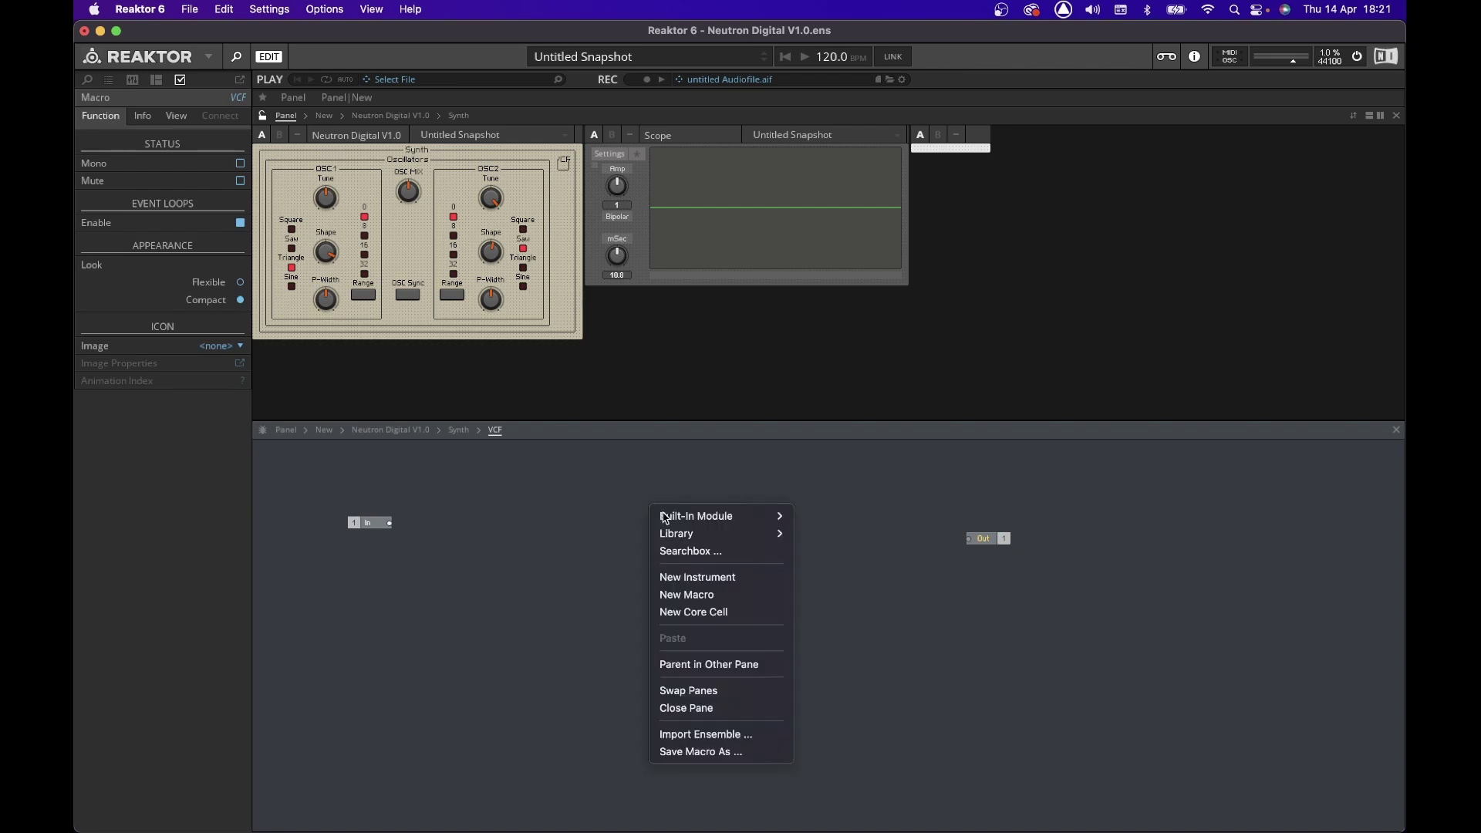
mouse_move(692, 517)
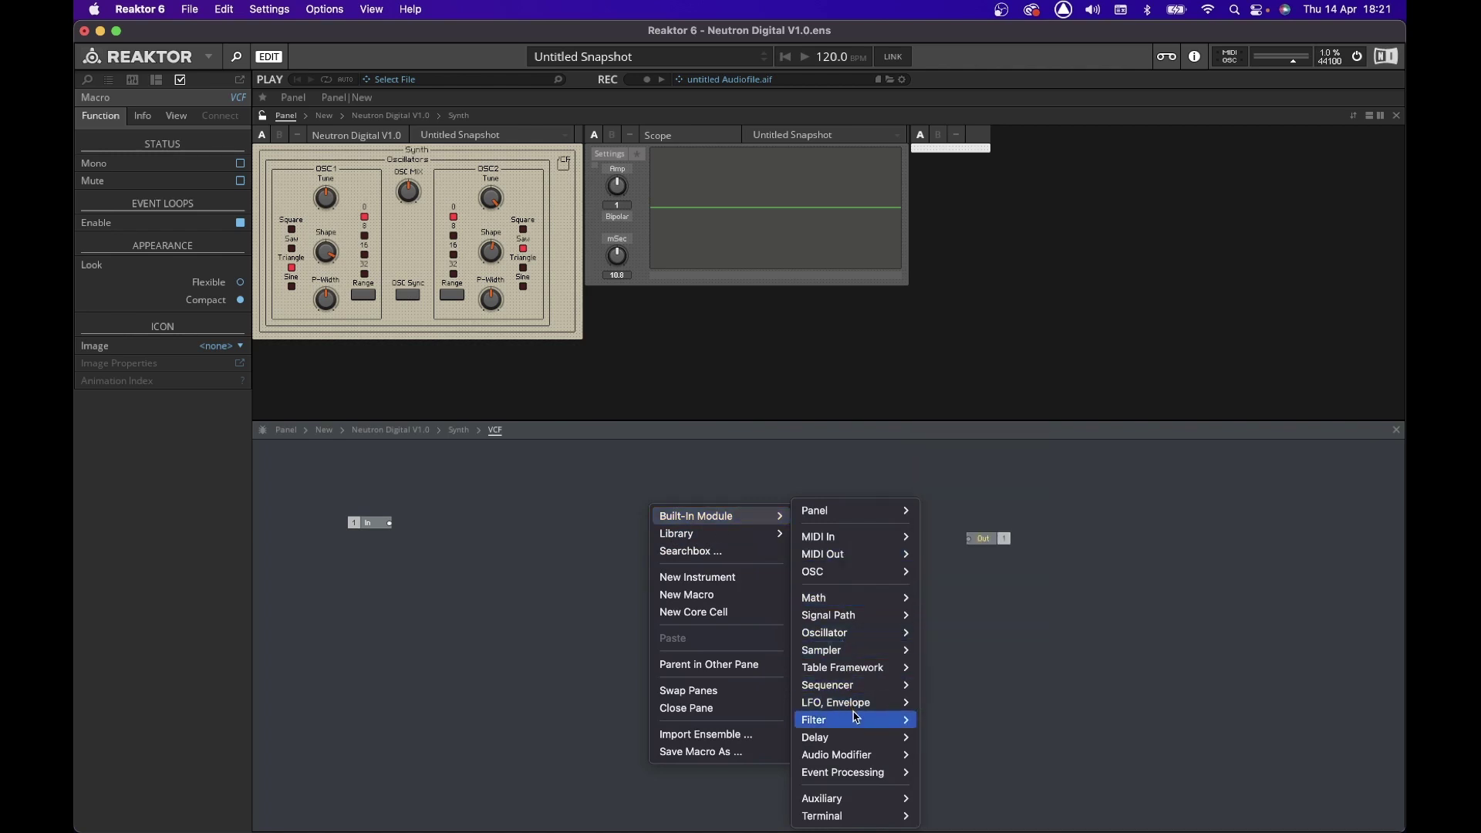
mouse_move(867, 723)
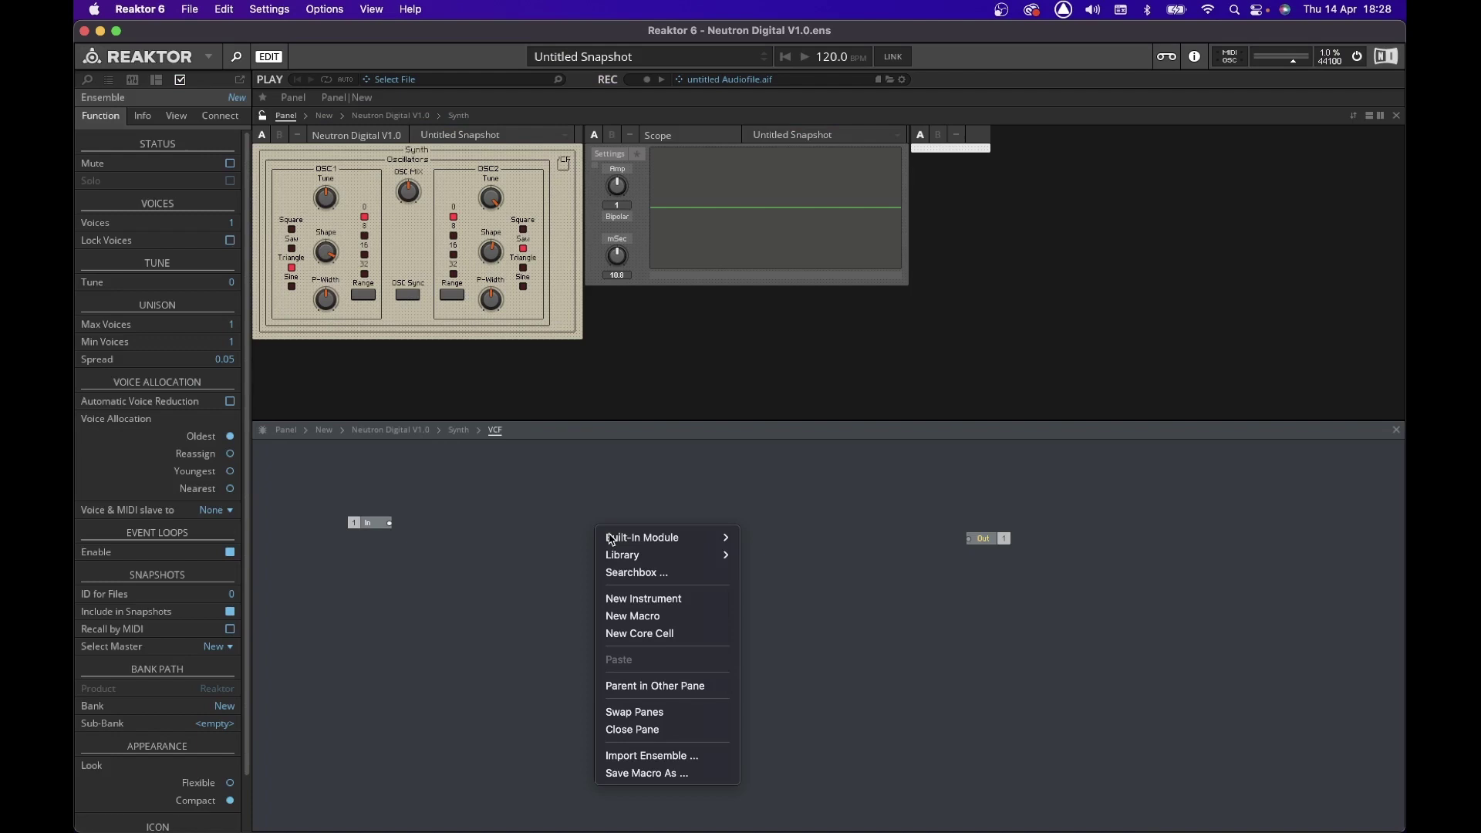
mouse_move(663, 537)
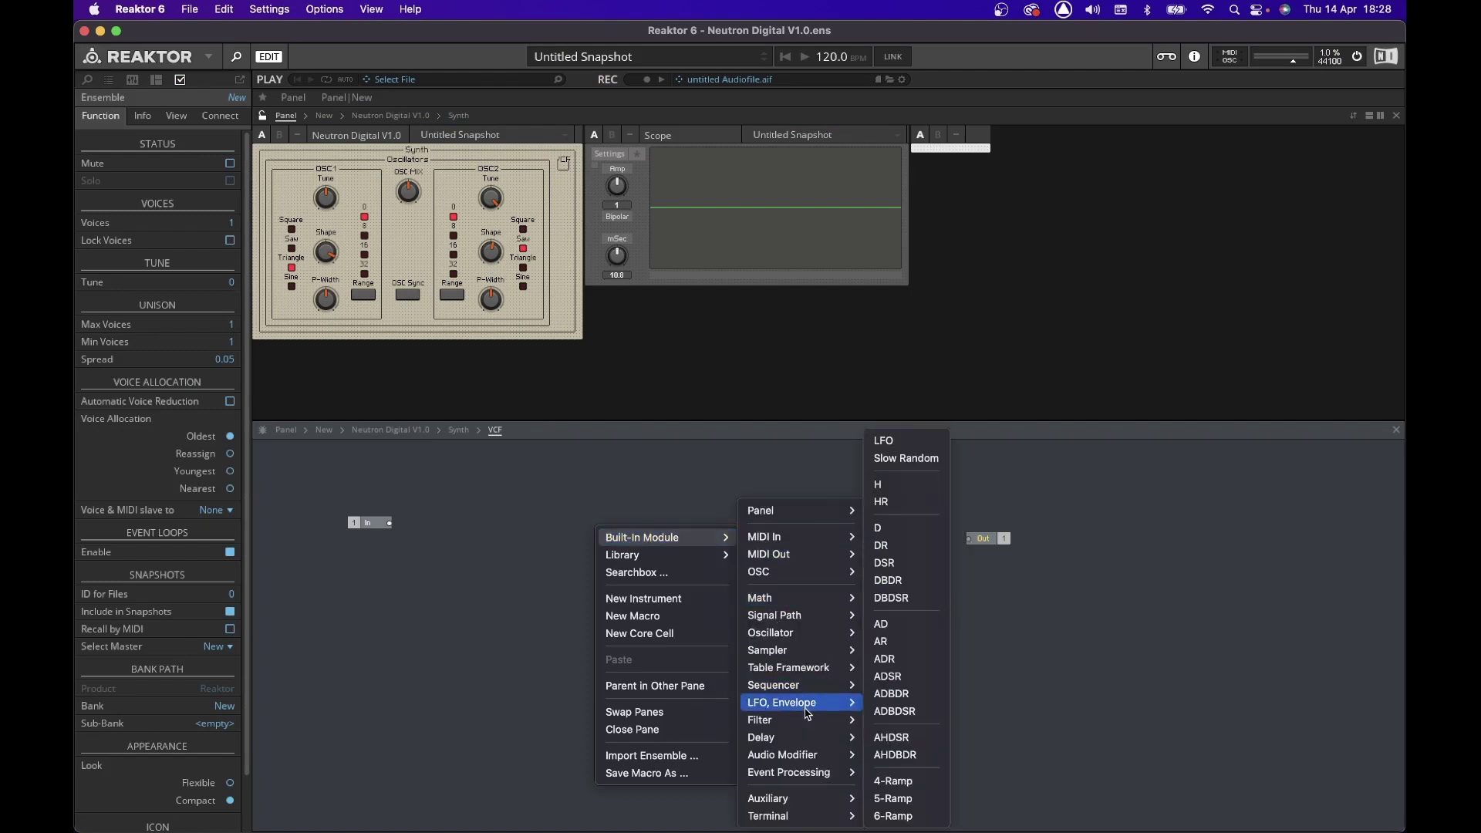
mouse_move(802, 719)
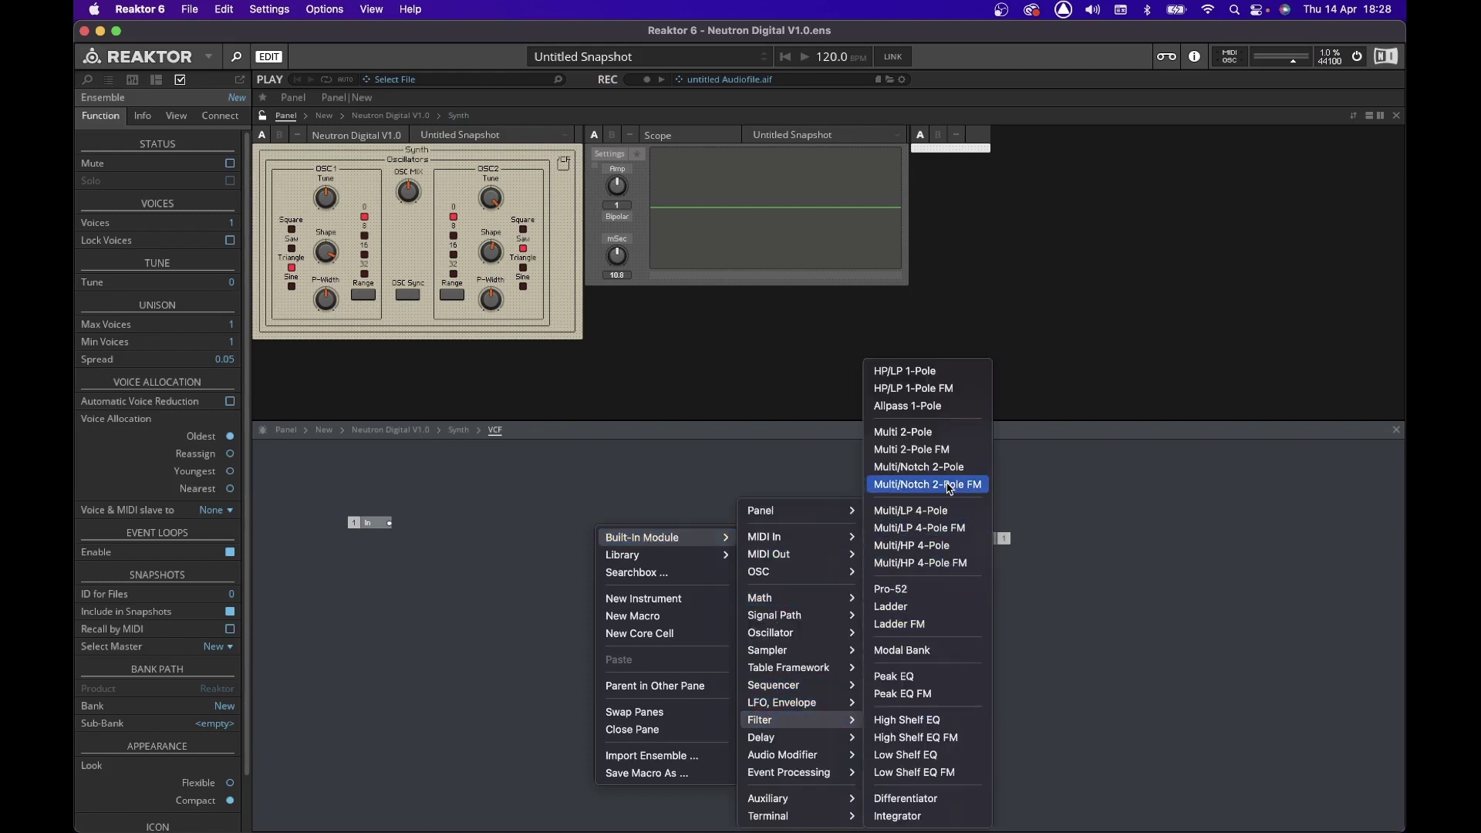
left_click(932, 432)
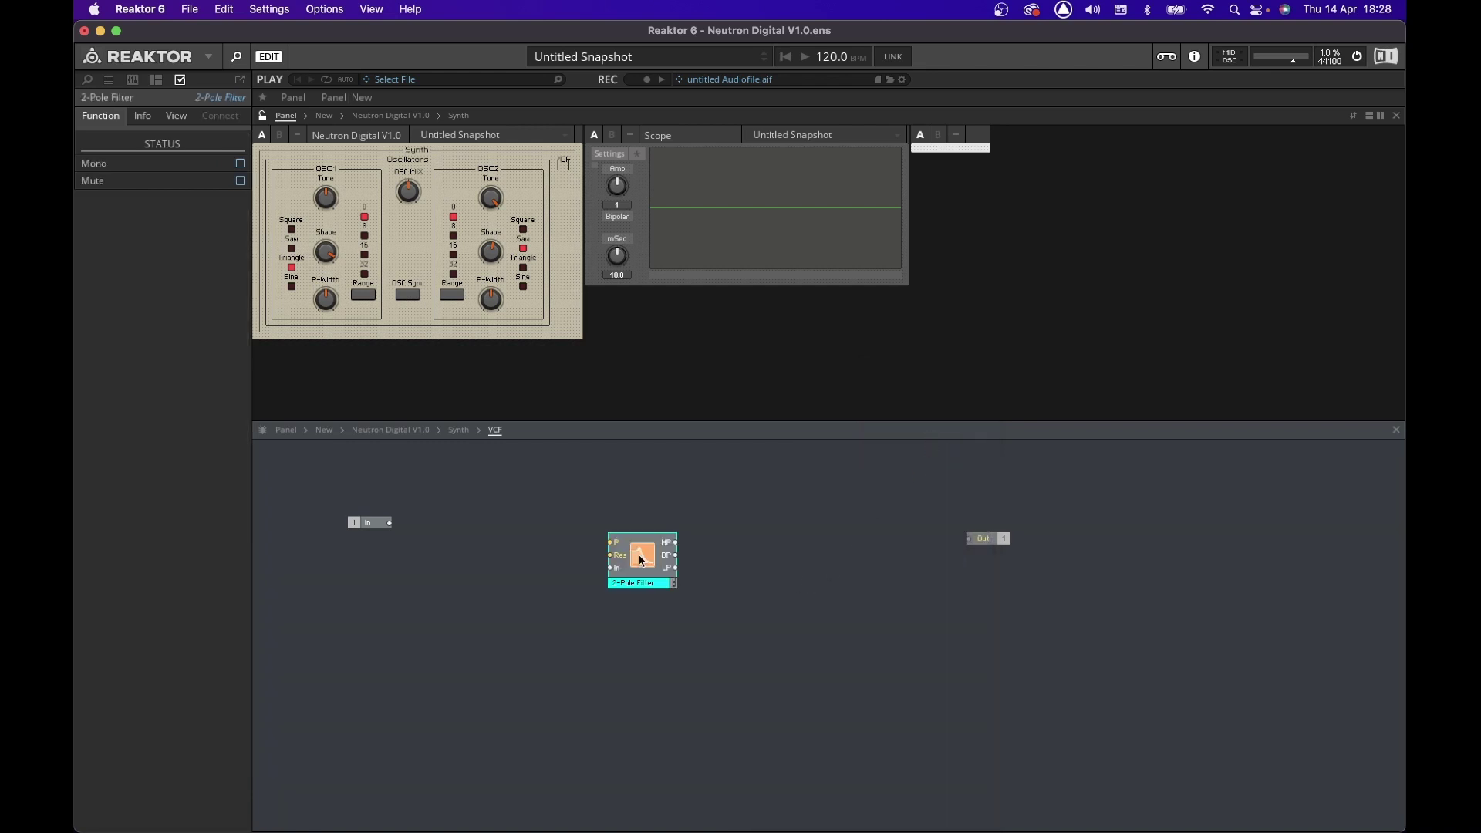
left_click(144, 115)
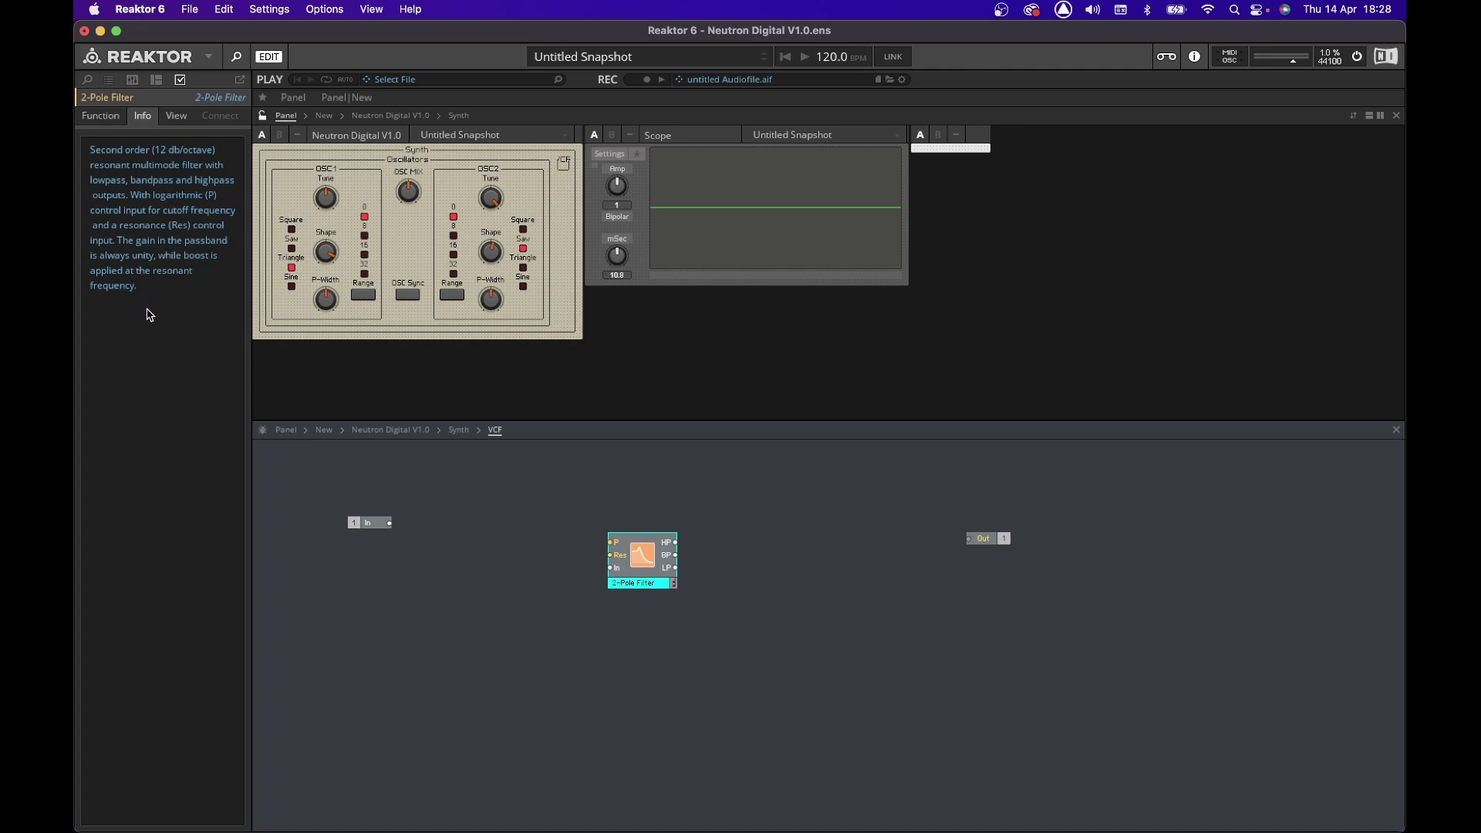
Reposition the 2-Pole Filter and connect the In terminal to its In port, placing the terminal beside it.
left_click_drag(648, 570, 677, 563)
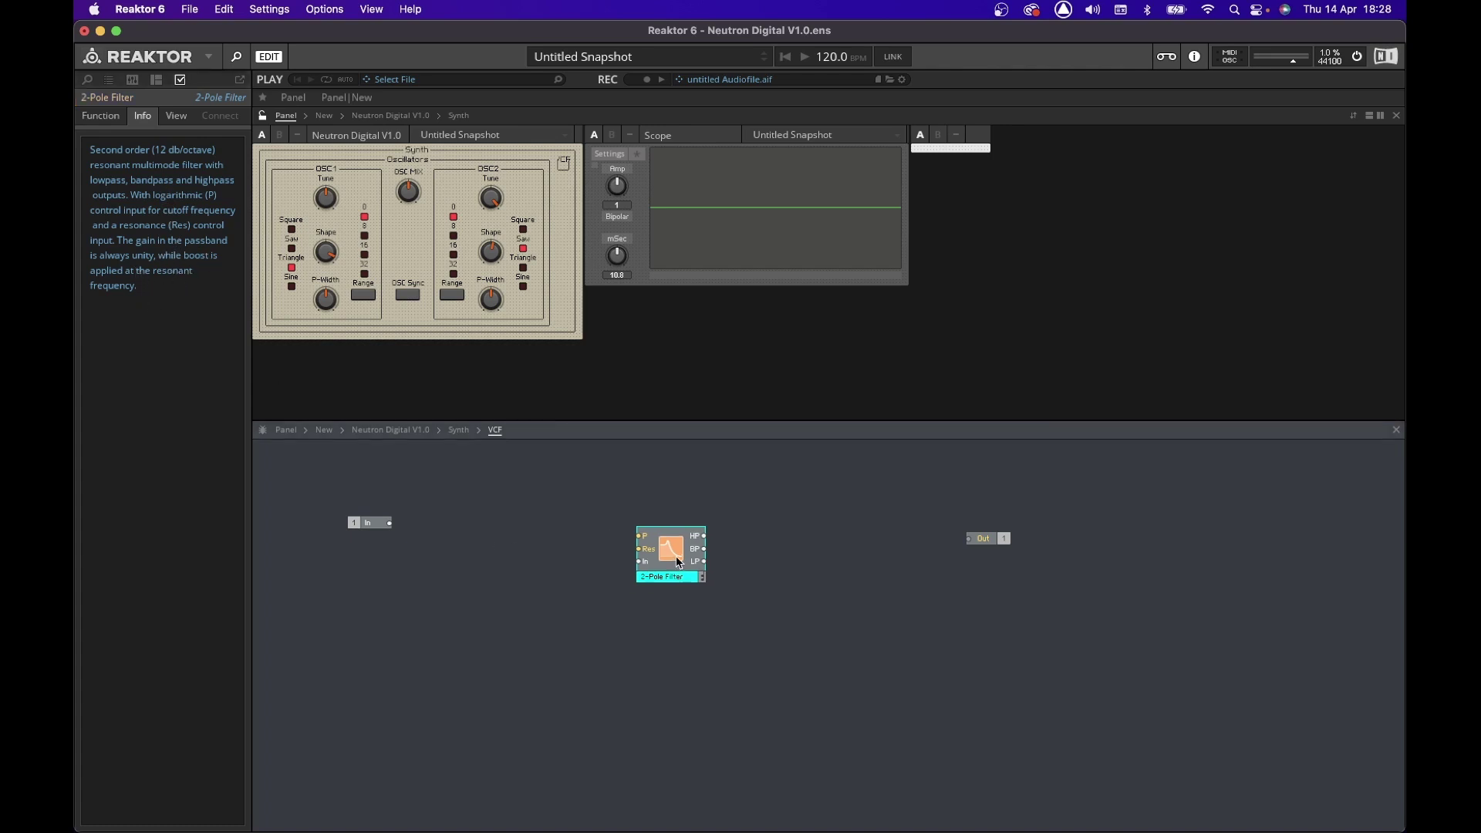
left_click_drag(377, 525, 638, 568)
left_click_drag(566, 562, 588, 562)
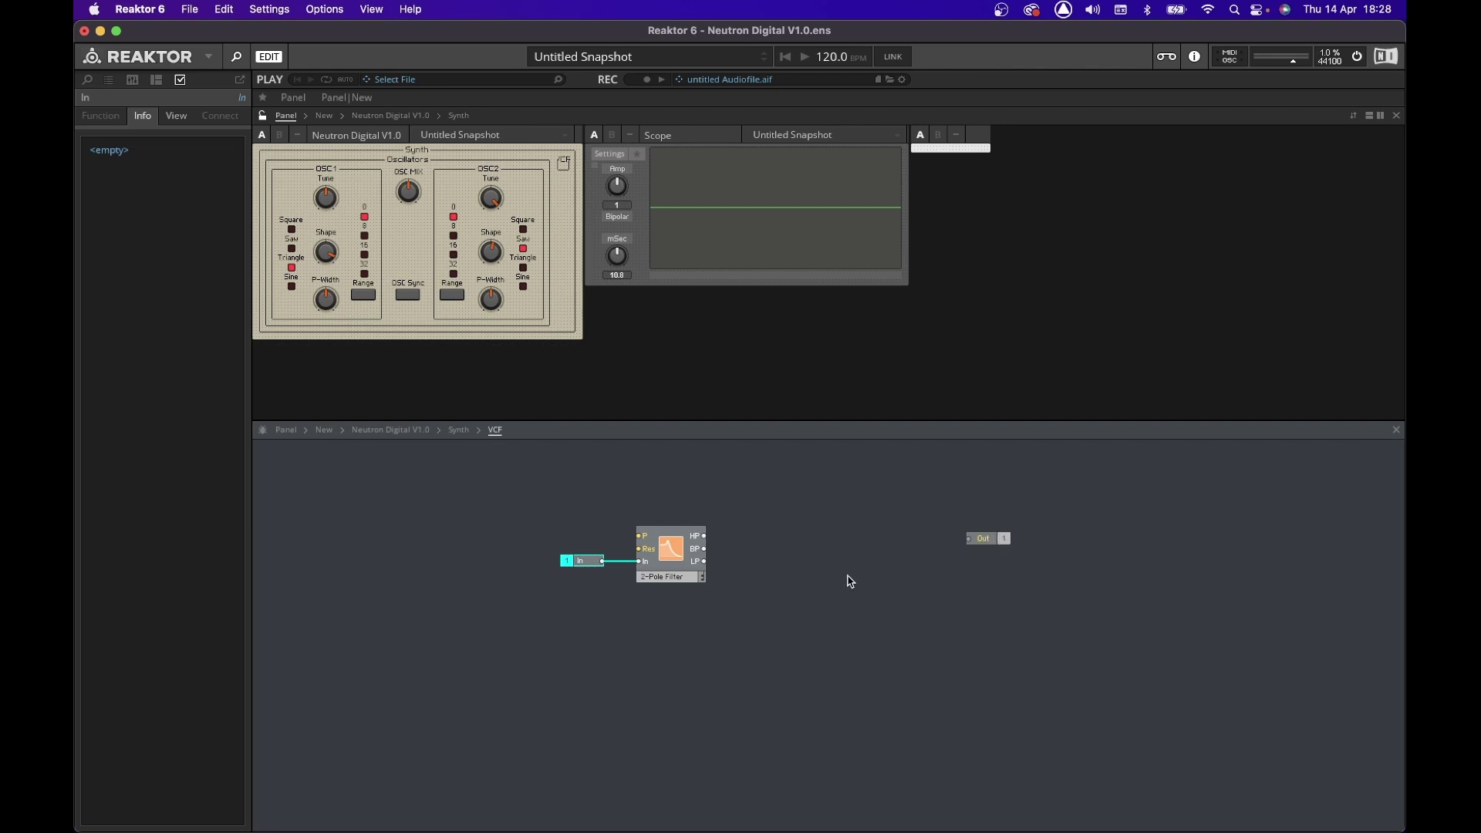
Create a control for the filter's P input and rename it FREQ.
right_click(639, 536)
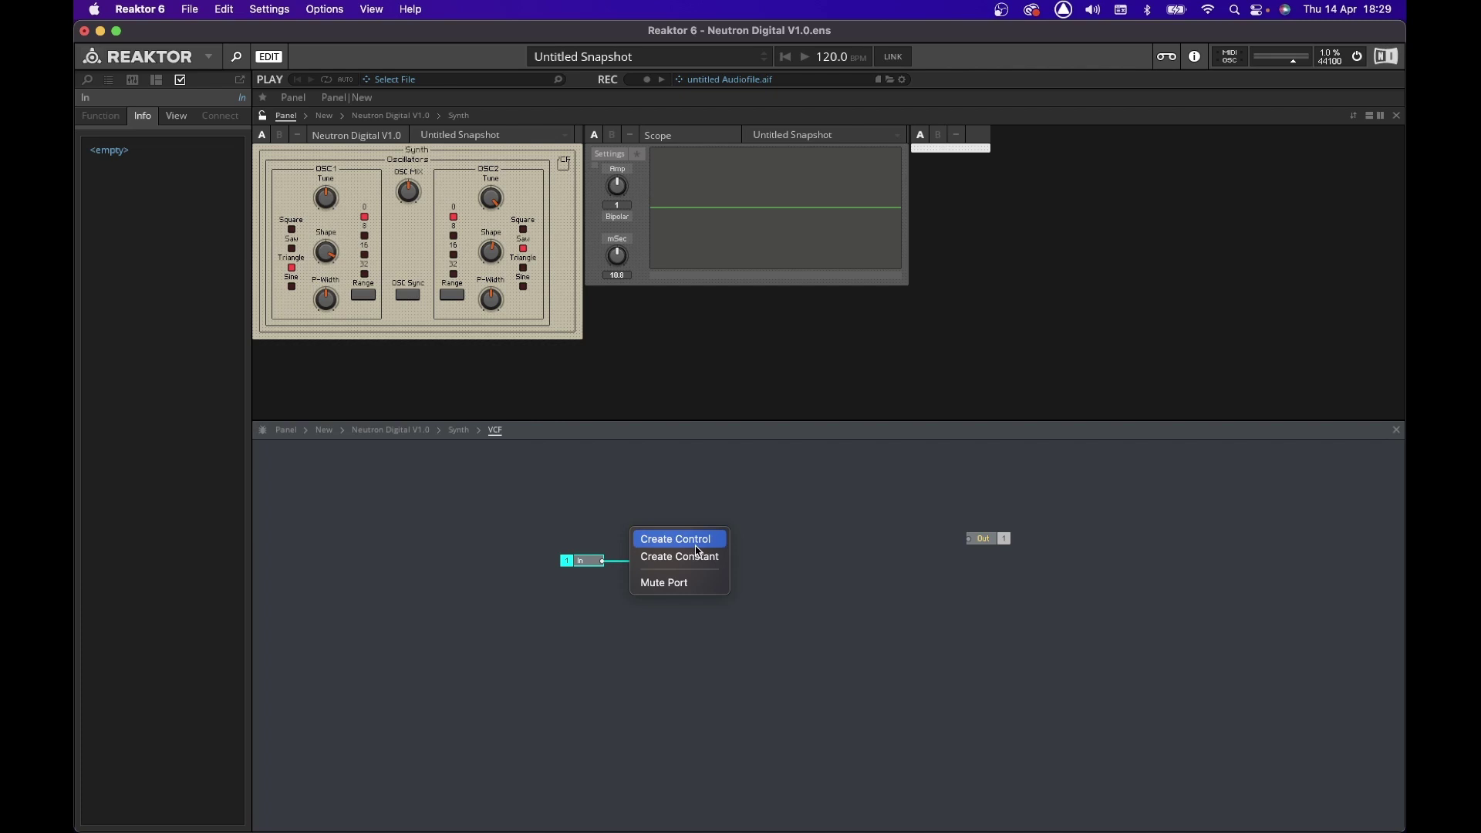
left_click(686, 539)
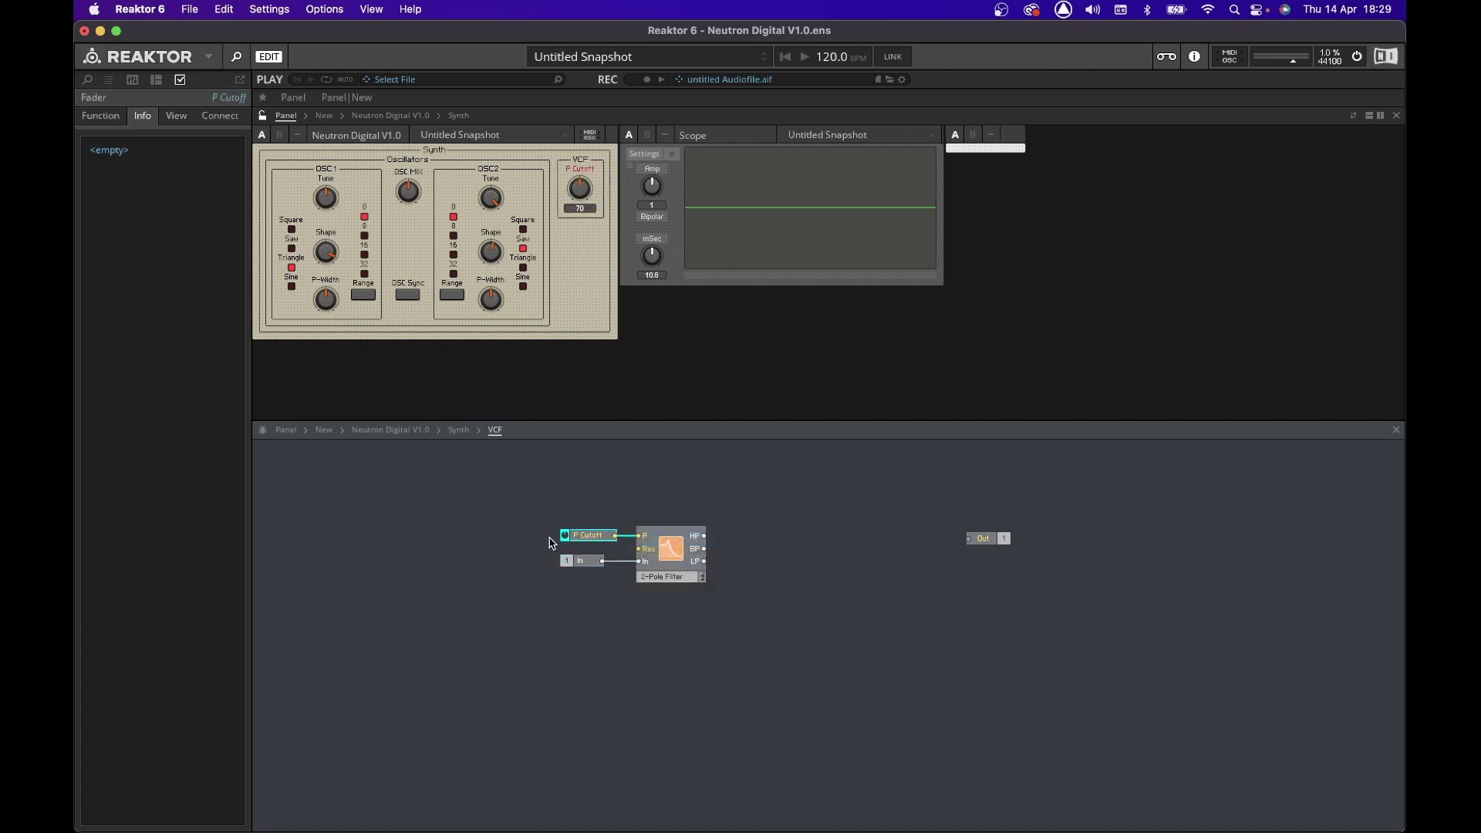
double_click(593, 542)
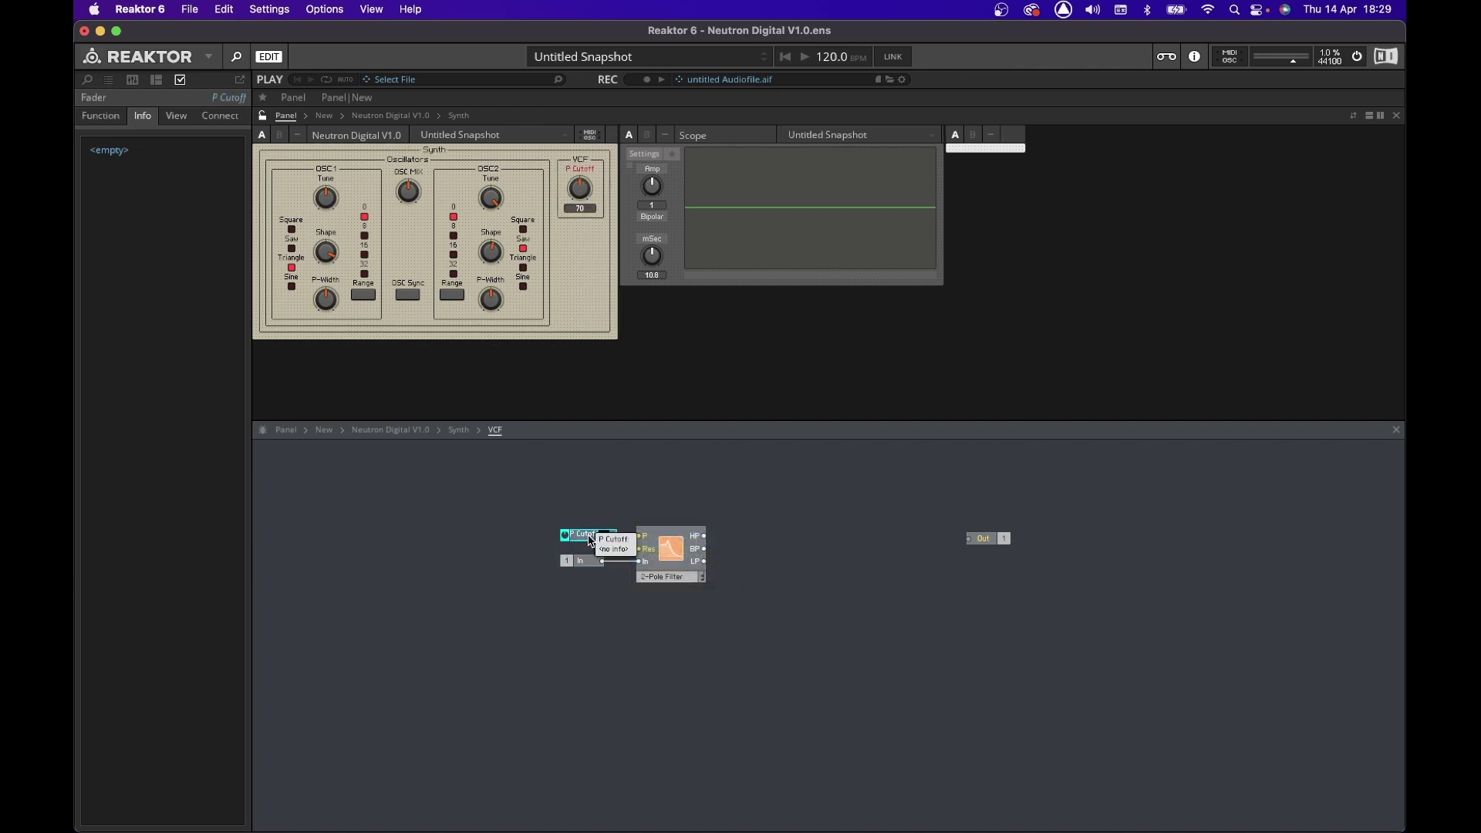
type("FREQ")
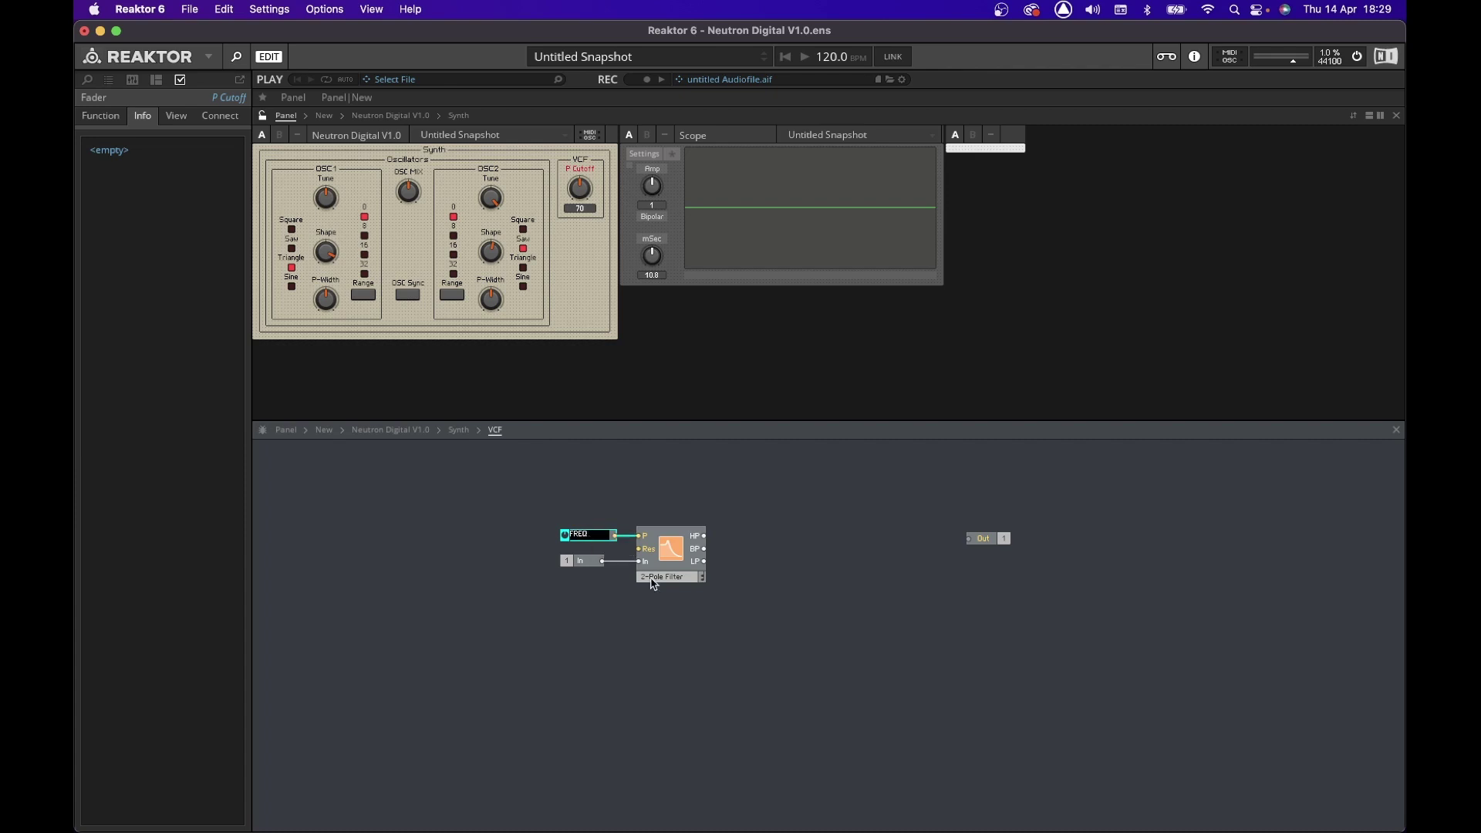
key("Return")
Set the FREQ control's minimum range value to 0.
left_click(184, 116)
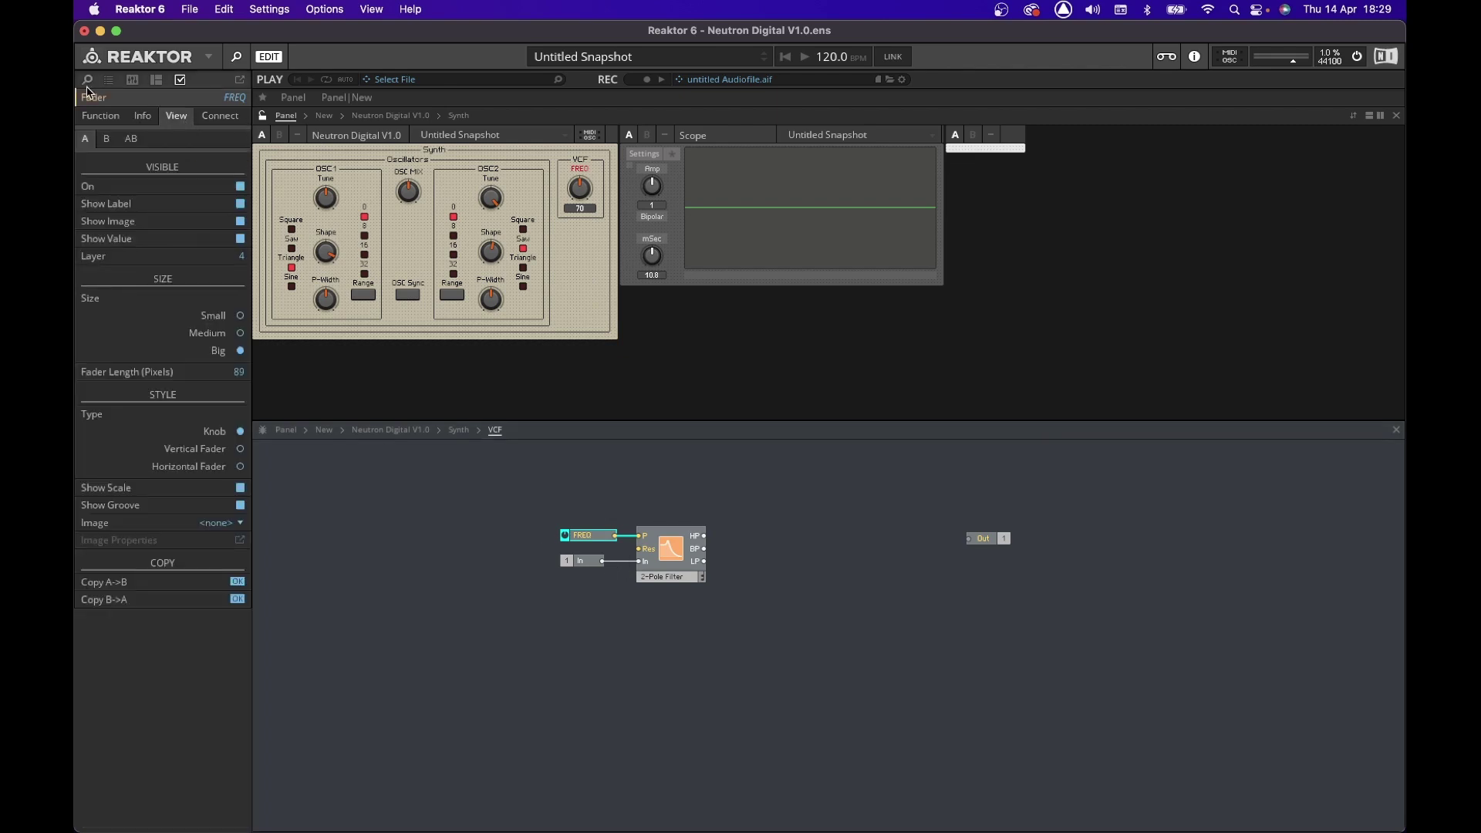
left_click(98, 116)
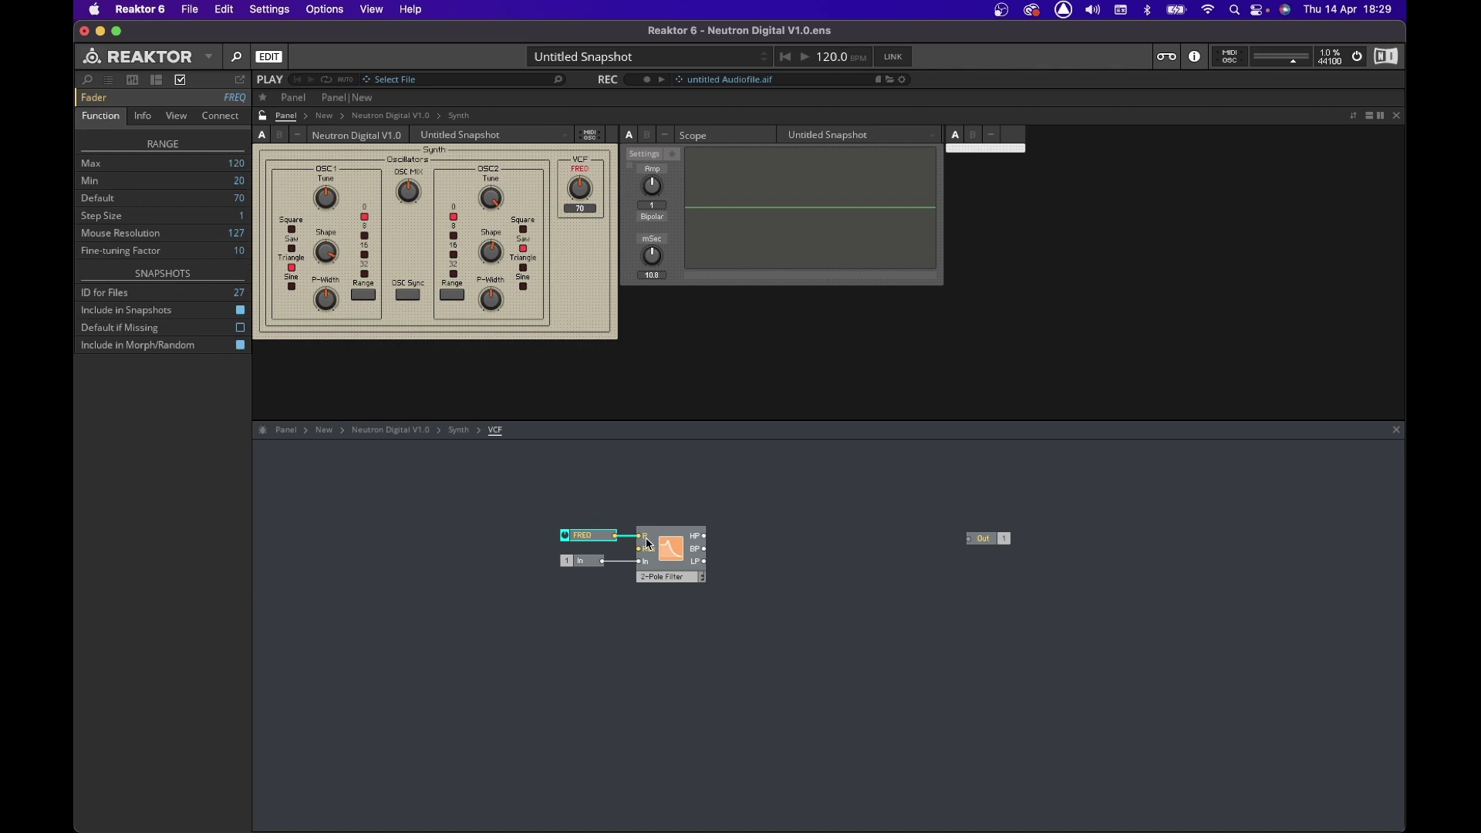
mouse_move(648, 545)
left_click(241, 181)
type("0")
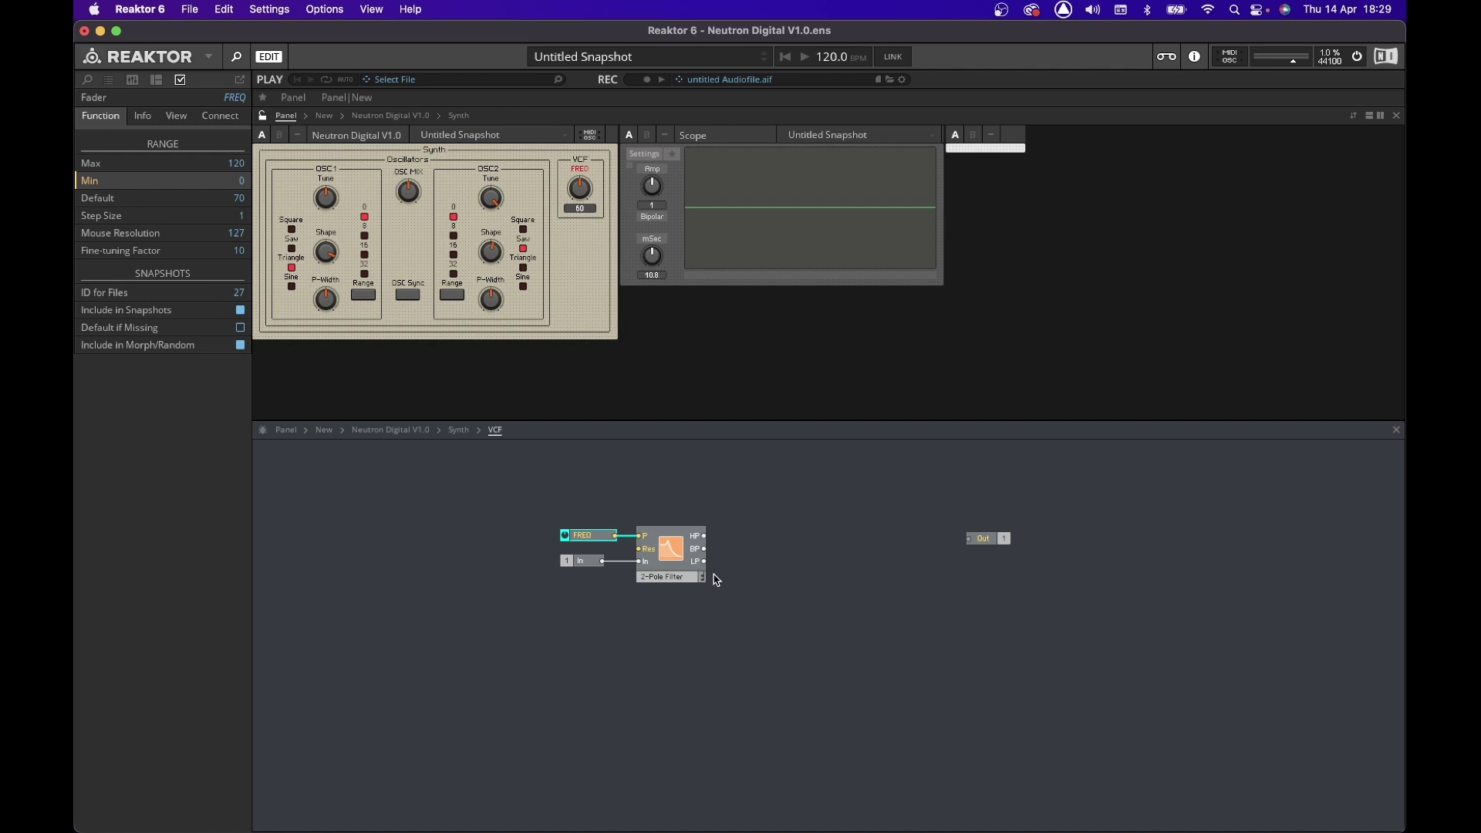
Search for "switch" and add a Switch module to the VCF structure.
right_click(770, 568)
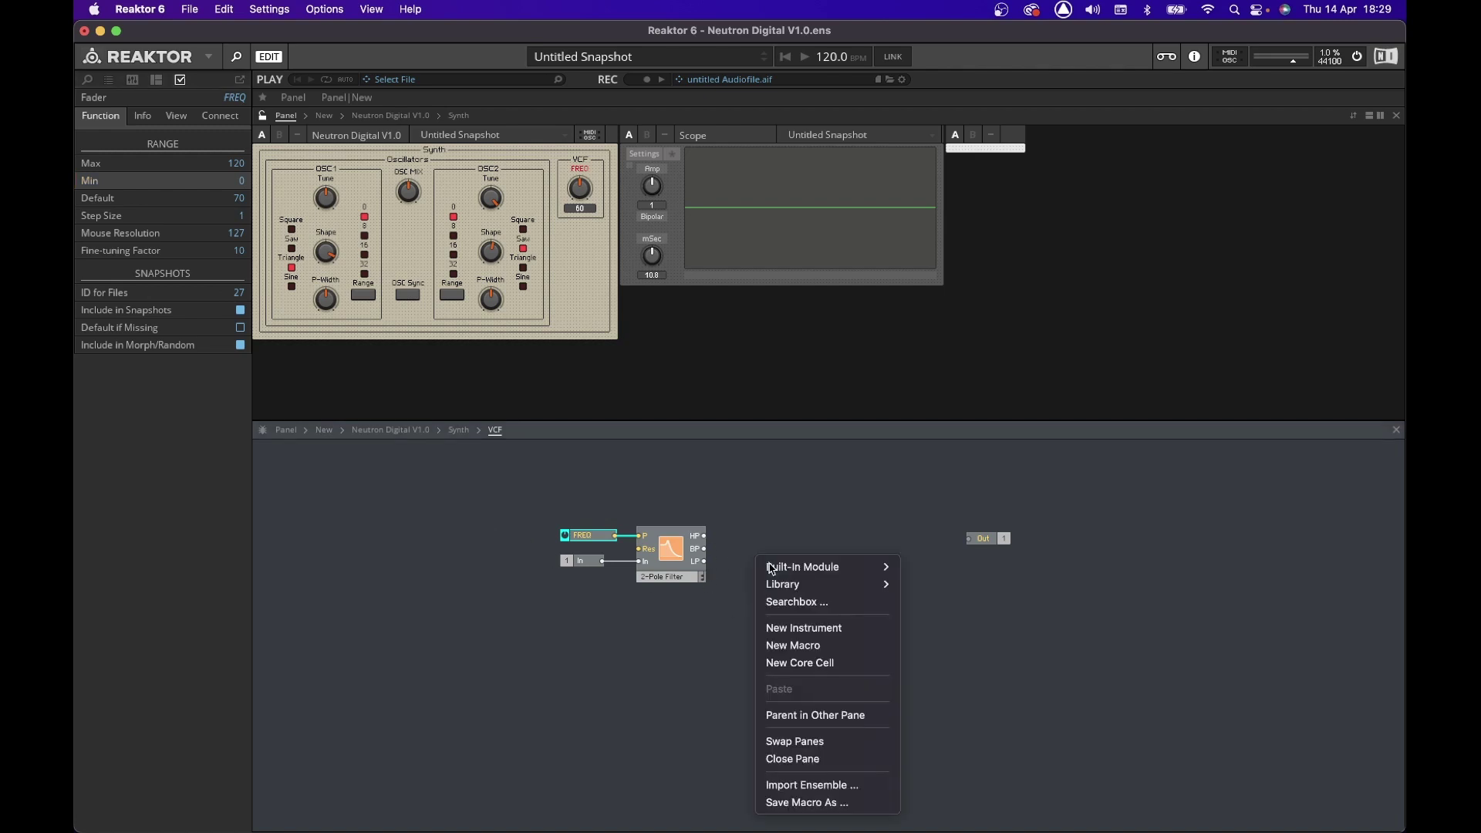
key("s")
key("Return")
type("switch")
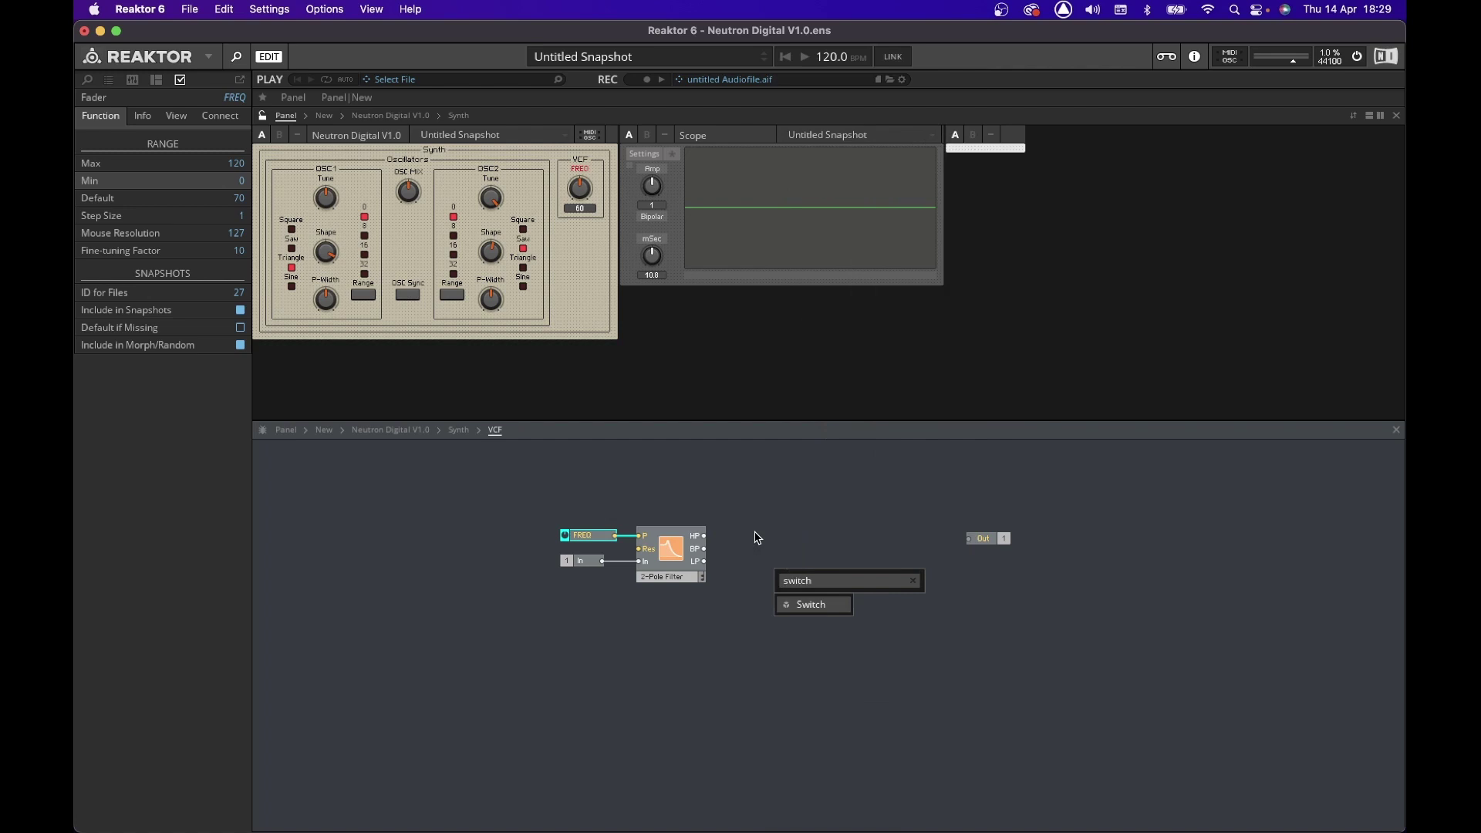
key("Return")
Wire the filter's HP, BP and LP outputs to three Switch inputs and align the Switch with the filter.
left_click_drag(786, 580, 788, 544)
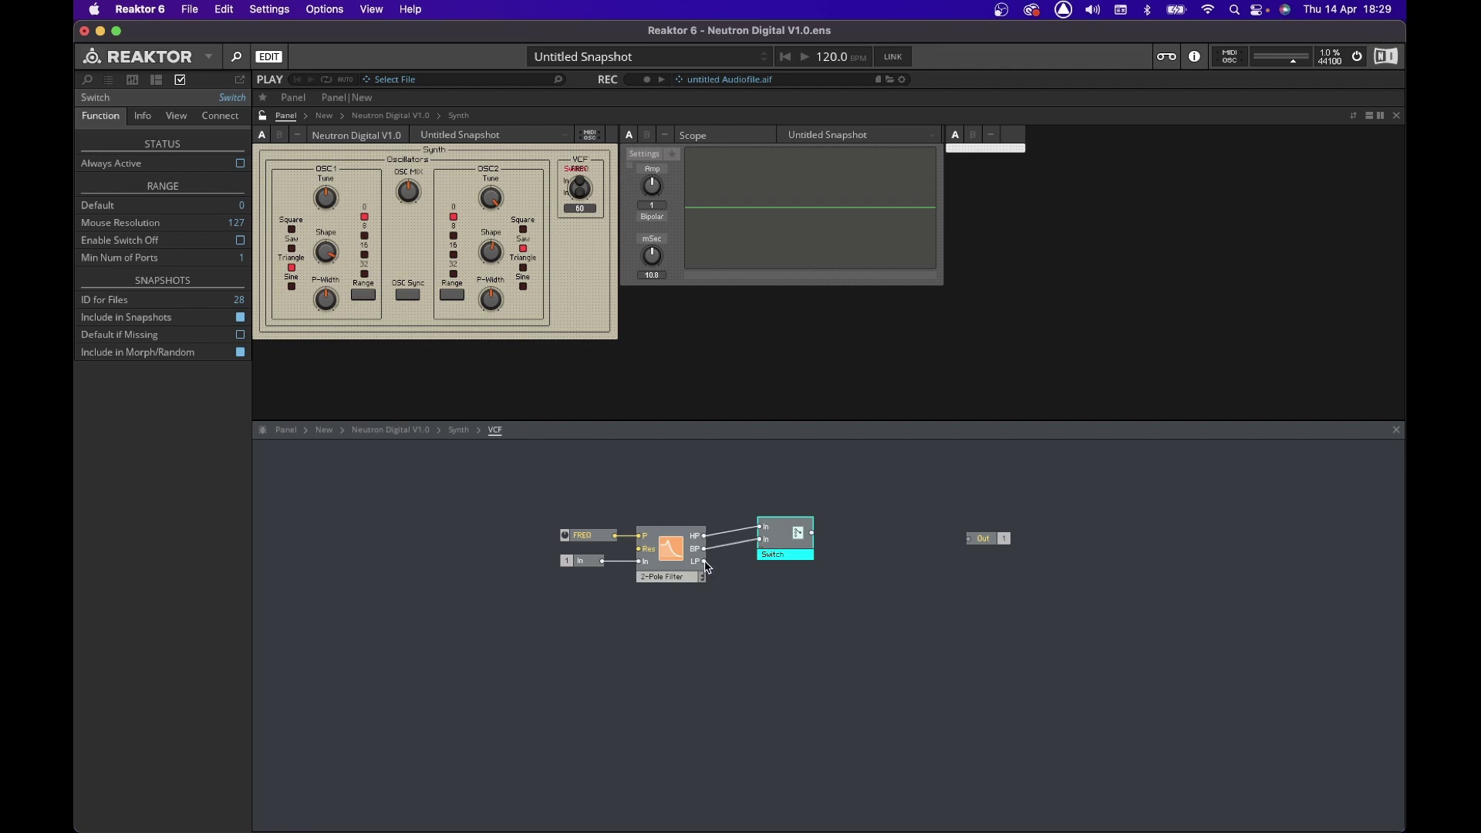
left_click_drag(704, 561, 770, 553)
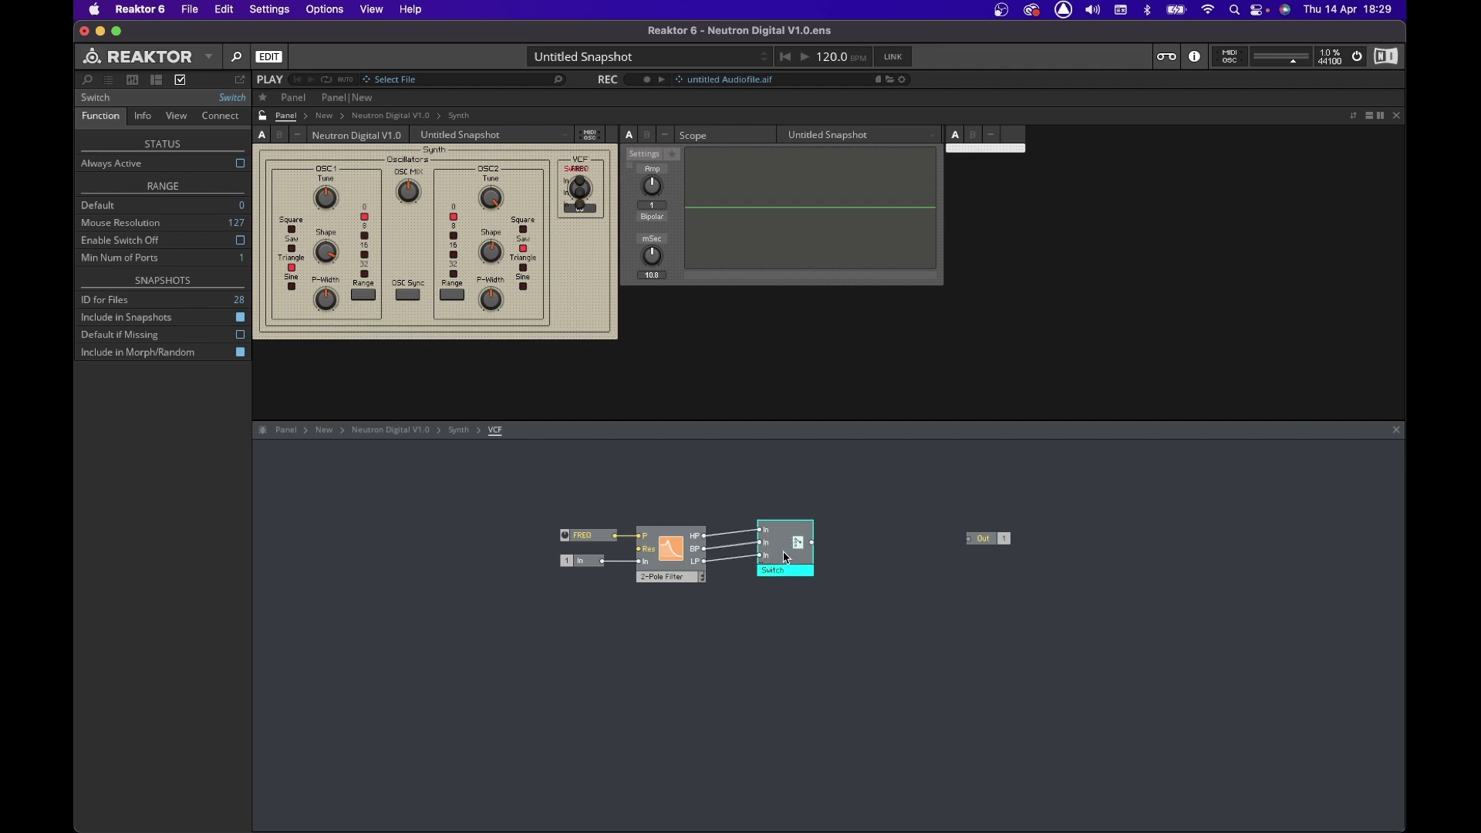
key("Down")
key("Down")
key("Down")
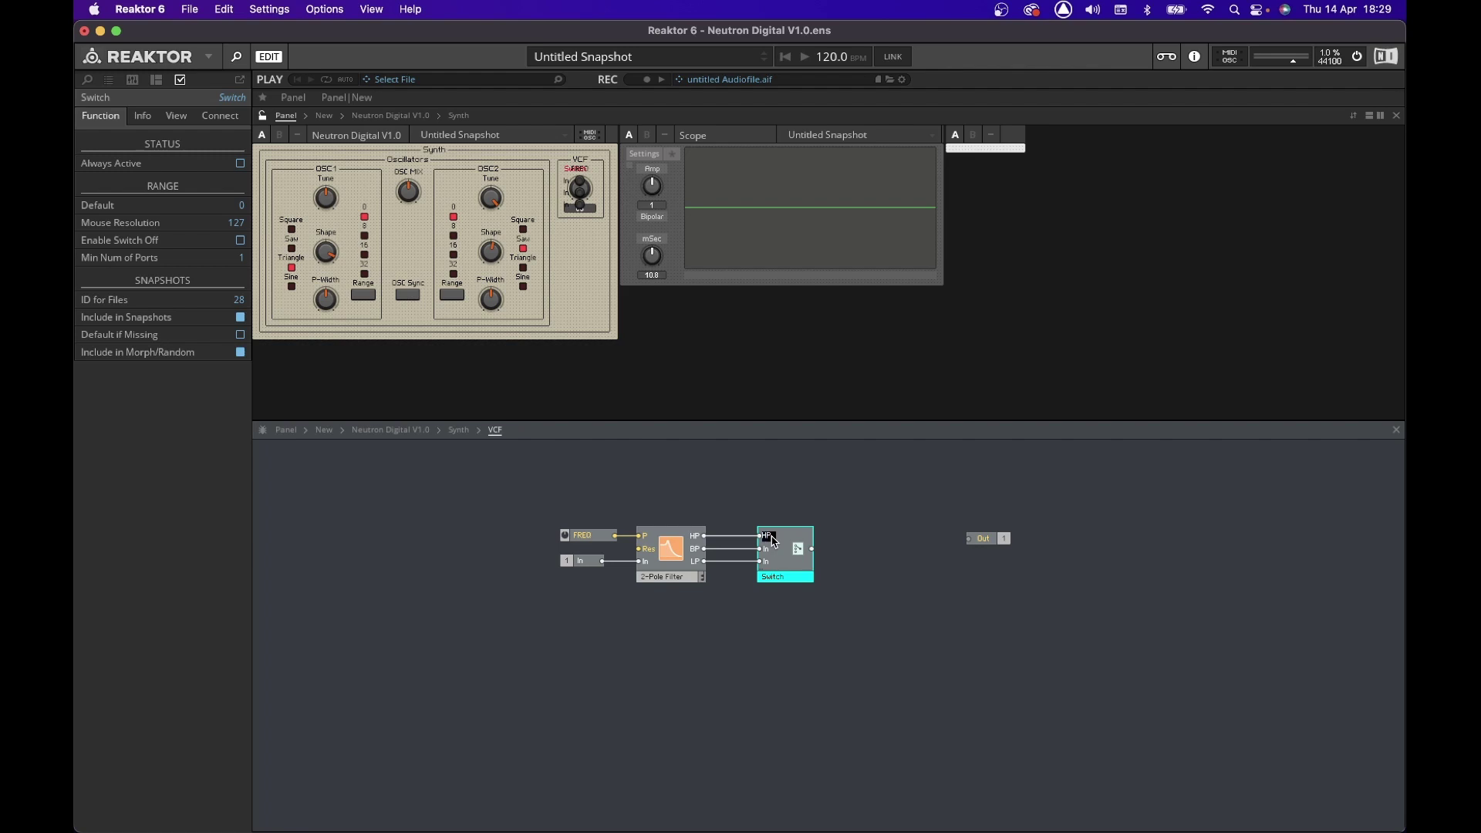
Label the Switch inputs HP, BP and LP, and connect the Switch output to the Out terminal.
key("Return")
type("BP")
key("Return")
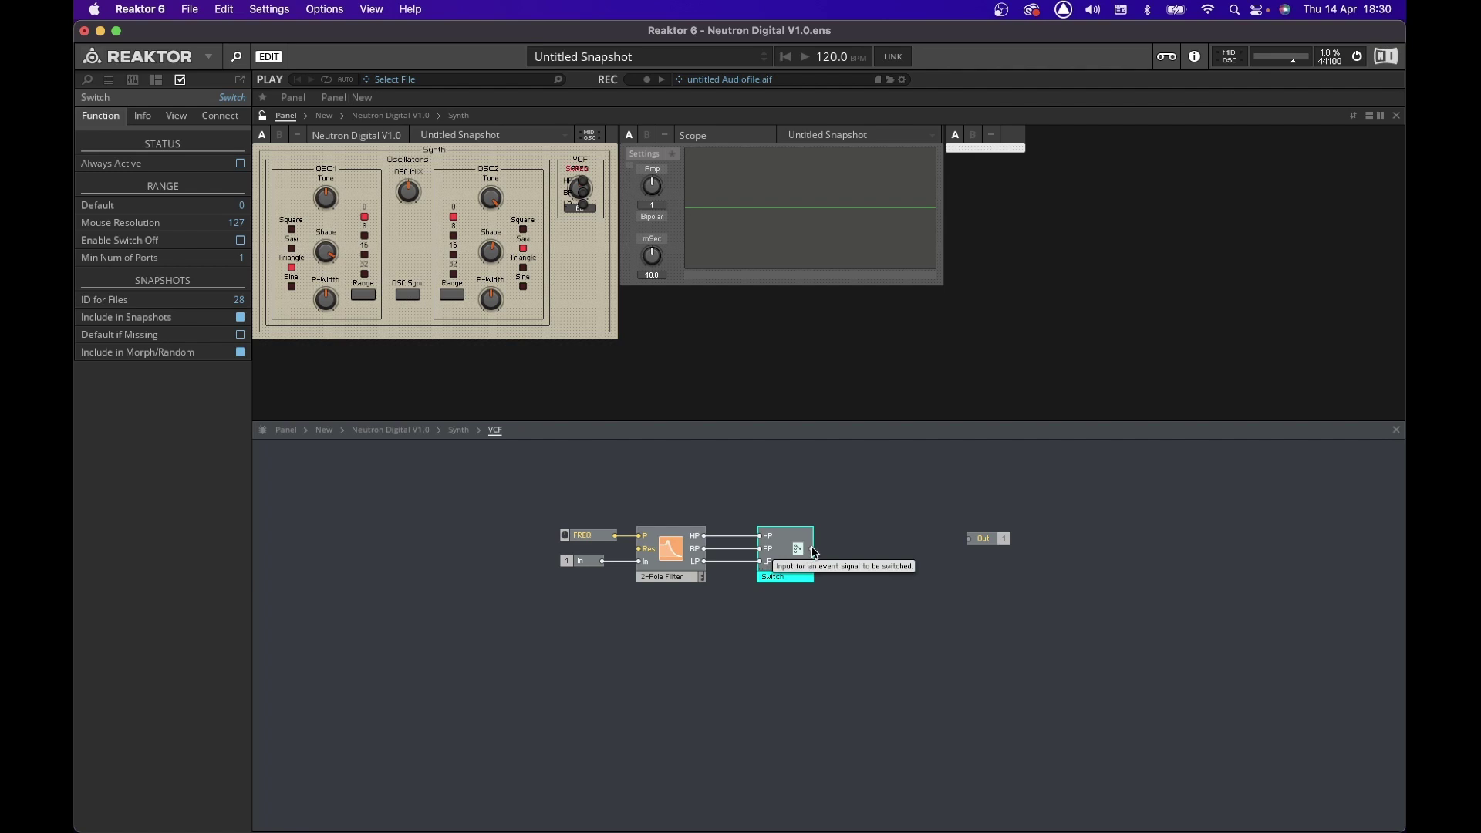
left_click_drag(813, 549, 887, 549)
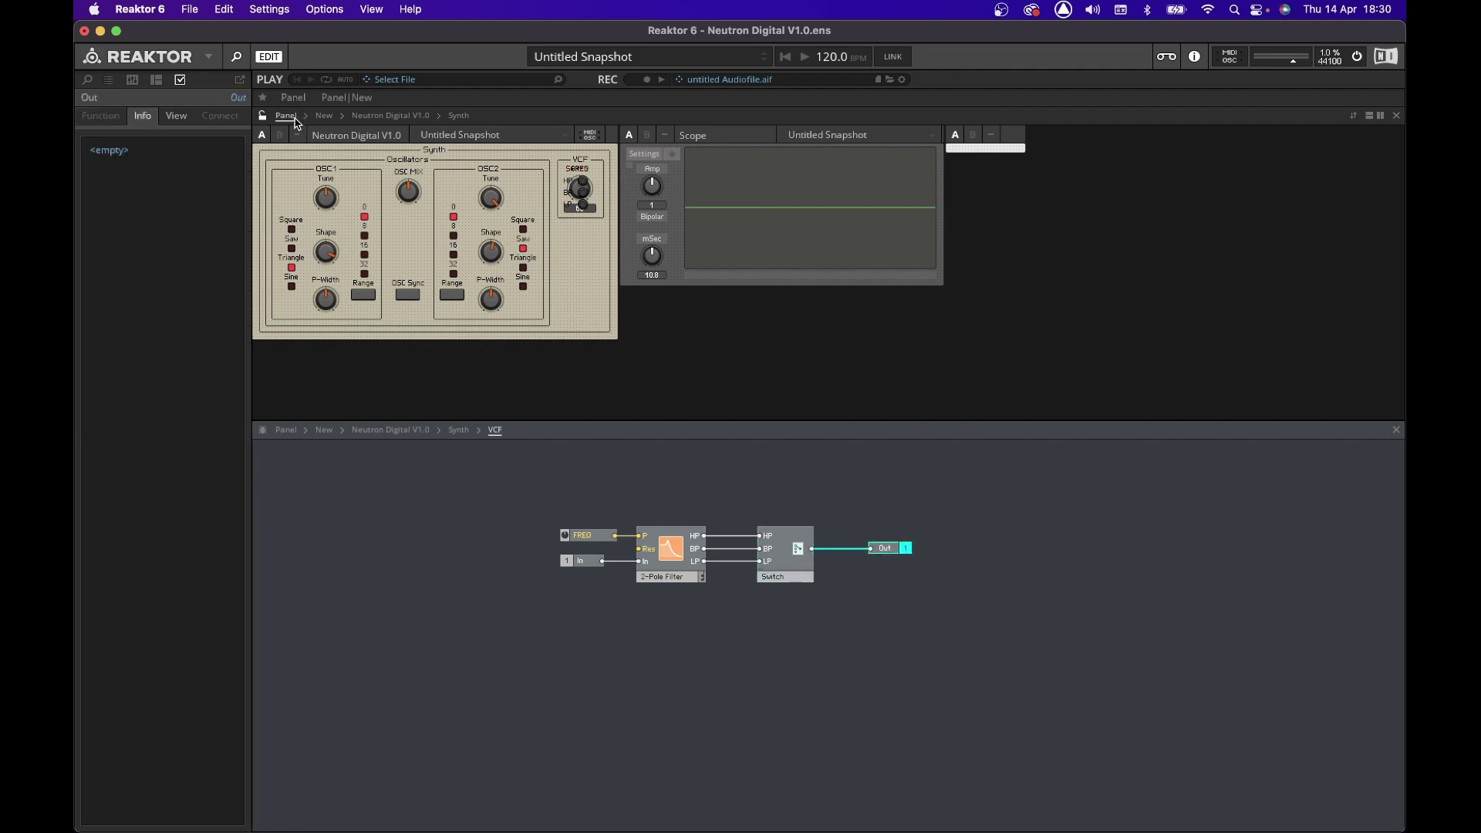
Move the Switch control below the FREQ knob on the VCF panel, and select HP with the panel locked.
left_click_drag(585, 202, 586, 262)
left_click(262, 116)
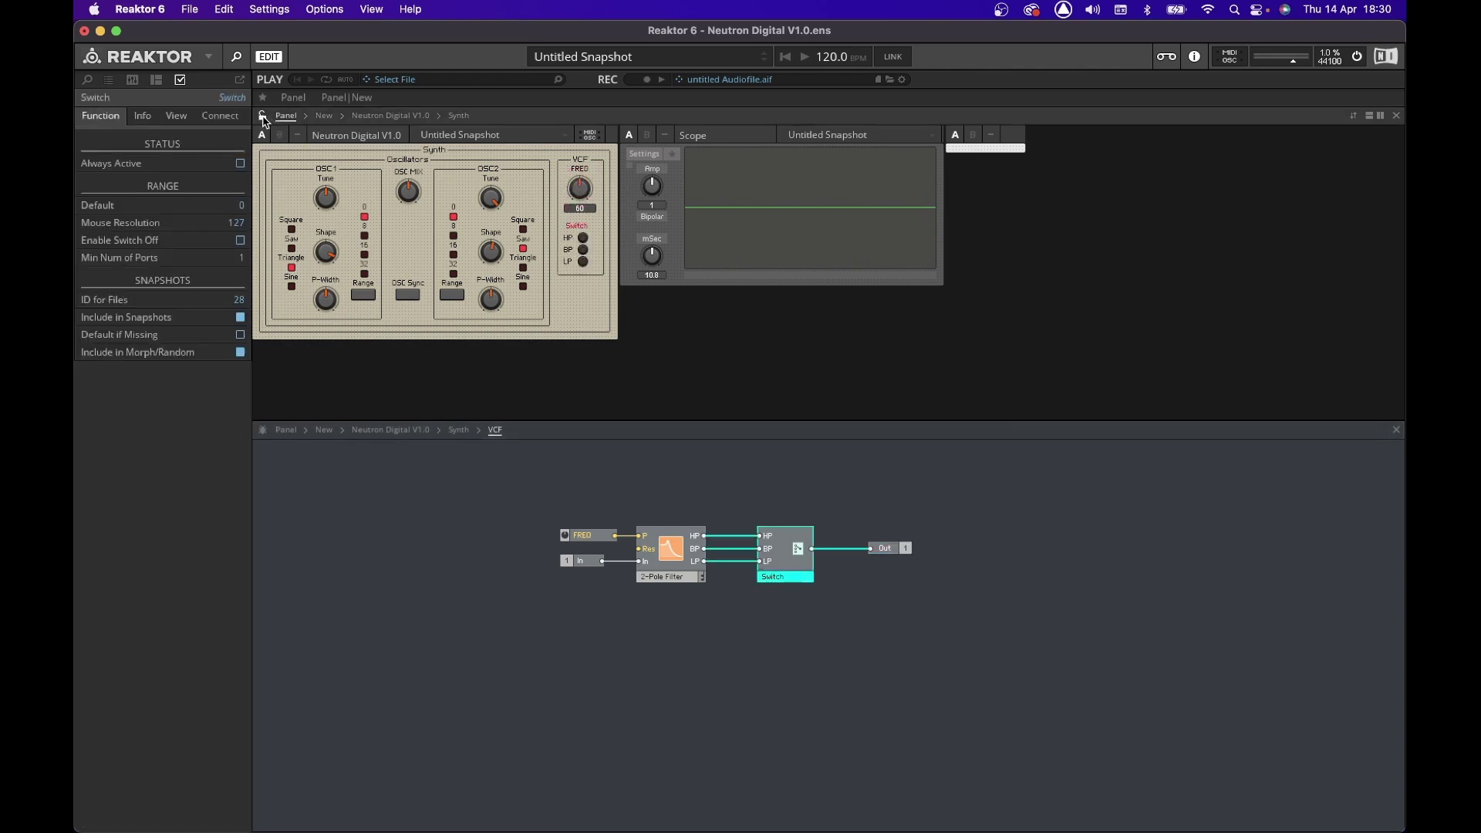
left_click(583, 238)
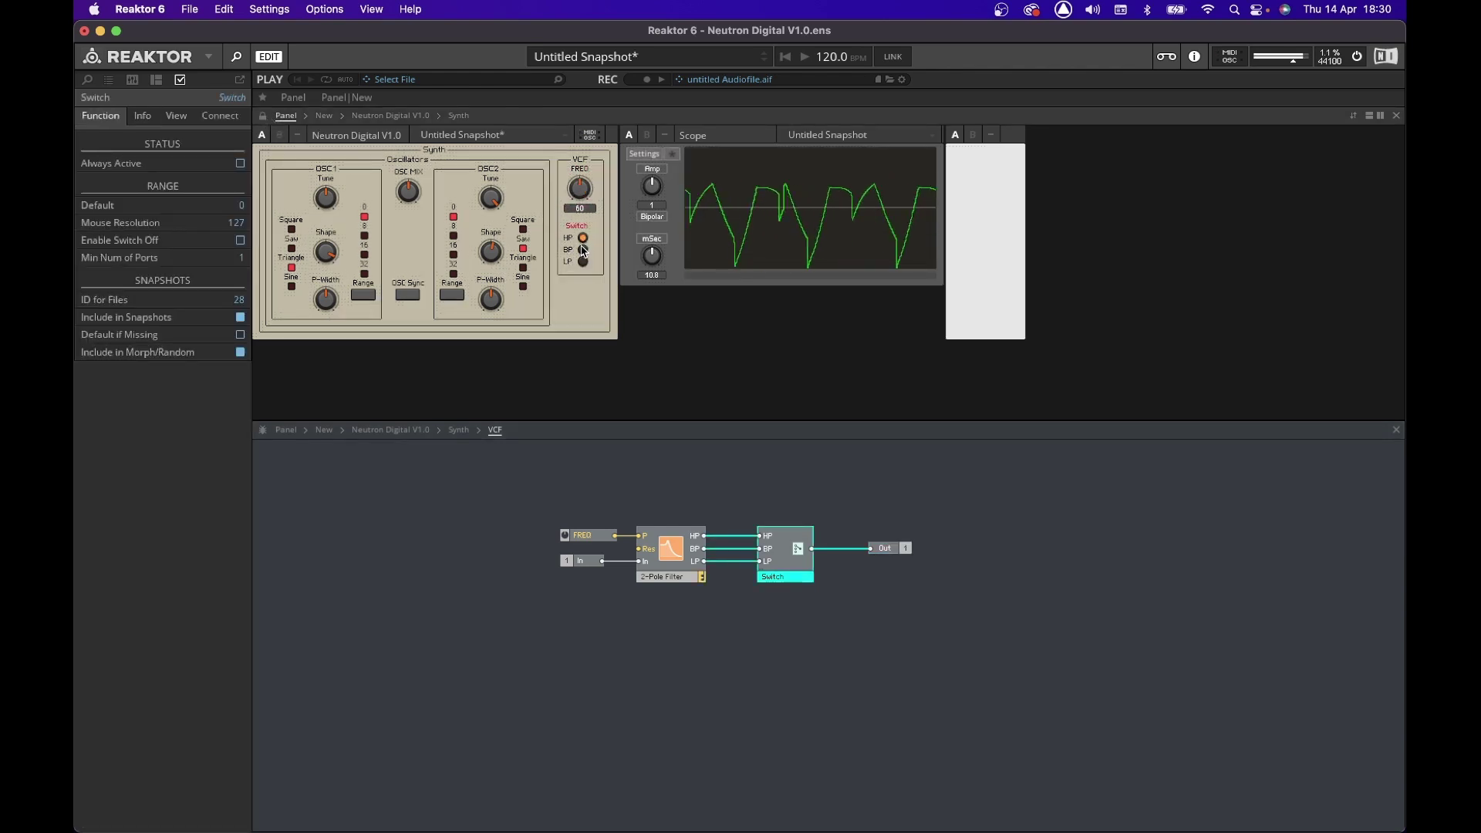
Sweep the VCF FREQ knob, switch the filter output to LP, and sweep FREQ again.
left_click(577, 196)
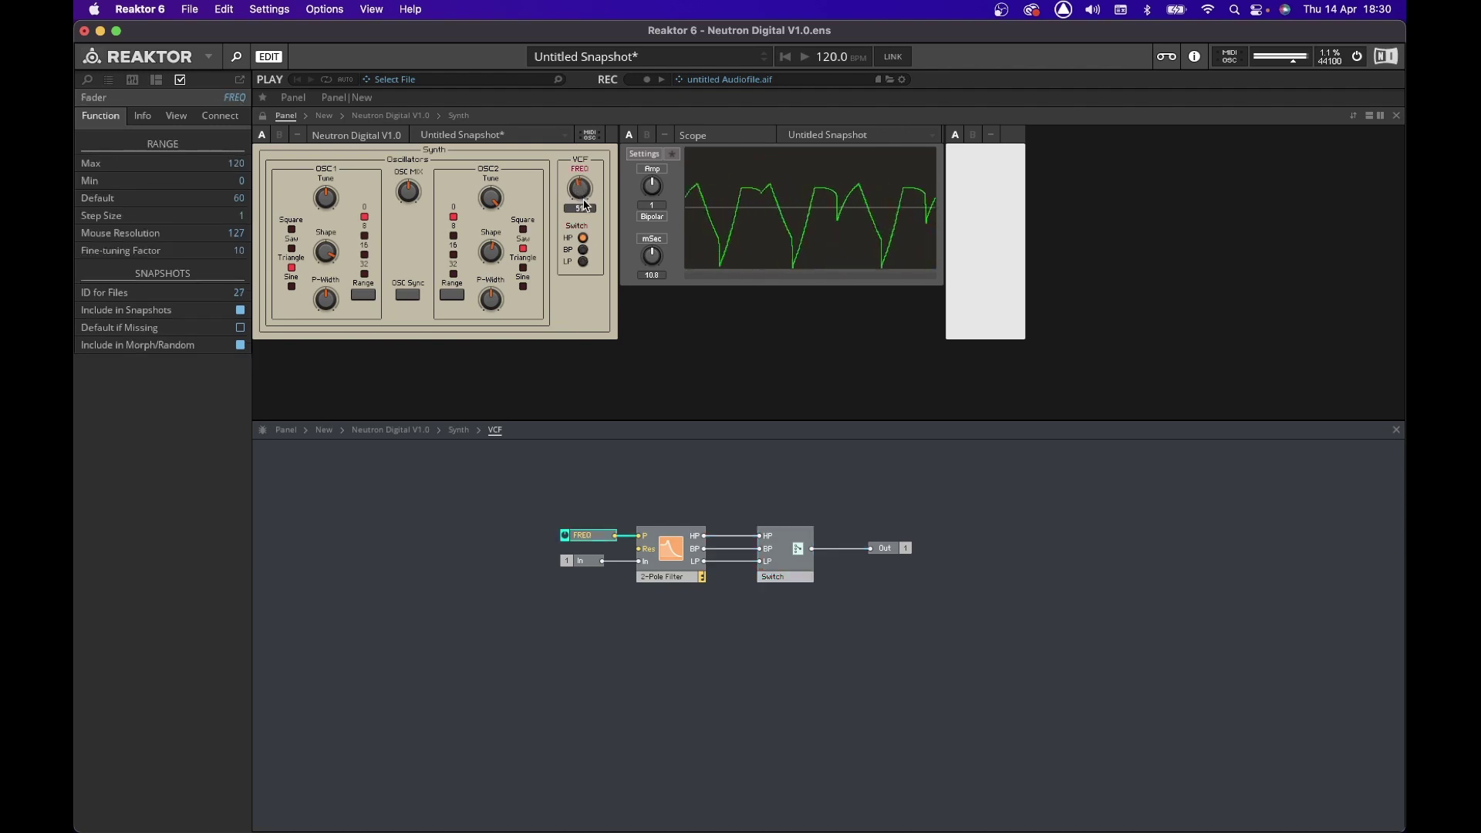
left_click_drag(577, 196, 582, 284)
left_click(585, 266)
left_click(584, 262)
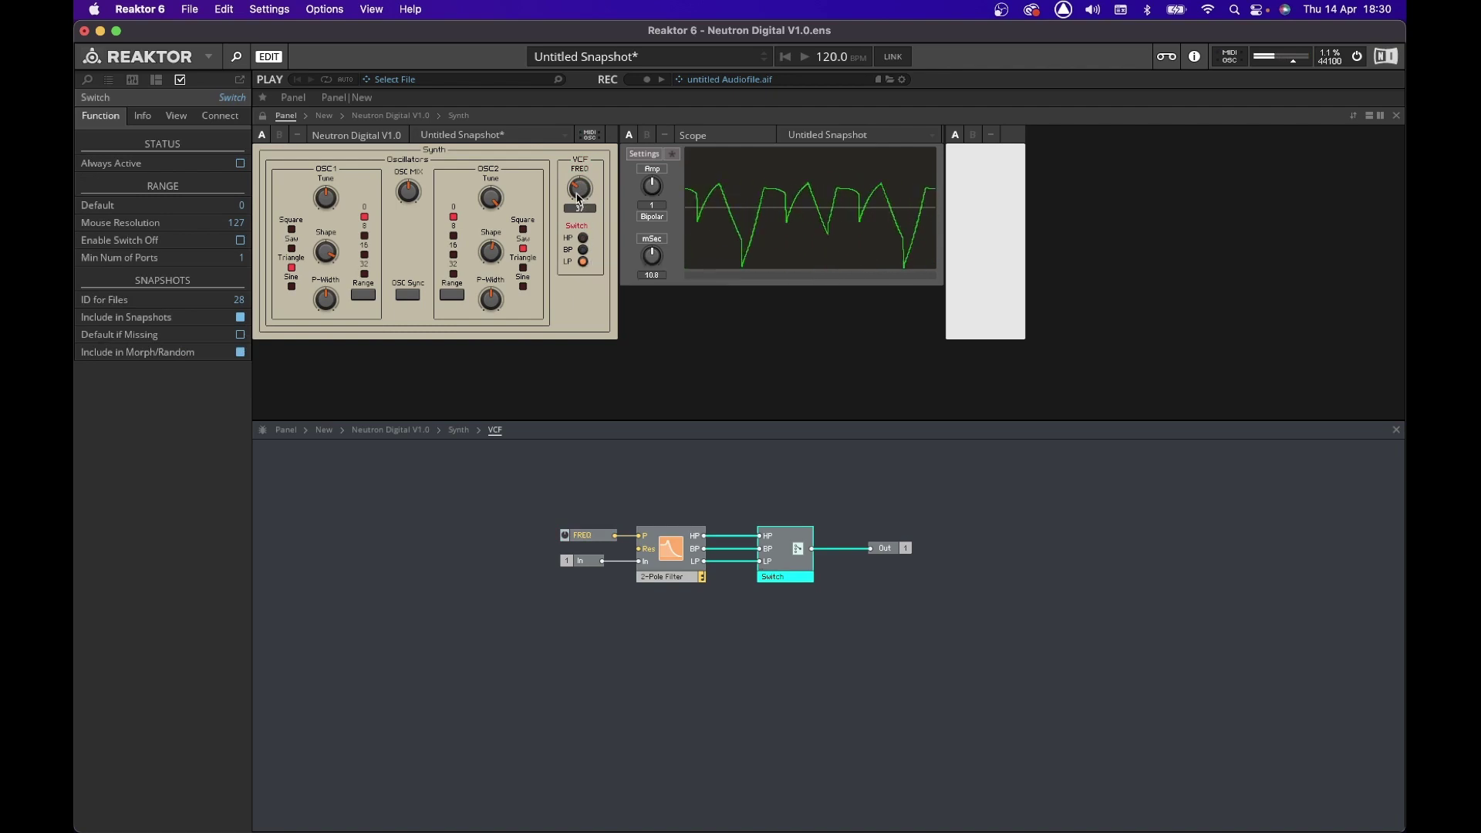
mouse_move(579, 188)
left_mouse_down()
mouse_move(589, 137)
mouse_move(579, 207)
mouse_move(582, 138)
mouse_move(586, 193)
left_mouse_up()
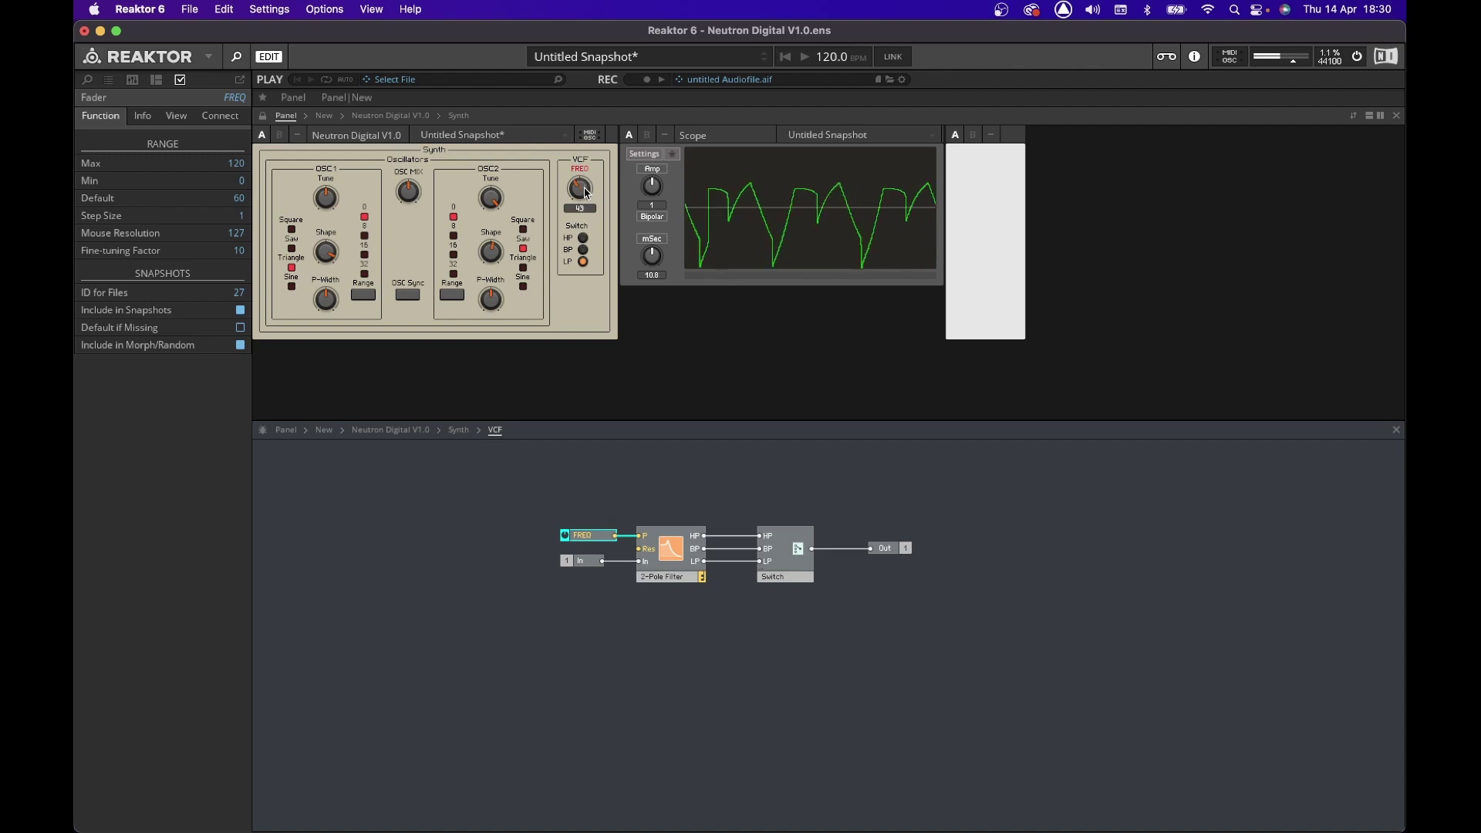
Set OSC1 to a square wave and range 16, and adjust the VCF FREQ knob to 43.
left_click(333, 259)
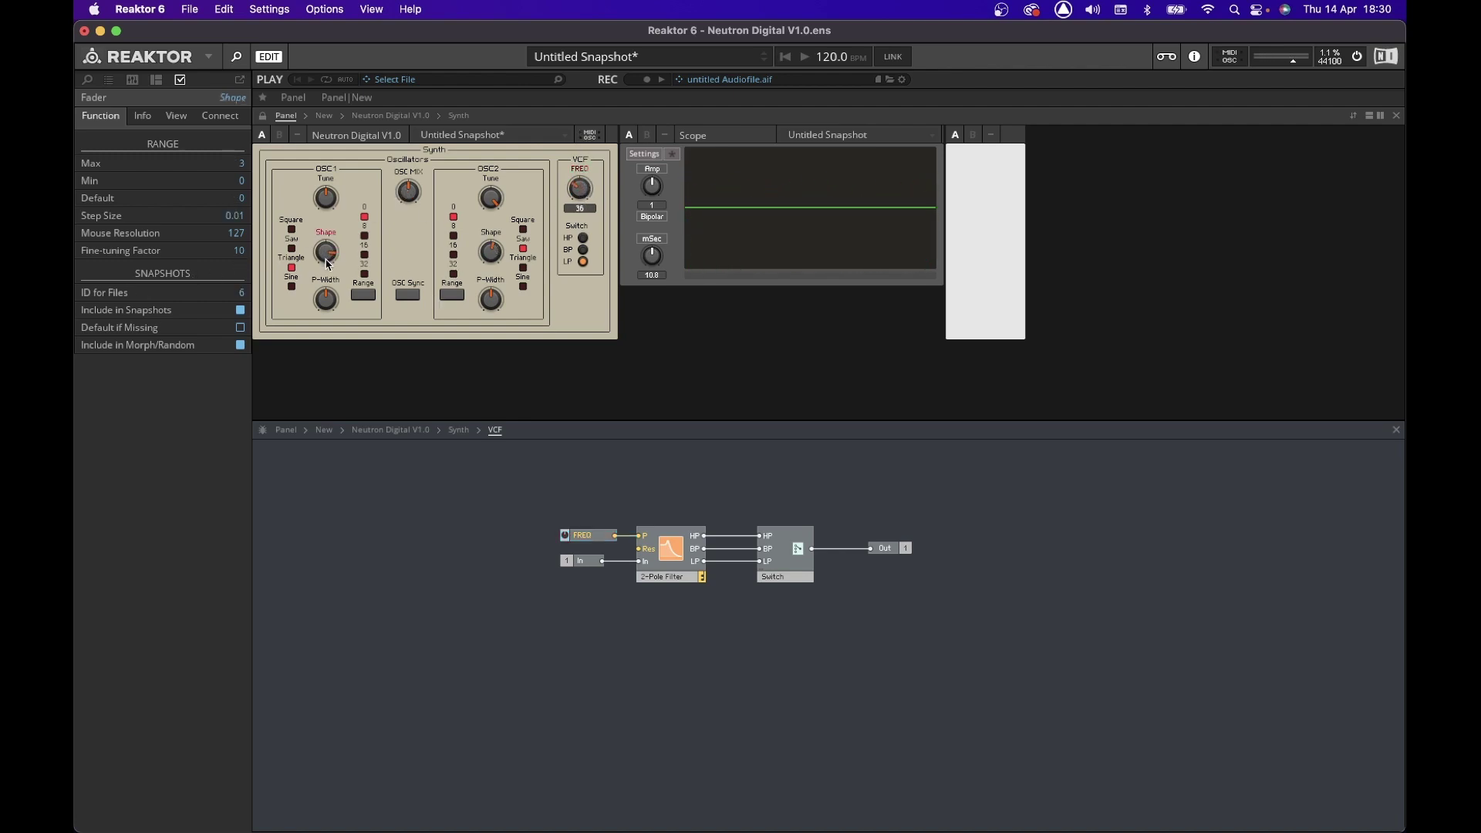
left_click(363, 295)
left_click(363, 295)
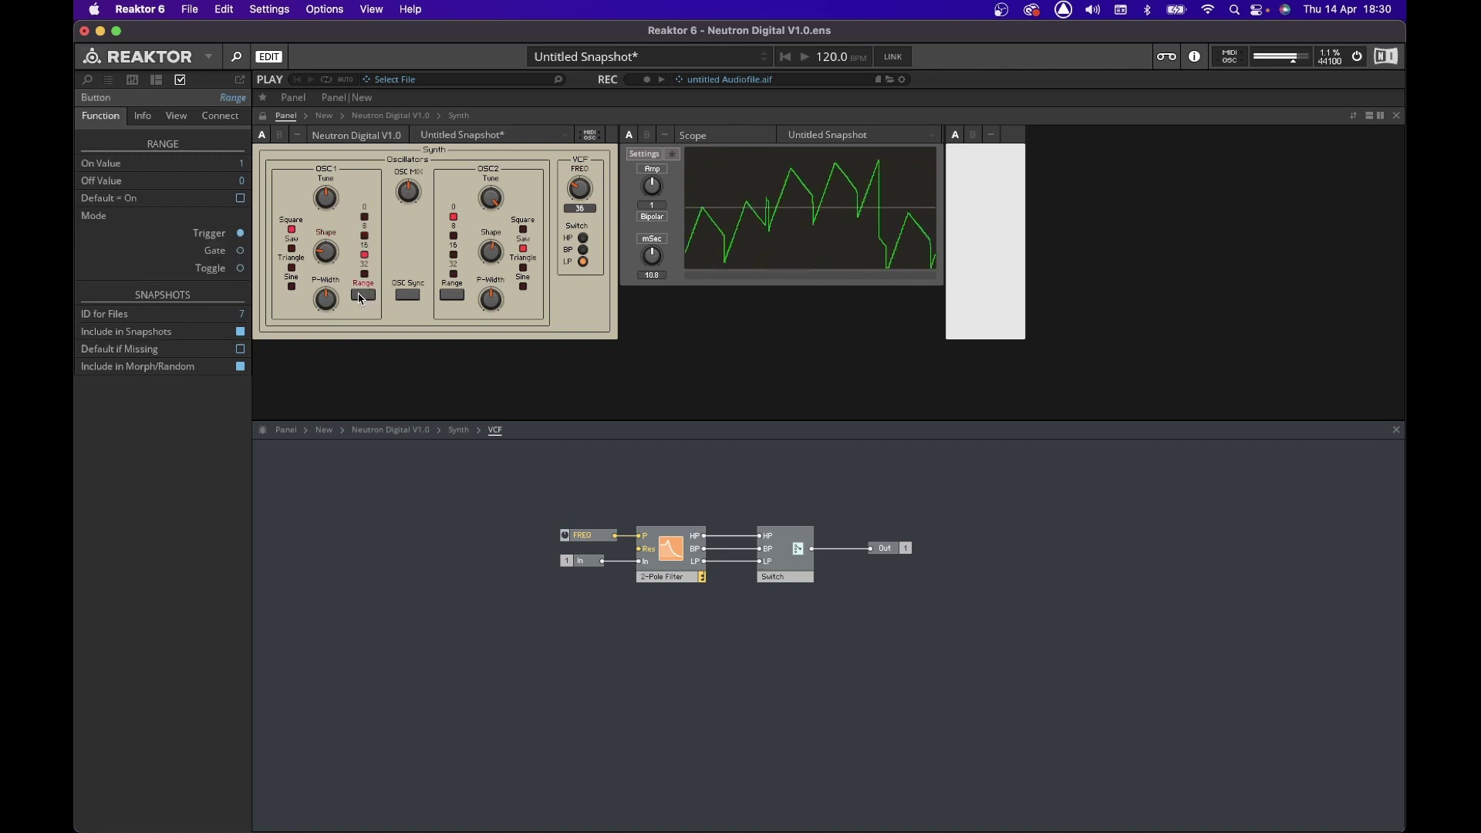
left_click_drag(580, 187, 580, 179)
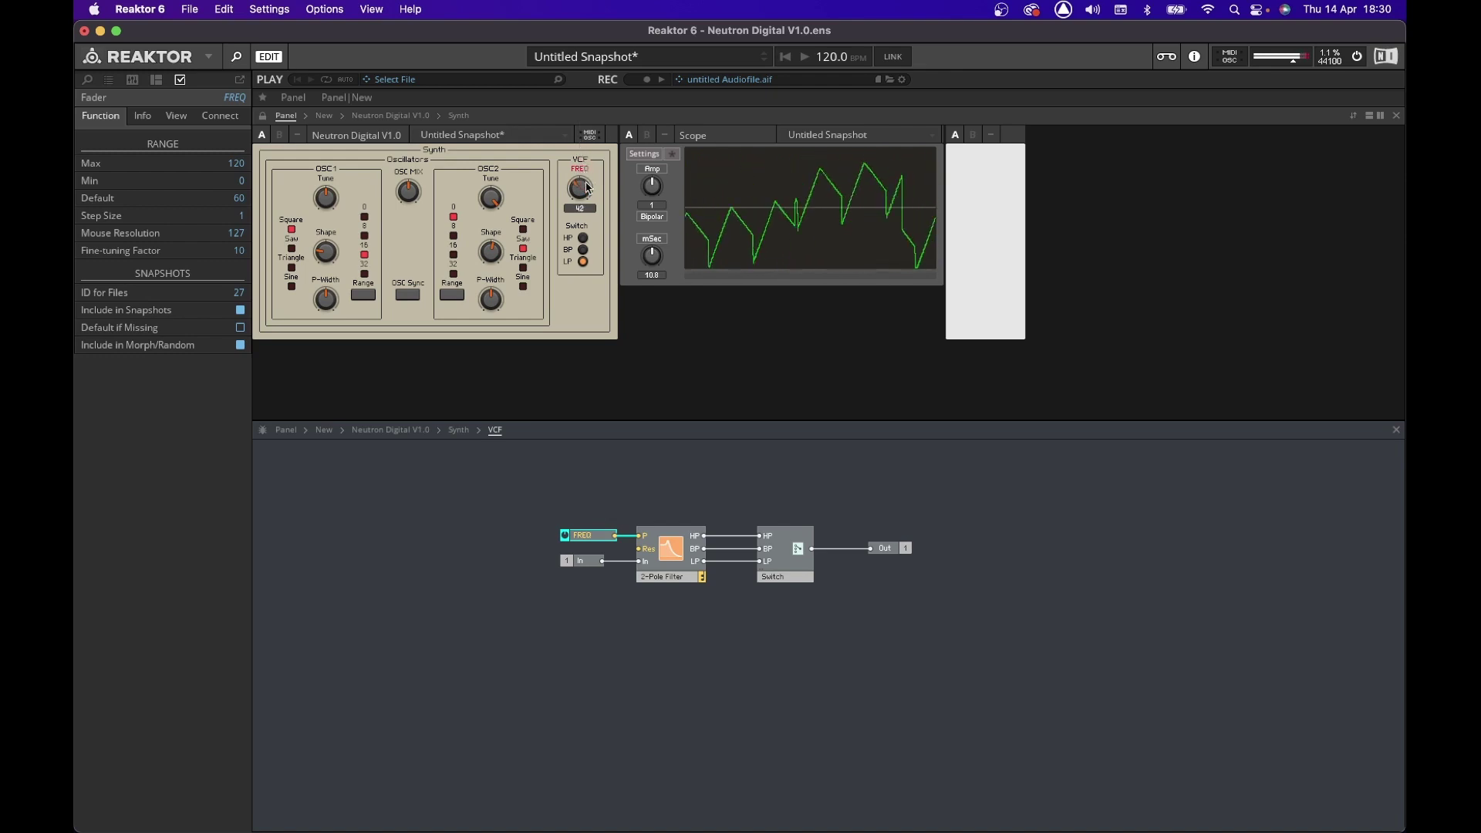
left_click_drag(580, 179, 580, 174)
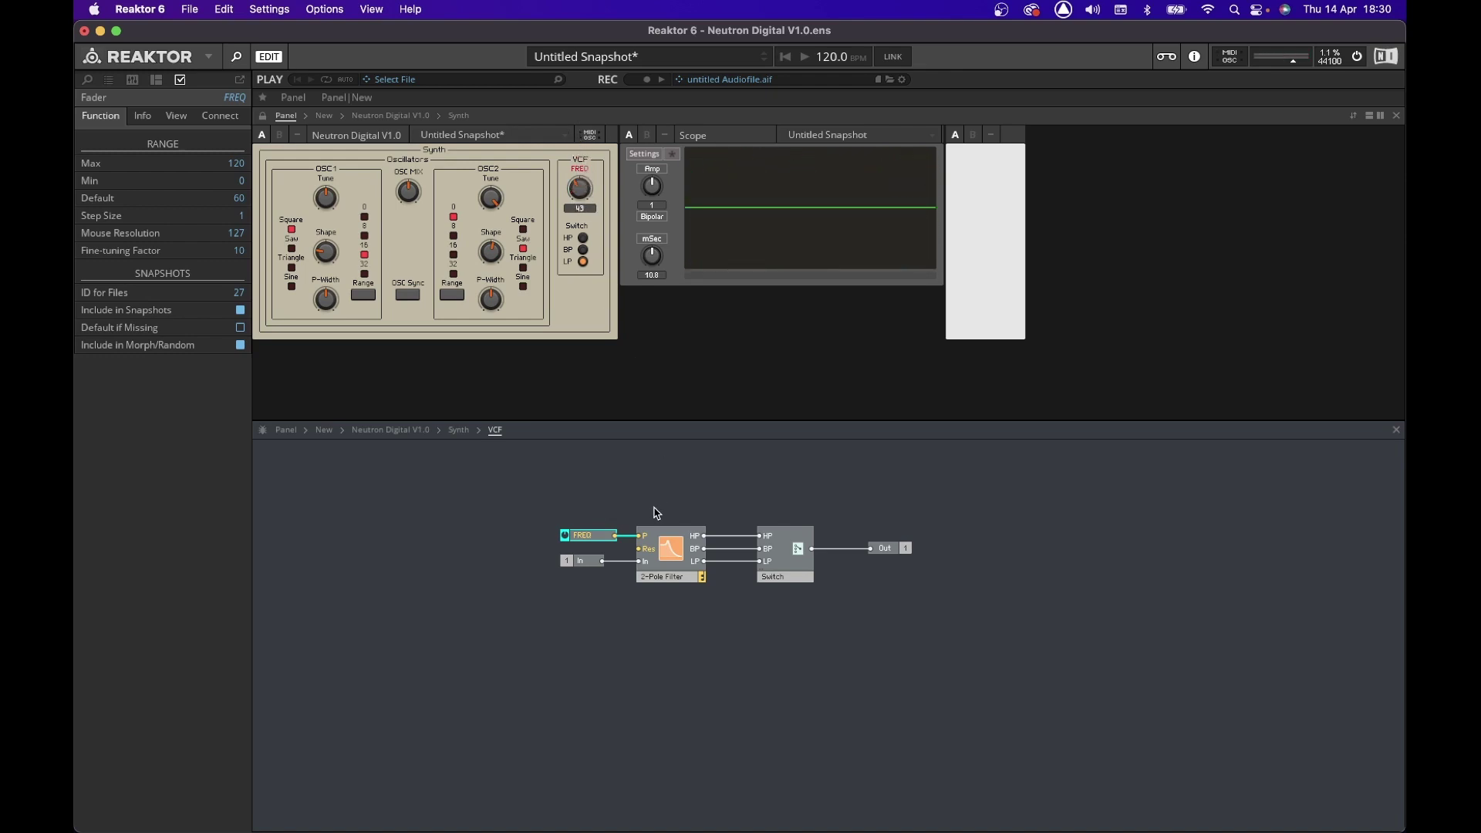
Create a control for the 2-Pole Filter's Res input and rename it "reS".
right_click(639, 539)
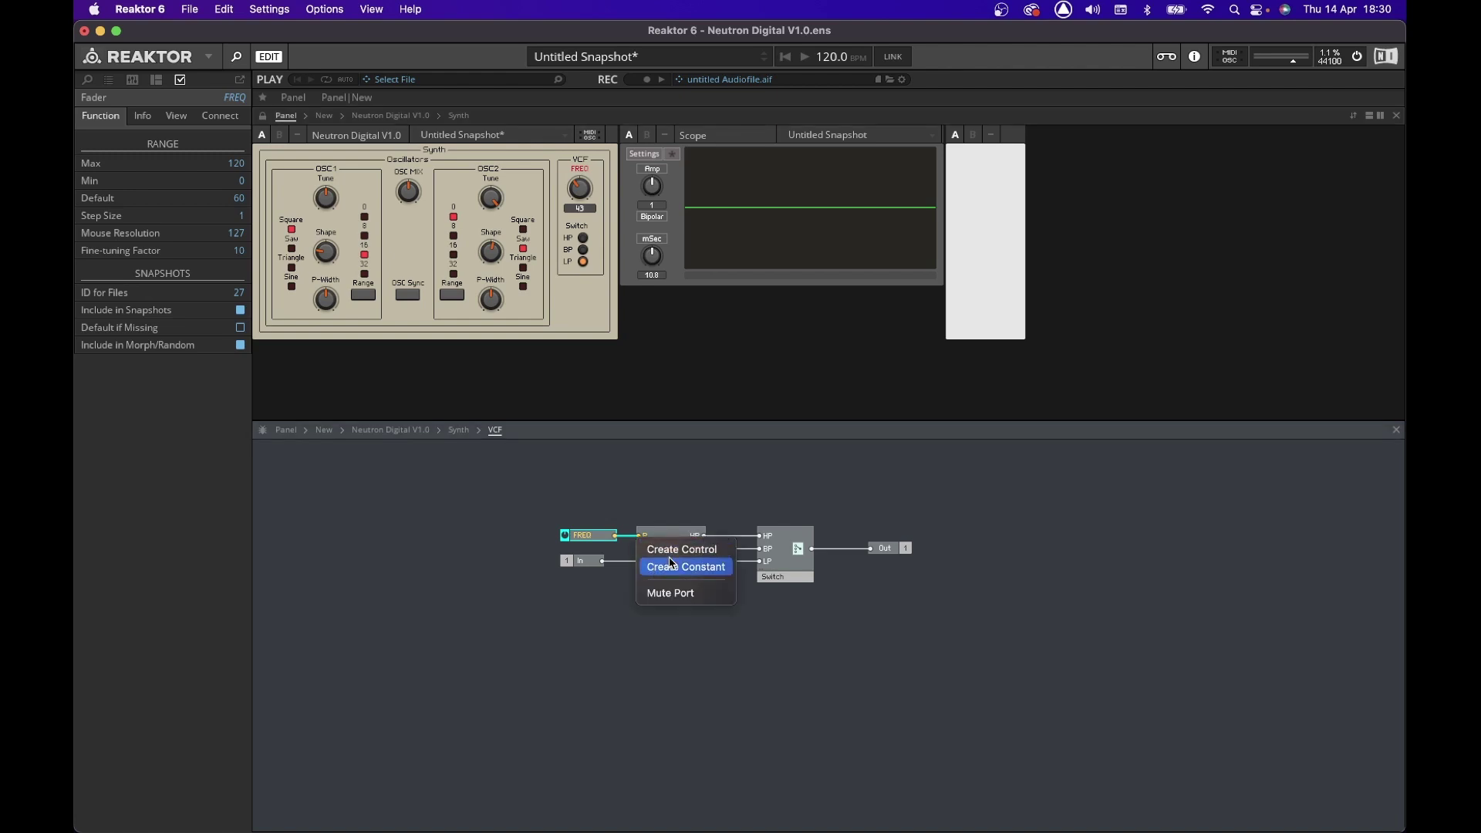
left_click(660, 550)
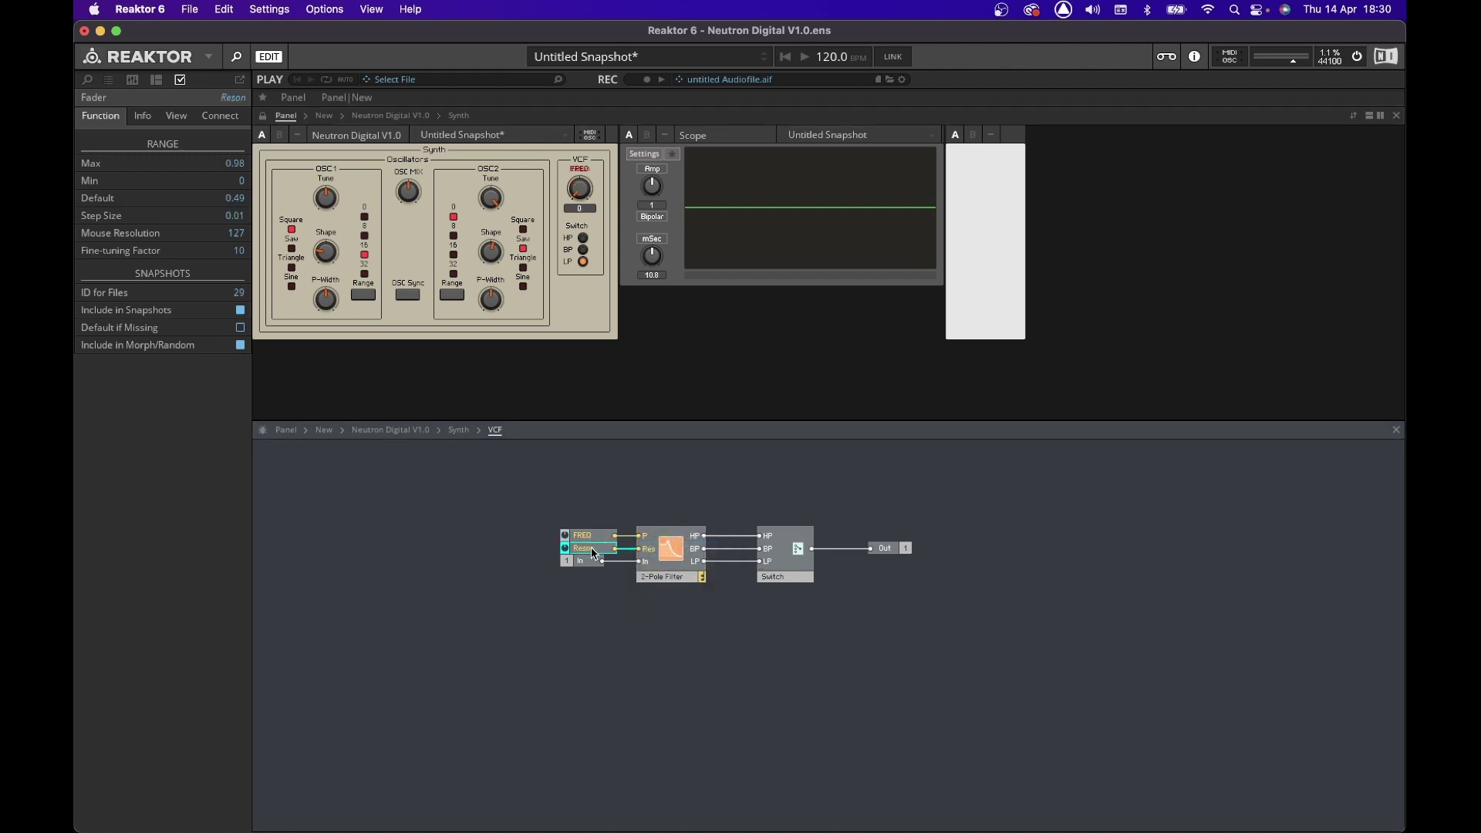
double_click(592, 548)
type("reS")
key("Return")
Unlock the panel, move the Switch control to the right, and place the resonance knob below FREQ.
left_click(263, 116)
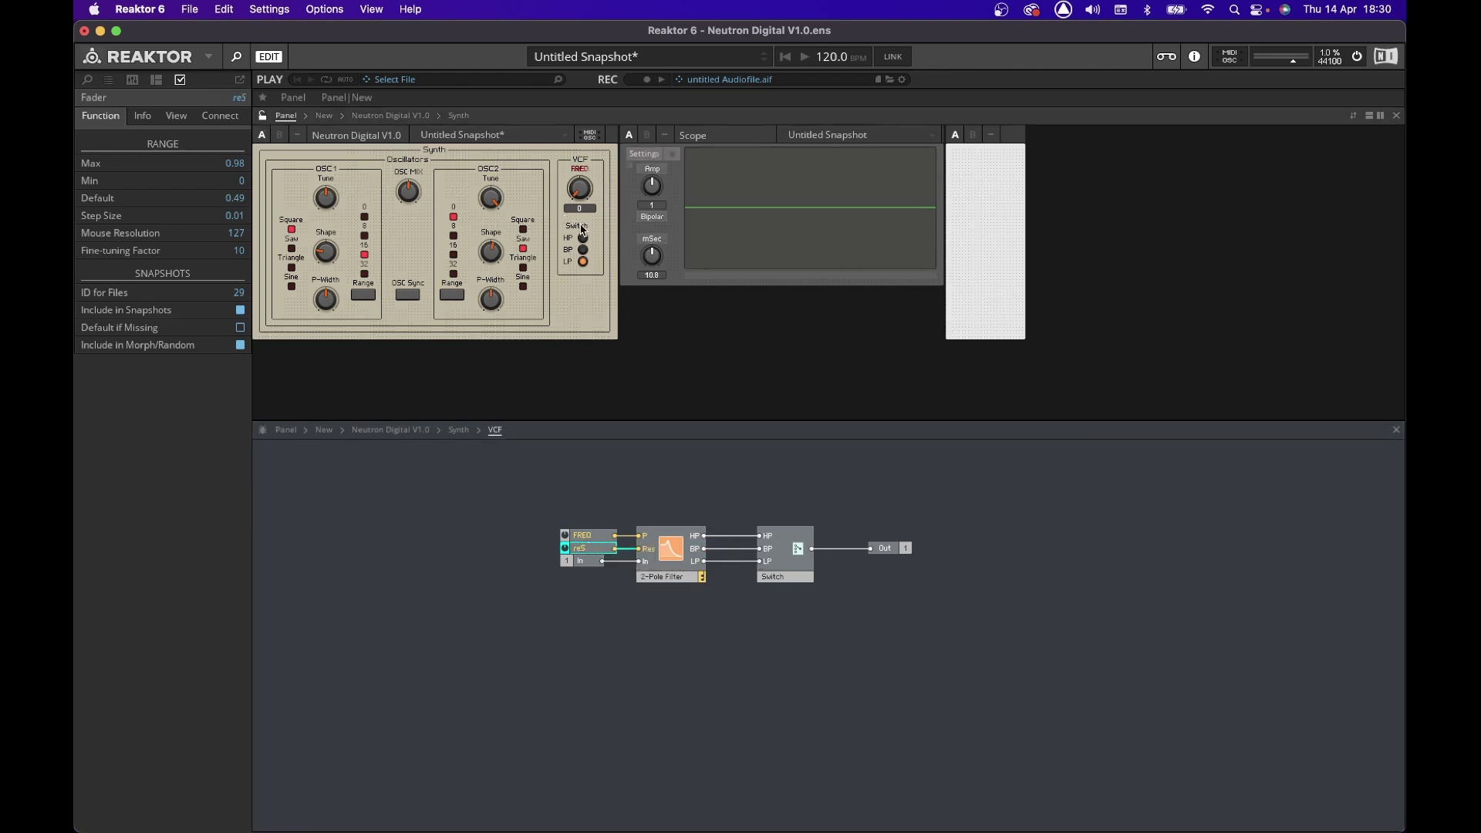
left_click_drag(582, 229, 657, 231)
left_click_drag(583, 190, 586, 249)
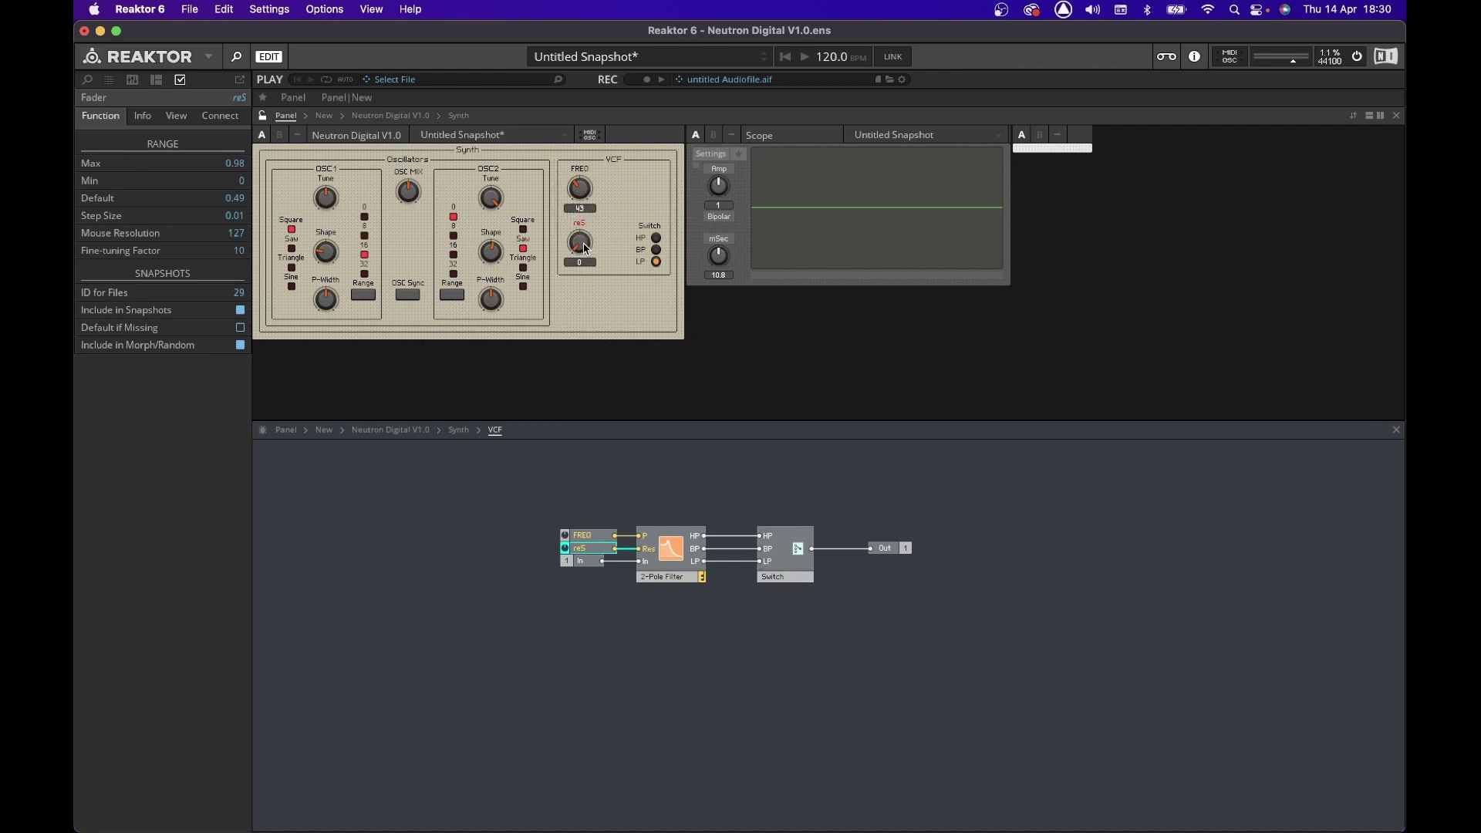
Rename the resonance control RES and lock the panel.
double_click(595, 552)
type("RES")
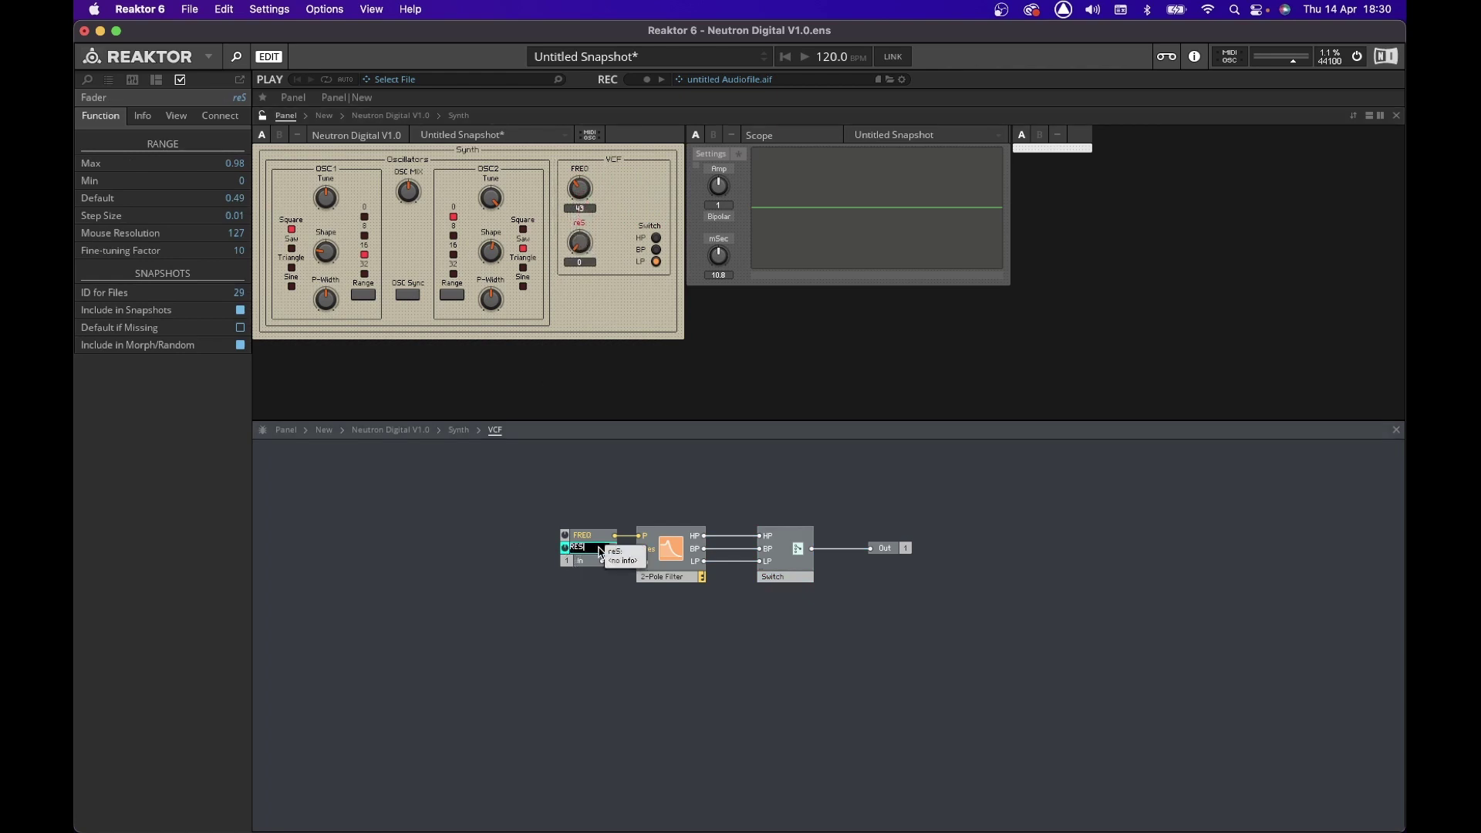
key("Return")
left_click(489, 507)
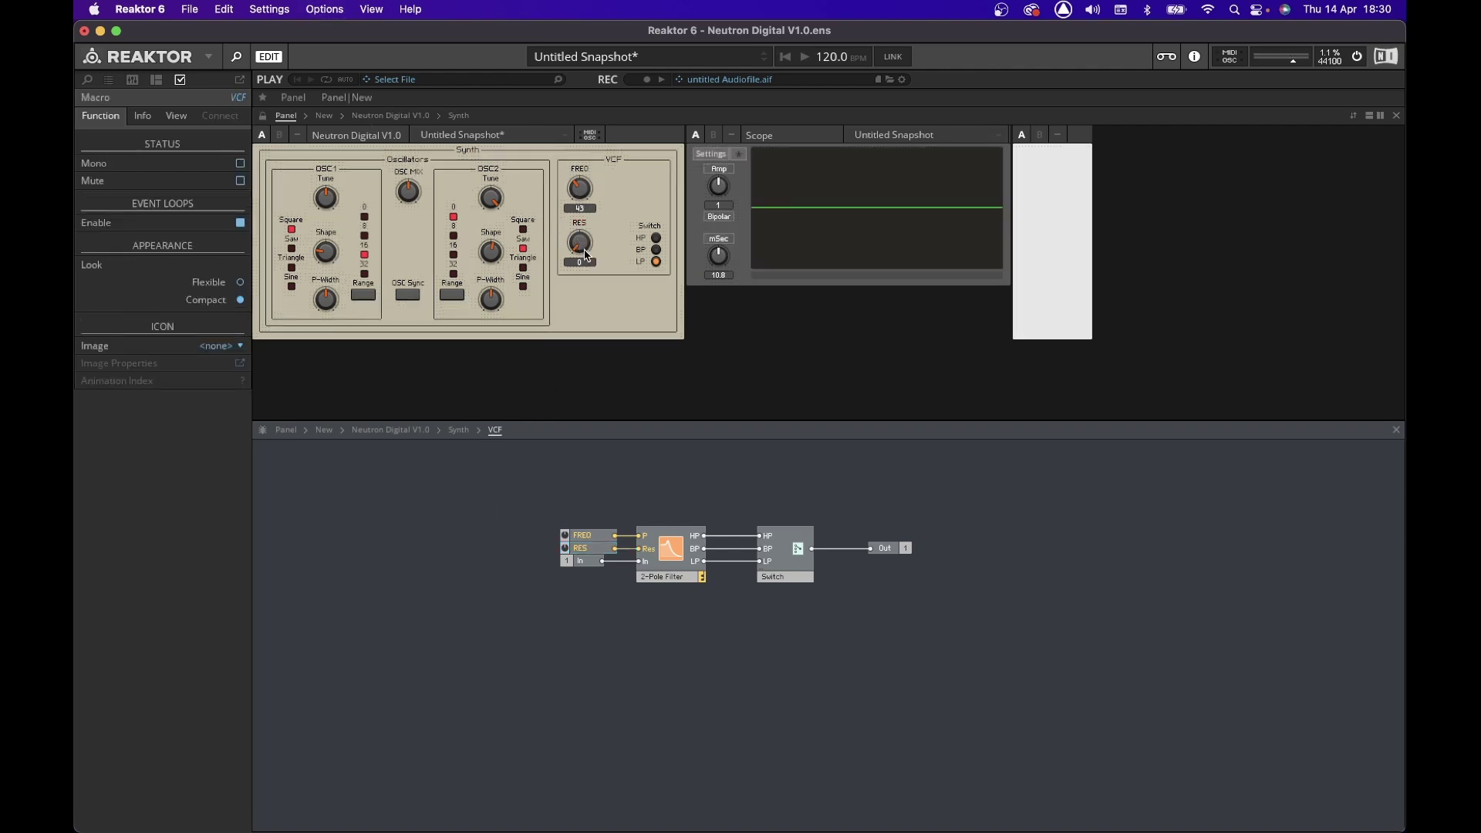
Sweep the RES and FREQ knobs, leaving FREQ at 76 and RES at 0.51.
left_click_drag(586, 255, 594, 131)
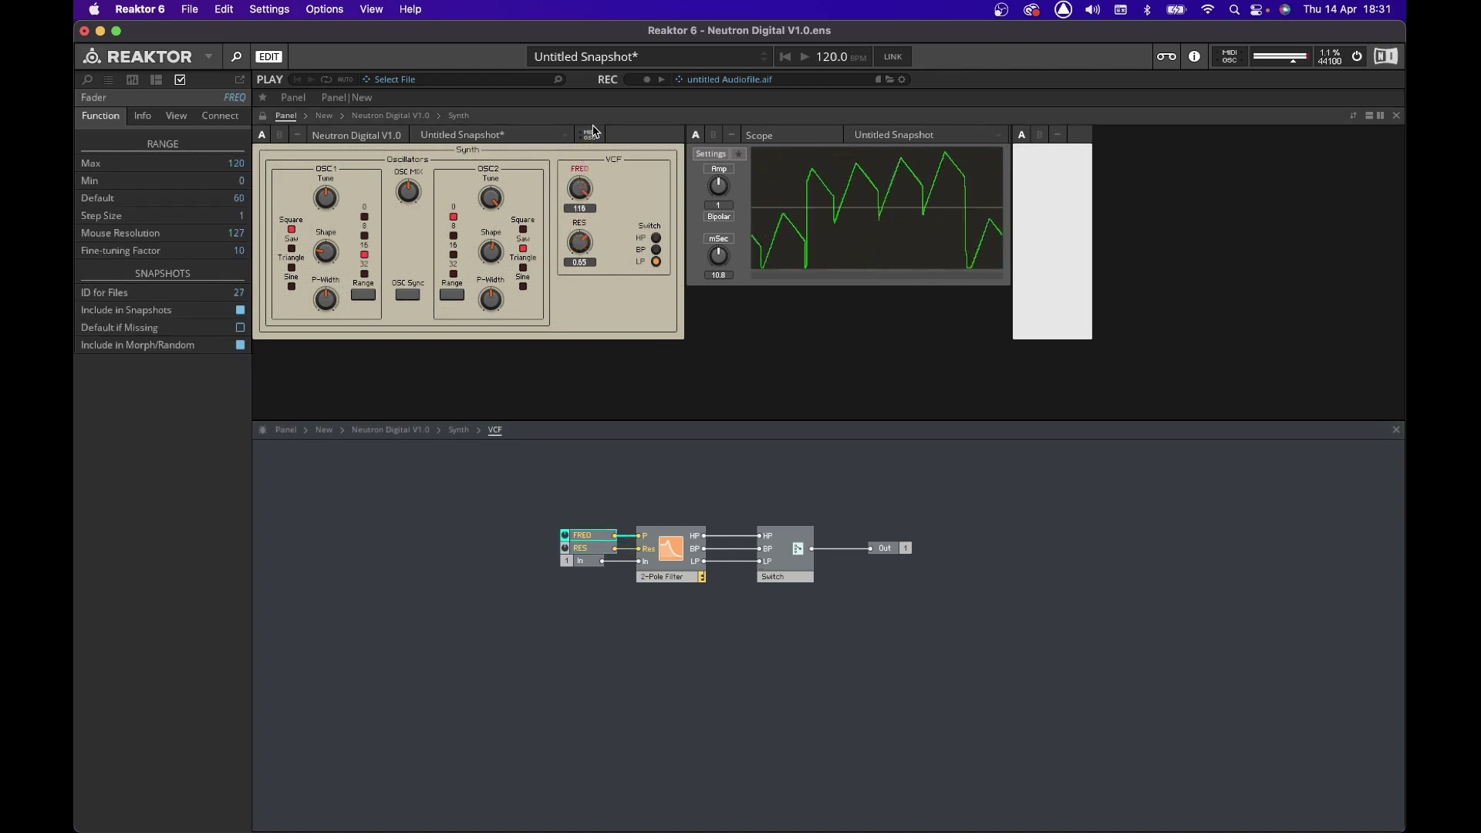
mouse_move(580, 243)
left_mouse_down()
mouse_move(580, 215)
mouse_move(579, 252)
left_mouse_up()
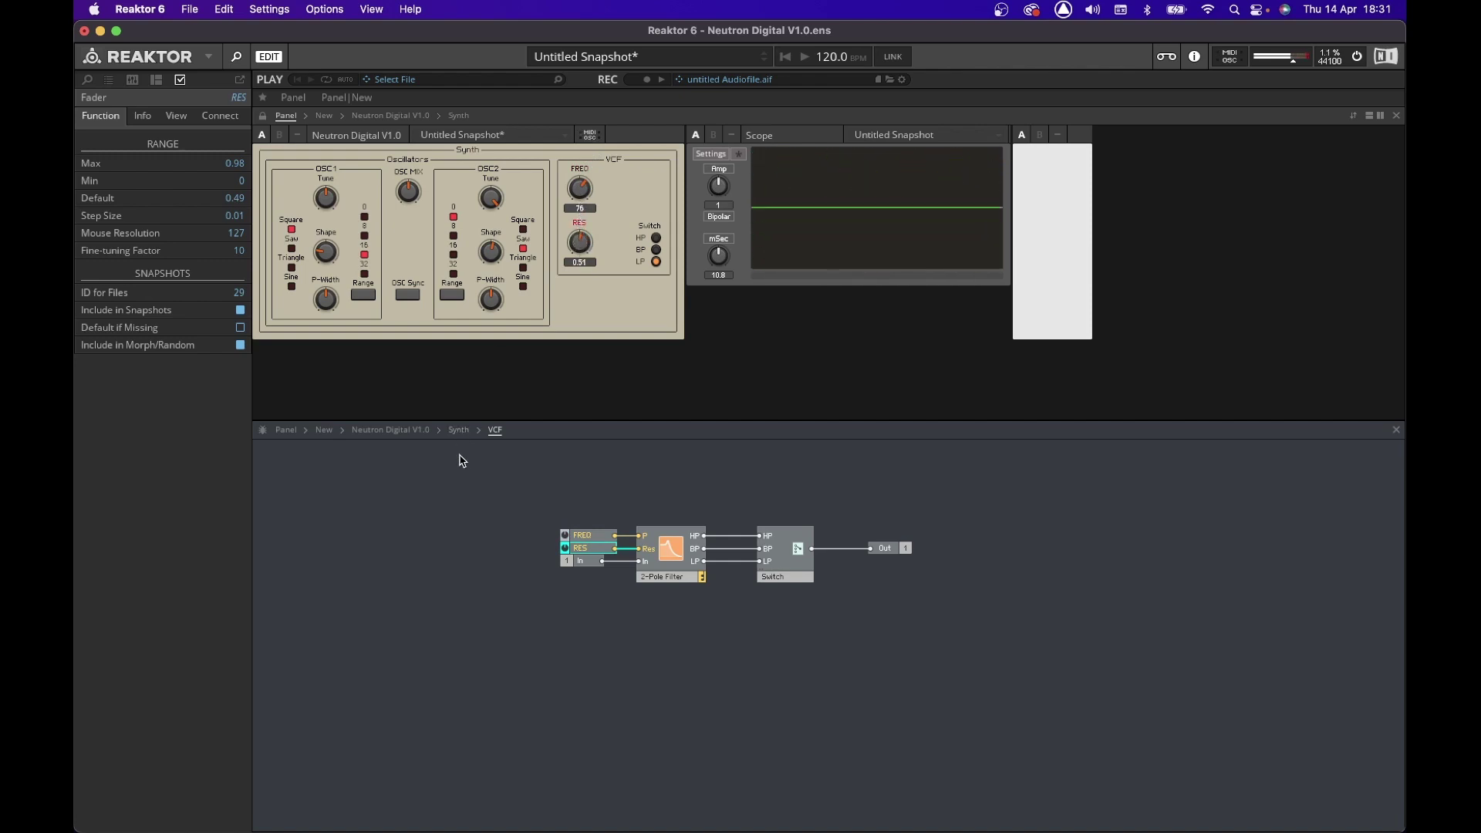
Remove the Scope instrument from the Oscillators structure.
left_click(390, 429)
left_click(459, 432)
double_click(645, 511)
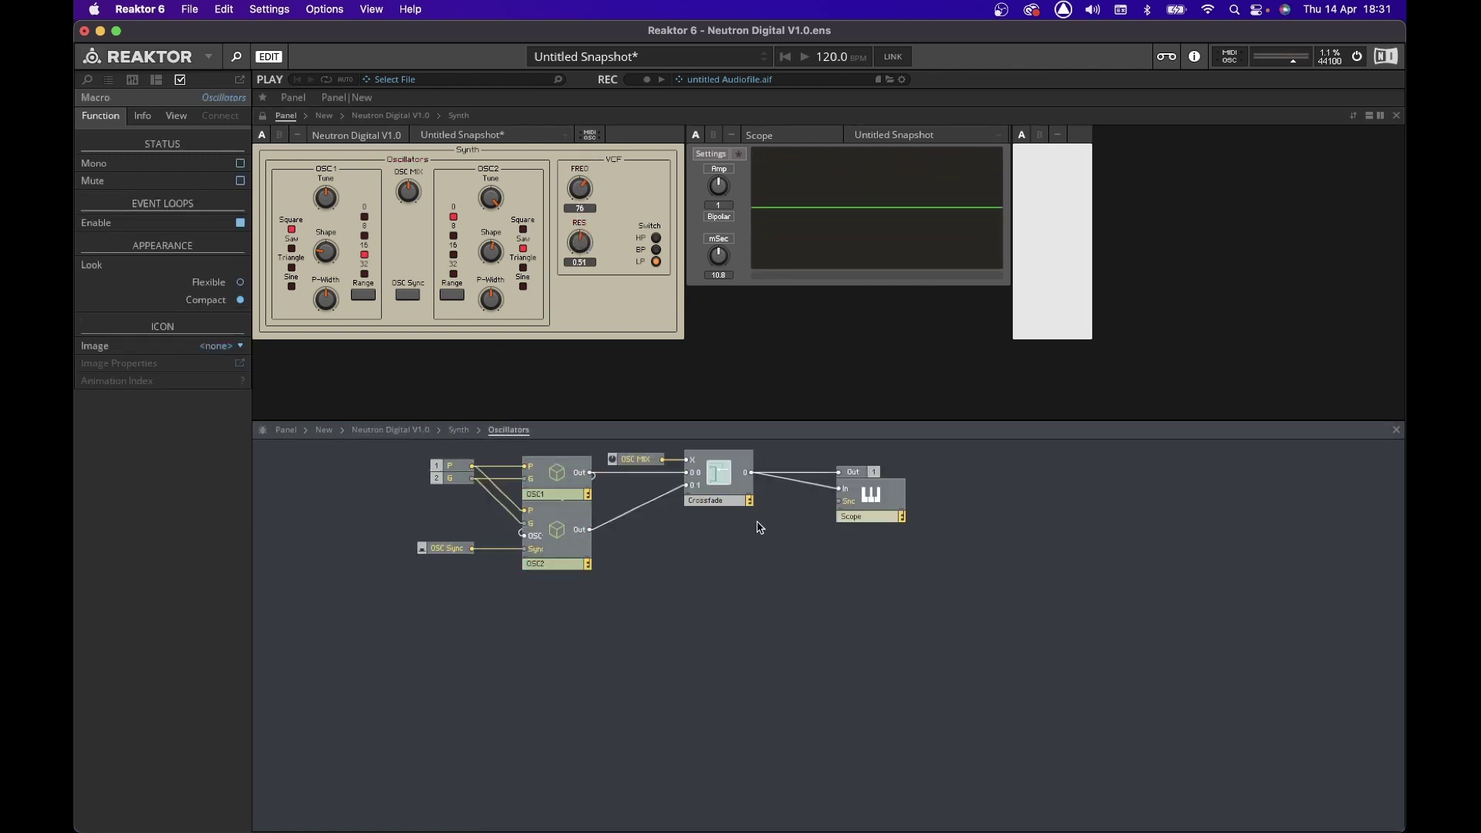
left_click(868, 500)
key("BackSpace")
Paste the Scope into the VCF structure and connect the Switch output to its In port.
left_click(416, 430)
double_click(613, 509)
double_click(754, 520)
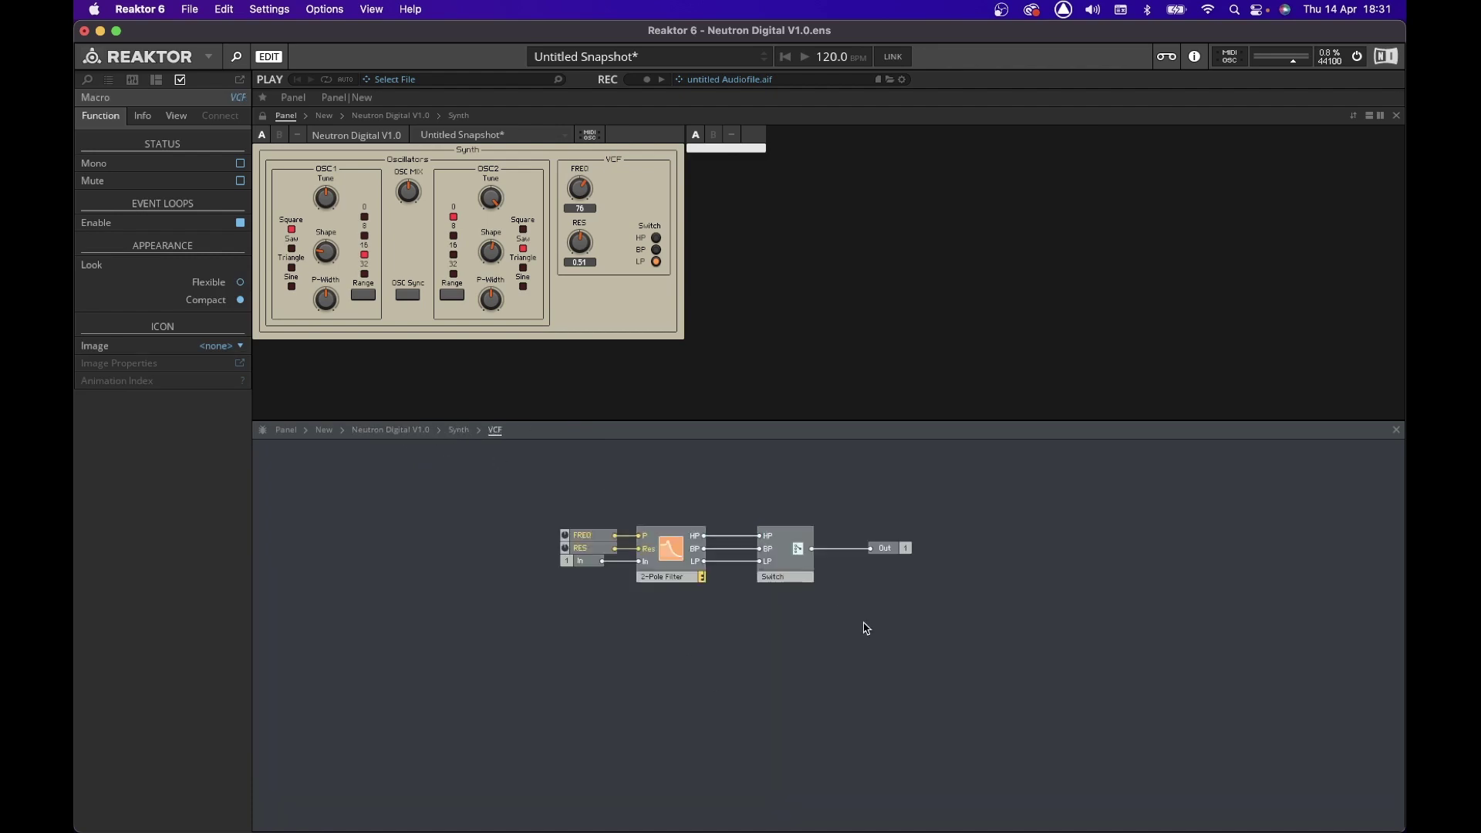
right_click(752, 606)
mouse_move(778, 629)
key("ctrl+v")
left_click_drag(875, 580, 811, 549)
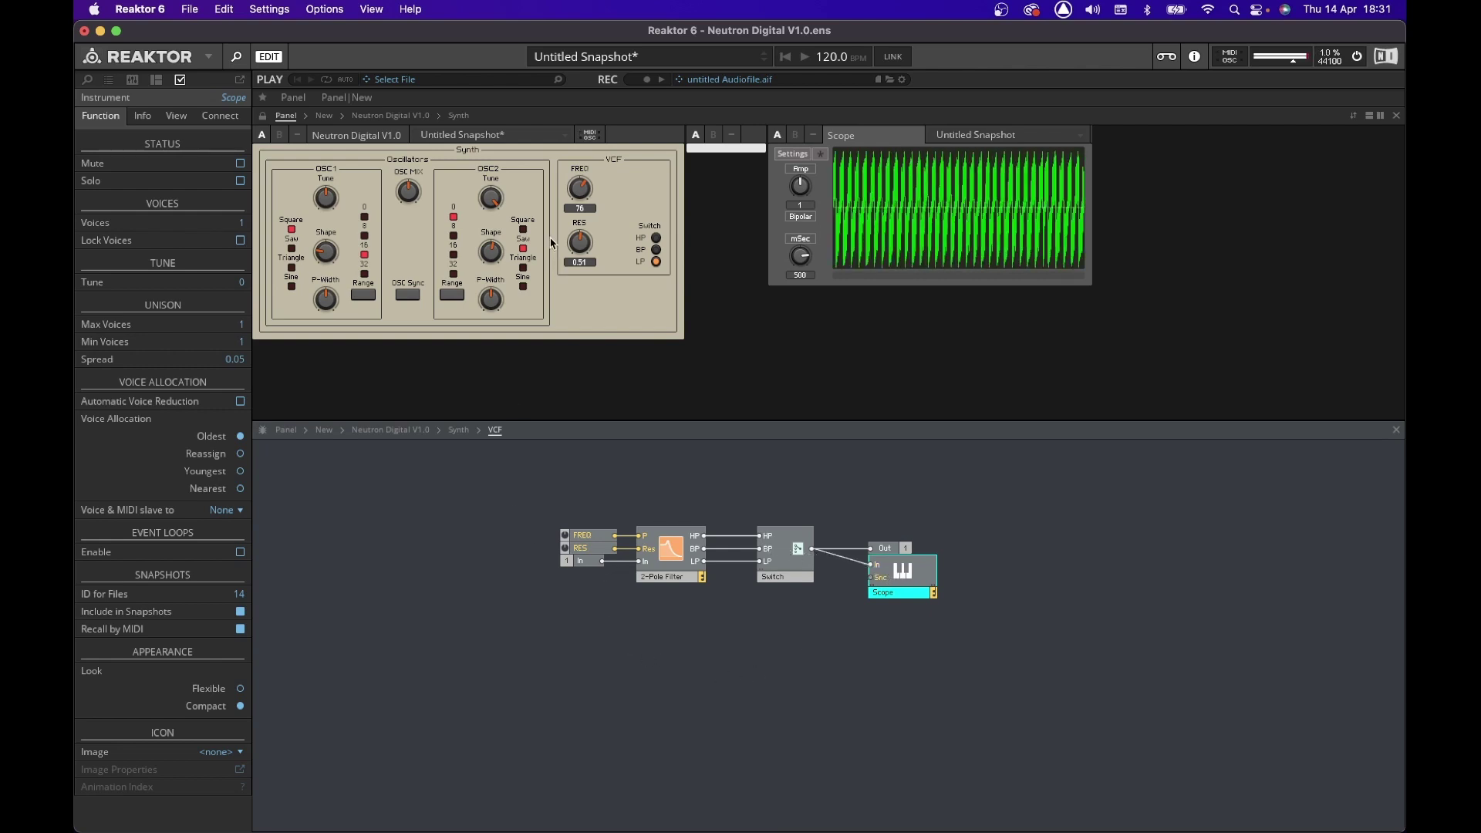
Set FREQ to 52, RES to 0.09 and the Scope's time range to about 59.56 mSec.
left_click(586, 209)
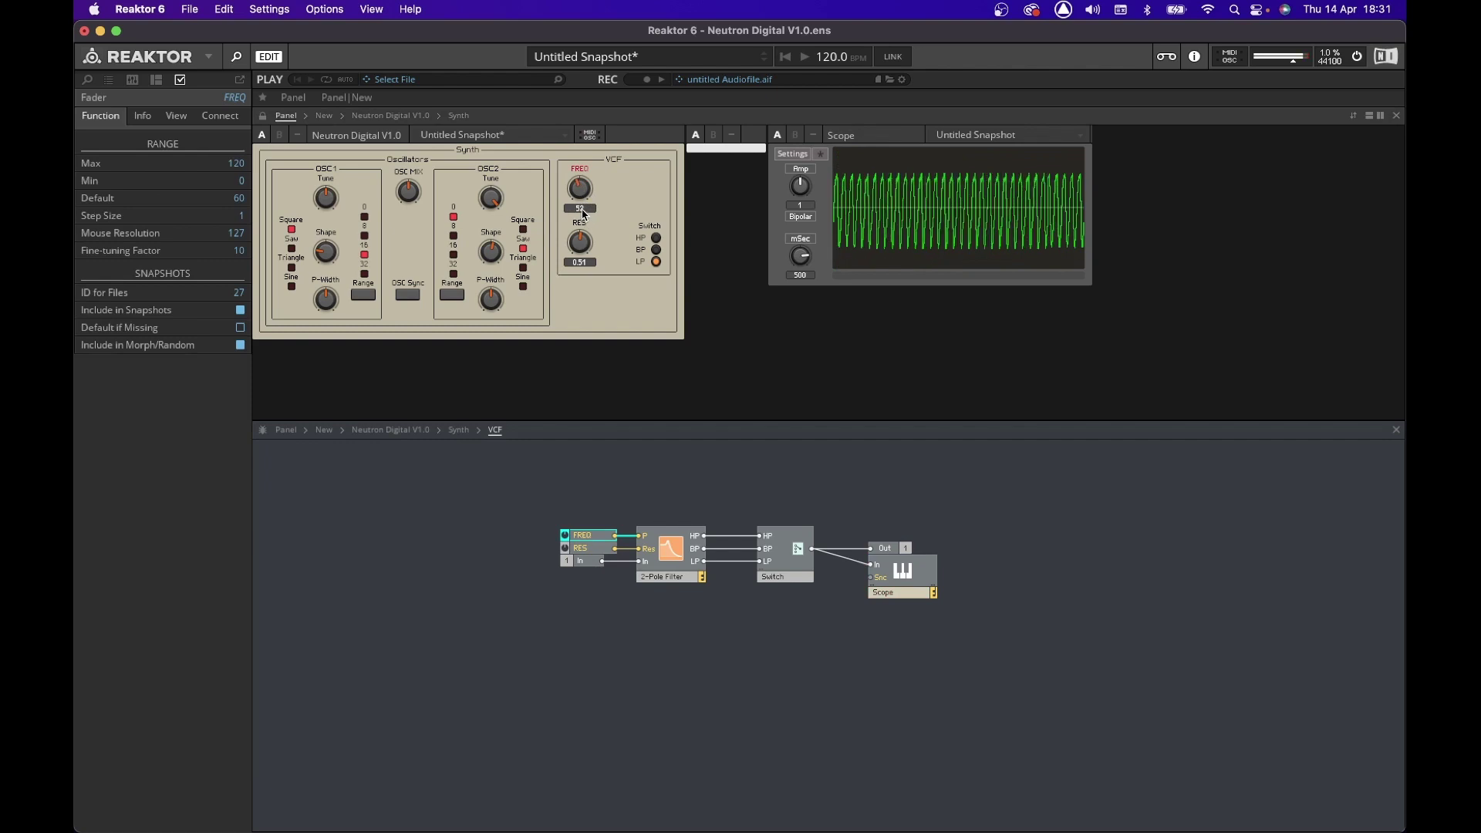
left_click(587, 242)
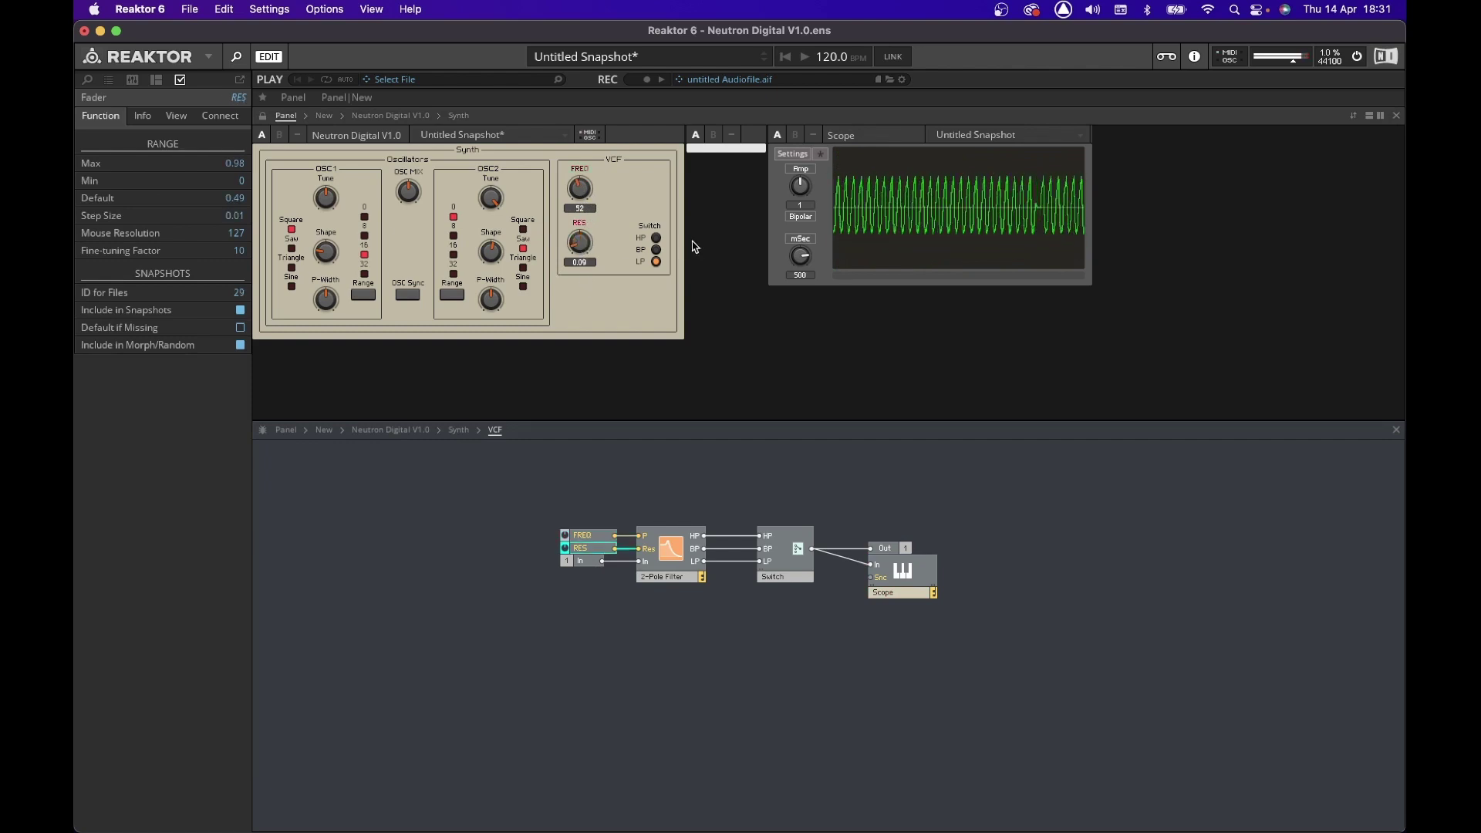
left_click_drag(800, 257, 794, 325)
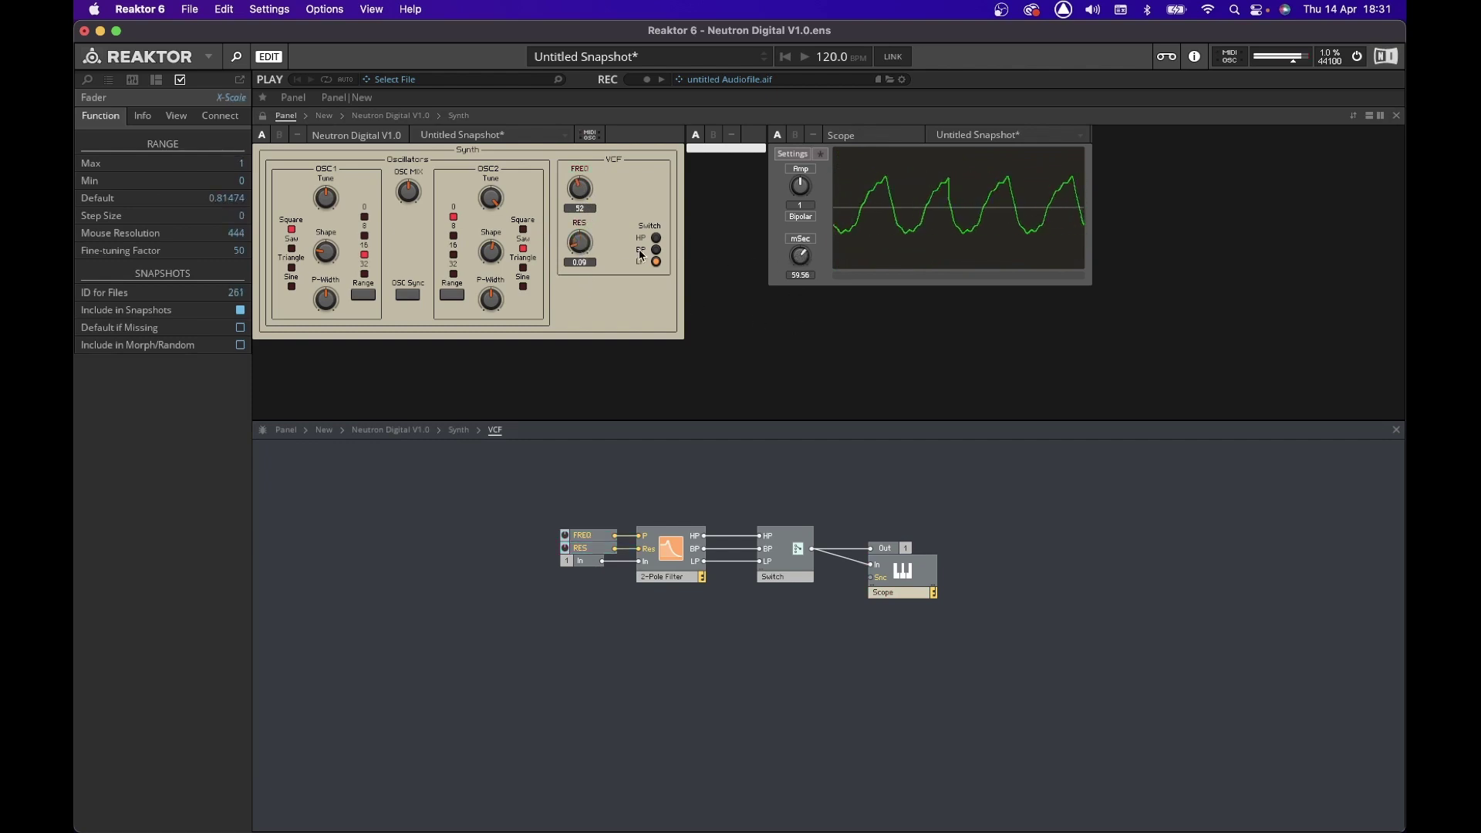
Raise RES to 0.98 and sweep FREQ to examine the resonant low-pass waveform on the Scope.
mouse_move(583, 190)
left_mouse_down()
mouse_move(589, 142)
mouse_move(591, 172)
left_mouse_up()
left_click(585, 248)
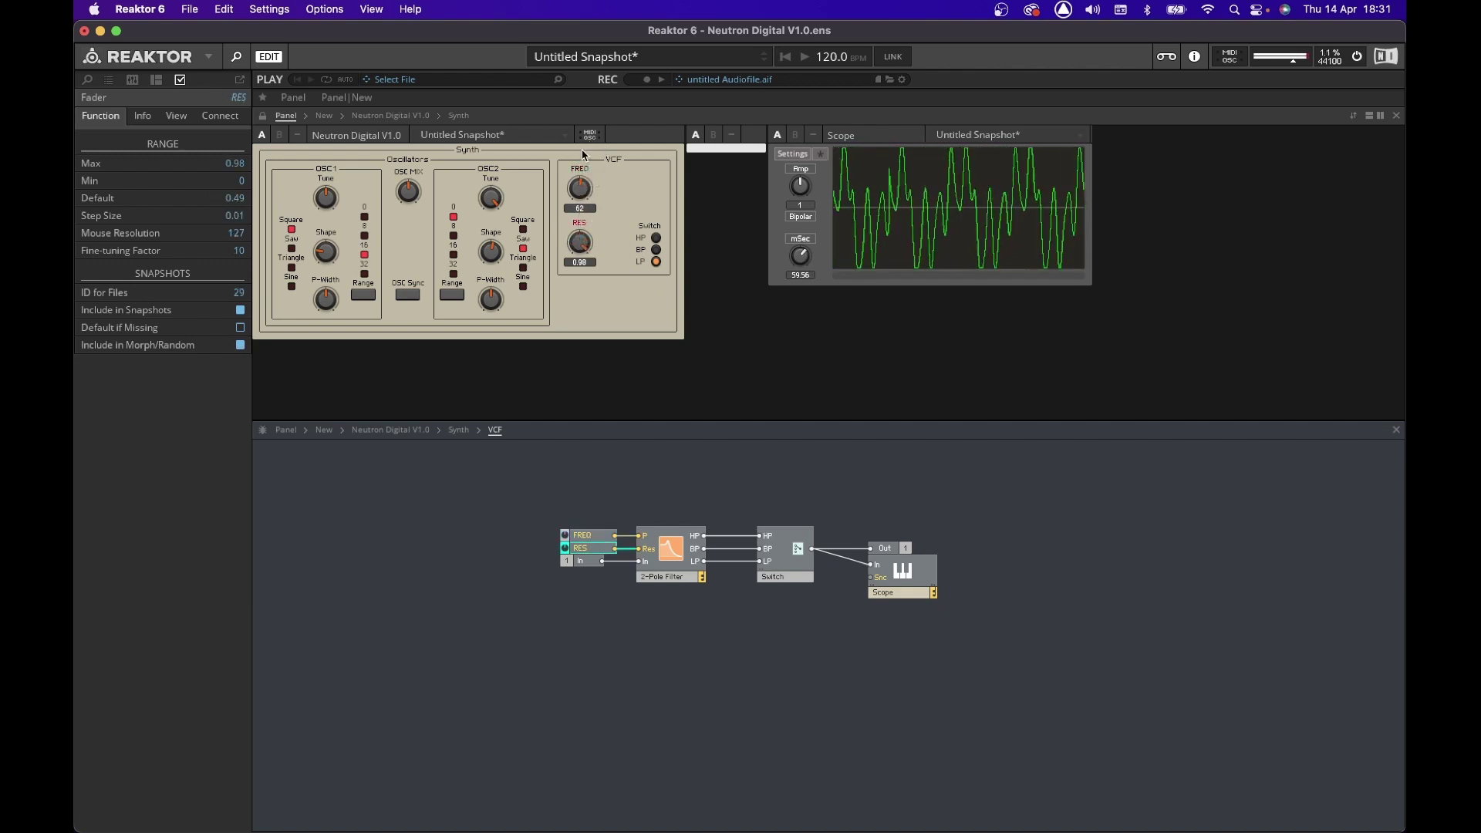
left_click_drag(580, 189, 581, 195)
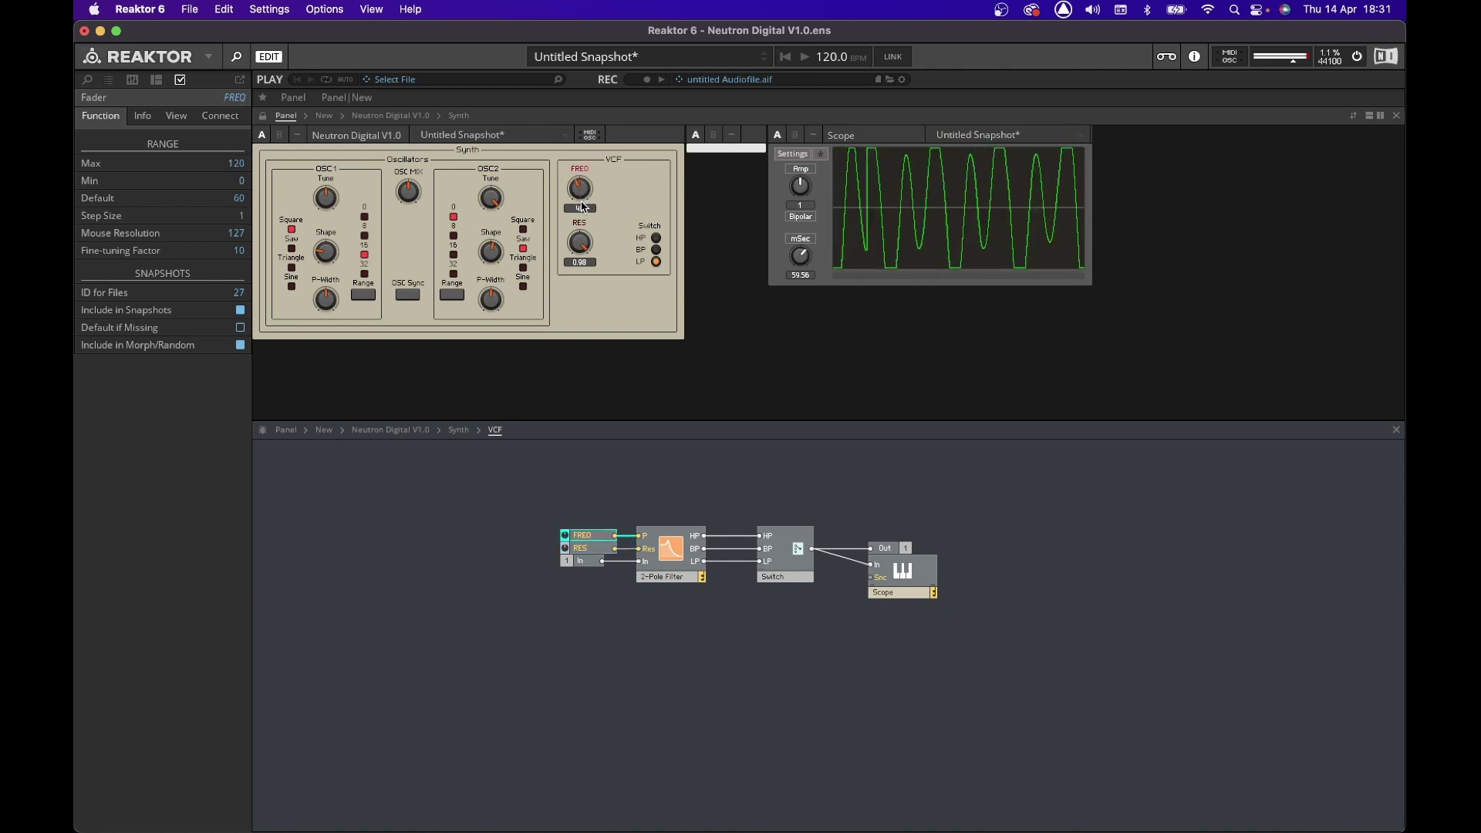
left_click_drag(581, 210, 580, 190)
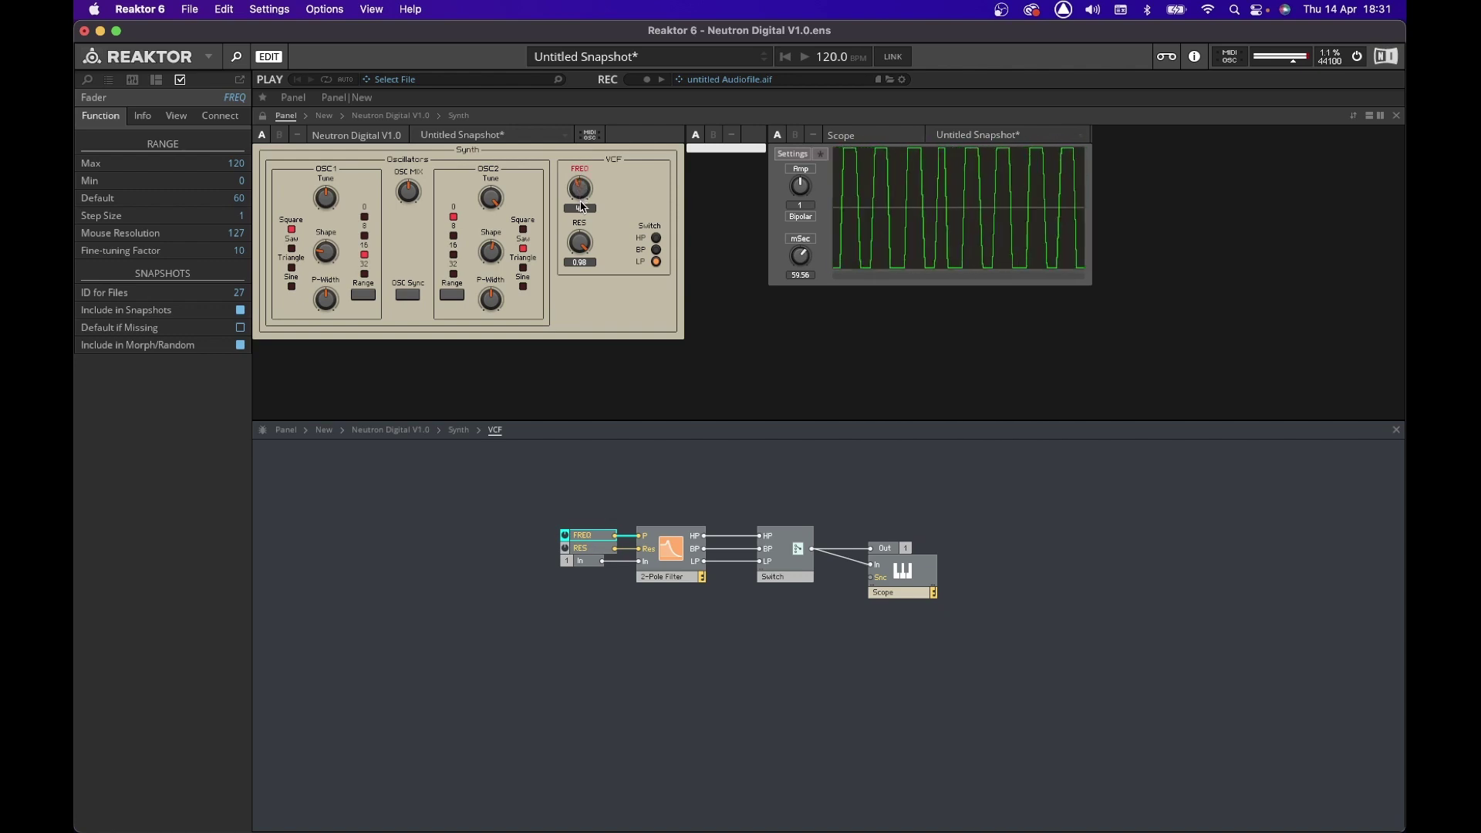
left_click(586, 254)
left_click_drag(578, 197, 578, 193)
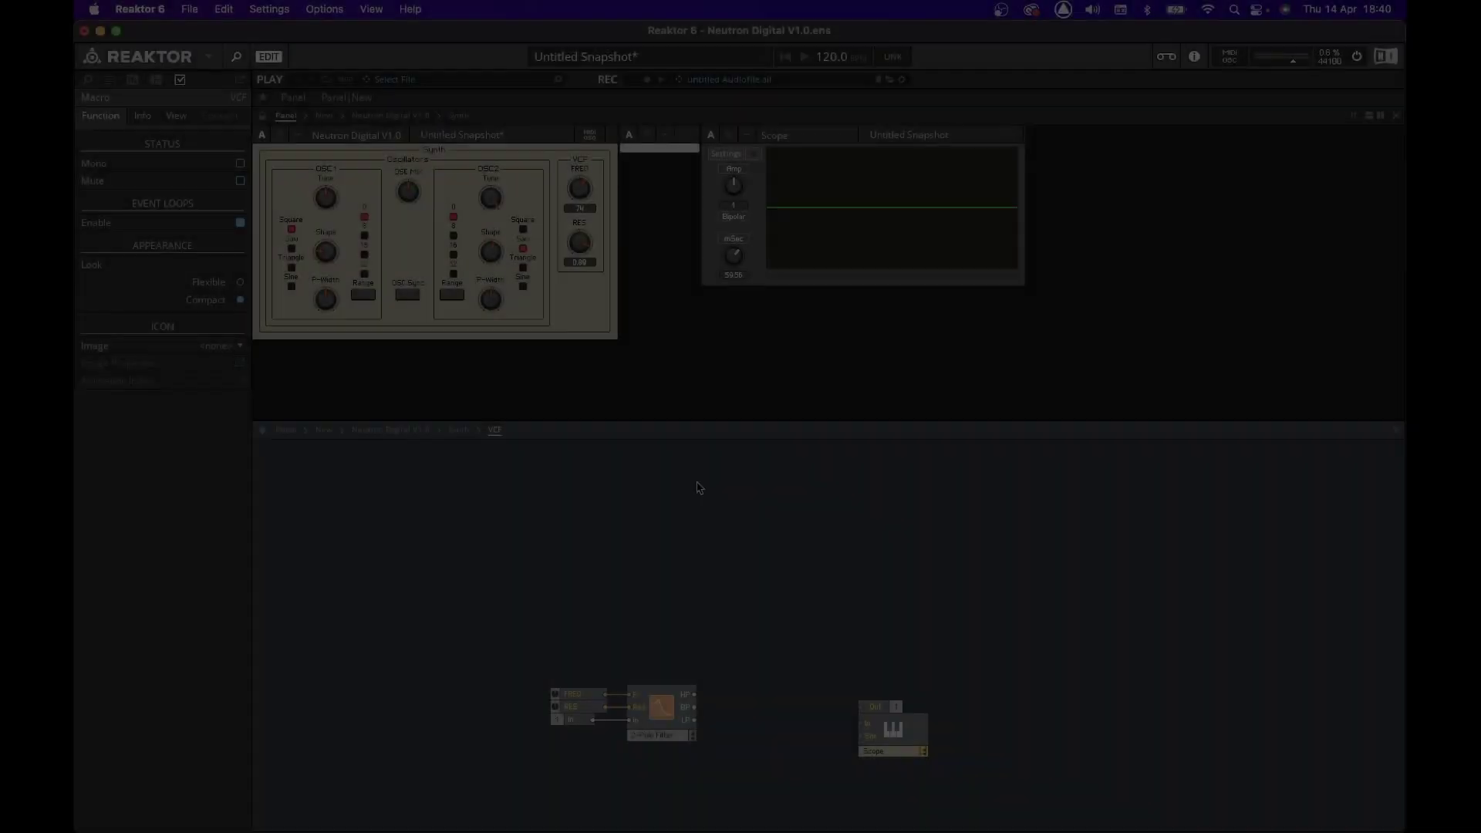
Add a Selector module and place it between the 2-Pole Filter and the Out terminal.
right_click(698, 486)
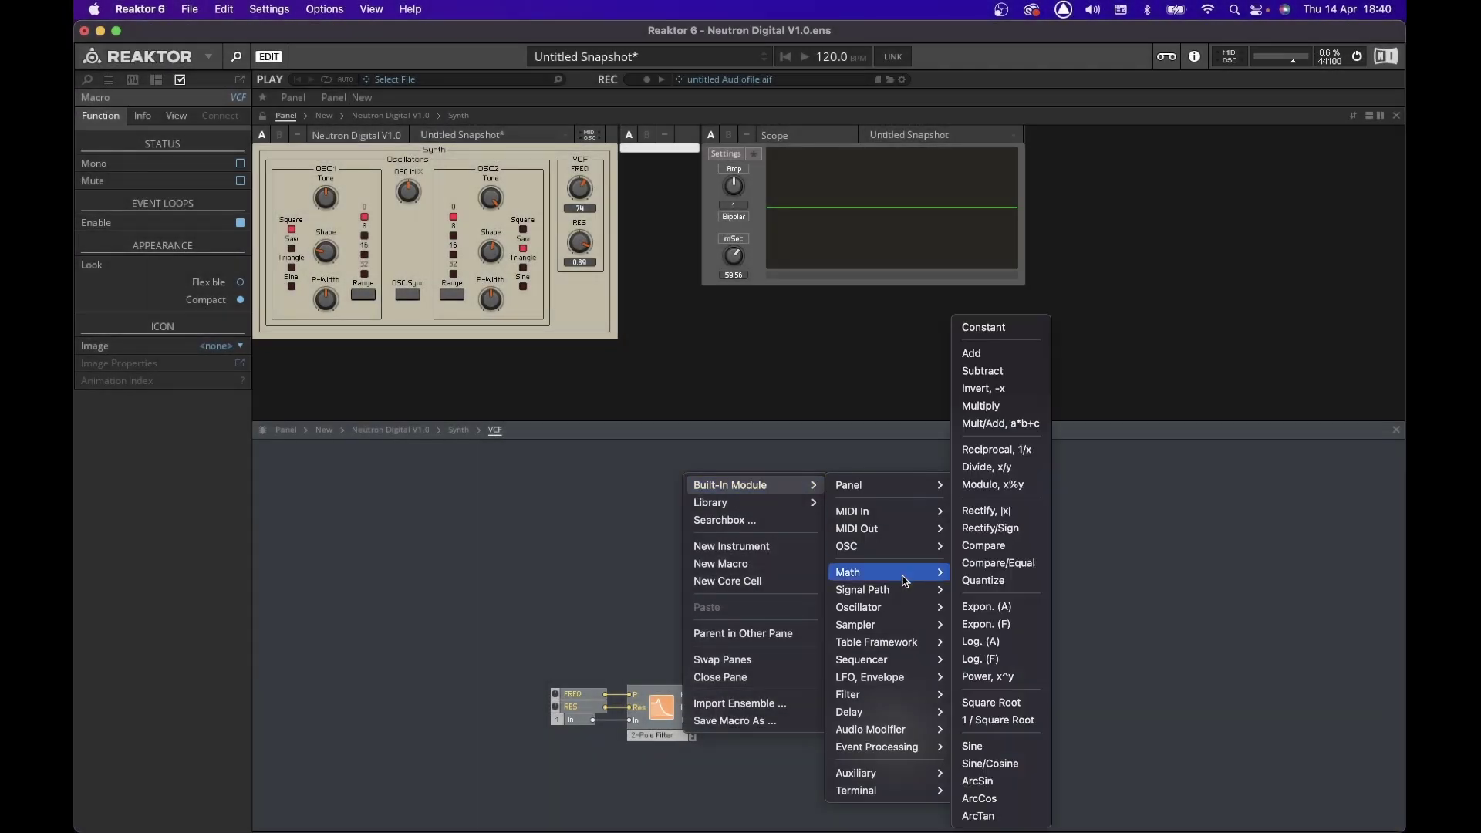
left_click(995, 609)
left_click_drag(754, 521, 792, 721)
Wire the filter's HP, BP and LP outputs to Selector inputs 0, 1 and 2, and the Selector output to Out and the Scope.
left_click_drag(694, 695, 737, 719)
left_click_drag(694, 720, 860, 706)
left_click_drag(801, 701, 860, 724)
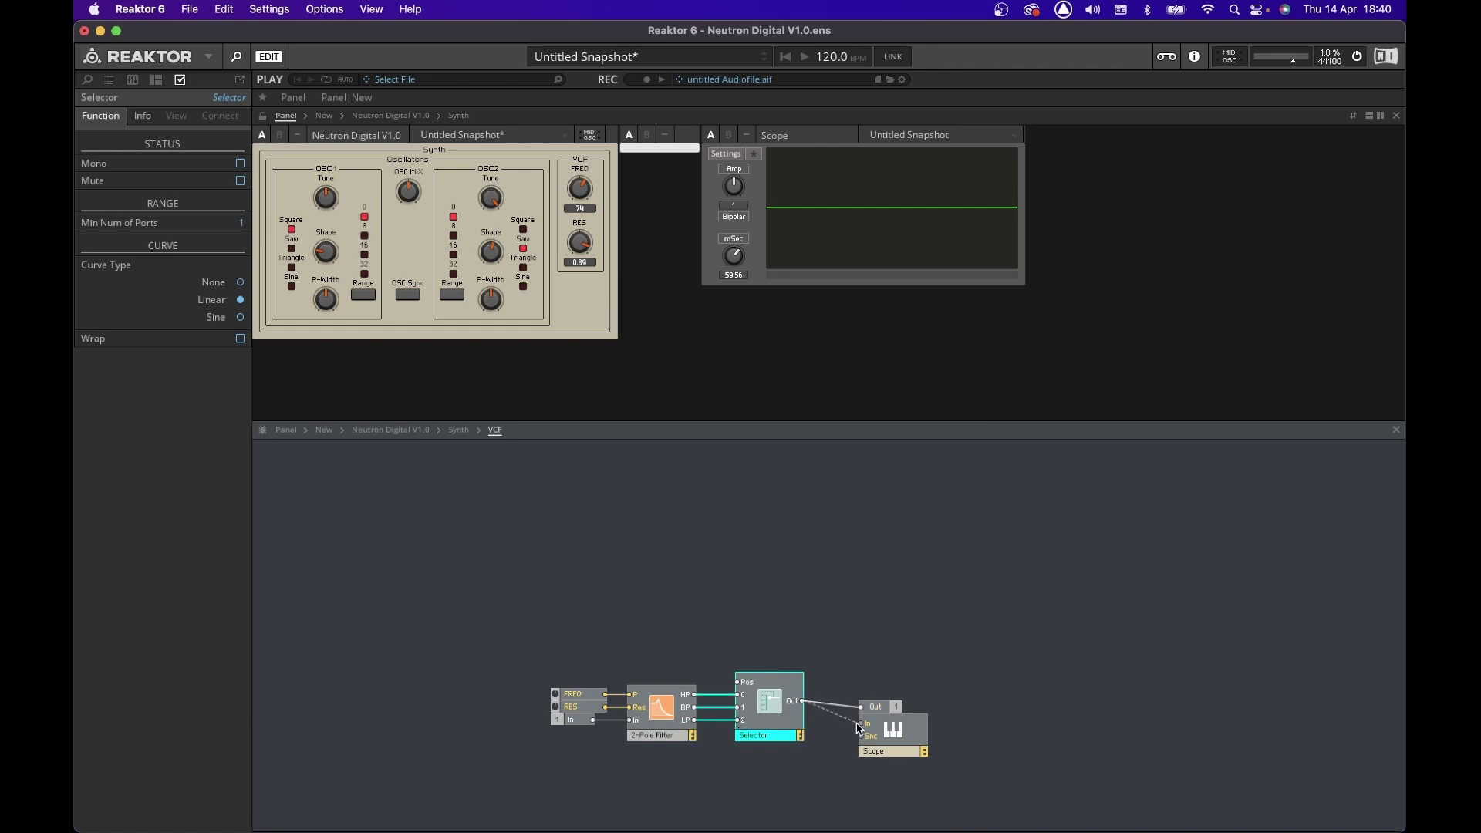
left_click_drag(942, 785, 809, 677)
key("Up")
Add a Sequencer module above the Selector in the VCF structure.
right_click(654, 505)
mouse_move(668, 535)
mouse_move(869, 684)
left_click(956, 685)
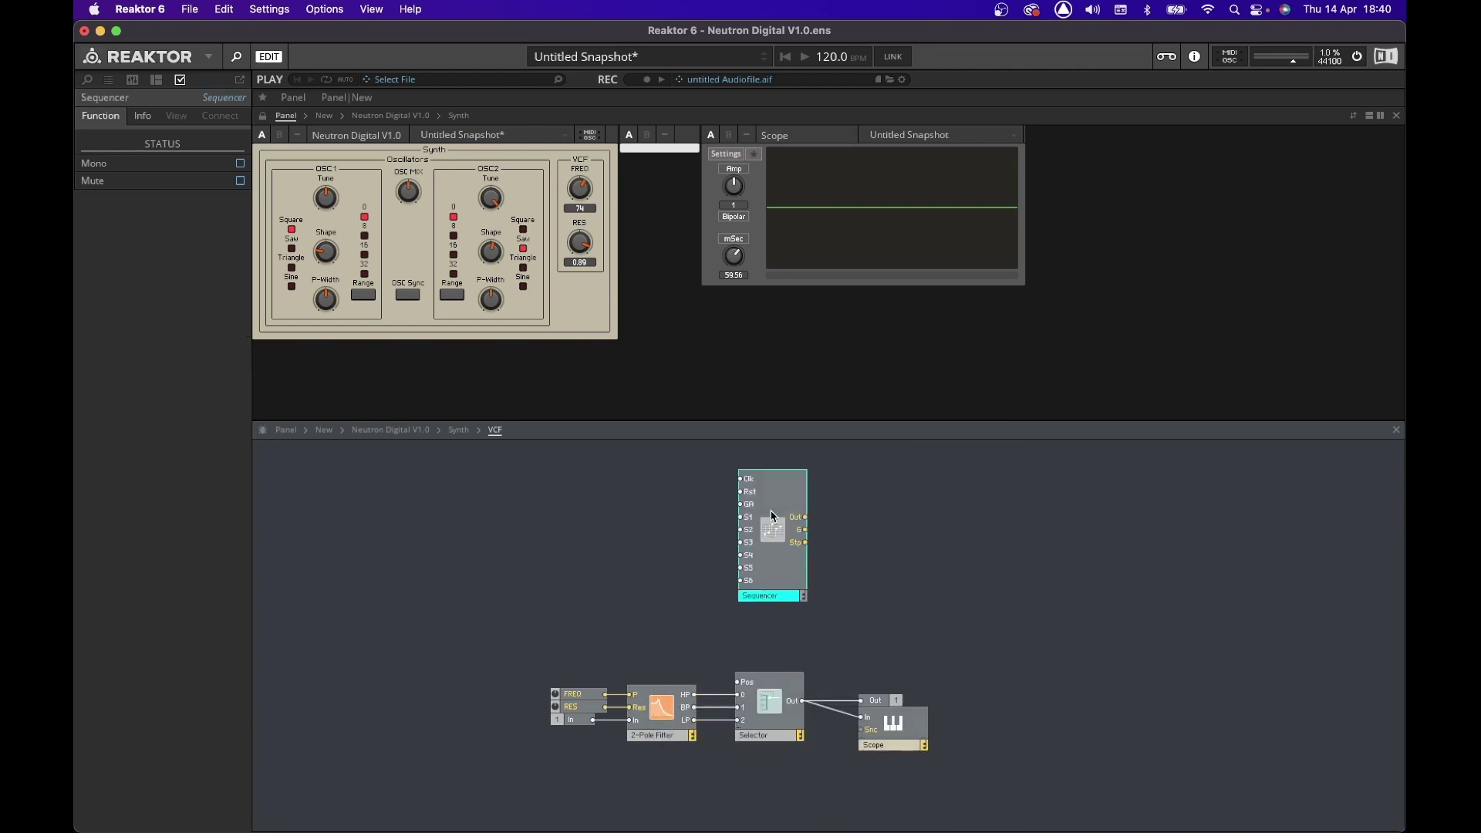
Create a MODE button for the Sequencer's Clk input and place it beside FREQ on the unlocked VCF panel.
right_click(765, 516)
left_click(772, 484)
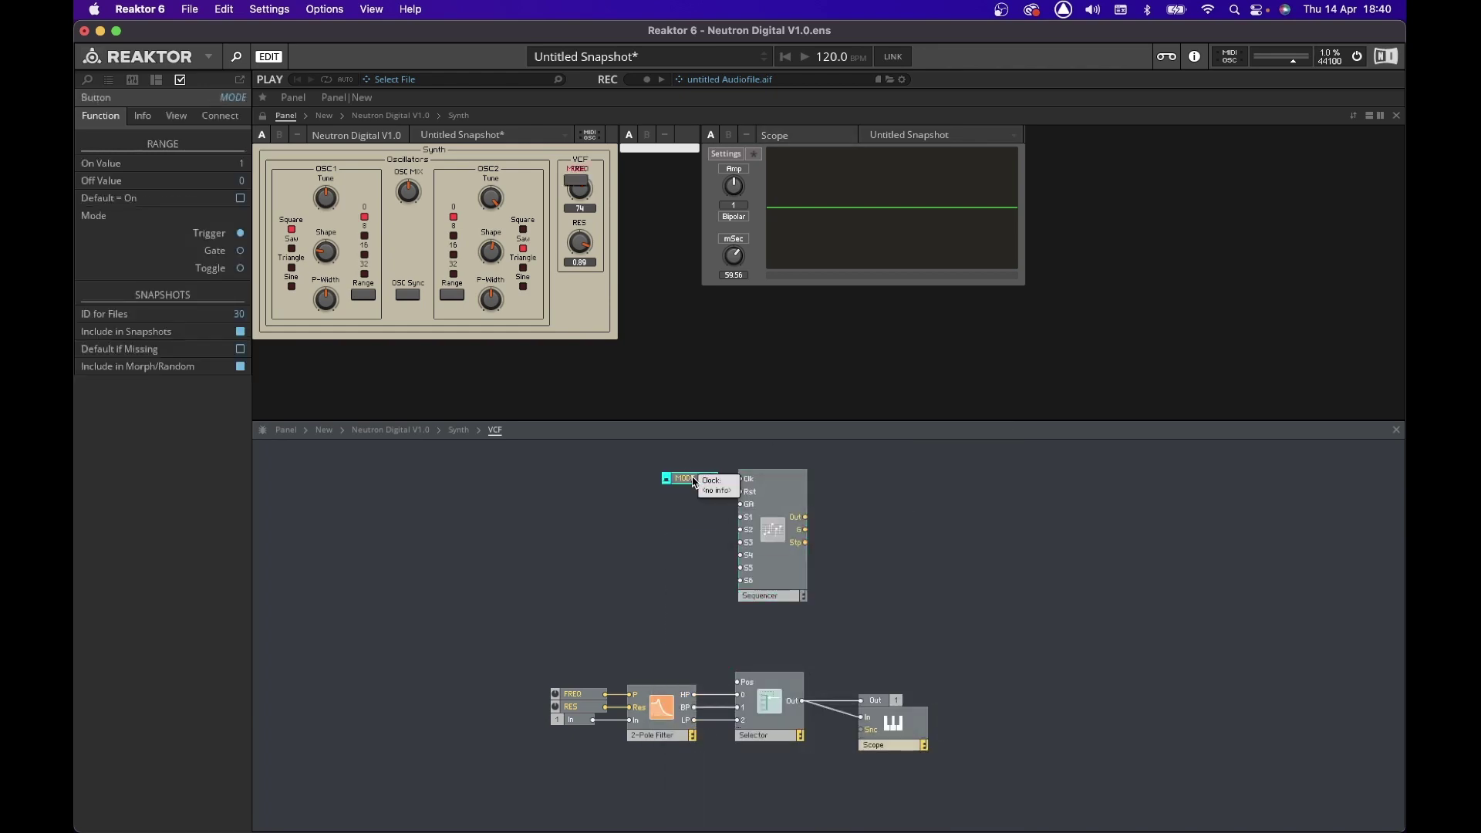
left_click(491, 536)
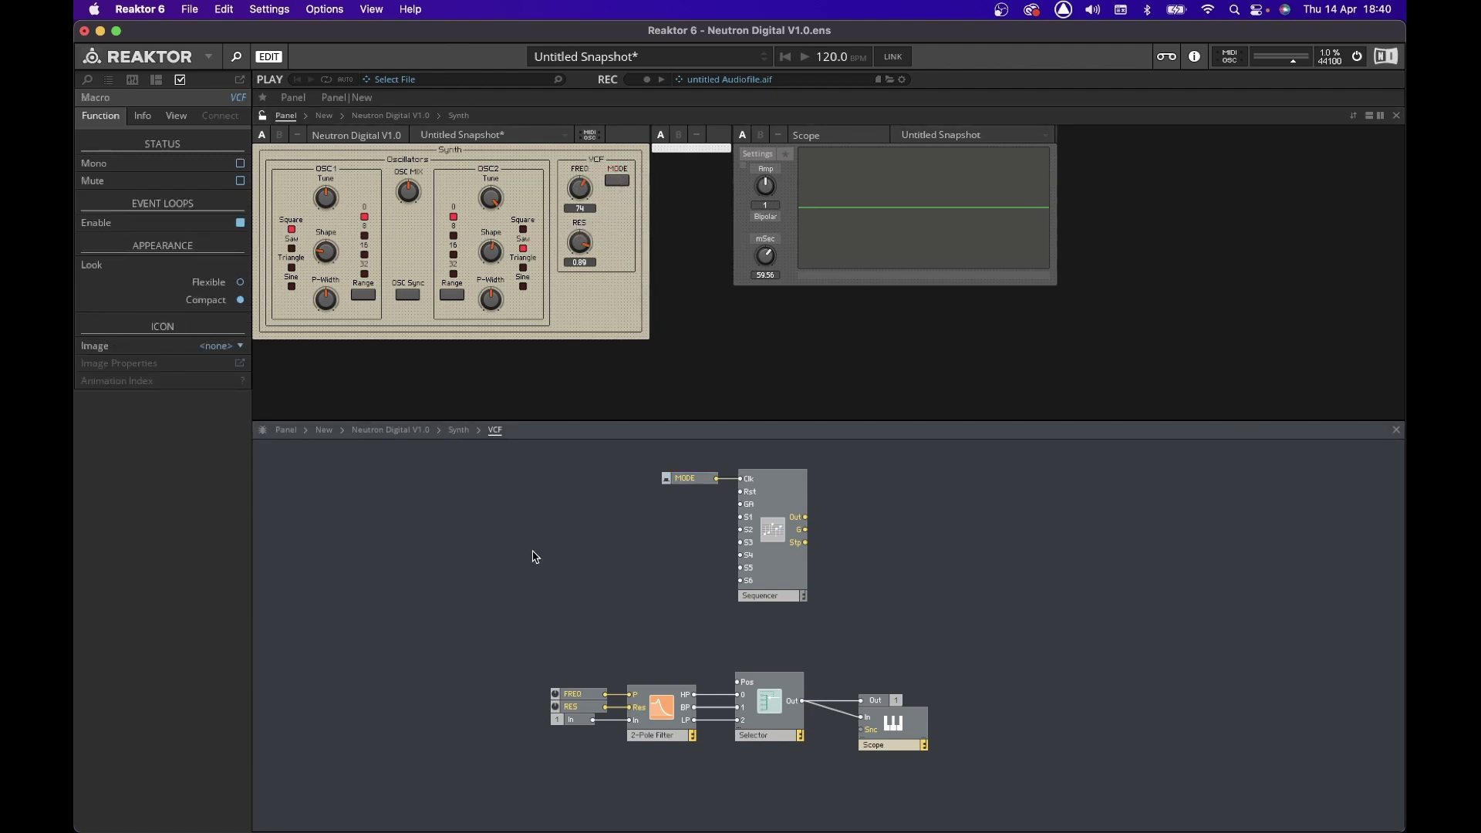
Add three Compare/Equal modules and stack them vertically to the right of the Sequencer.
right_click(907, 538)
mouse_move(973, 546)
mouse_move(1111, 597)
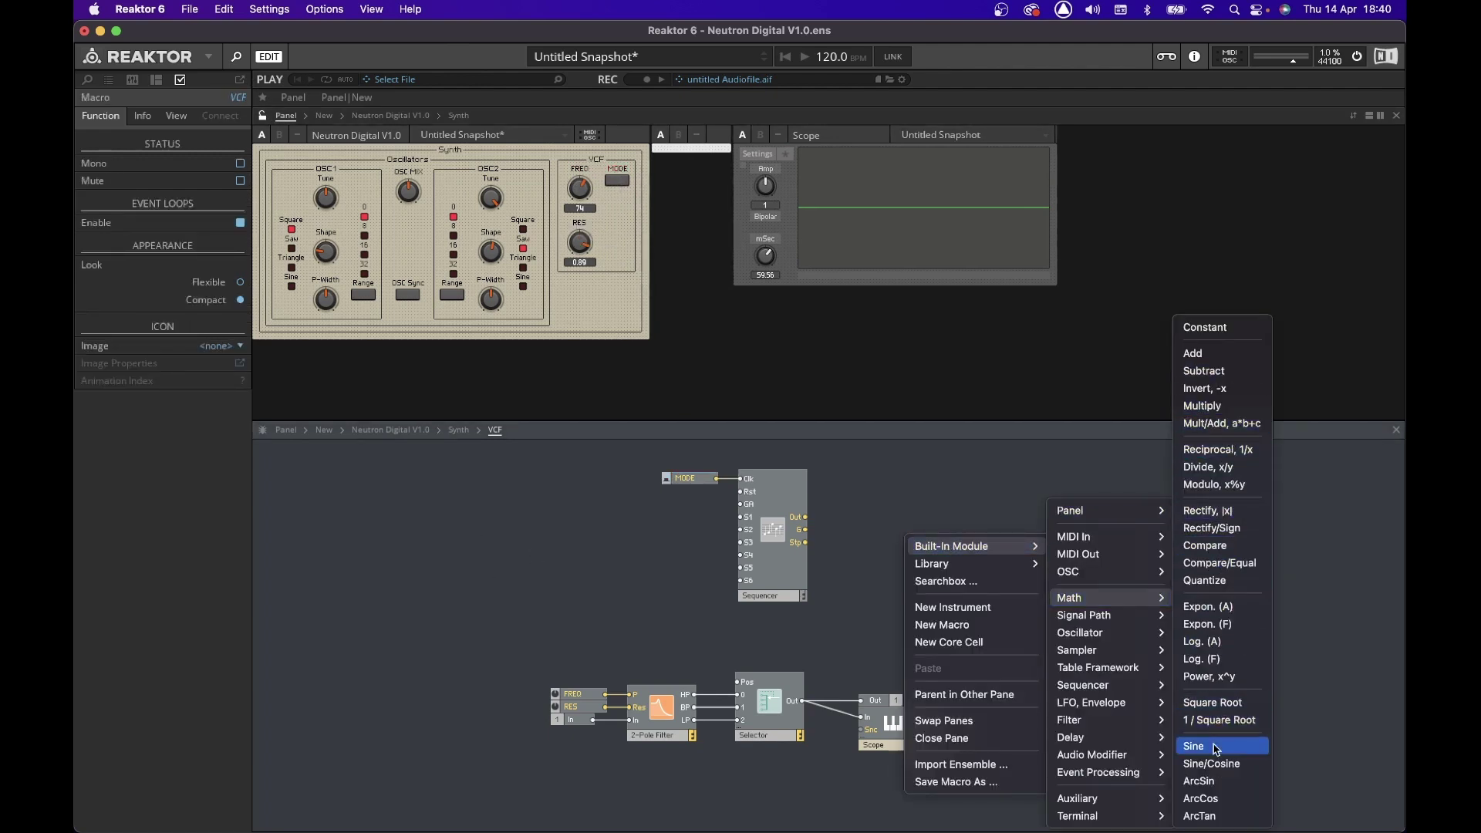
left_click(1220, 563)
left_click_drag(955, 614, 976, 719)
right_click(974, 628)
left_click(993, 716)
left_click_drag(921, 540, 979, 609)
left_click(677, 589)
right_click(739, 516)
left_click(749, 522)
right_click(741, 529)
key("super+z")
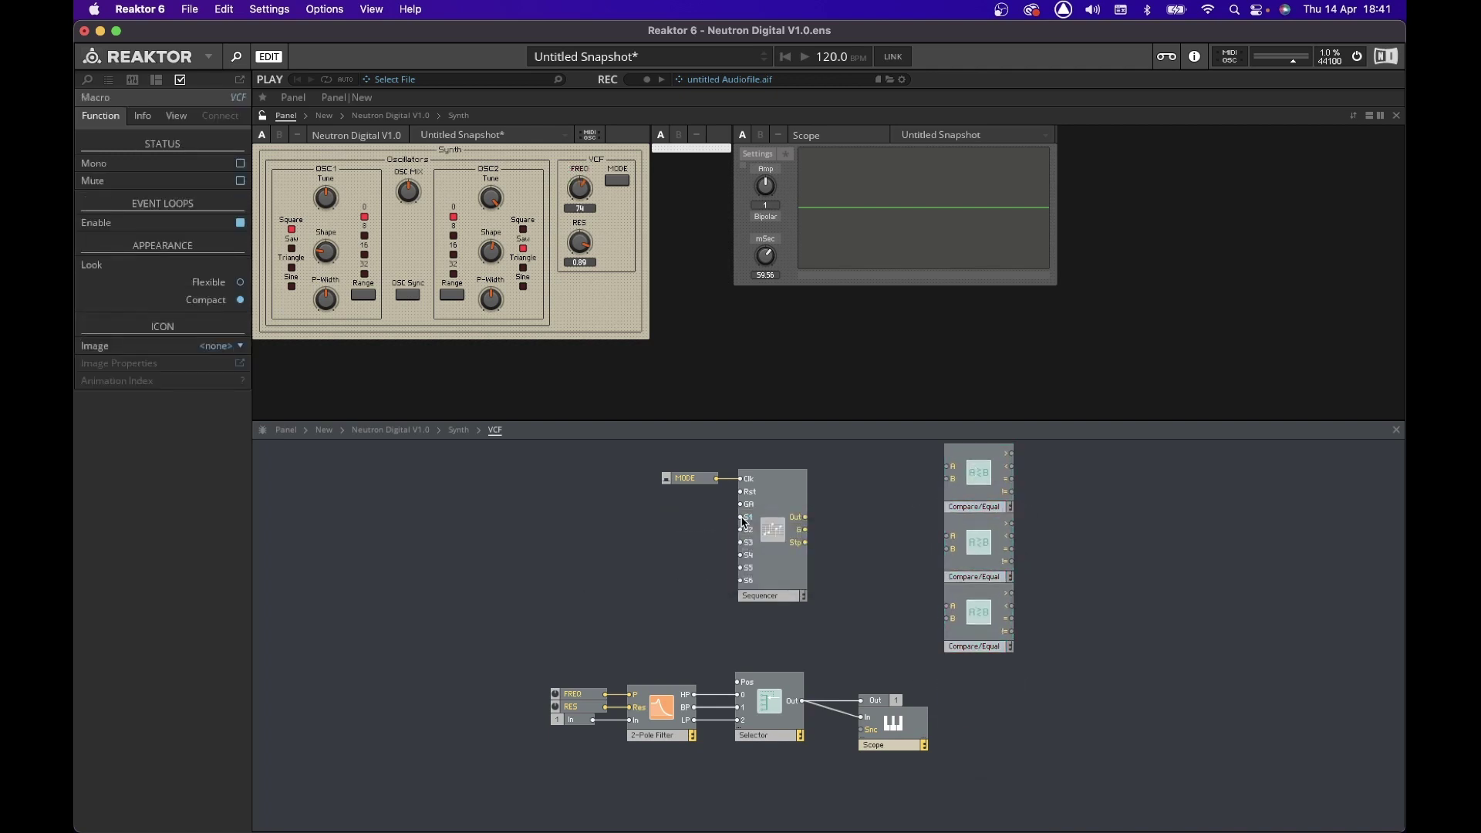
Create constants for the Sequencer's S1, S2 and S3 inputs.
right_click(738, 517)
left_click(752, 540)
right_click(739, 529)
left_click(756, 552)
right_click(739, 542)
left_click(767, 565)
Set the constants feeding S1, S2 and S3 to 0, 1 and 2.
double_click(685, 516)
type("0")
double_click(698, 529)
type("1")
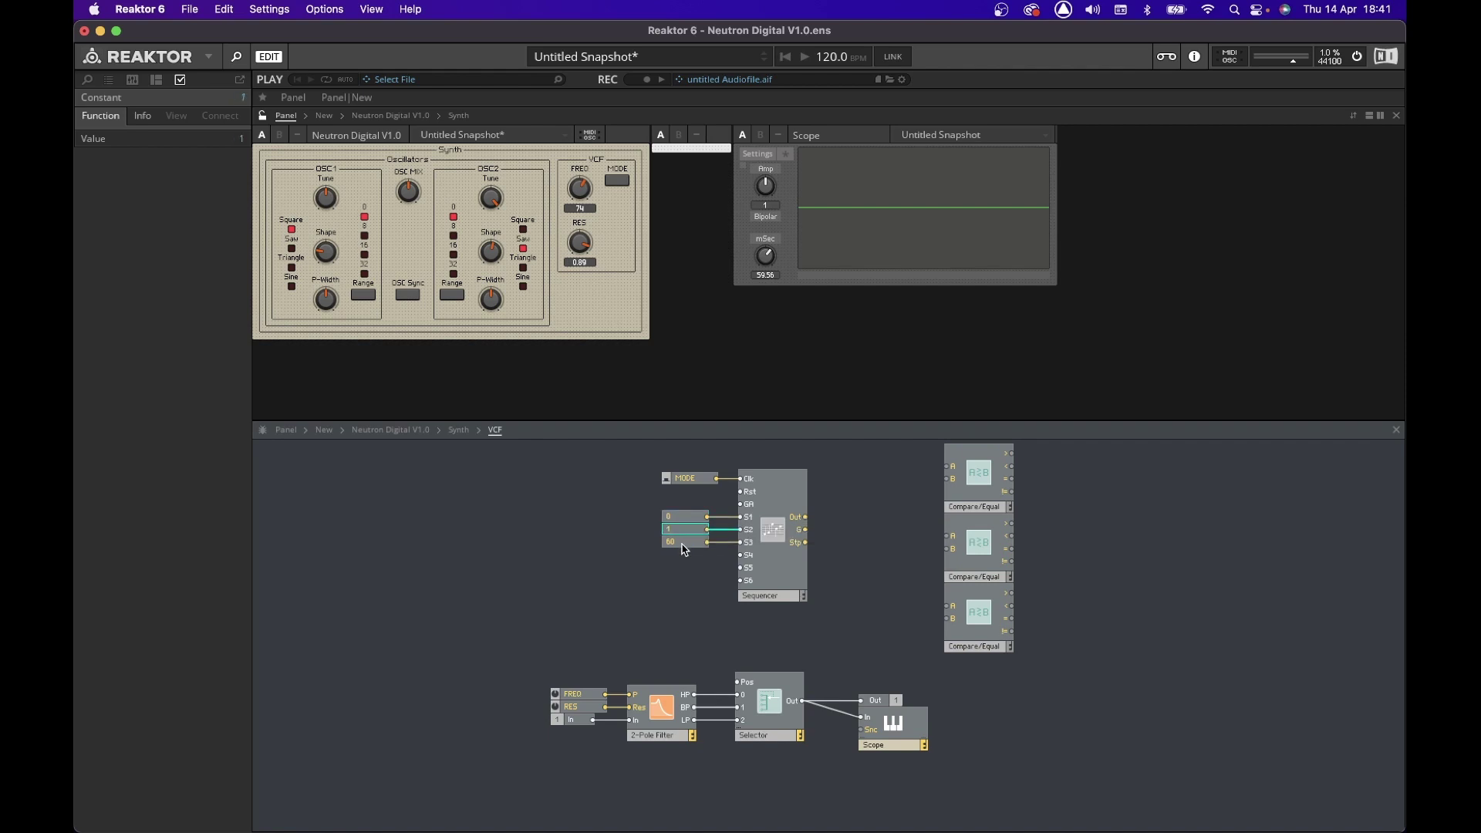
type("2")
Connect the Sequencer's Out port to the Selector's Pos input.
left_click_drag(805, 518, 737, 682)
left_click_drag(569, 458, 777, 608)
key("super+z")
left_click_drag(736, 682, 804, 517)
Shift the Sequencer, its MODE button and its constants left, away from the Compare/Equal modules.
left_click_drag(570, 466, 800, 594)
key("Left")
key("Left")
key("Left")
key("Left")
key("Left")
key("Left")
key("Left")
key("Left")
key("Left")
key("Left")
Move the three Compare/Equal modules closer to the Sequencer, and shift the Sequencer group up.
left_click_drag(910, 455, 1080, 685)
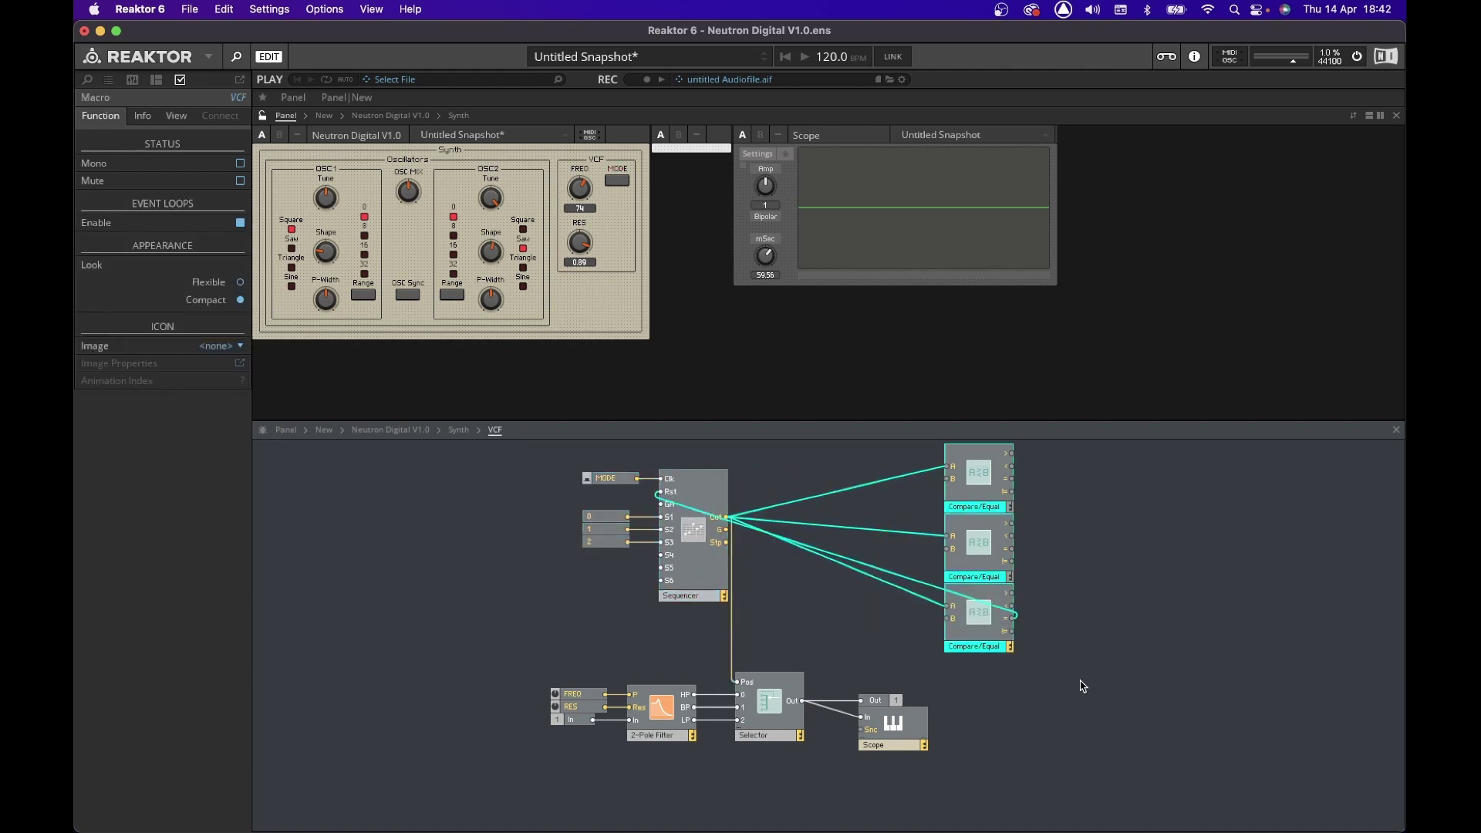
left_click_drag(984, 475, 869, 495)
left_click_drag(569, 461, 710, 576)
left_click_drag(689, 508, 687, 480)
left_click(643, 677)
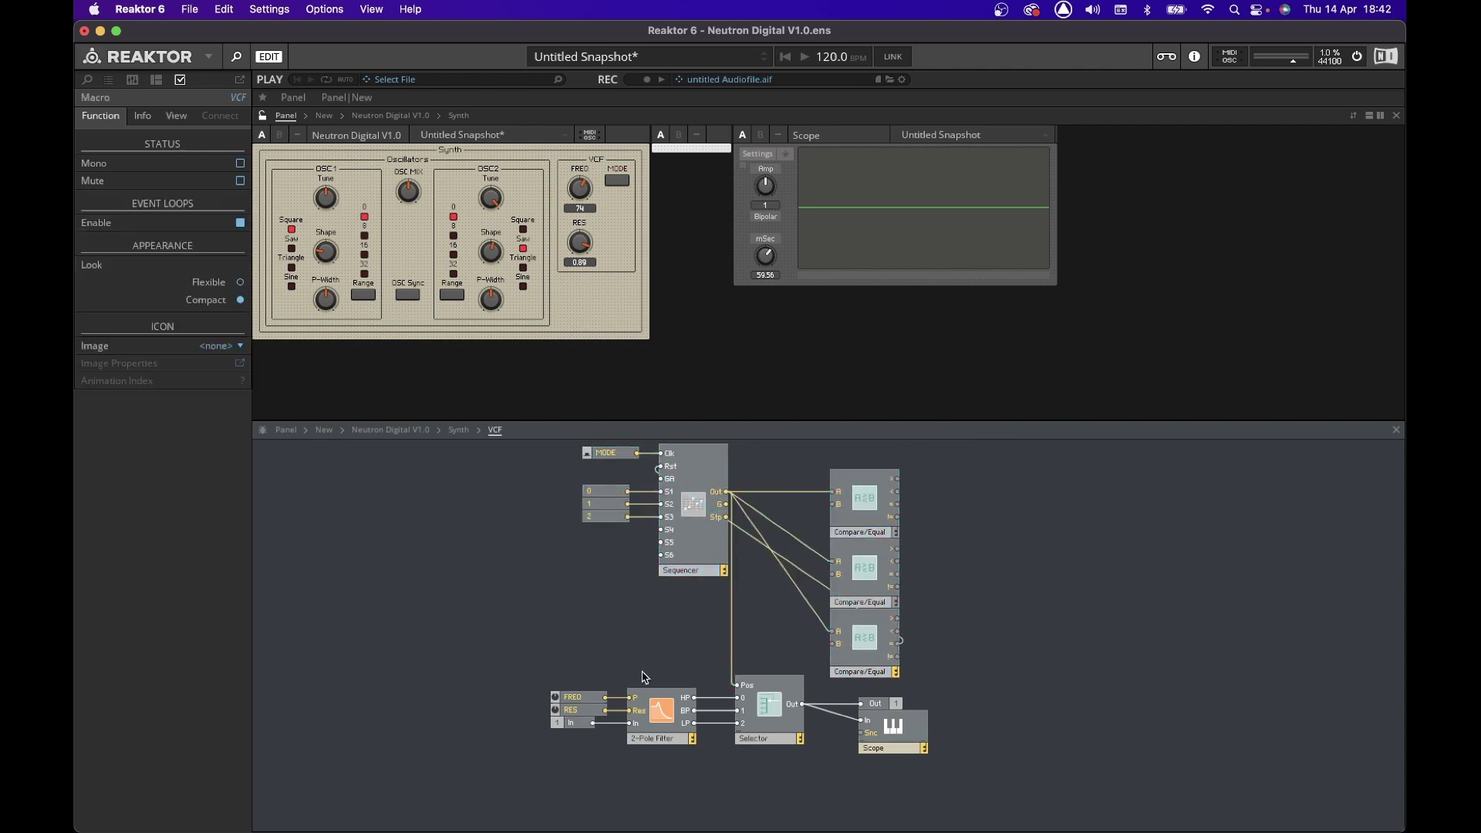
Insert a Lamp module beside the first Compare/Equal module and duplicate it twice for the other two.
right_click(979, 512)
mouse_move(979, 516)
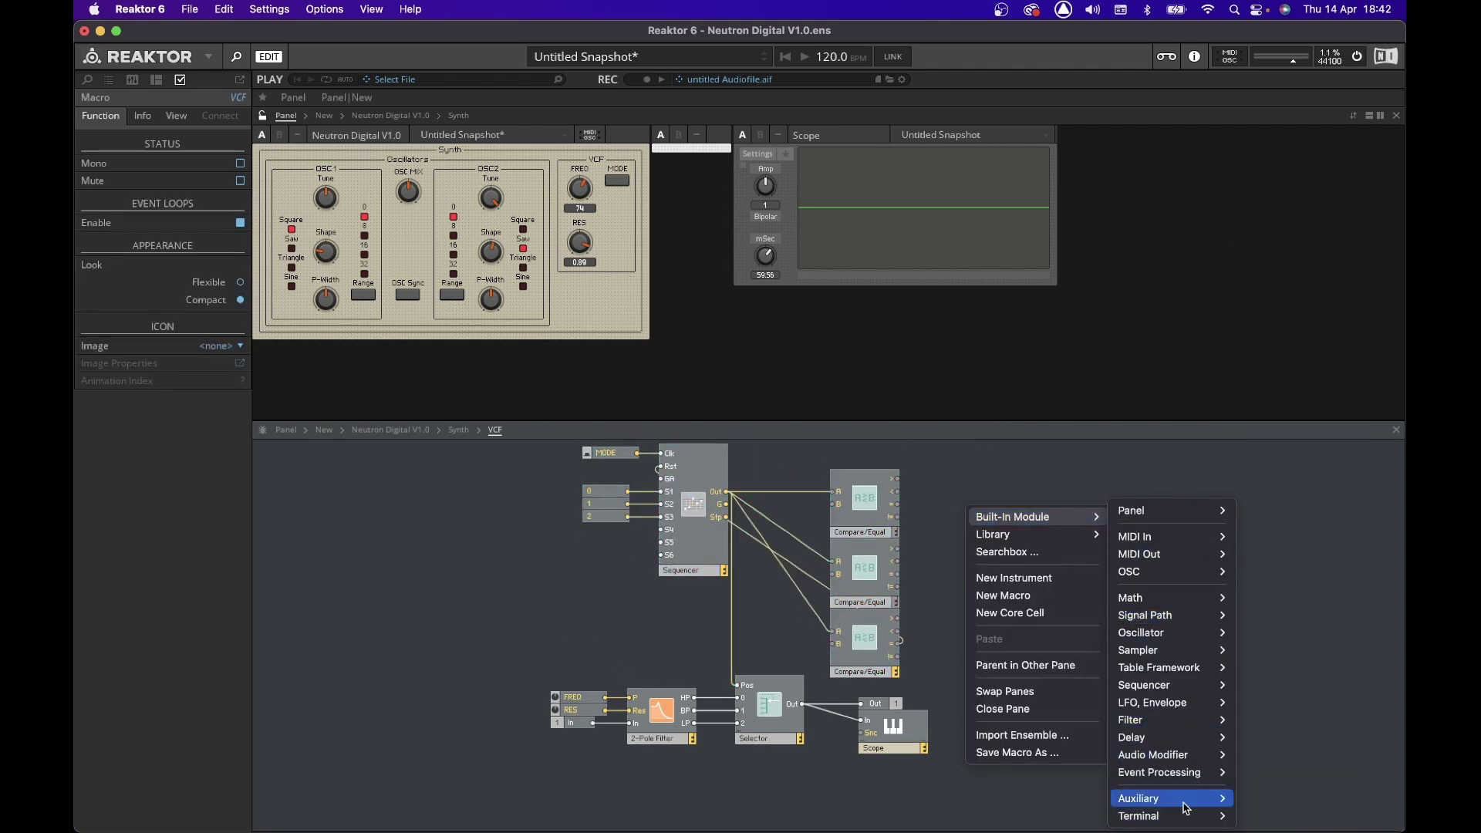
mouse_move(1169, 510)
left_click(1272, 476)
right_click(1004, 515)
left_click(1044, 585)
left_click_drag(1010, 525, 1010, 641)
right_click(994, 577)
left_click(1025, 645)
Wire each Lamp to the equal output of its Compare/Equal module and line up the three Lamps vertically.
left_click_drag(987, 634, 897, 643)
left_click_drag(987, 580, 897, 574)
mouse_move(981, 520)
left_mouse_down()
mouse_move(897, 504)
mouse_move(978, 504)
left_mouse_up()
left_click_drag(1003, 579, 976, 574)
left_click_drag(1003, 633, 990, 642)
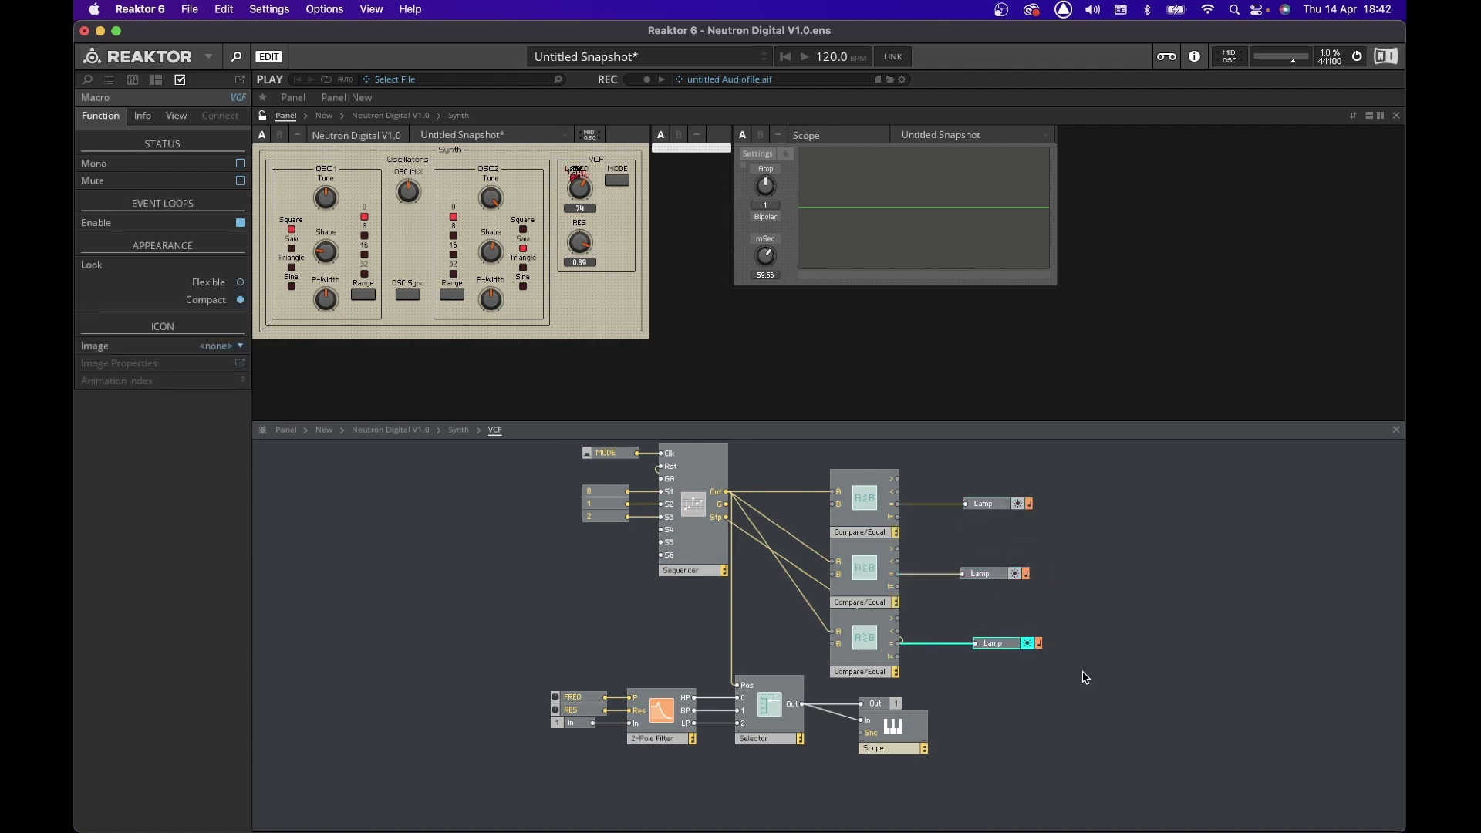
Rename the three Lamps HP, BP and LP from the first to the third.
double_click(983, 504)
type("HP")
key("Return")
double_click(980, 573)
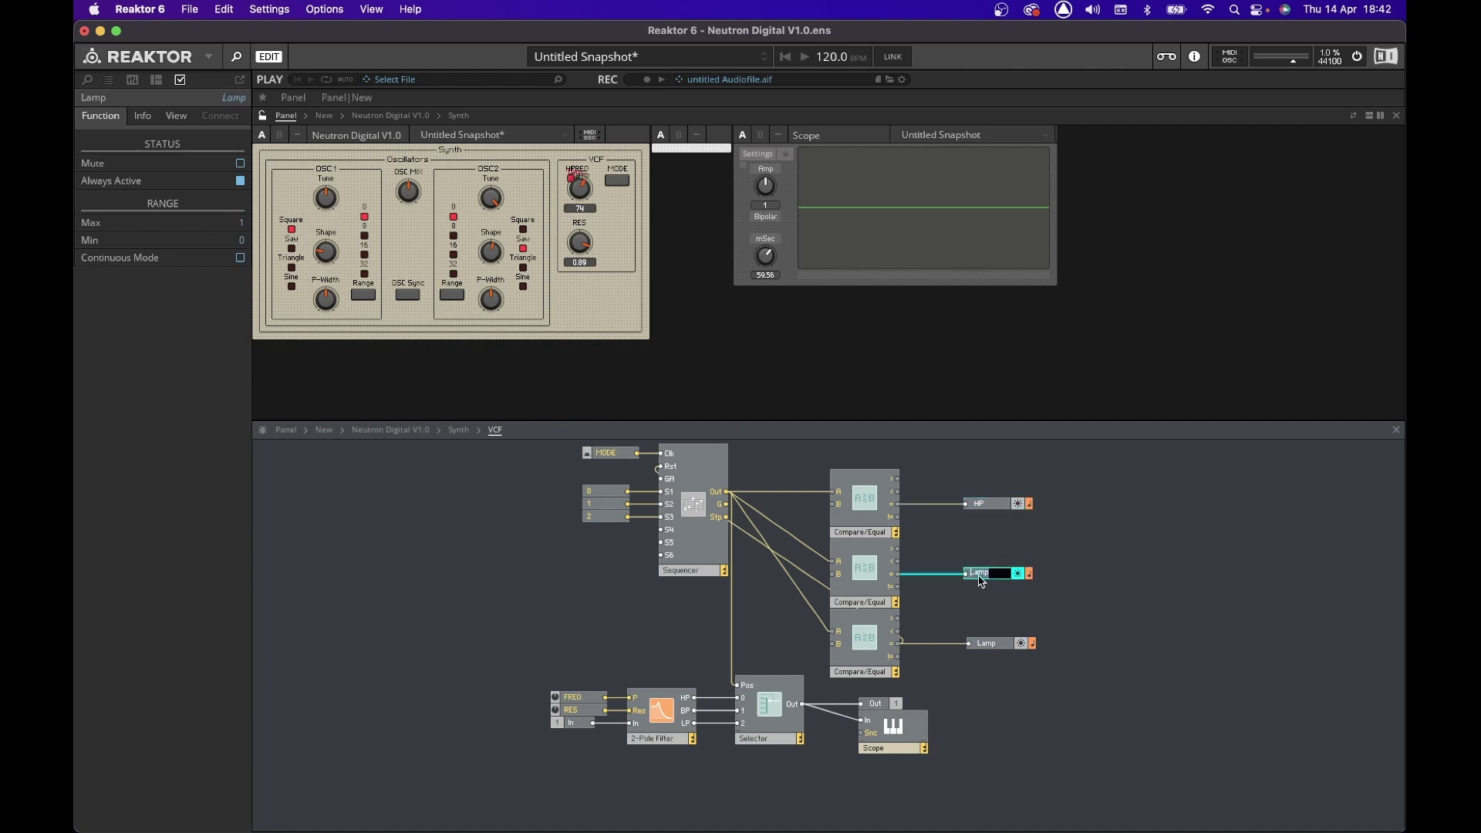
type("BP")
key("Return")
double_click(986, 644)
type("LP")
key("Return")
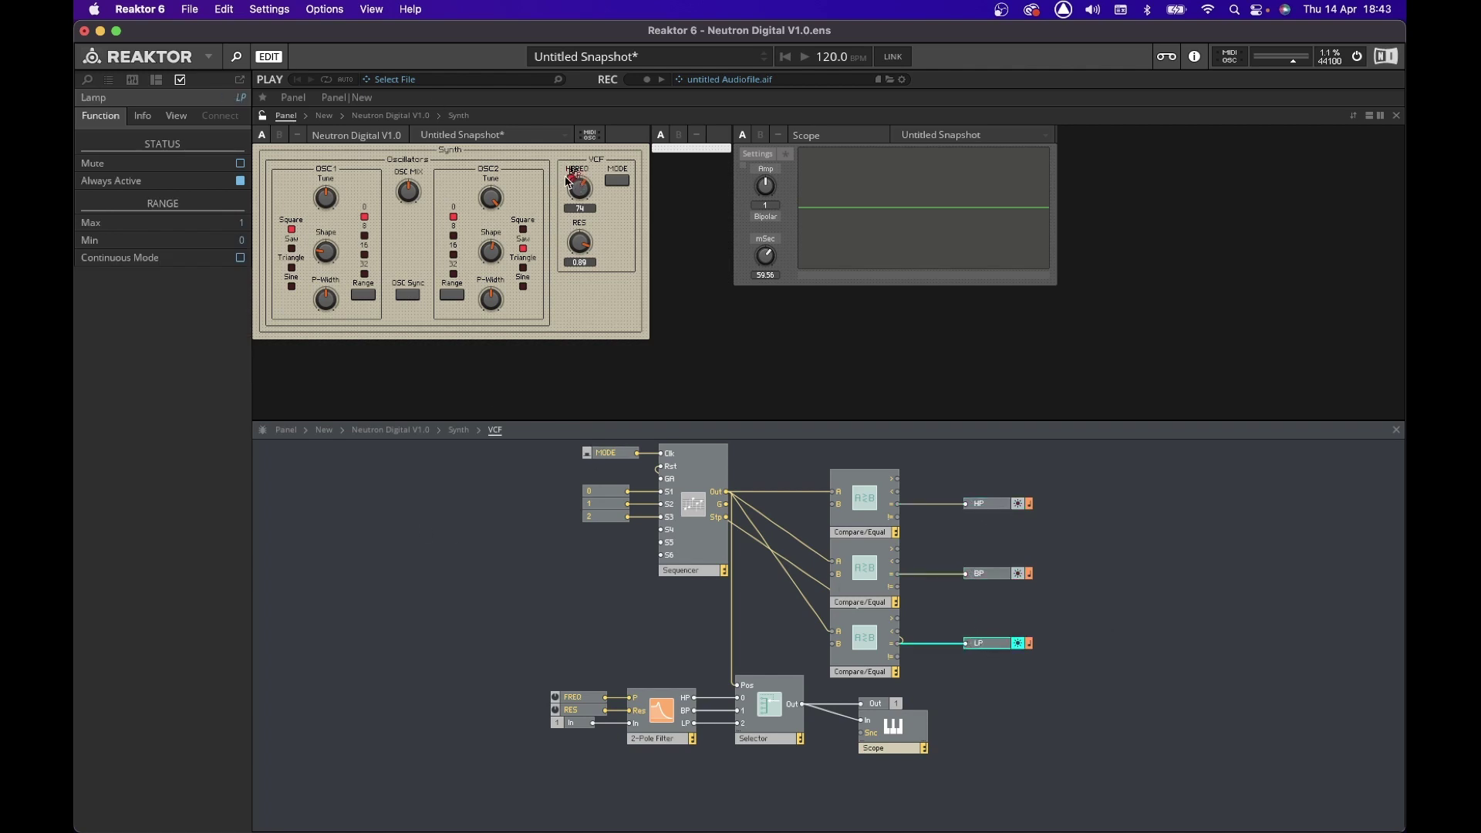
Arrange the HP, BP and LP lamps in a column under the MODE button, keeping FREQ above RES.
left_click_drag(580, 190, 605, 237)
left_click_drag(572, 179, 650, 178)
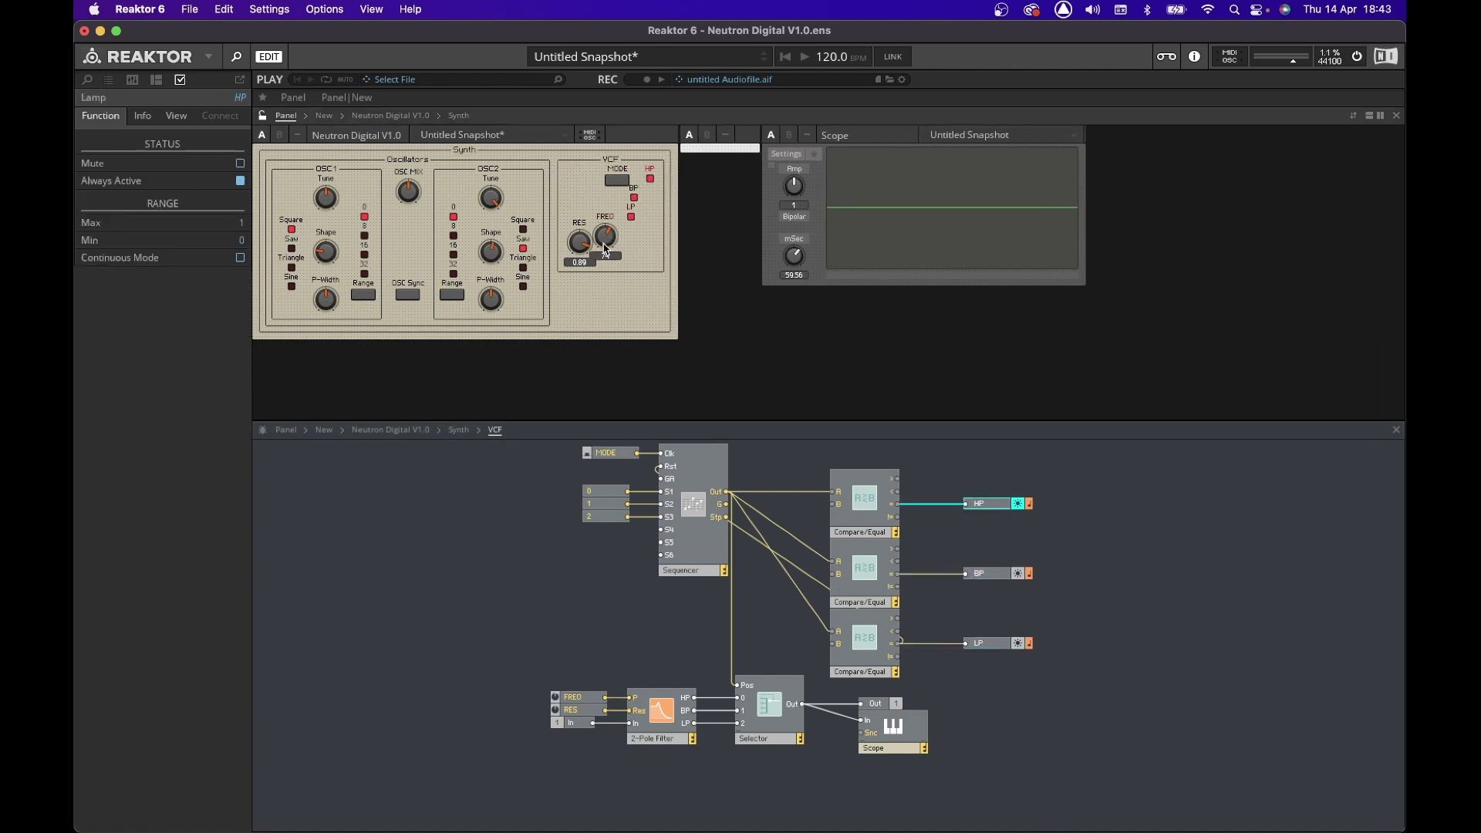
mouse_move(604, 246)
left_mouse_down()
mouse_move(578, 201)
mouse_move(618, 201)
mouse_move(622, 248)
left_mouse_up()
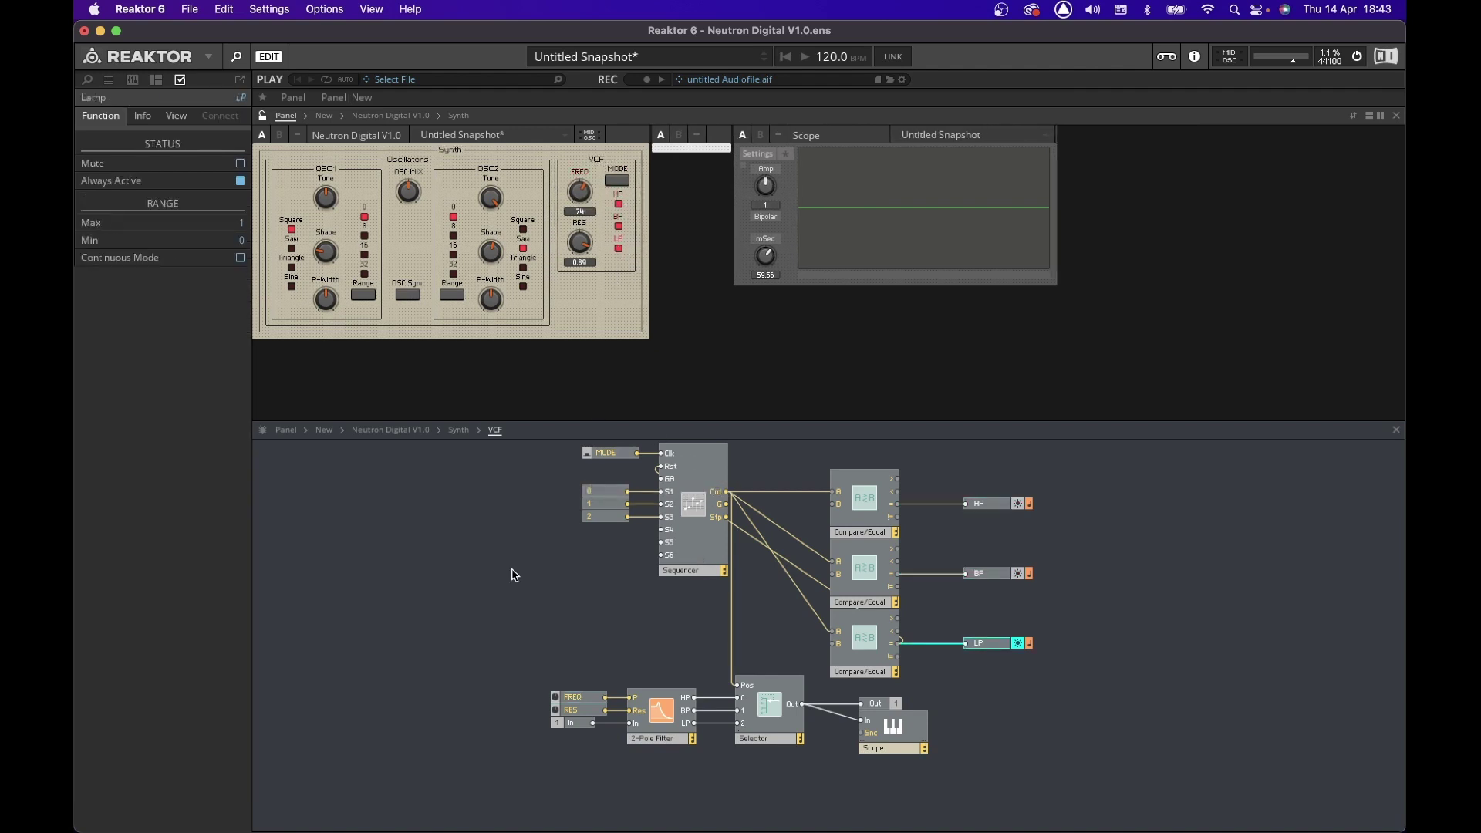
Connect constants 0, 1 and 2 to the B inputs of the first, second and third Compare/Equal modules.
left_click(760, 723)
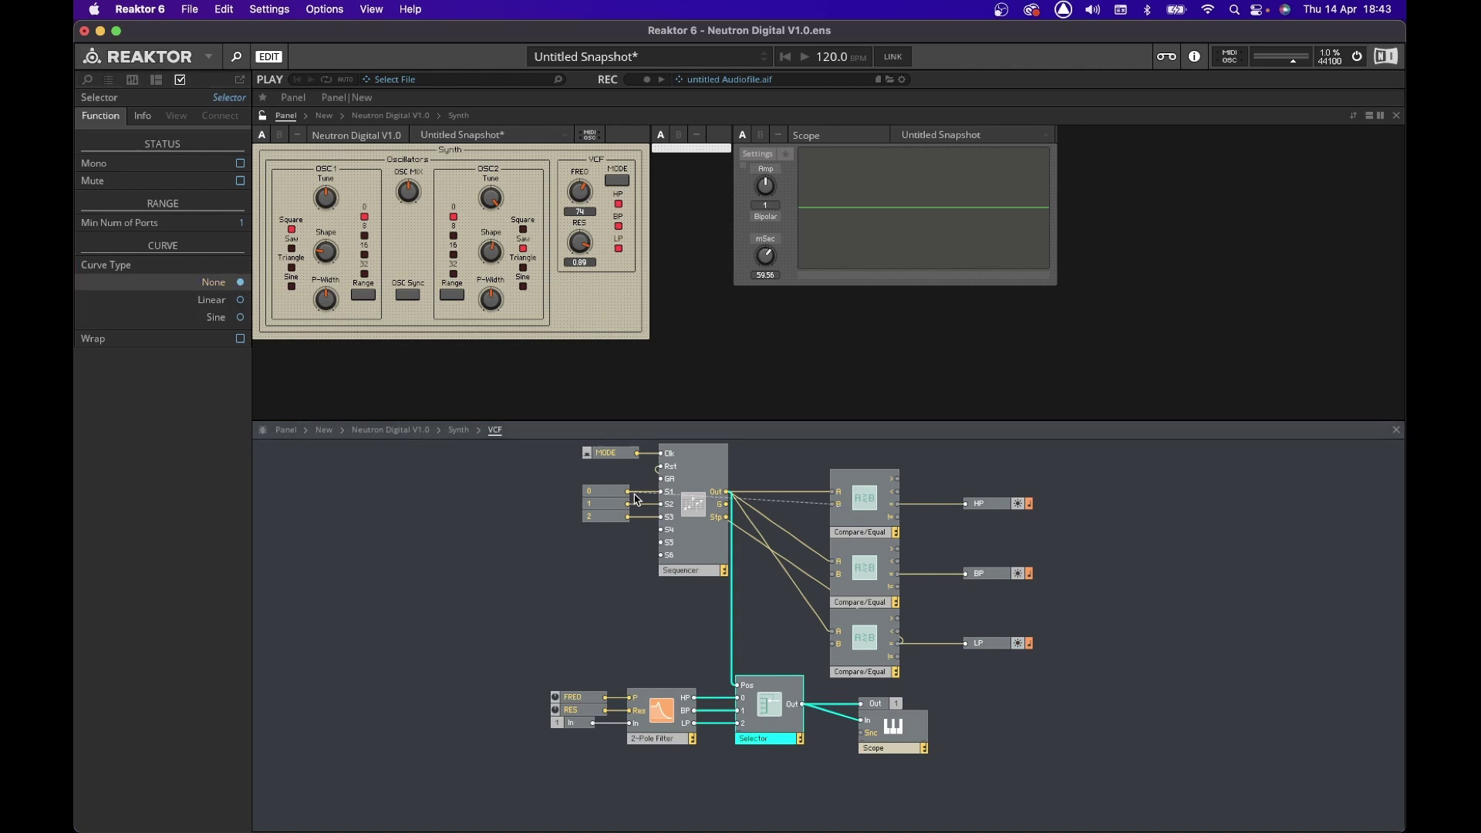
left_click_drag(832, 574, 628, 503)
left_click_drag(831, 643, 627, 516)
Test the filter by cycling the MODE button through its lamps and turning the FREQ knob.
left_click(625, 179)
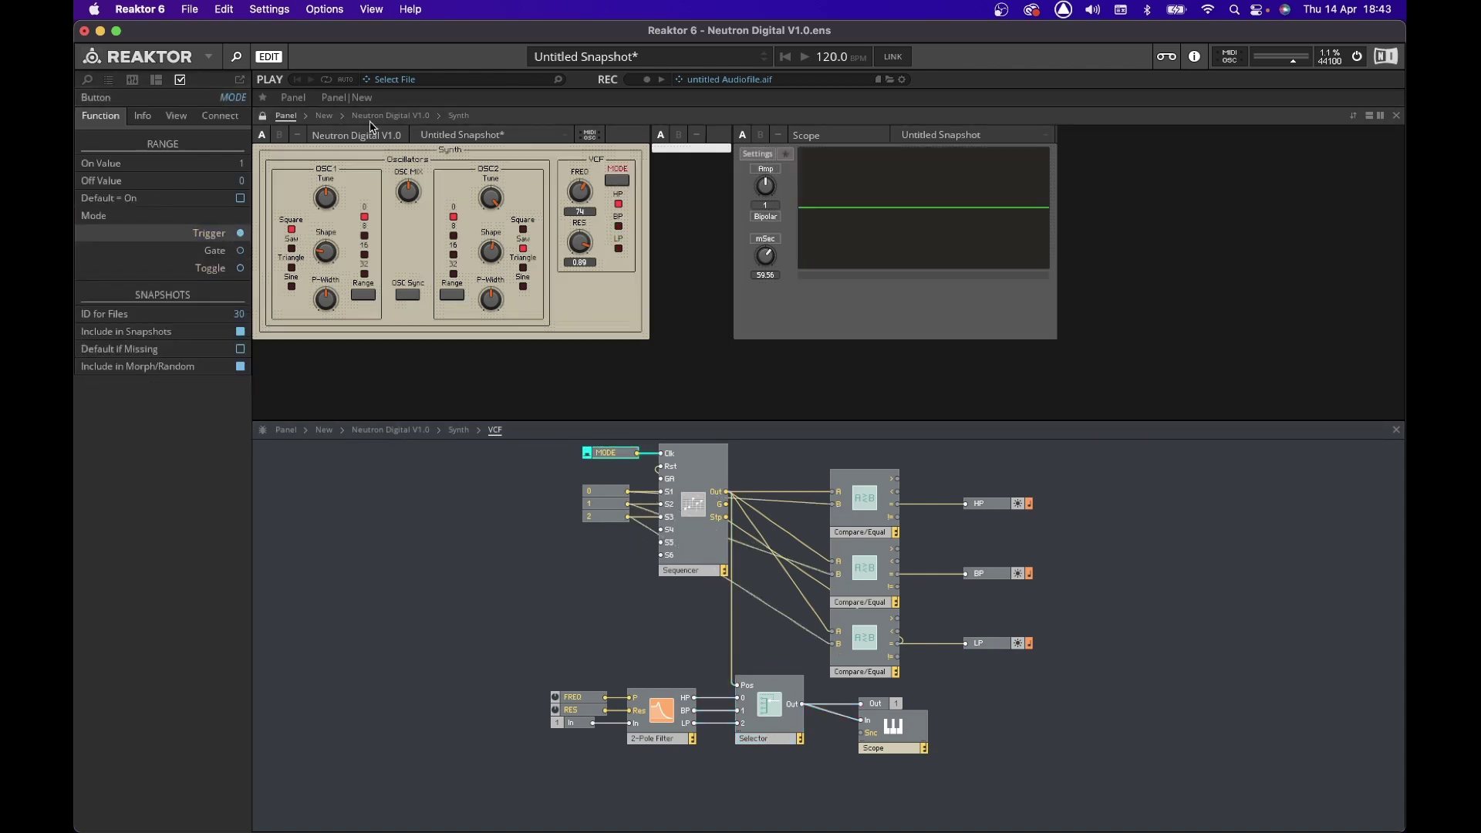
left_click(616, 182)
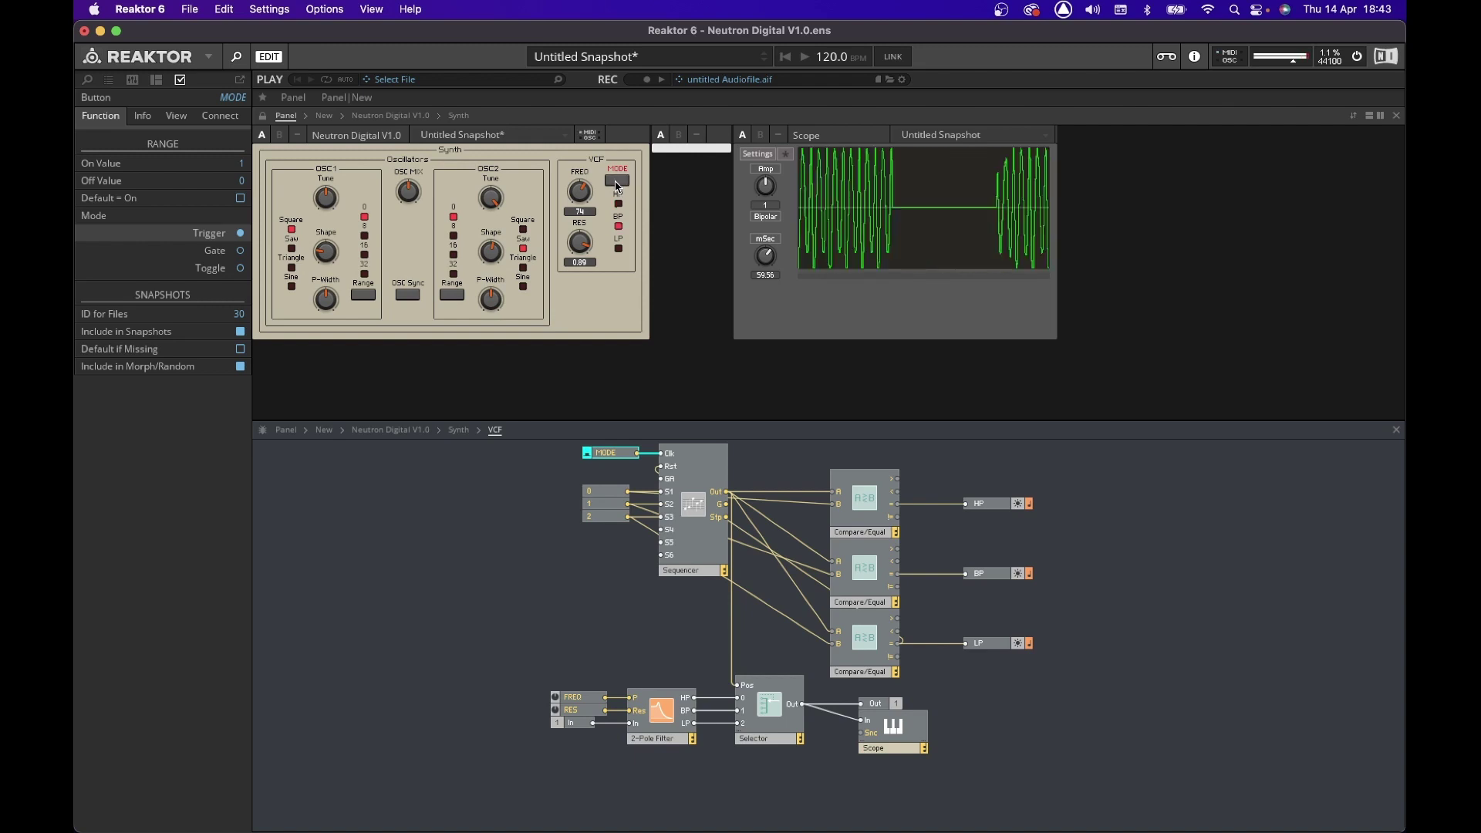
left_click(617, 182)
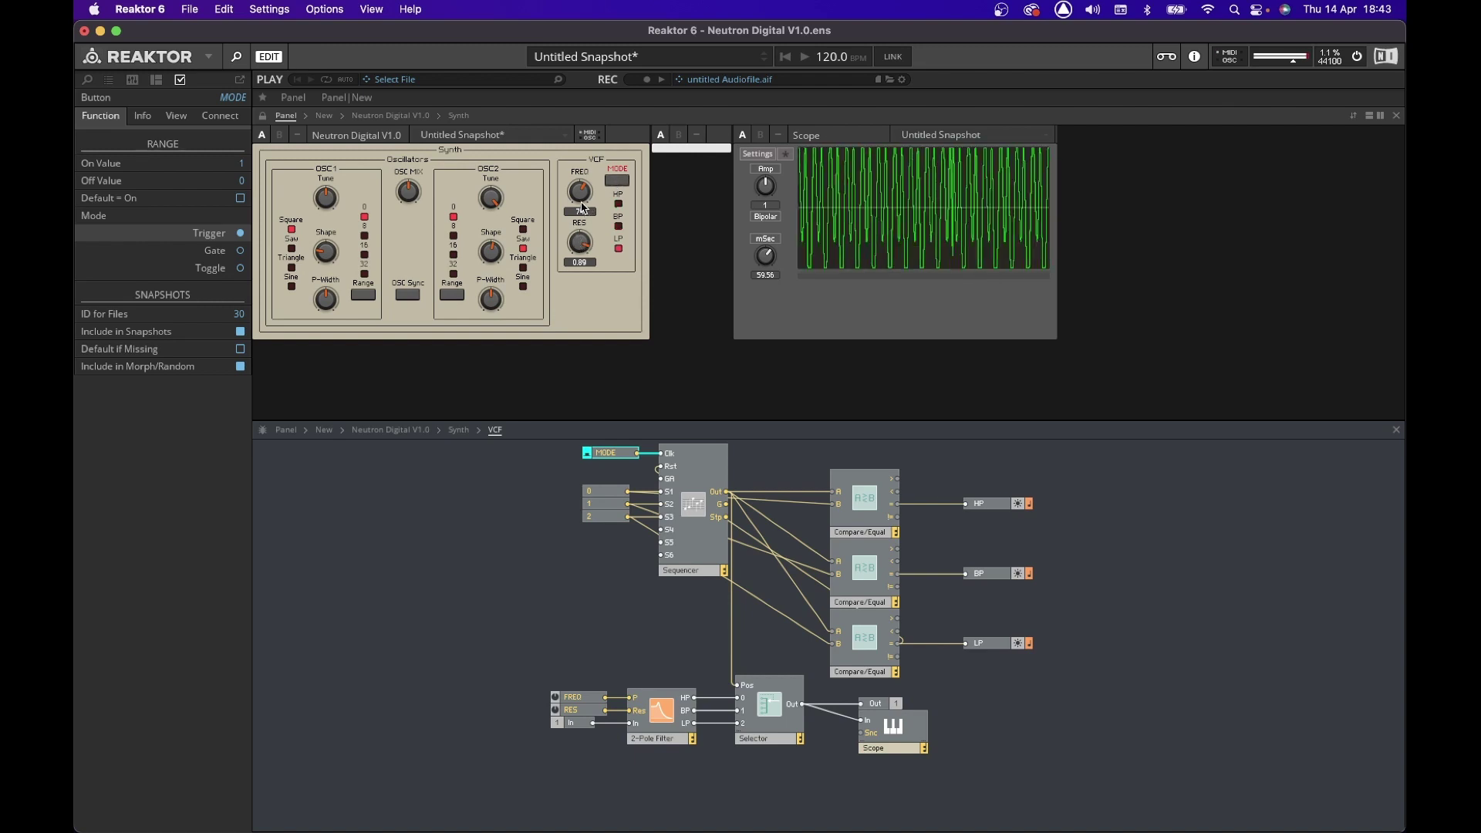
left_click_drag(580, 198, 587, 262)
left_click(614, 181)
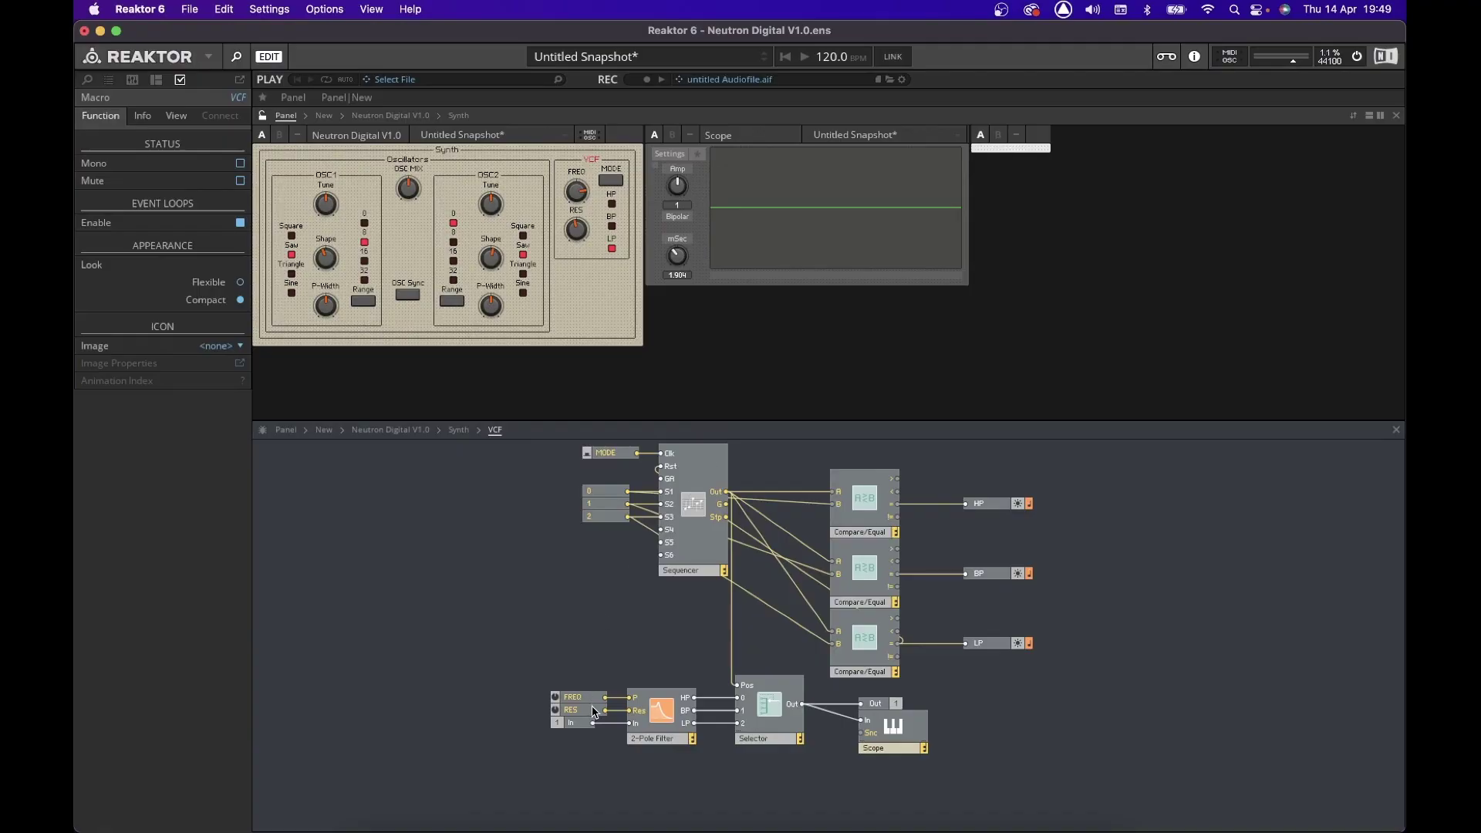
Set the RES knob's maximum to 1 and its default to 0.5.
left_click(594, 711)
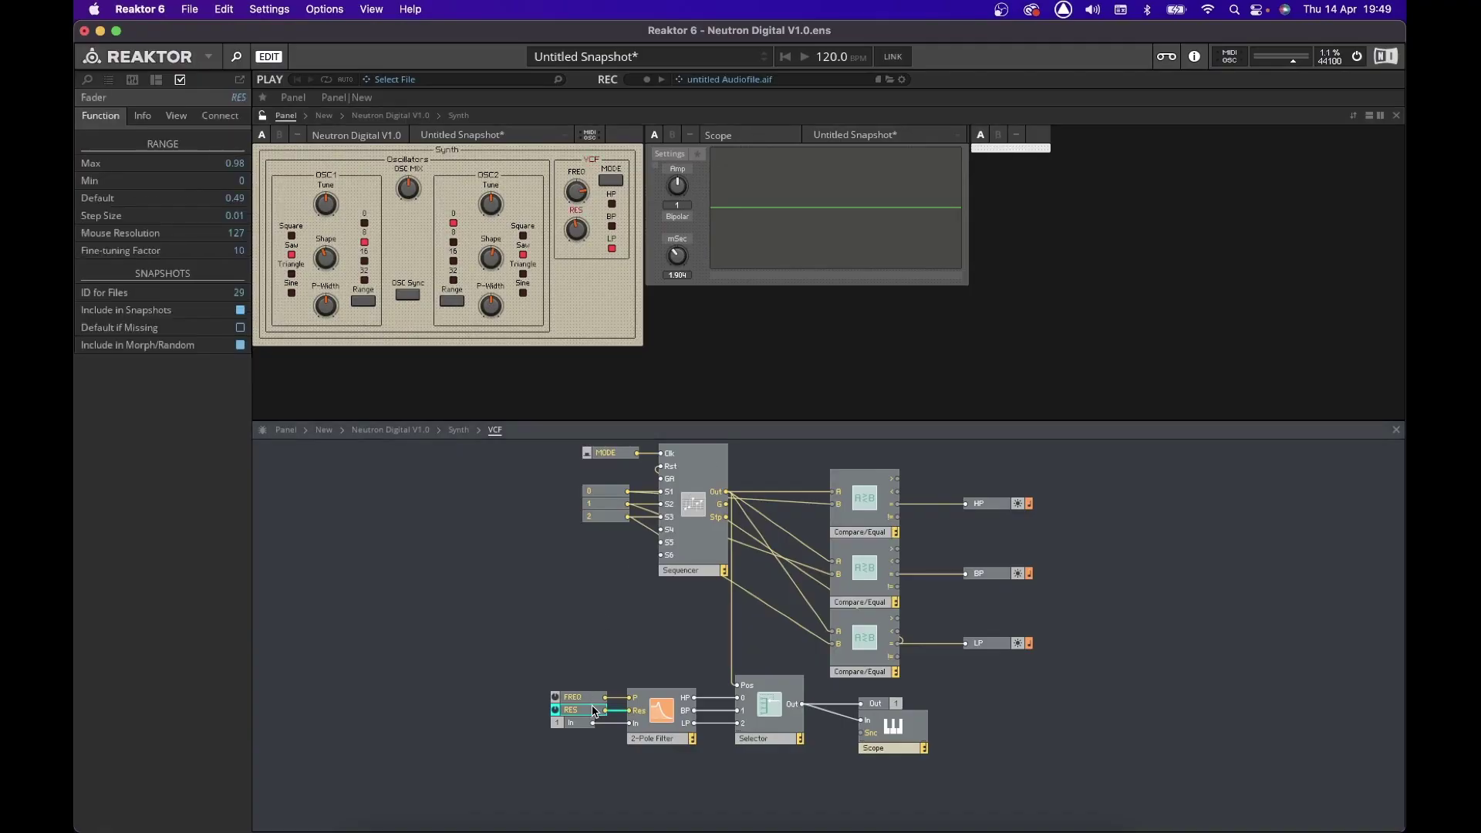
double_click(235, 163)
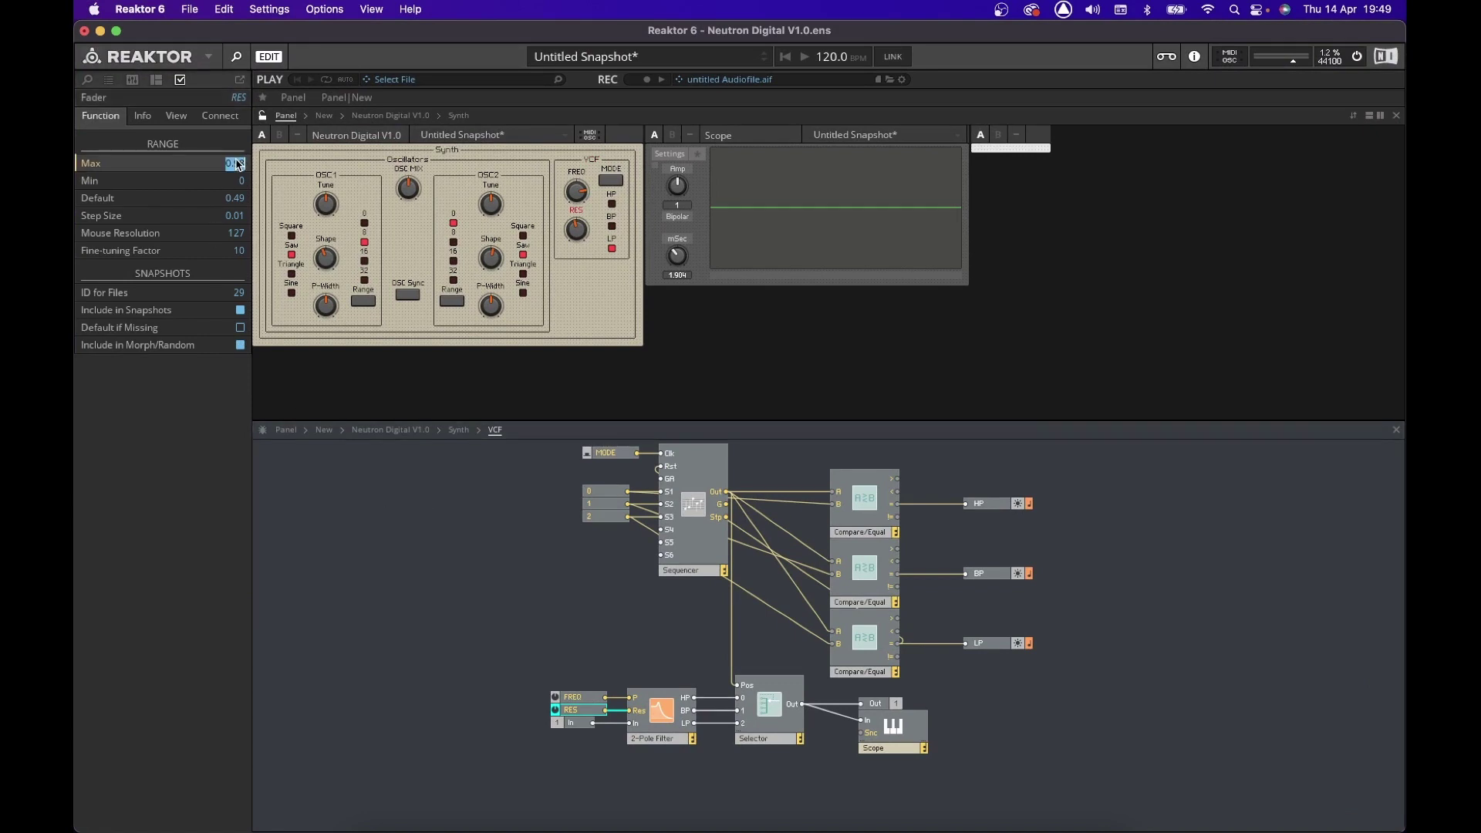
type("1")
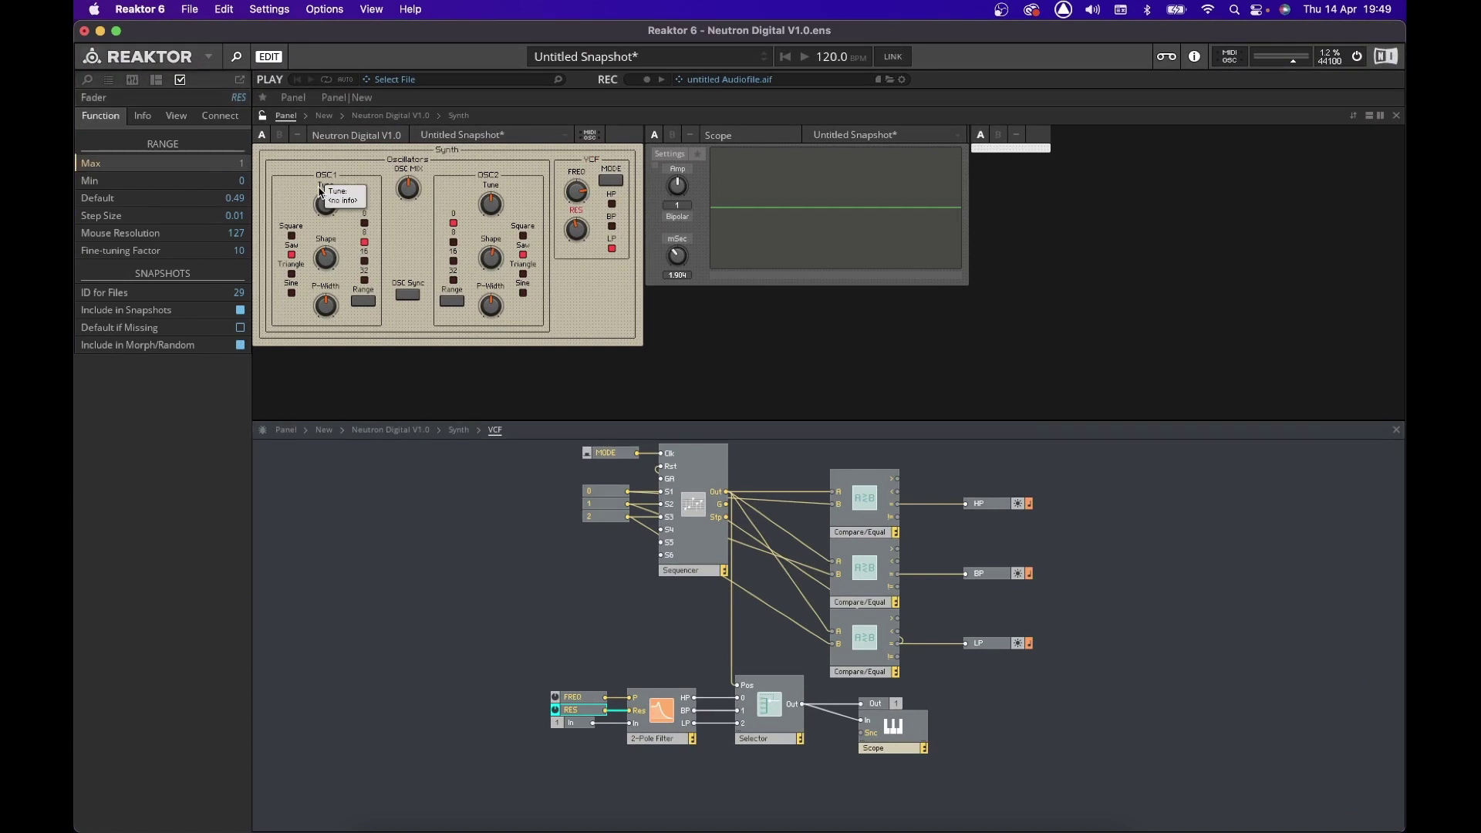
left_click(241, 199)
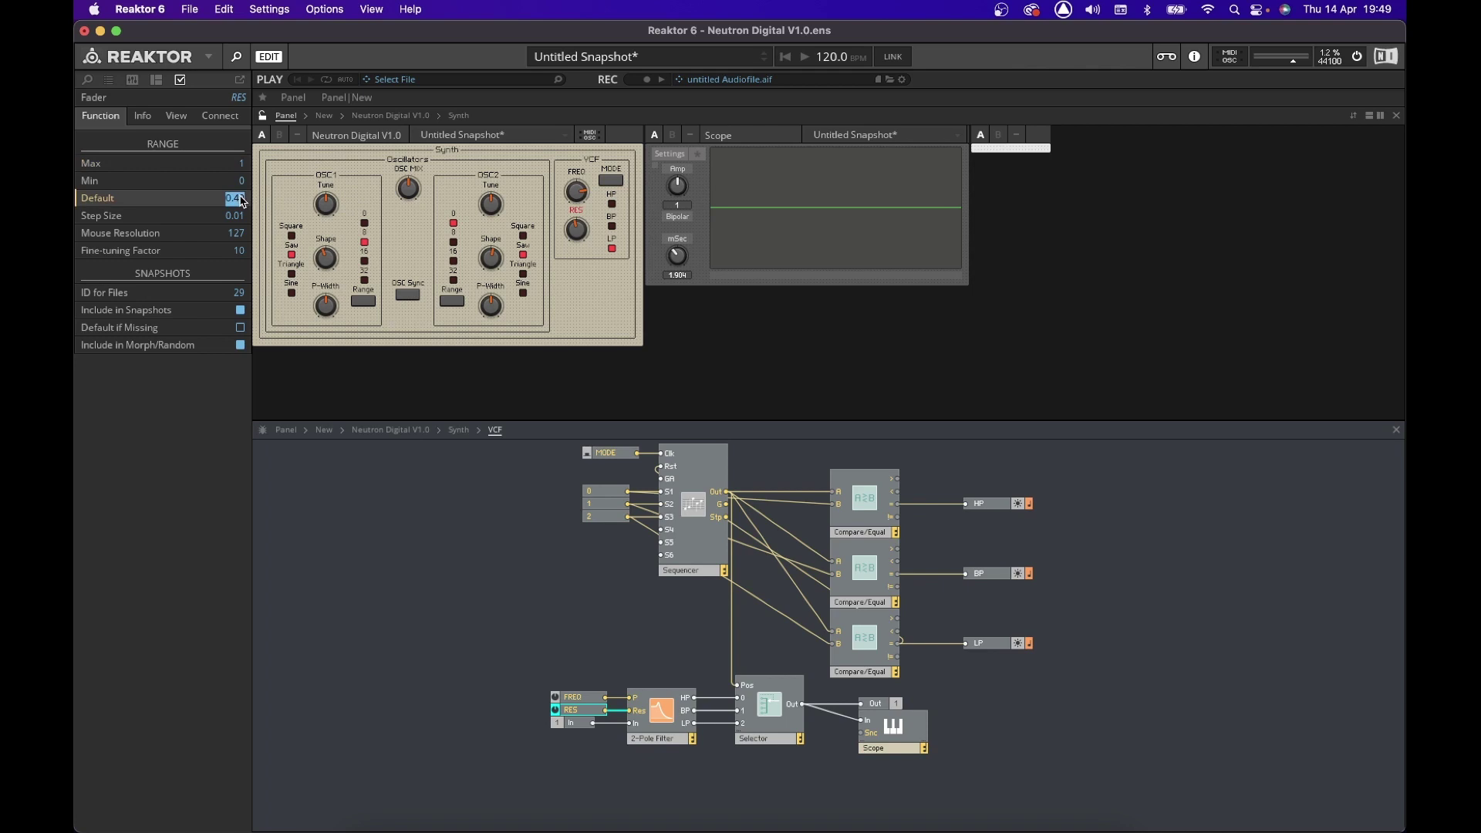
type("1")
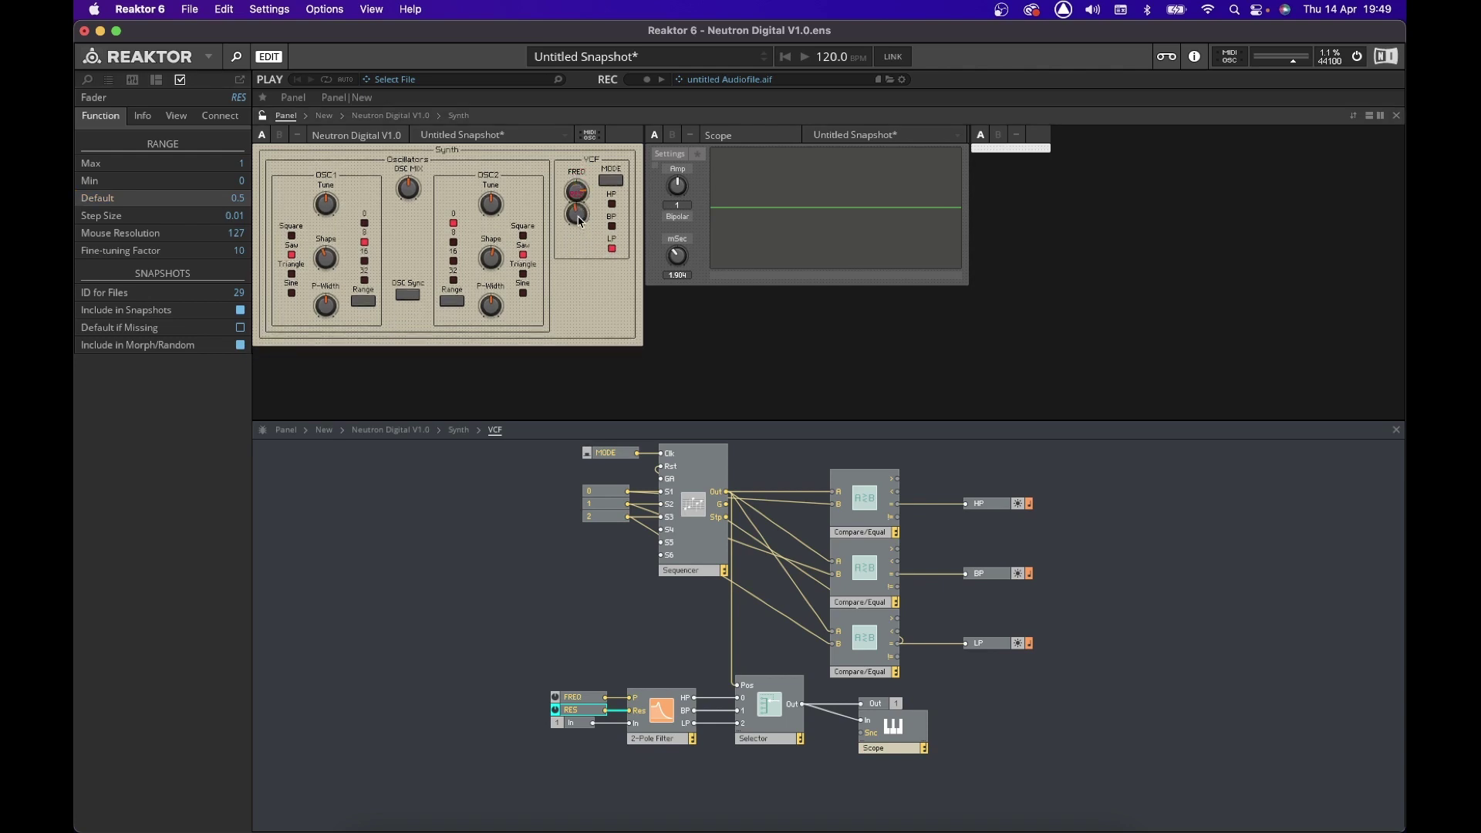
Undo the accidental shift of the RES knob on the VCF panel and lock the panel layout.
left_click_drag(580, 237, 581, 223)
key("super+z")
left_click(263, 115)
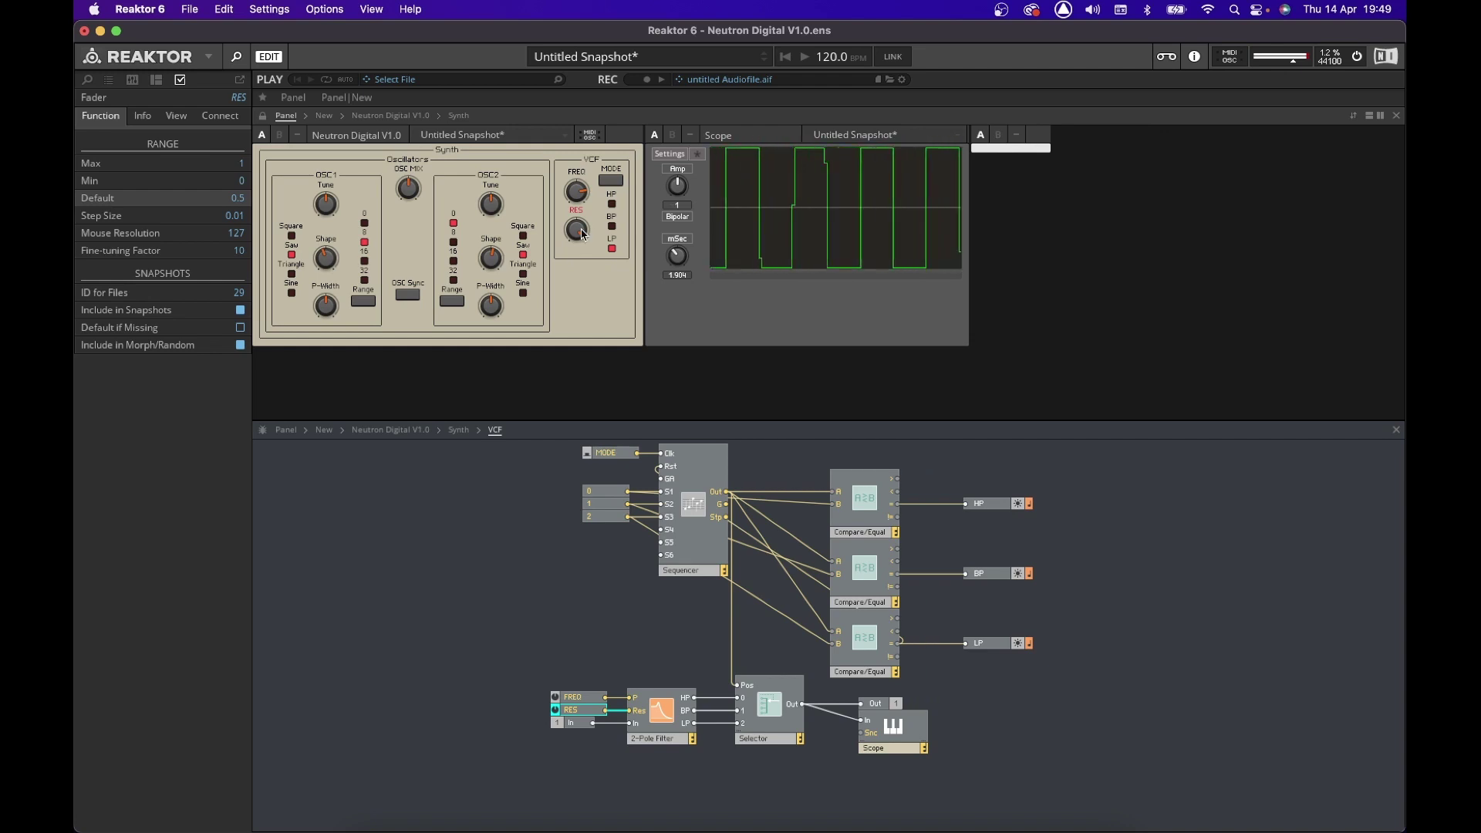
Move the Scope away from the Out terminal and add a Multiply module near the Selector's output.
left_click_drag(886, 738, 1001, 731)
left_click(893, 774)
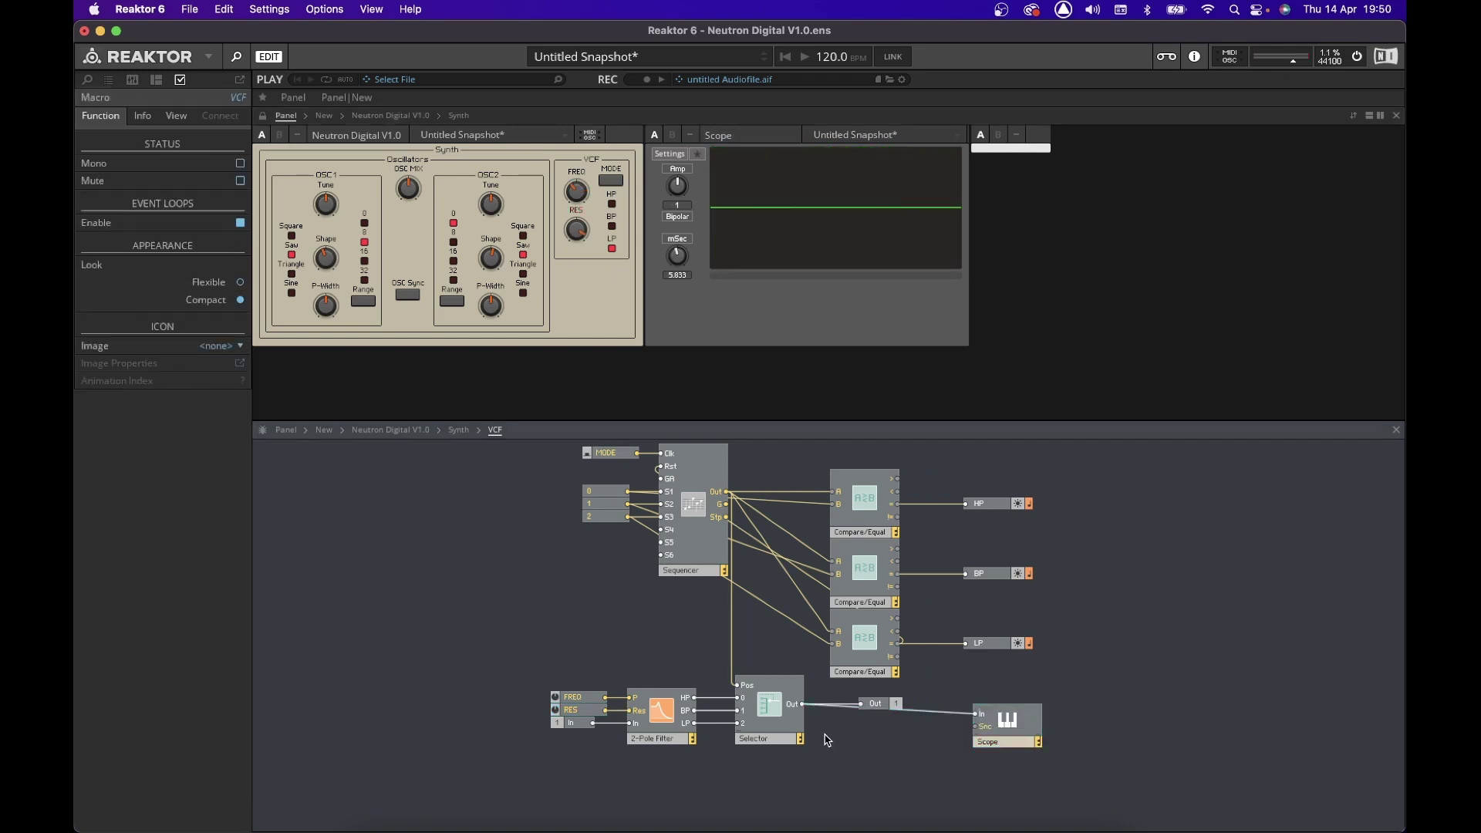
double_click(829, 740)
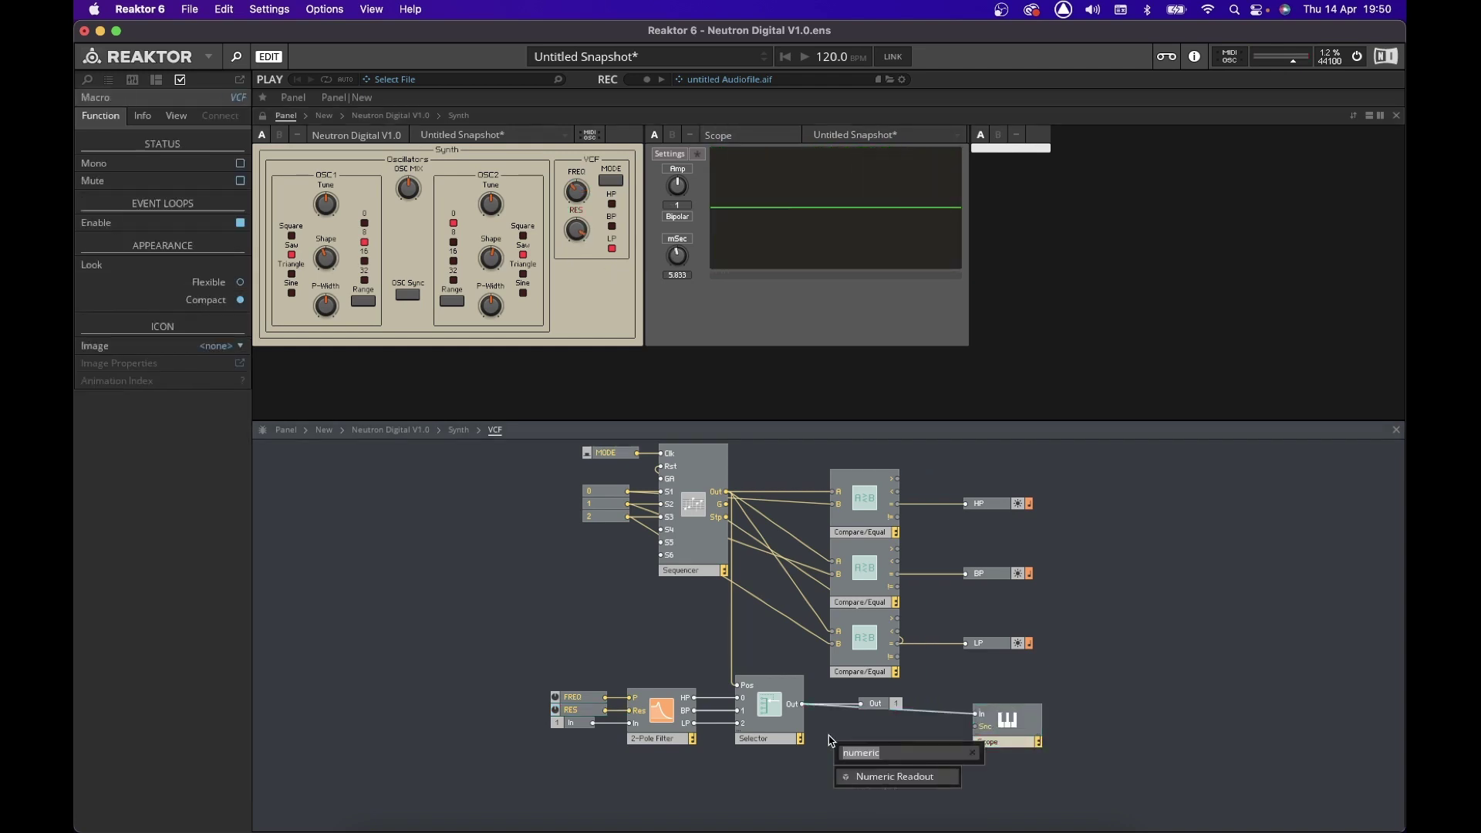
type("*")
key("Return")
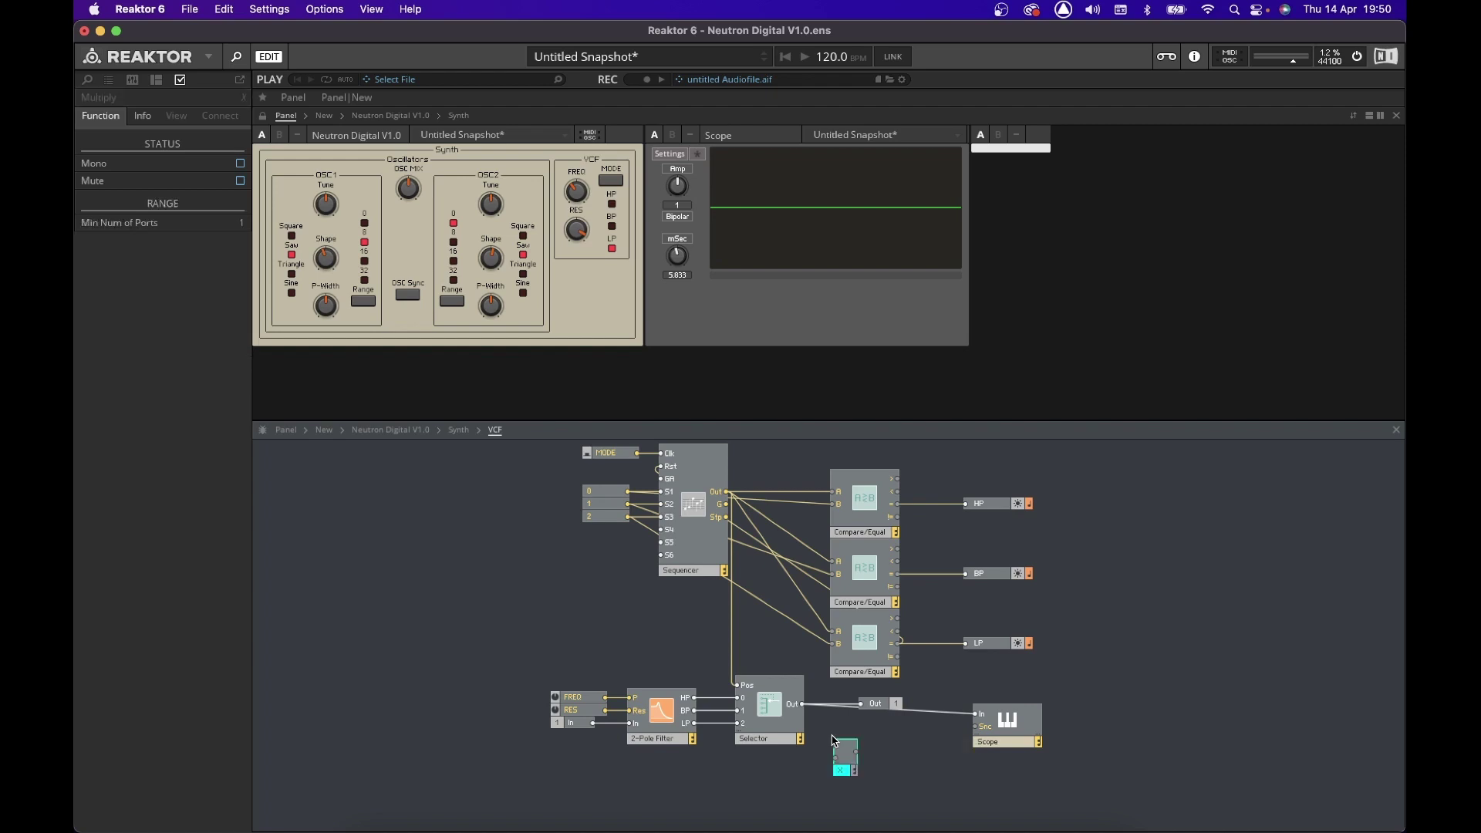
Feed the Multiply module a 0.5 constant and route the Selector's output through it to Out and the Scope.
right_click(835, 760)
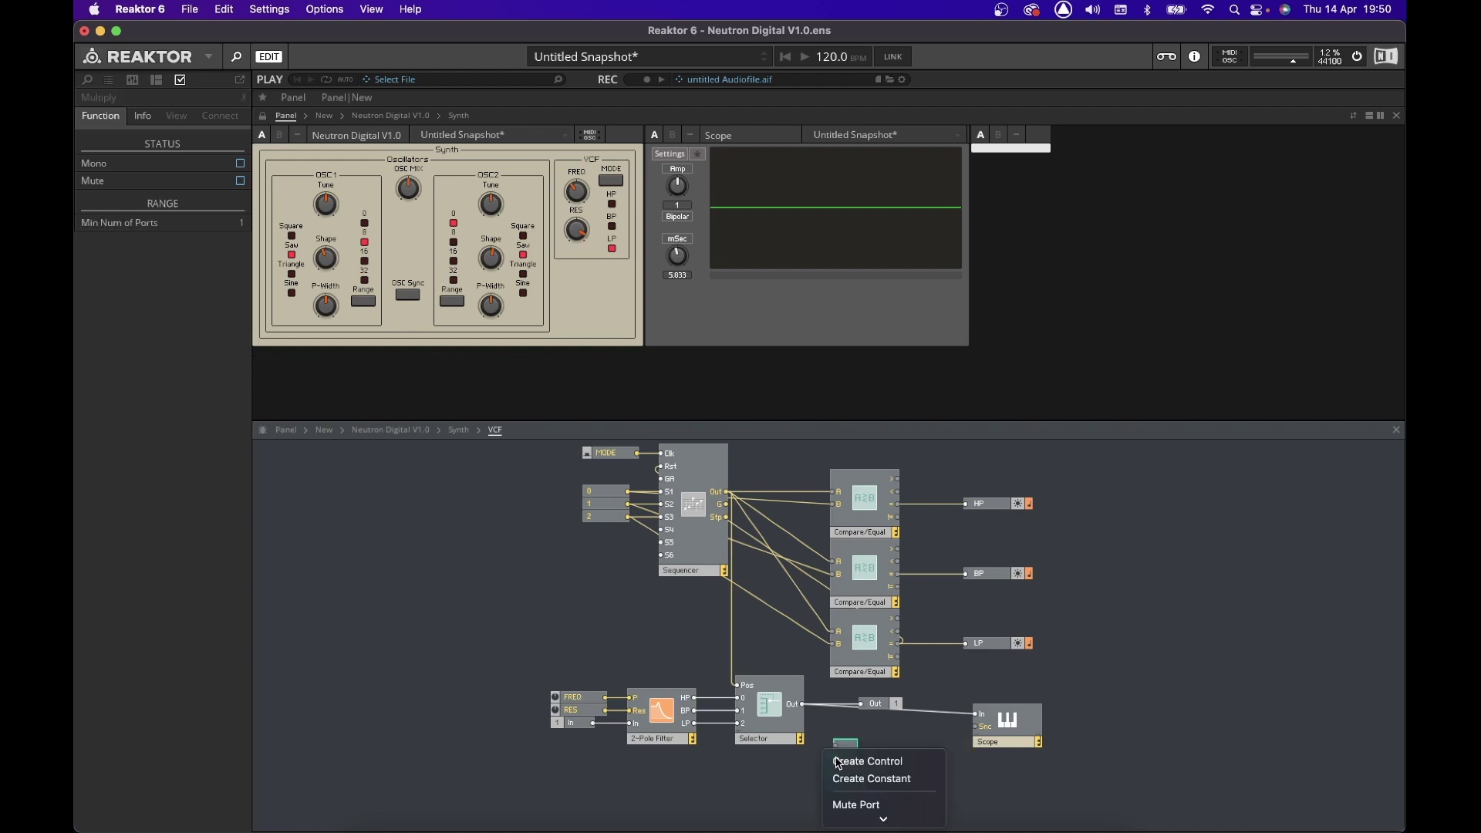
left_click(885, 781)
double_click(776, 758)
type("0")
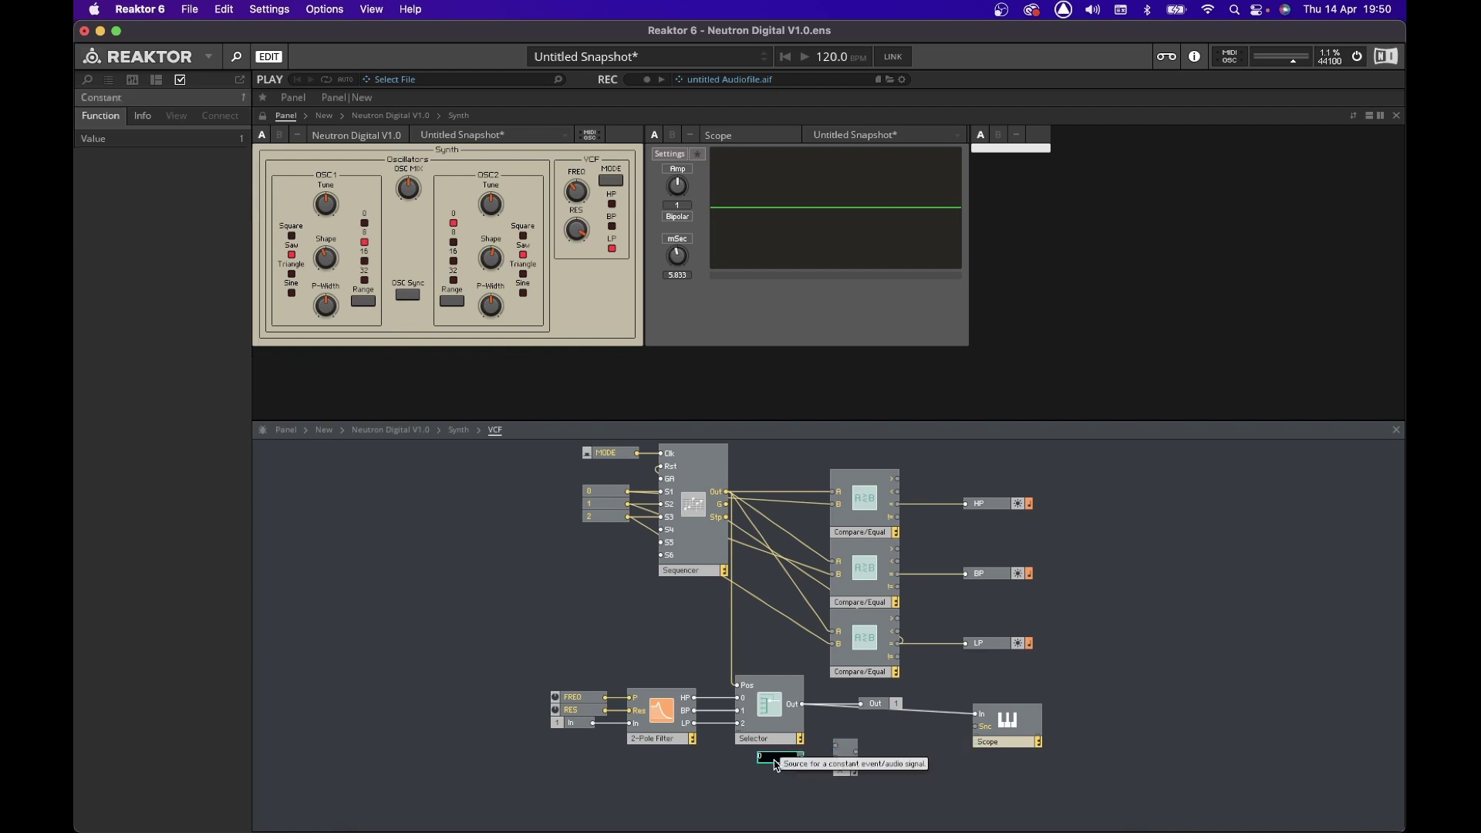
type(".5")
key("Return")
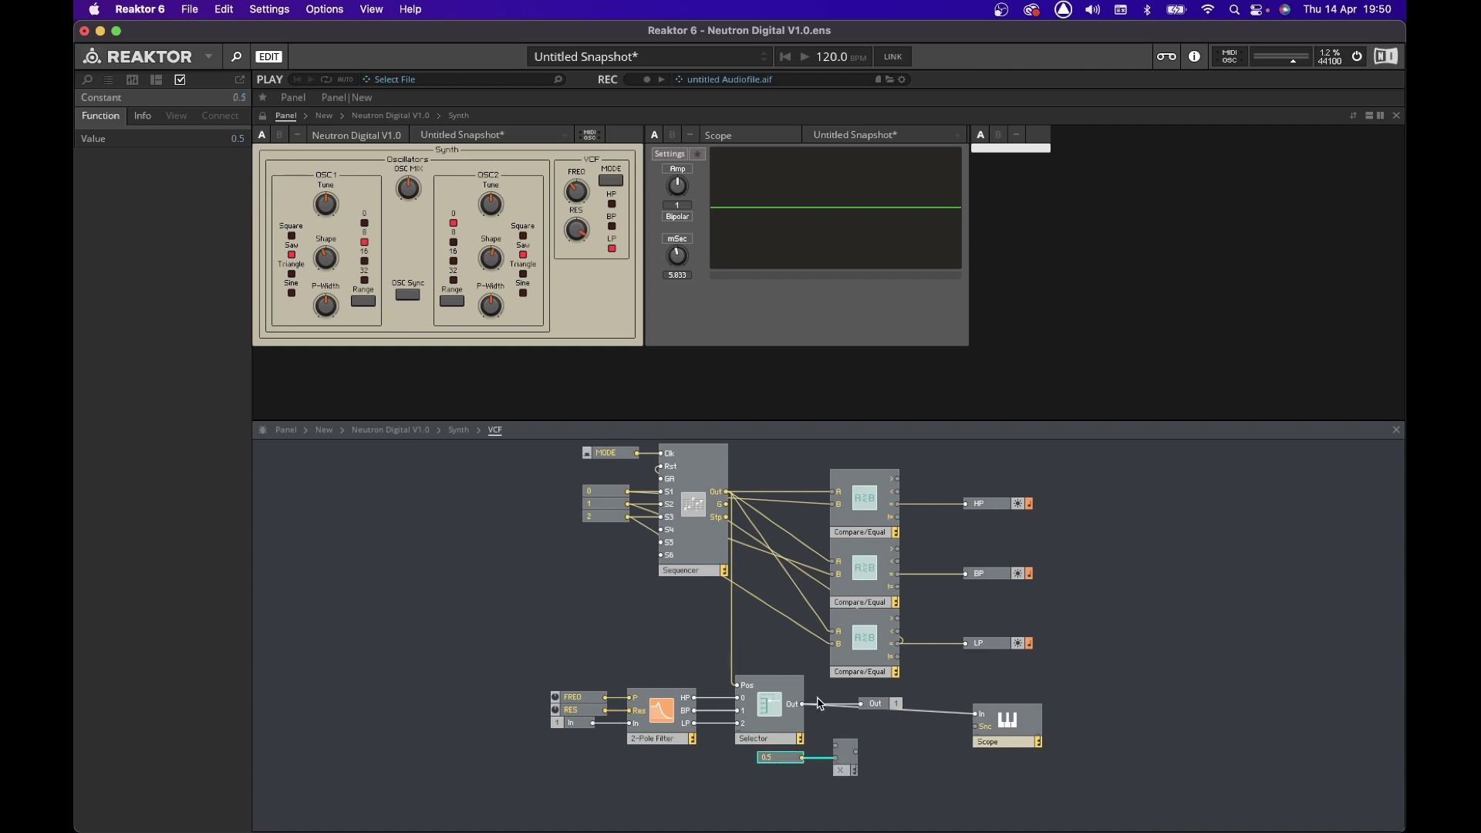
left_click_drag(802, 705, 974, 714)
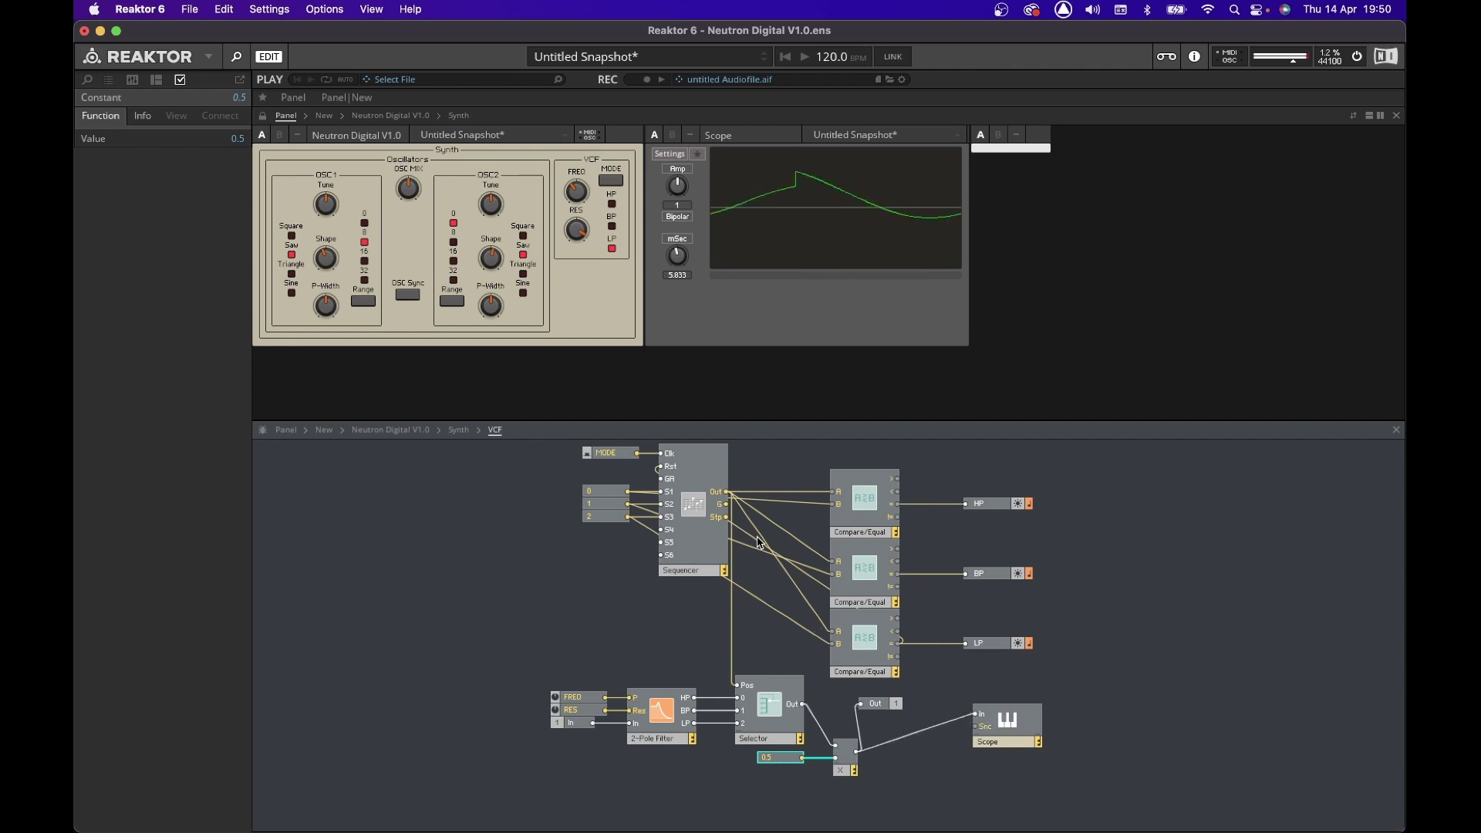
Examine the filtered waveform on the Scope while adjusting the RES knob and the Scope's mSec time range.
left_click(577, 230)
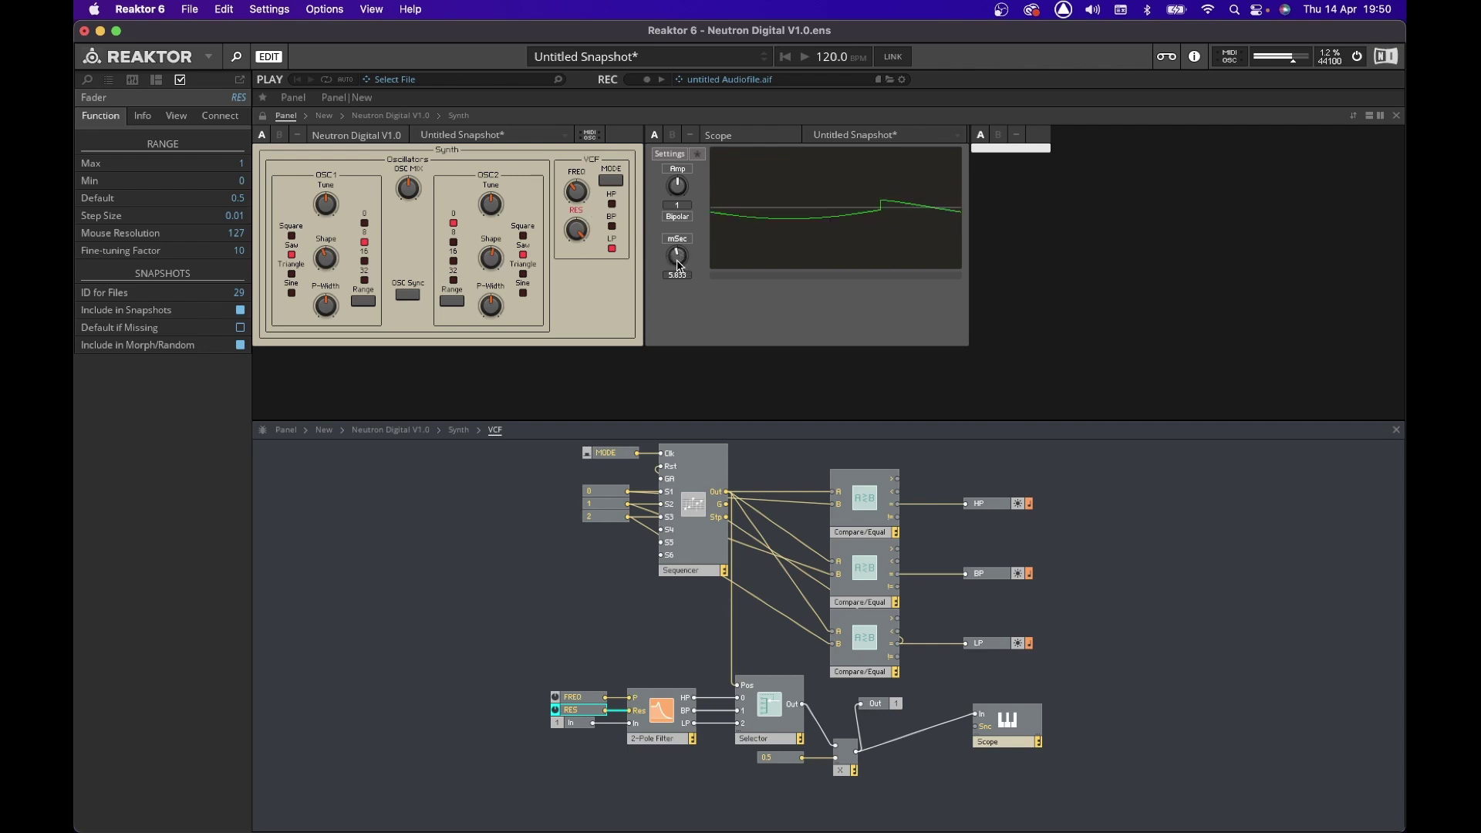
left_click_drag(679, 266, 703, 193)
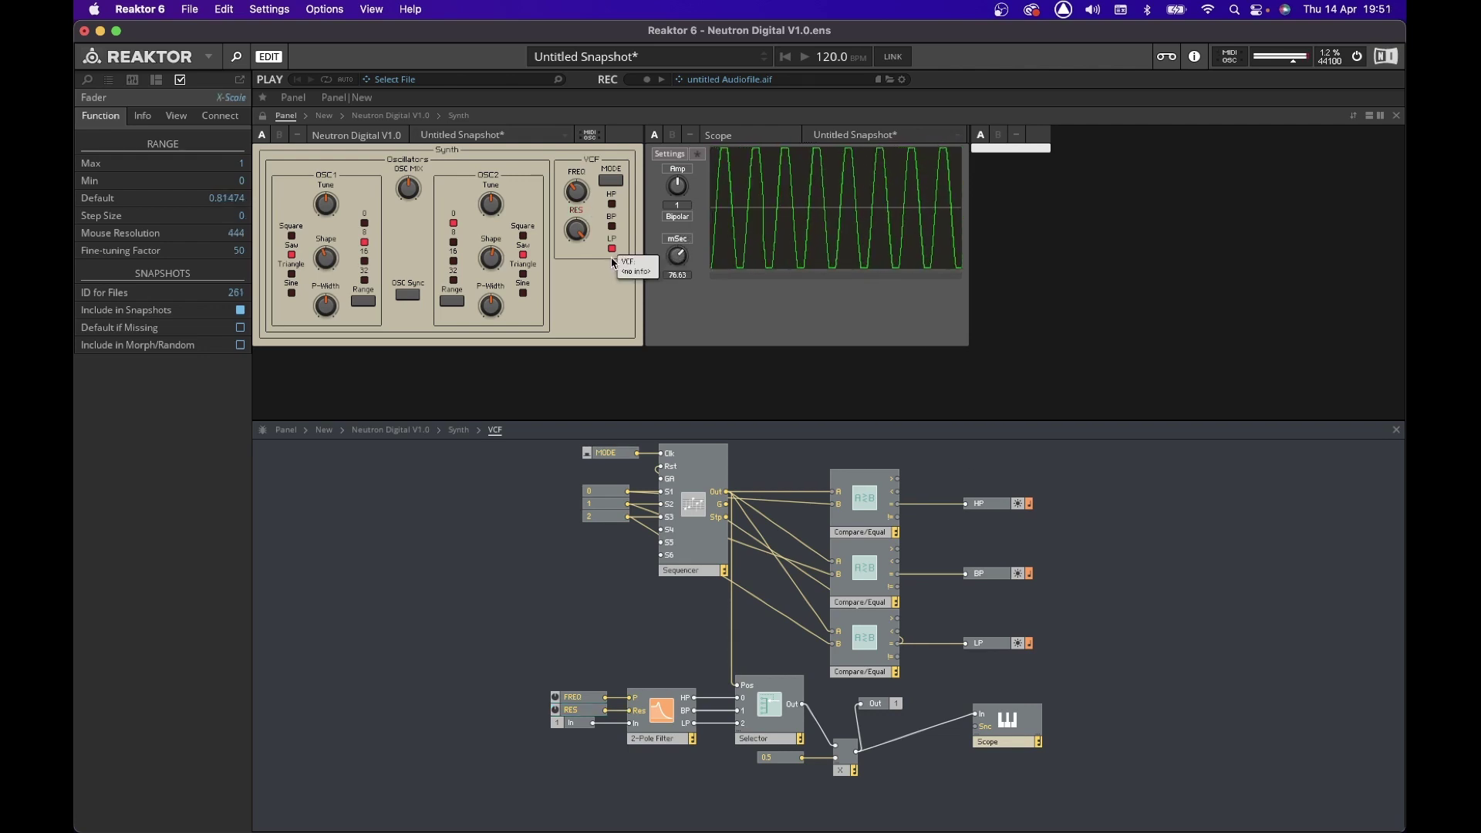
left_click_drag(683, 263, 683, 281)
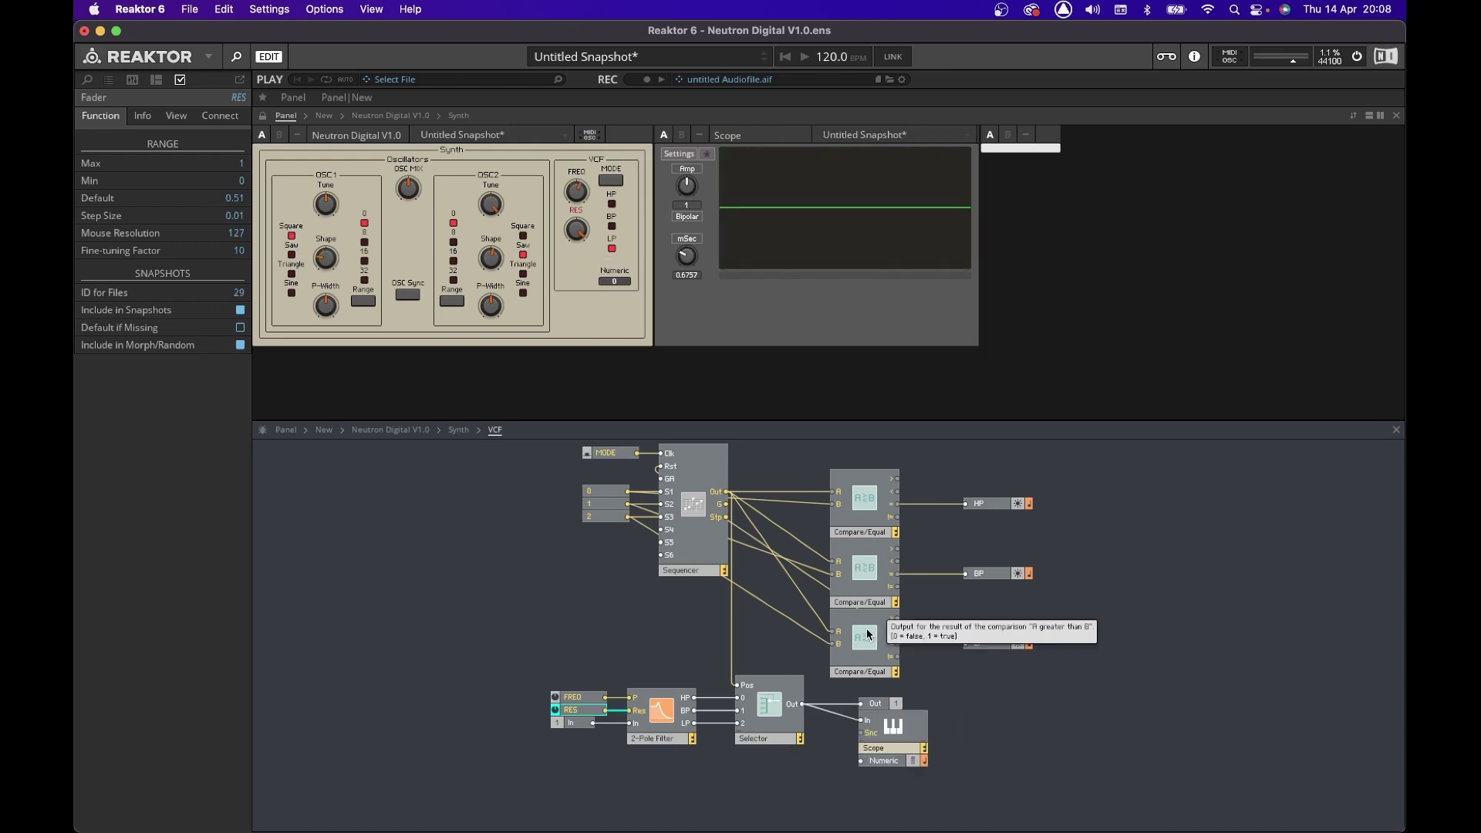
Duplicate the LP lamp's Compare/Equal module and place the copy below the 2-Pole Filter.
left_click(867, 634)
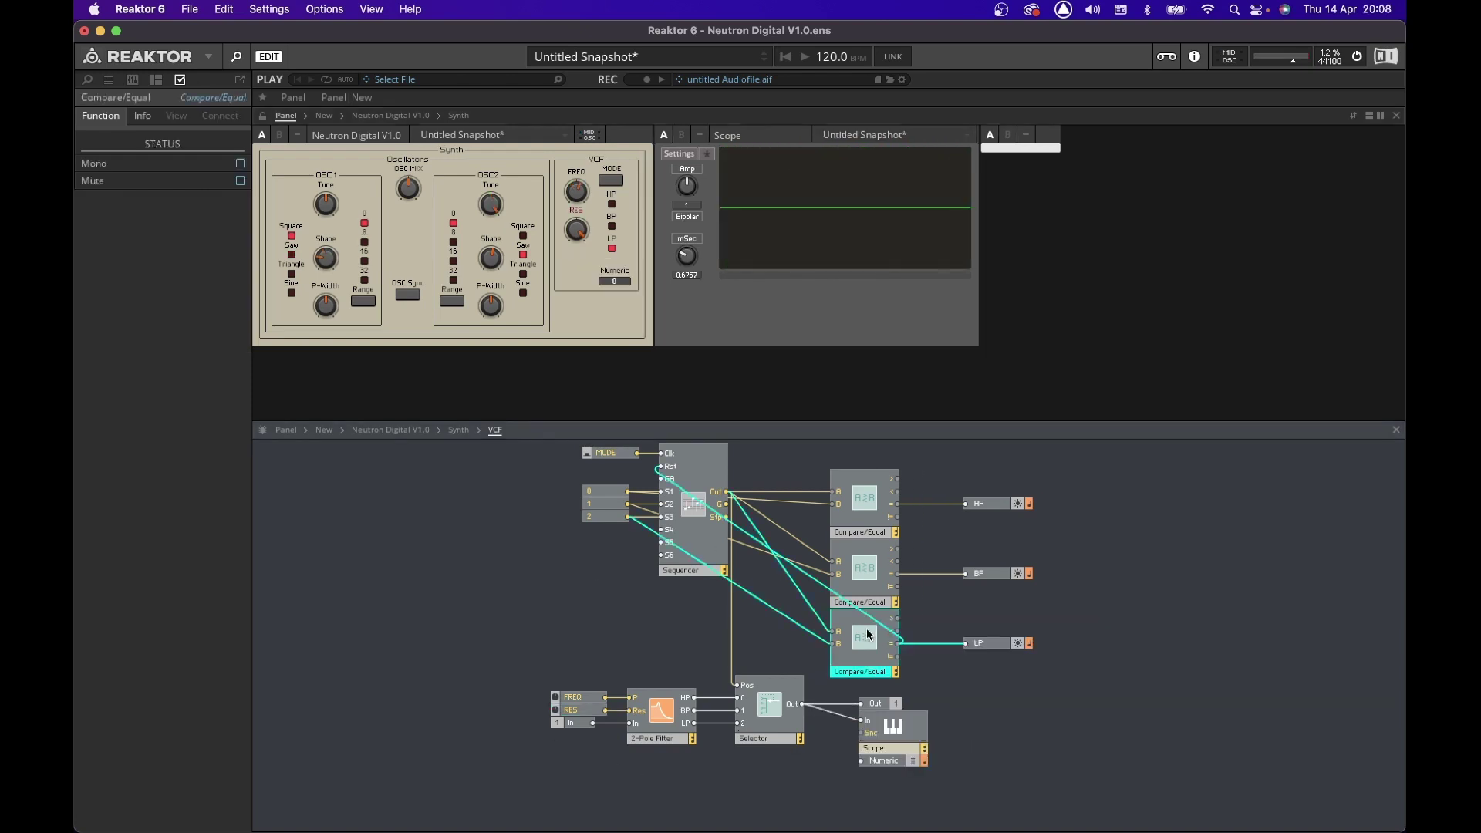
right_click(856, 624)
left_click(907, 693)
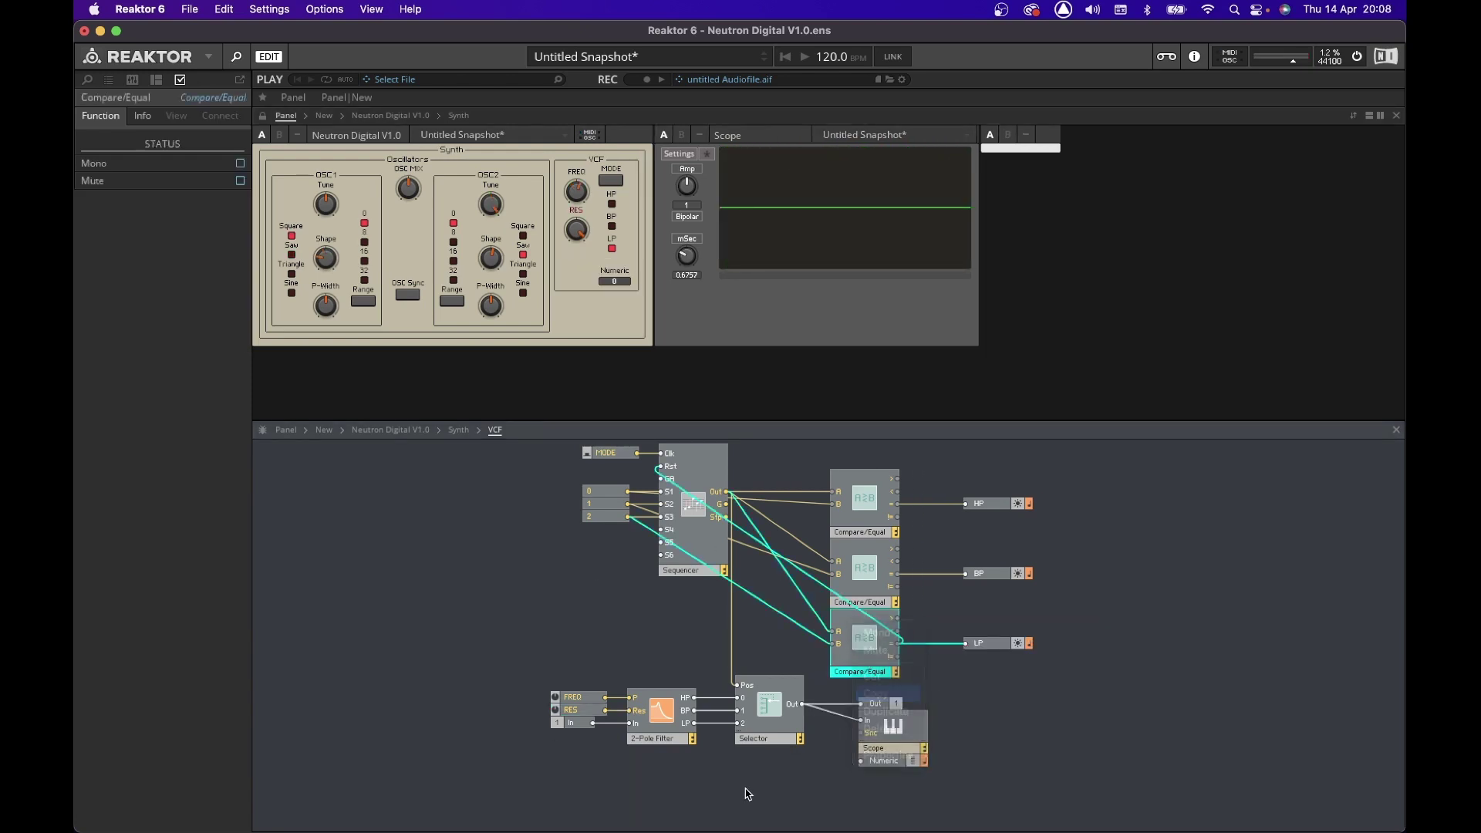
right_click(740, 785)
left_click(1112, 683)
key("super+v")
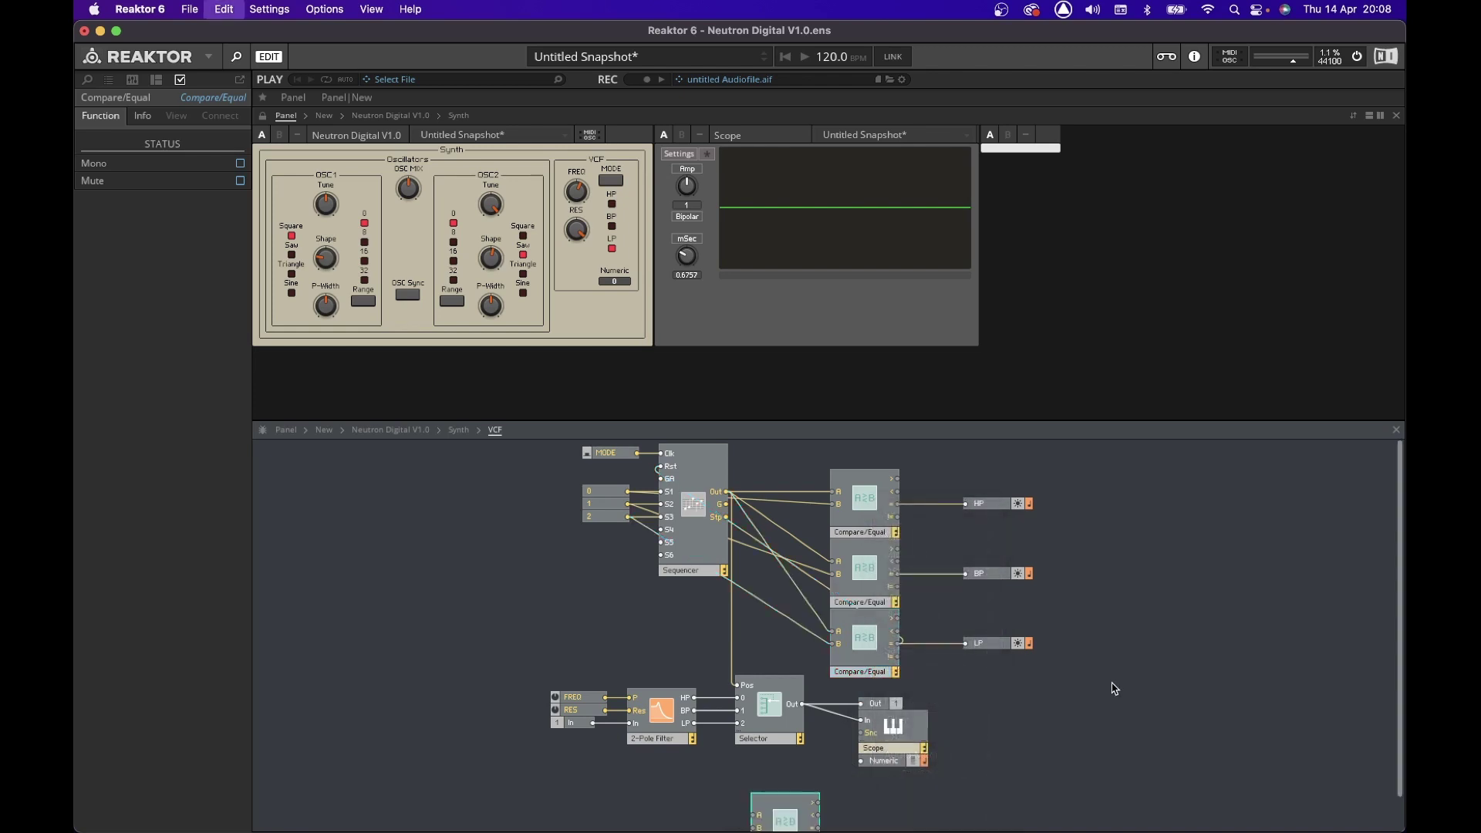
scroll(848, 752, "down", 2)
left_click_drag(781, 786, 667, 758)
Create a constant of 1 on the new Compare/Equal's B input and connect RES to its A input.
right_click(636, 762)
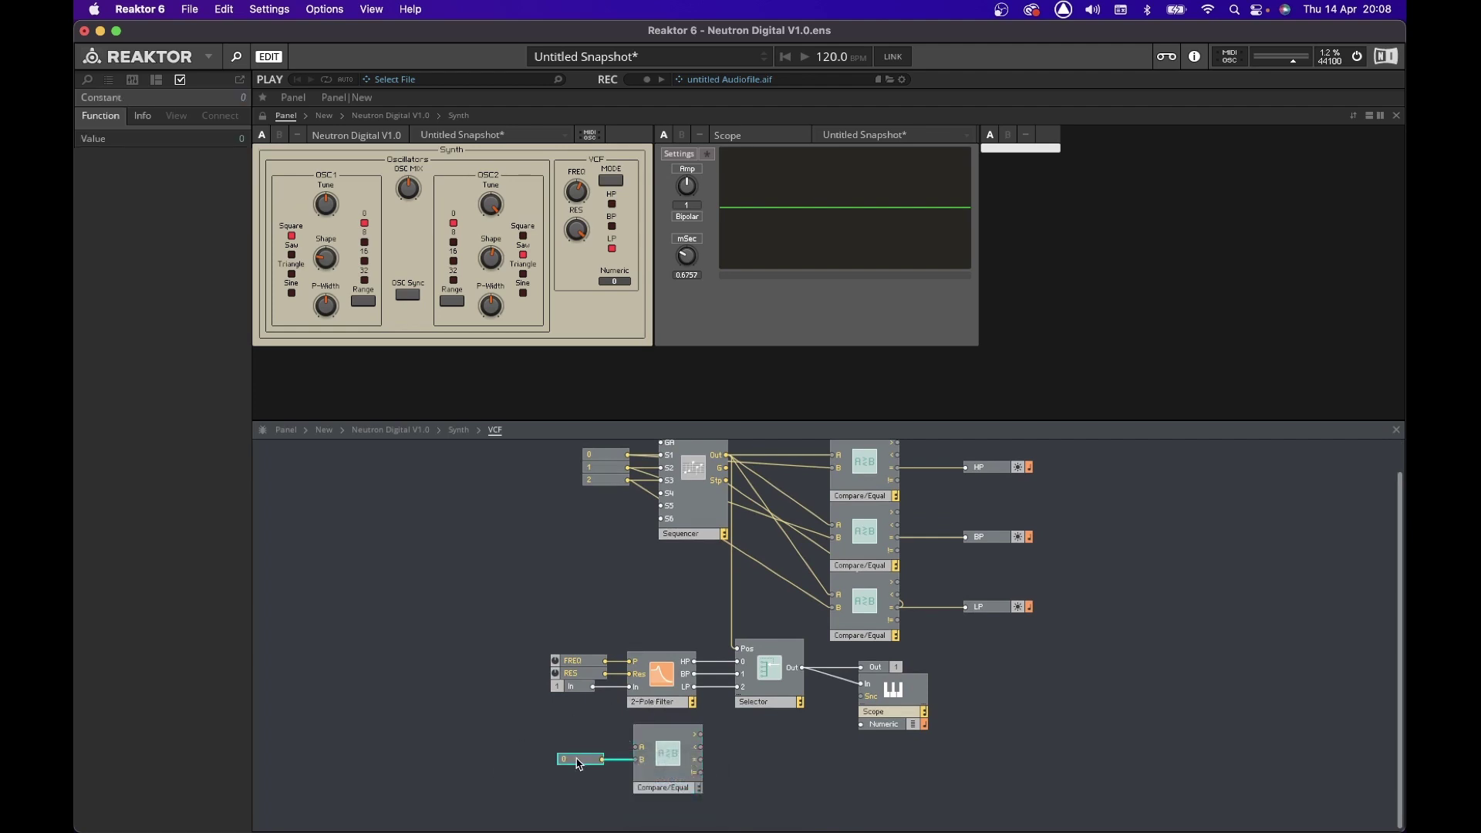
key("Return")
left_click_drag(638, 747, 605, 674)
left_click(597, 676)
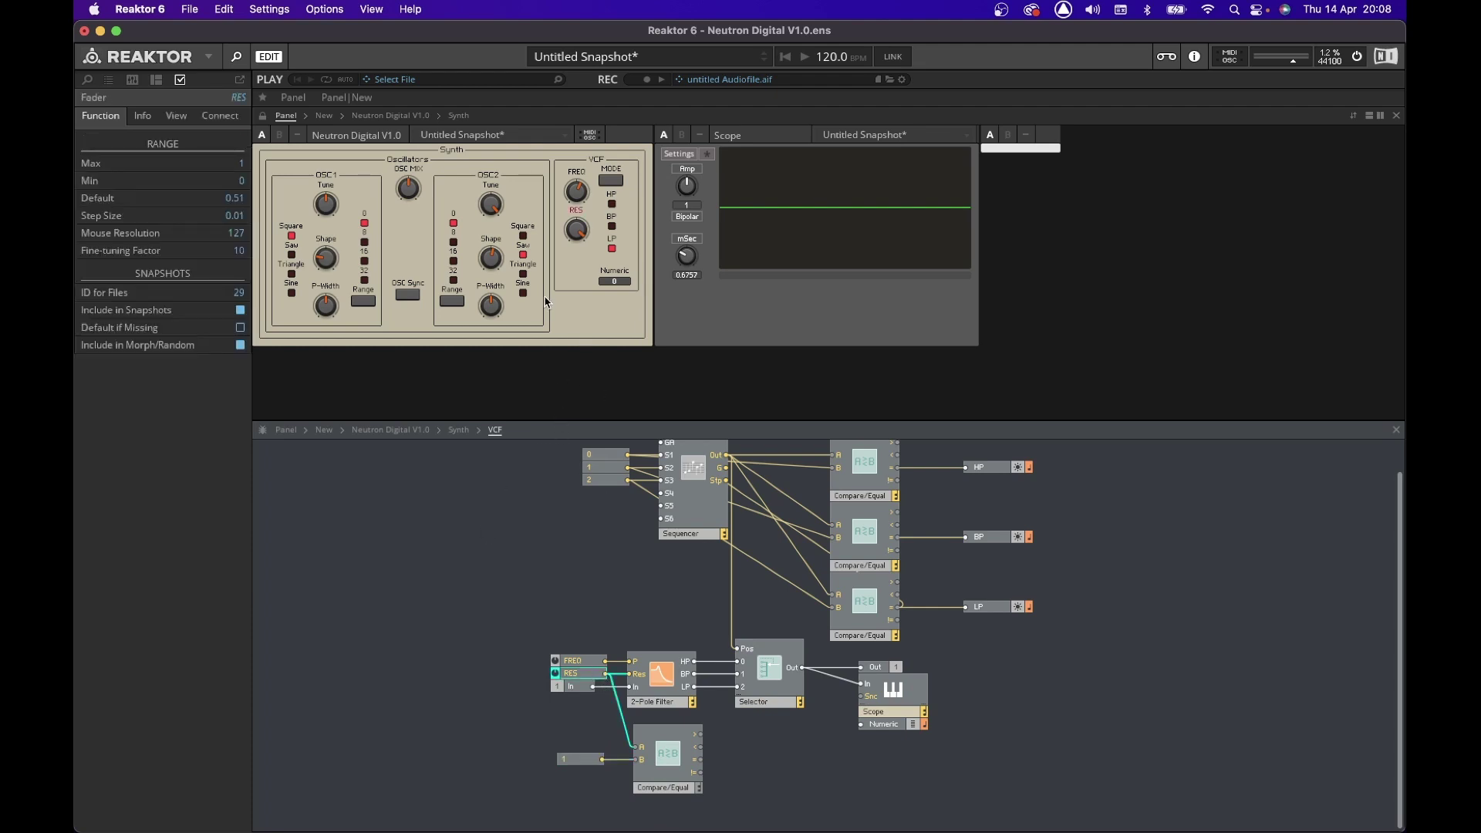
Test the new Compare/Equal's equal output on the Numeric readout while turning the RES knob up.
left_click_drag(861, 726, 699, 760)
left_click_drag(581, 235, 577, 216)
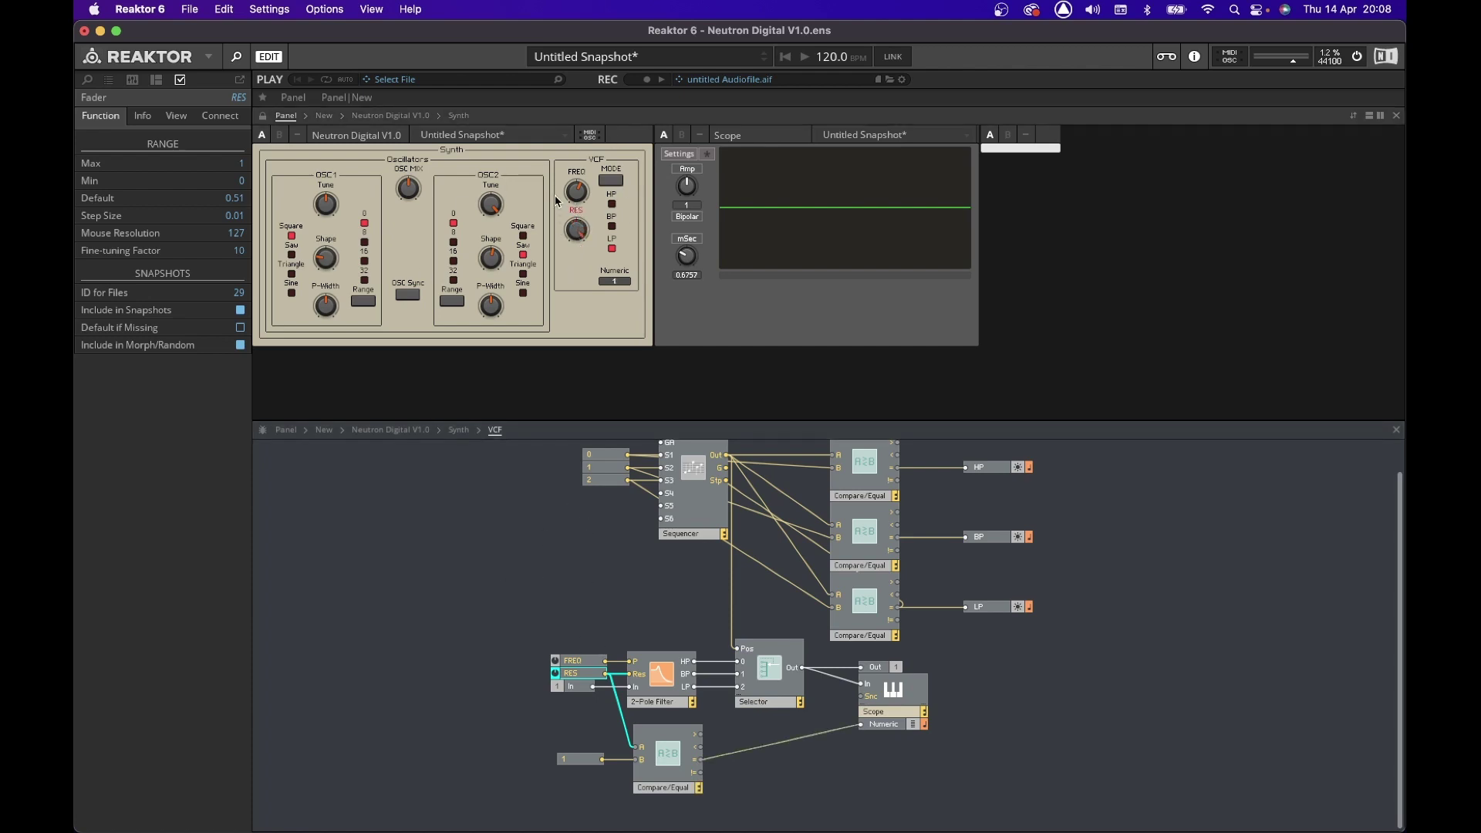
left_click(762, 754)
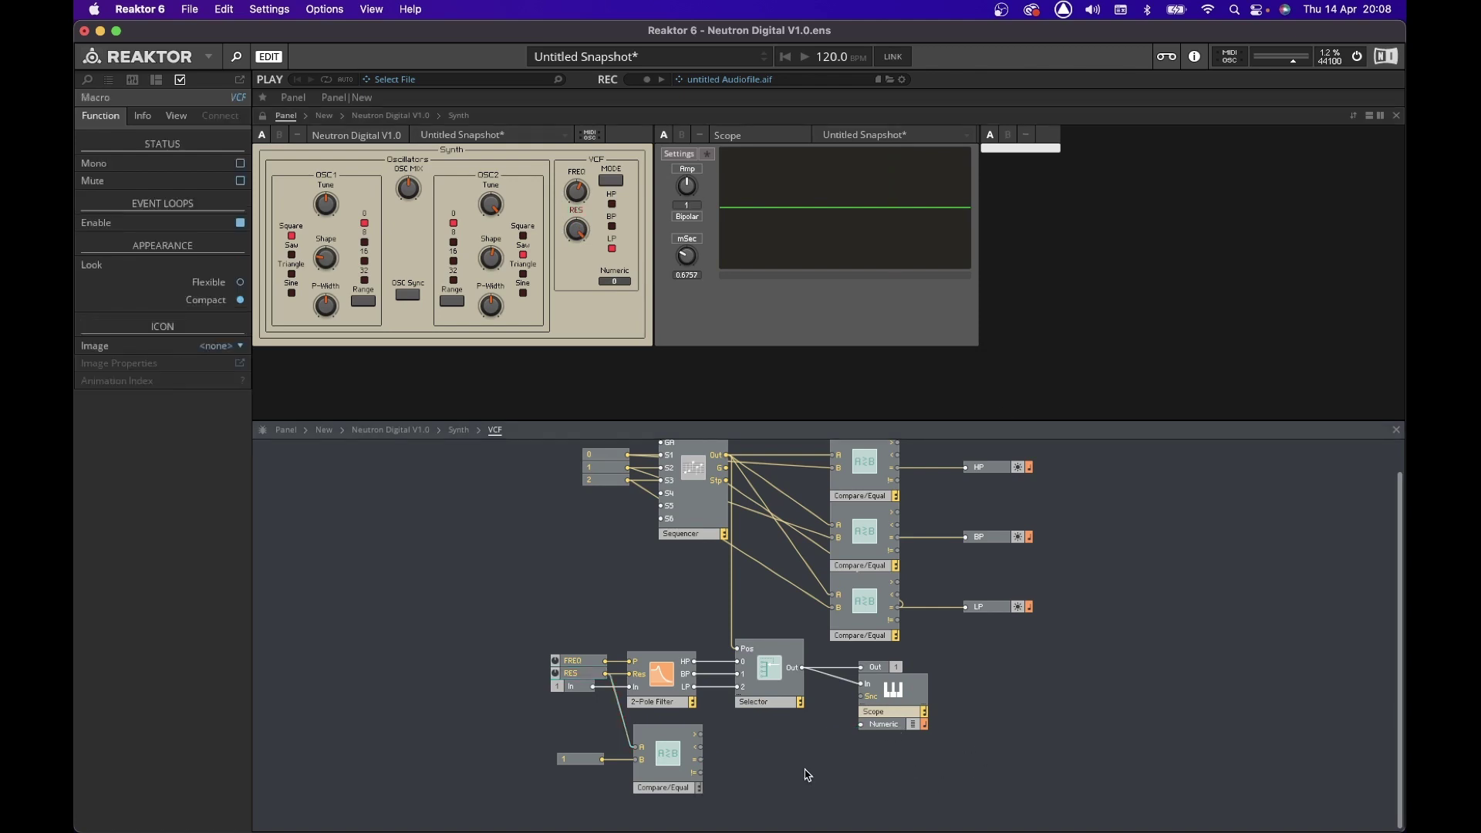
Move the Out, Scope and Numeric modules aside and add a Relay module below the Selector's output wires.
left_click(840, 668)
left_click(897, 666)
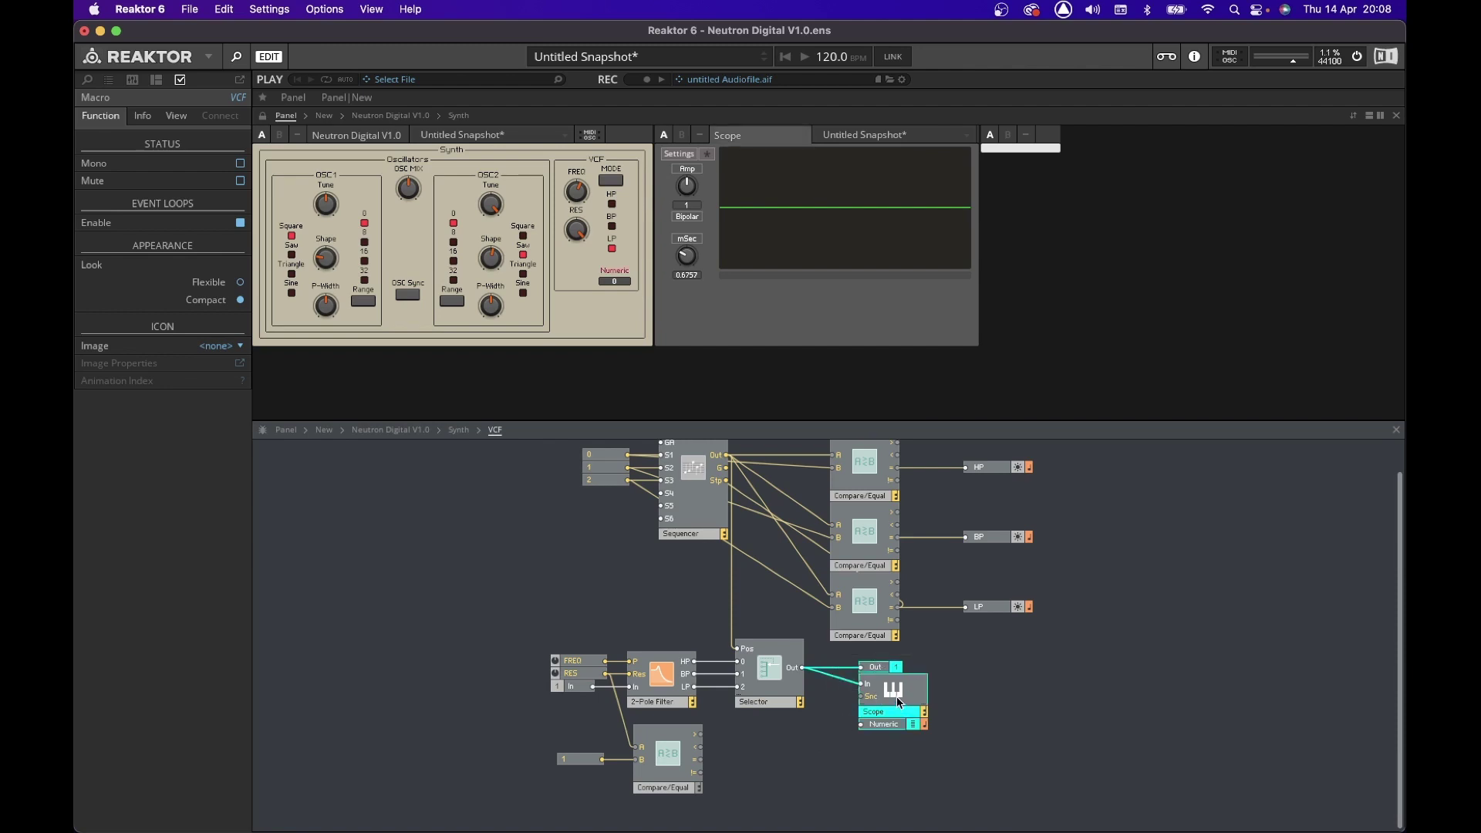
left_click_drag(897, 698, 1078, 699)
double_click(898, 782)
type("numeri")
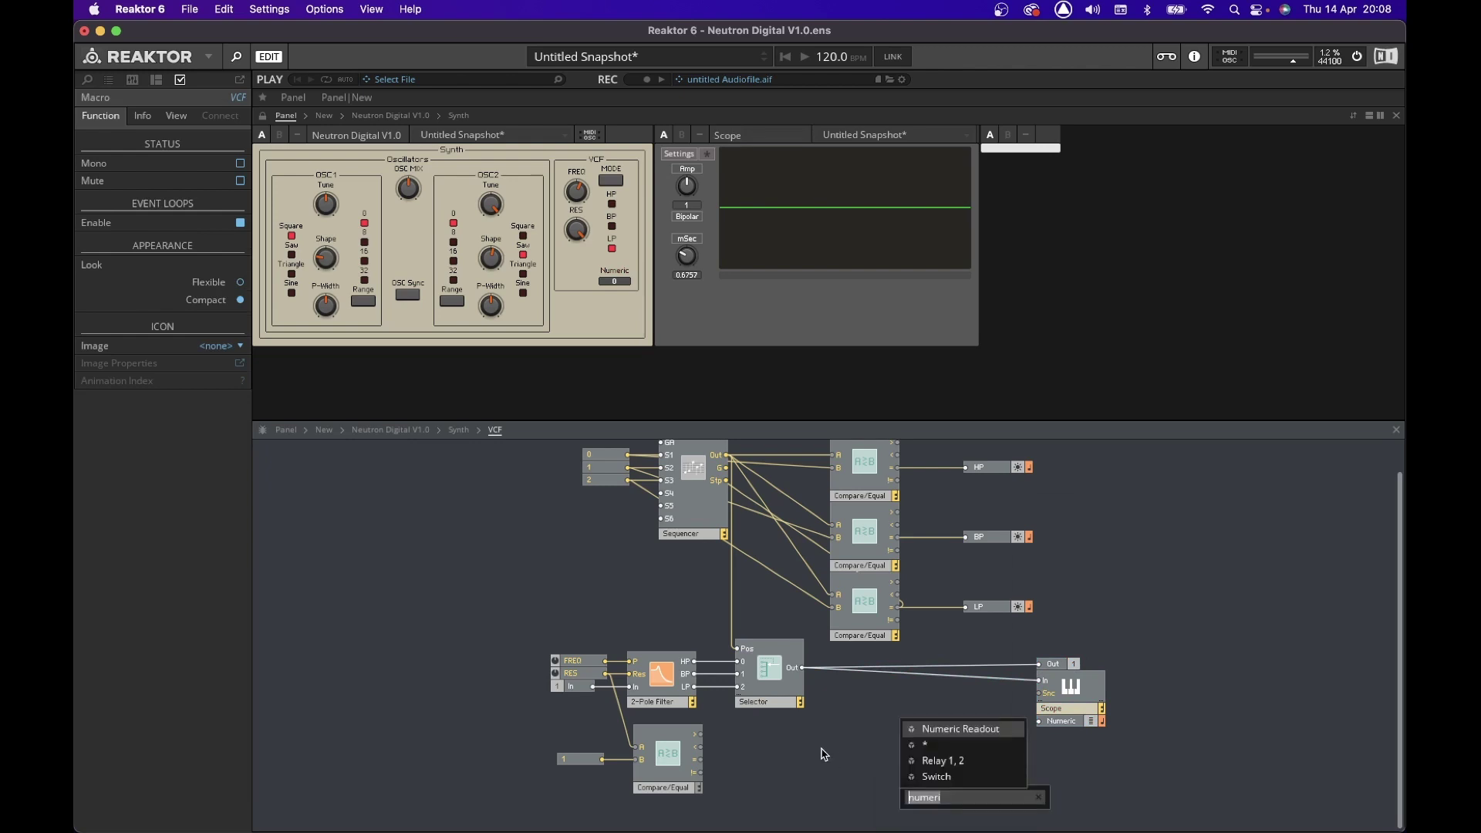
type("rela")
key("Return")
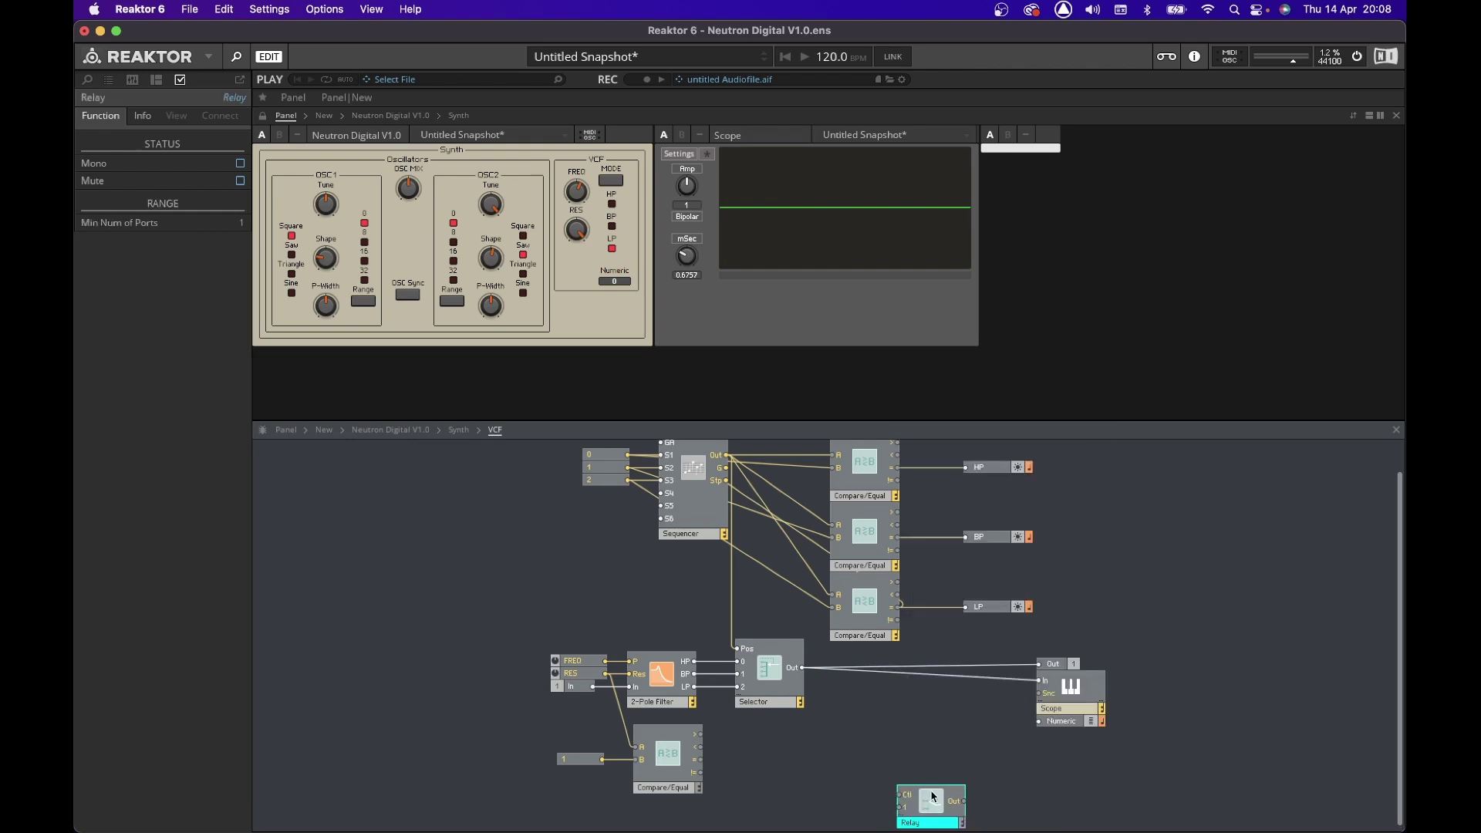
left_click_drag(932, 797, 947, 729)
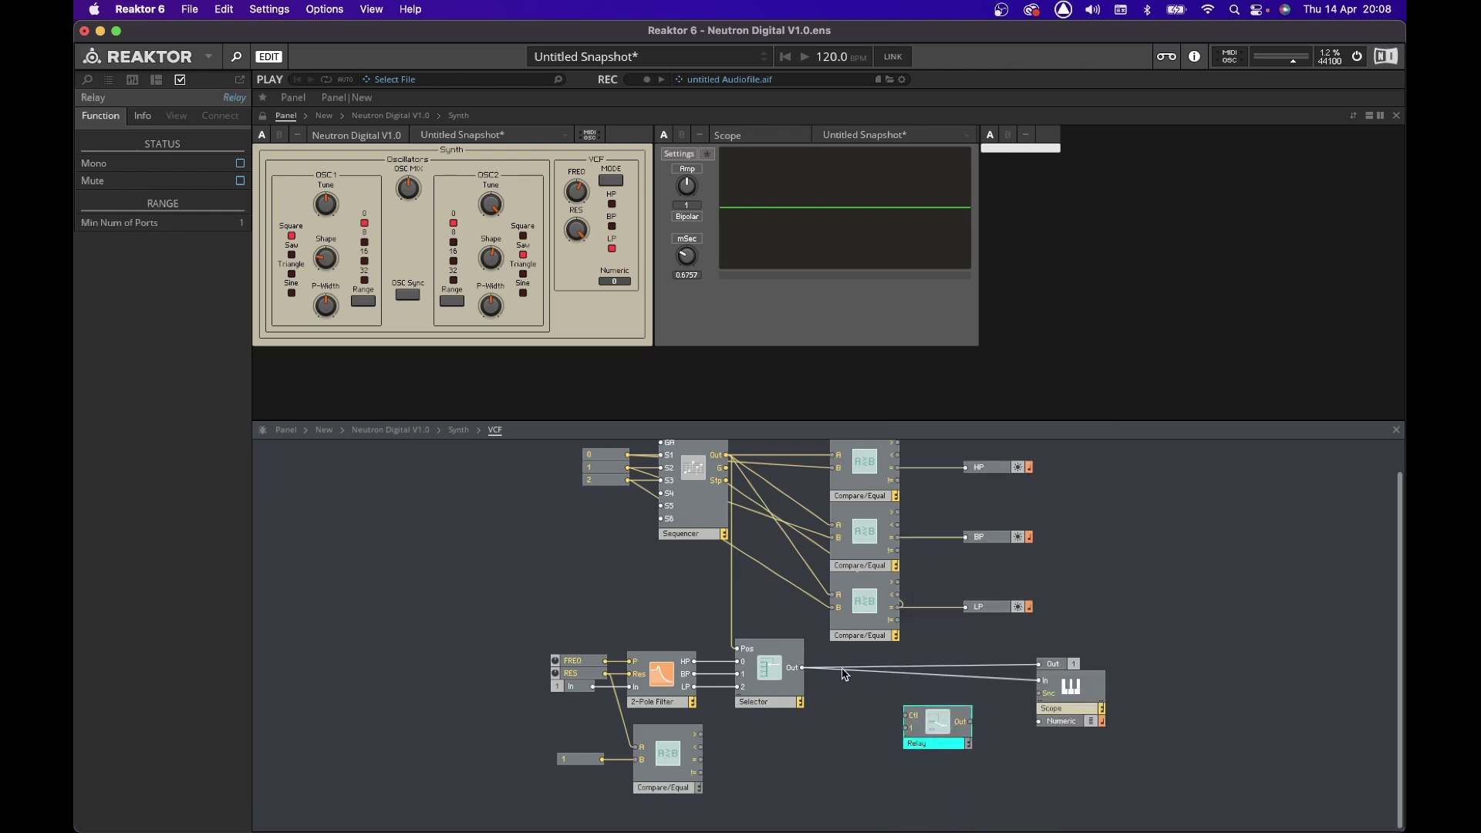
Add a Multiply module fed by the Selector's output, and connect the lower Compare/Equal's equal output to the Relay's control input.
double_click(864, 694)
type("rela")
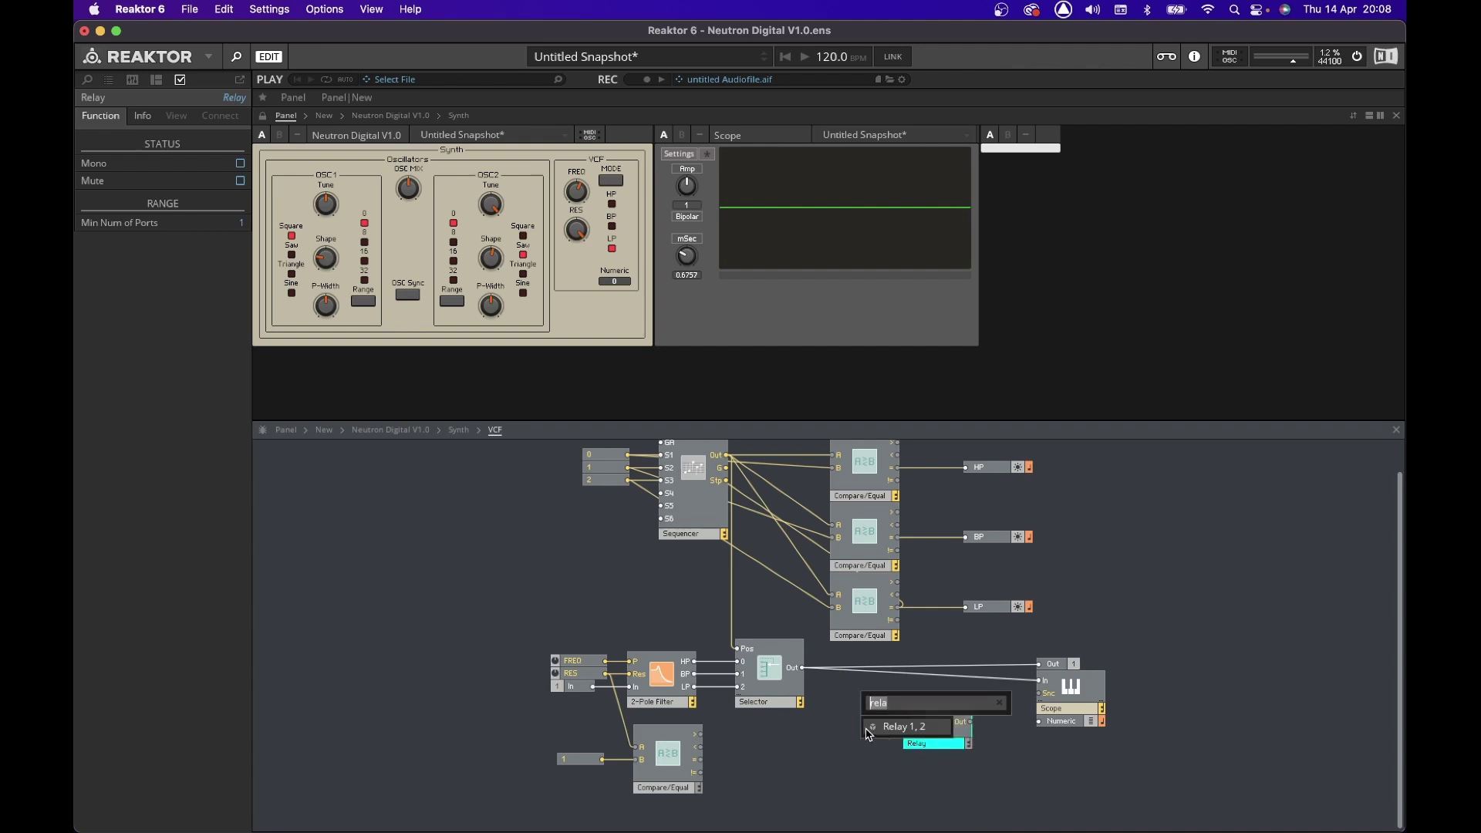
type("*")
key("Return")
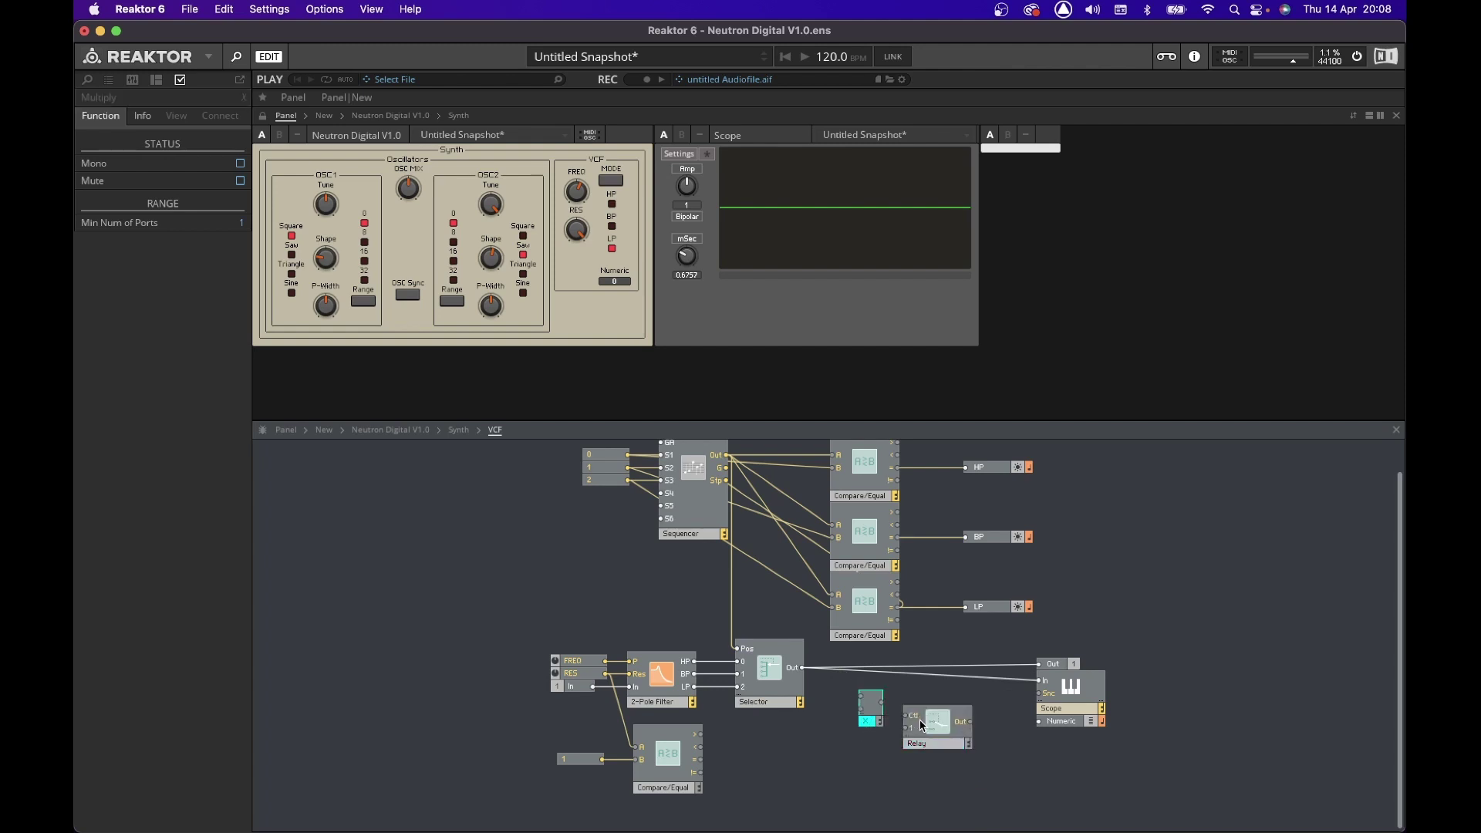
left_click_drag(909, 716, 701, 760)
left_click_drag(858, 702, 803, 667)
Create a constant of 0.5 on the Multiply module's free input and place both modules beside the Selector.
right_click(862, 713)
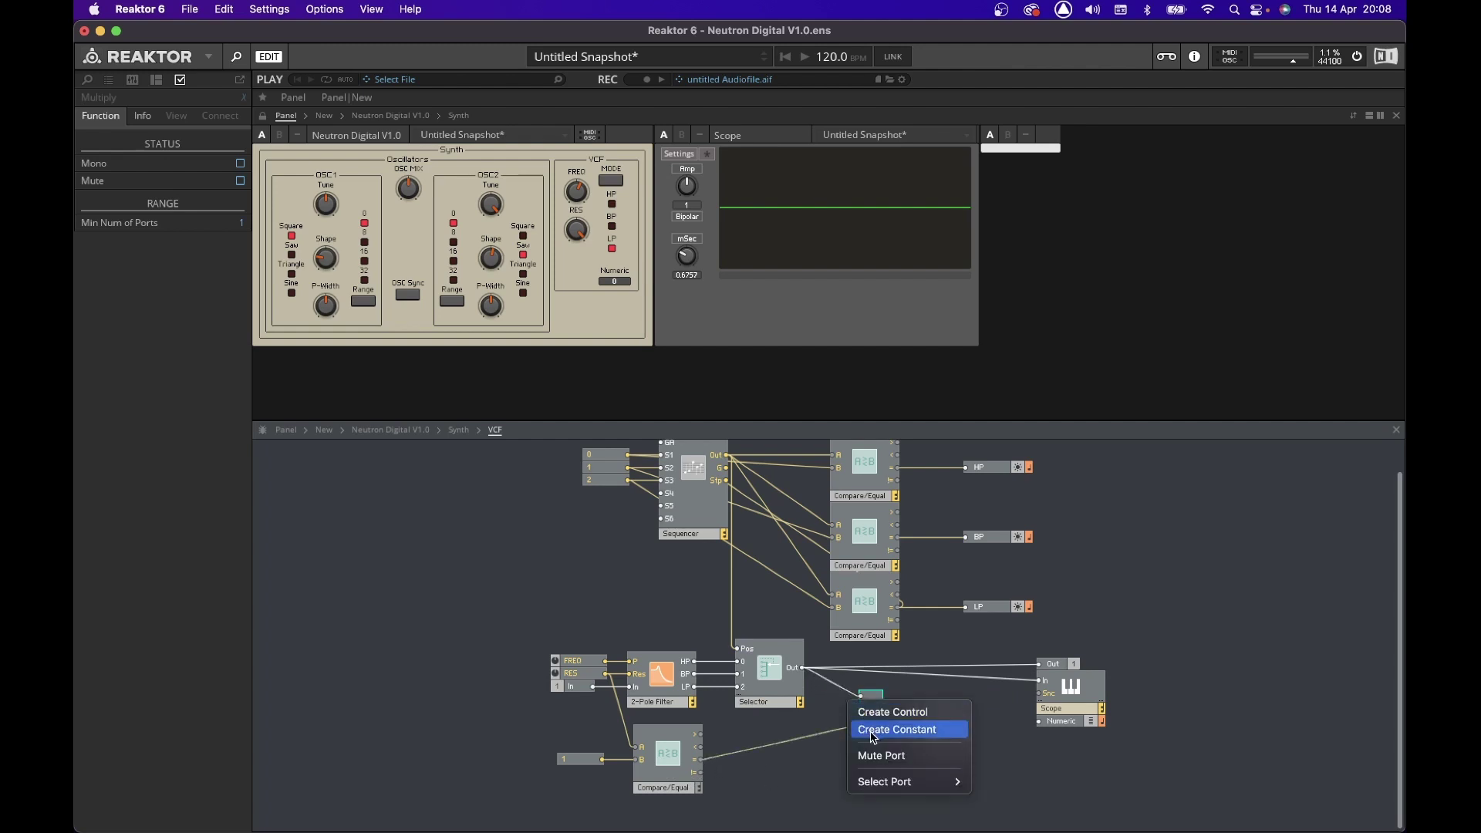
left_click(872, 731)
double_click(816, 716)
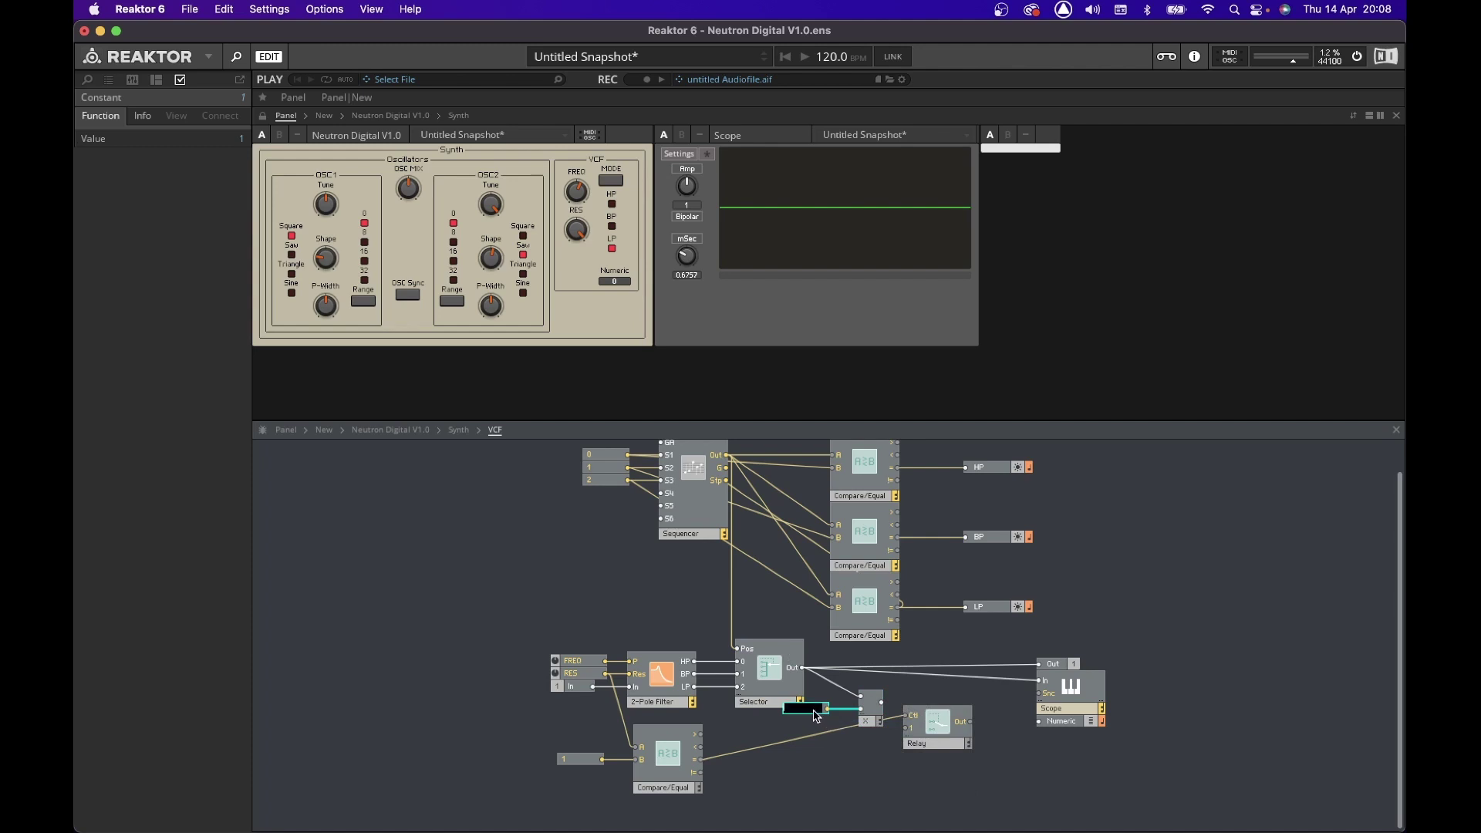
key("Return")
left_click_drag(797, 712, 869, 710)
left_click(825, 679)
key("Up")
key("Up")
key("Up")
key("Up")
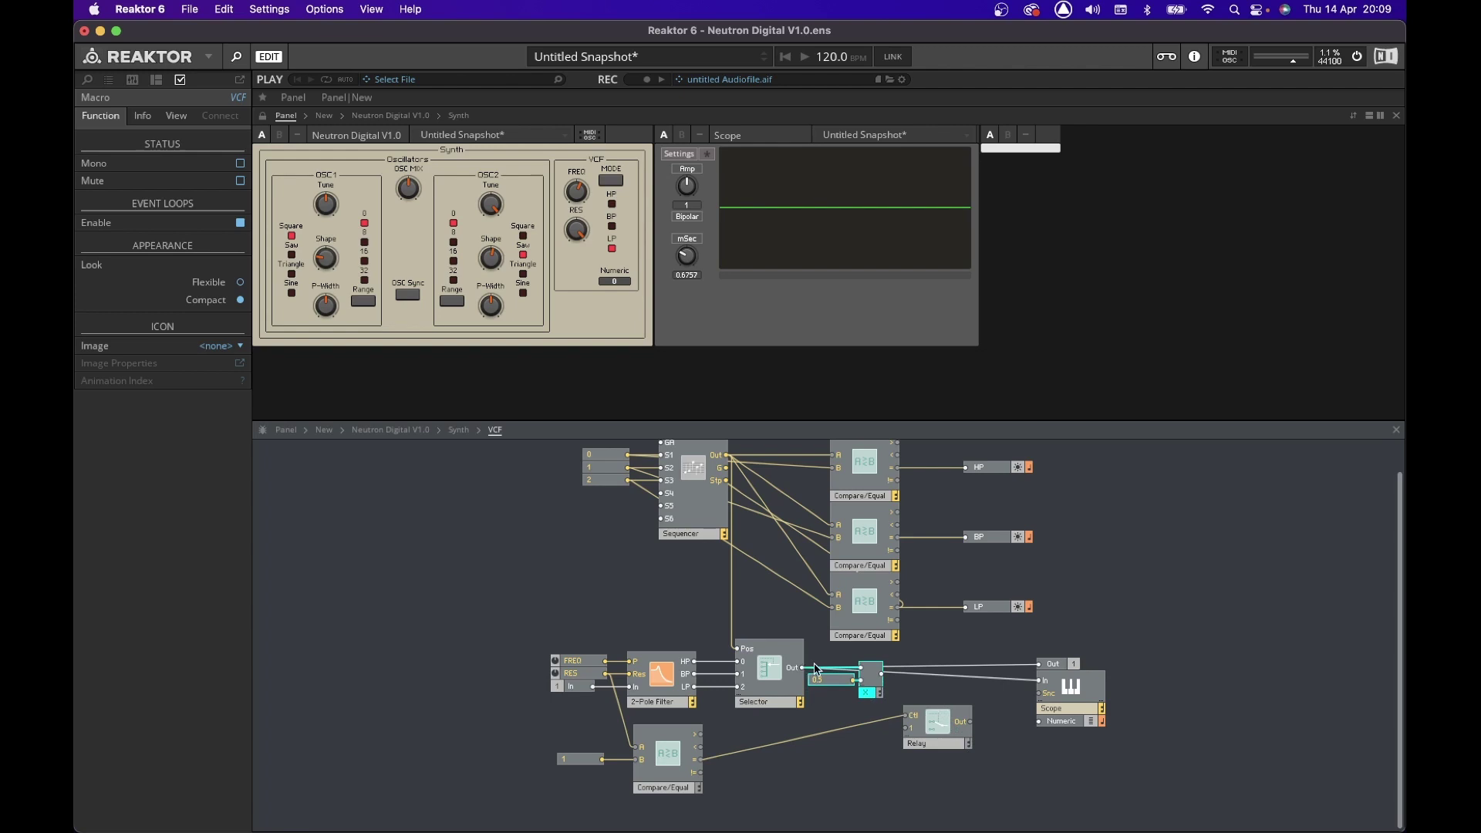
Wire the Multiply output to Relay input 1, the Selector output to Relay input 0, and the Relay output to Out and Scope.
left_click_drag(884, 679, 905, 727)
left_click(802, 771)
left_click_drag(815, 680, 1039, 680)
left_click_drag(969, 733, 1041, 681)
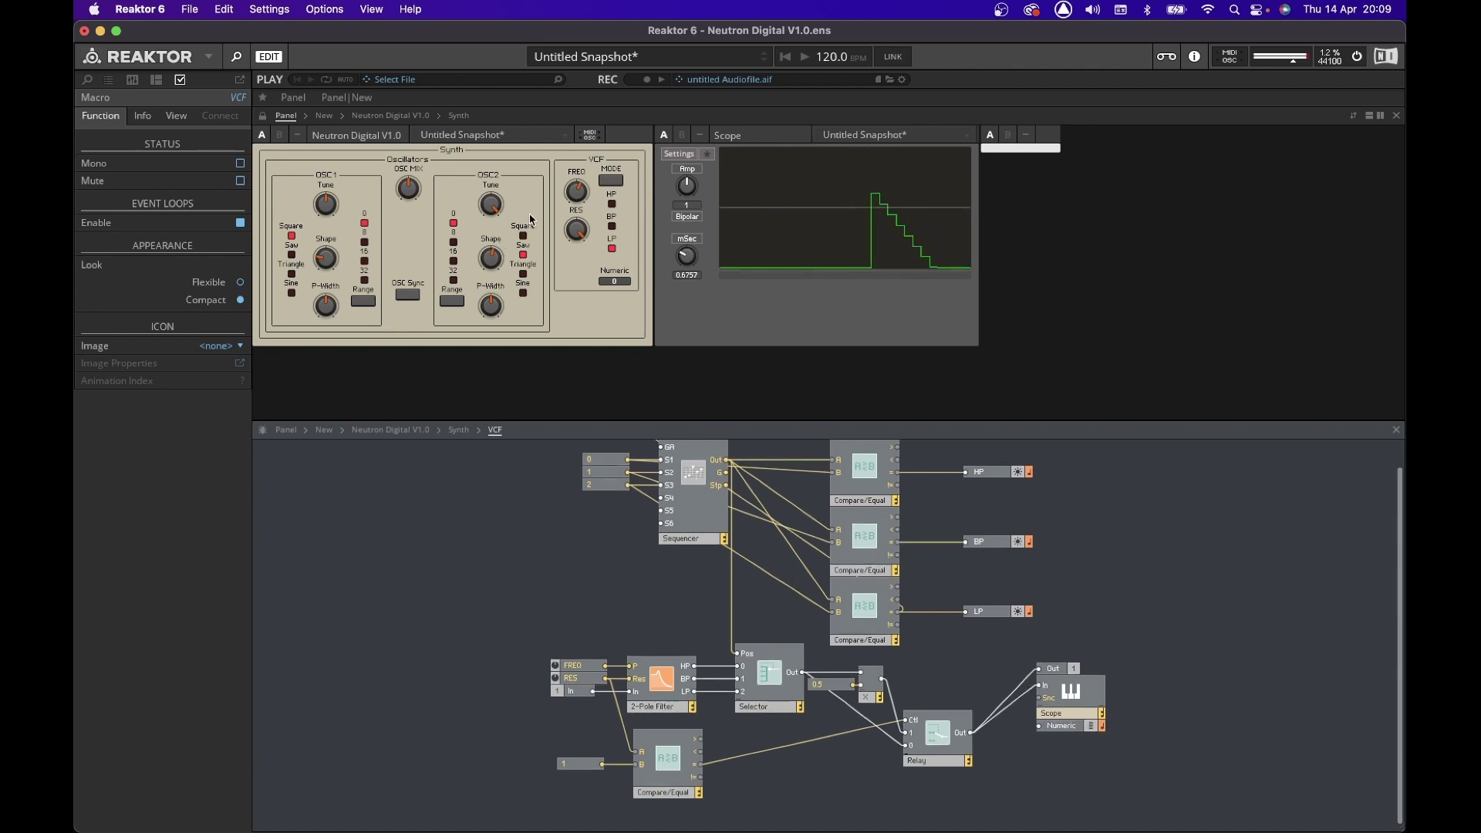
Examine the Relay's waveform on the Scope while adjusting the RES and FREQ knobs and the mSec time range.
left_click(575, 236)
left_click_drag(575, 238, 575, 220)
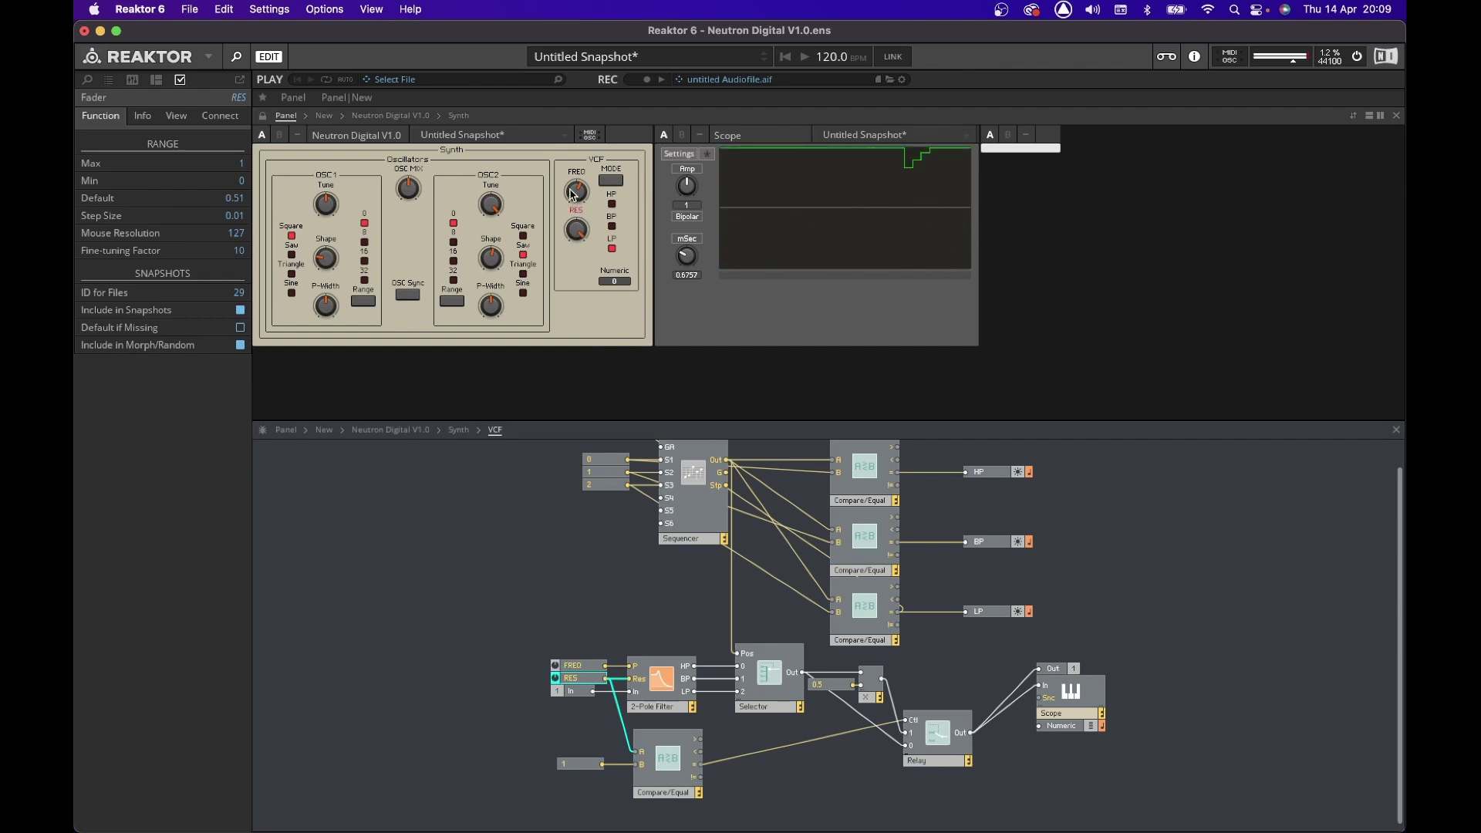
left_click(577, 193)
mouse_move(578, 209)
left_mouse_down()
mouse_move(581, 222)
mouse_move(572, 170)
left_mouse_up()
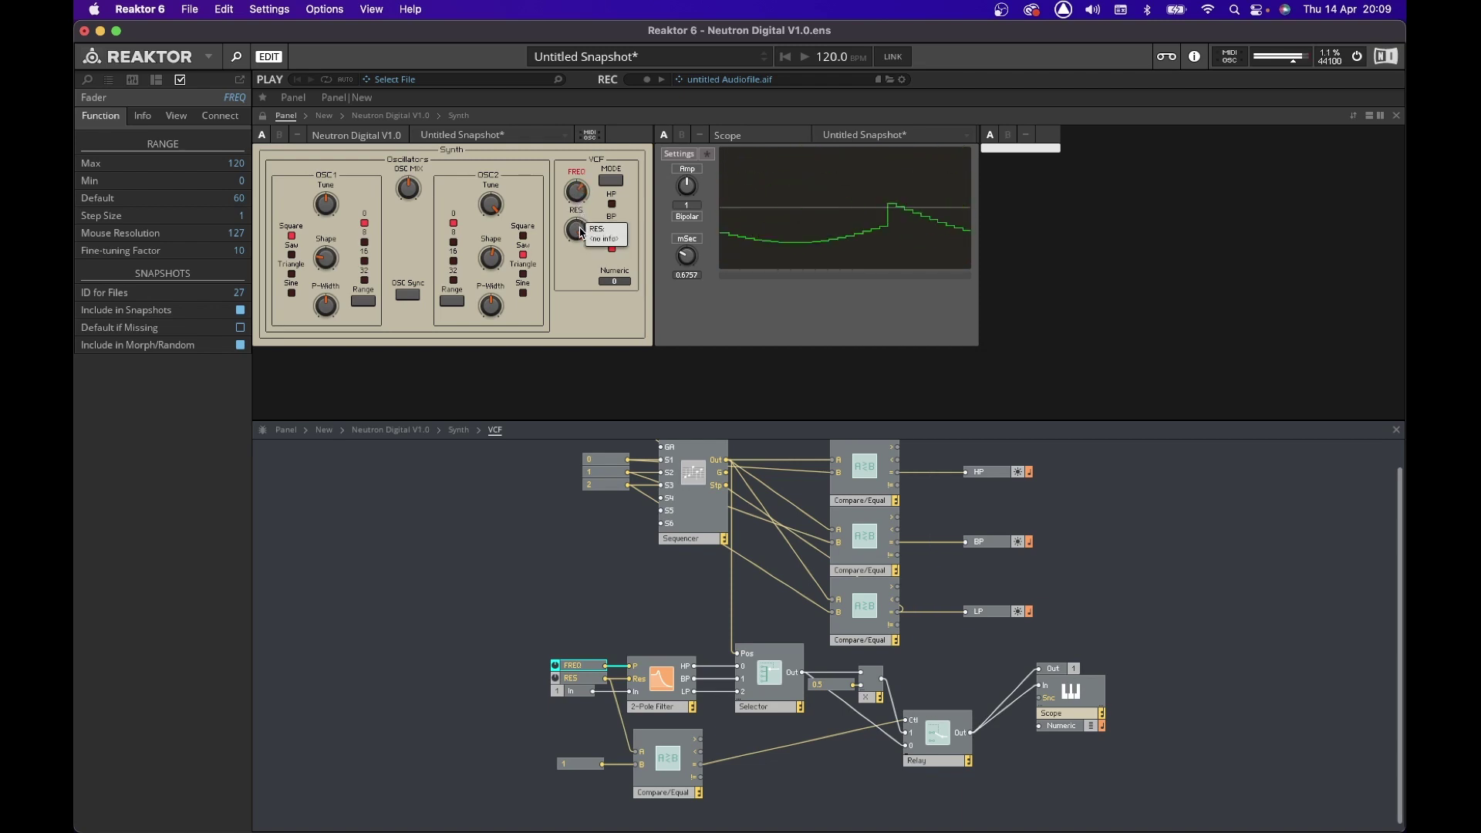
left_click_drag(687, 256, 697, 199)
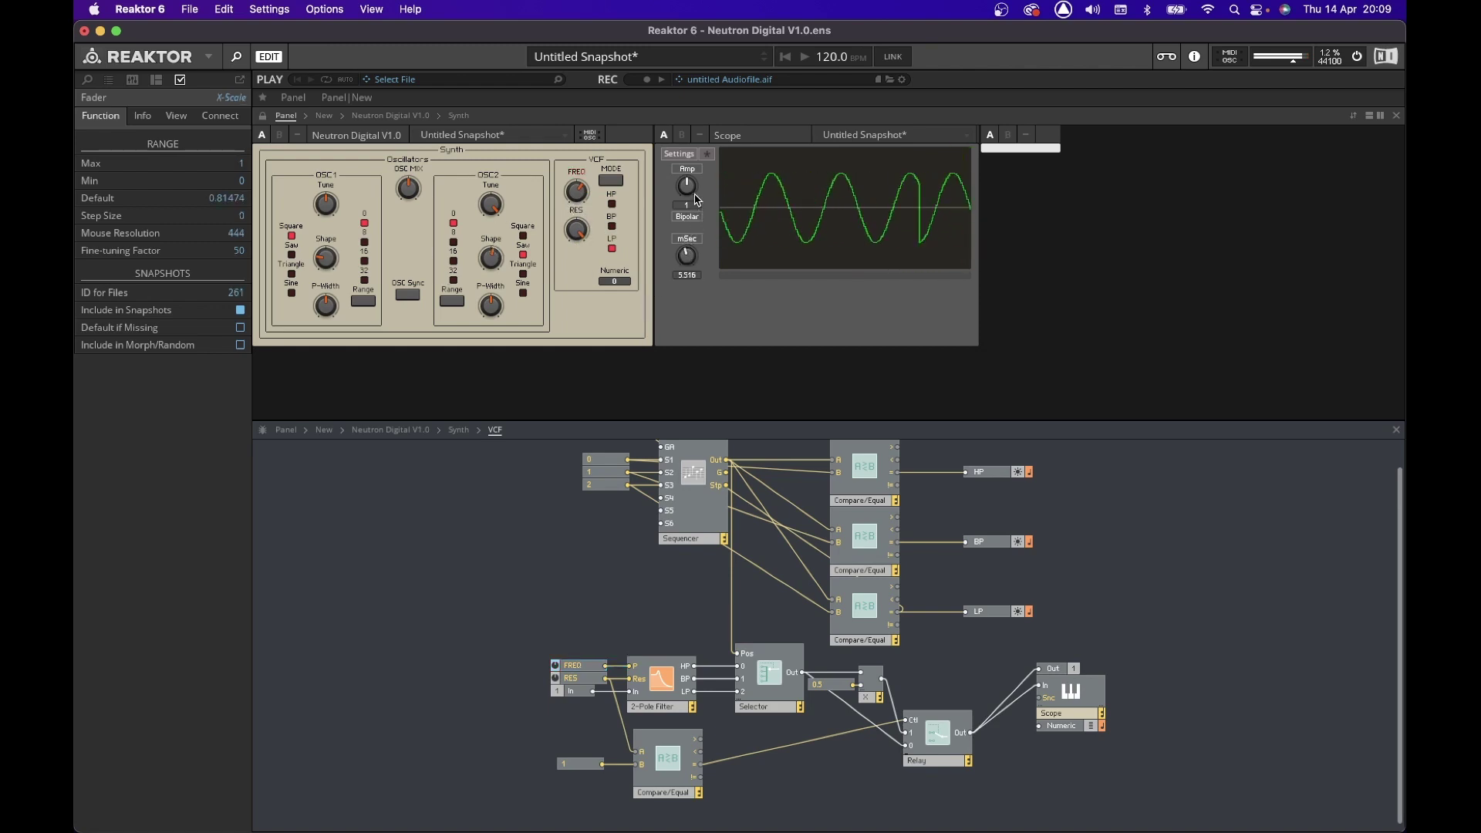
left_click(582, 201)
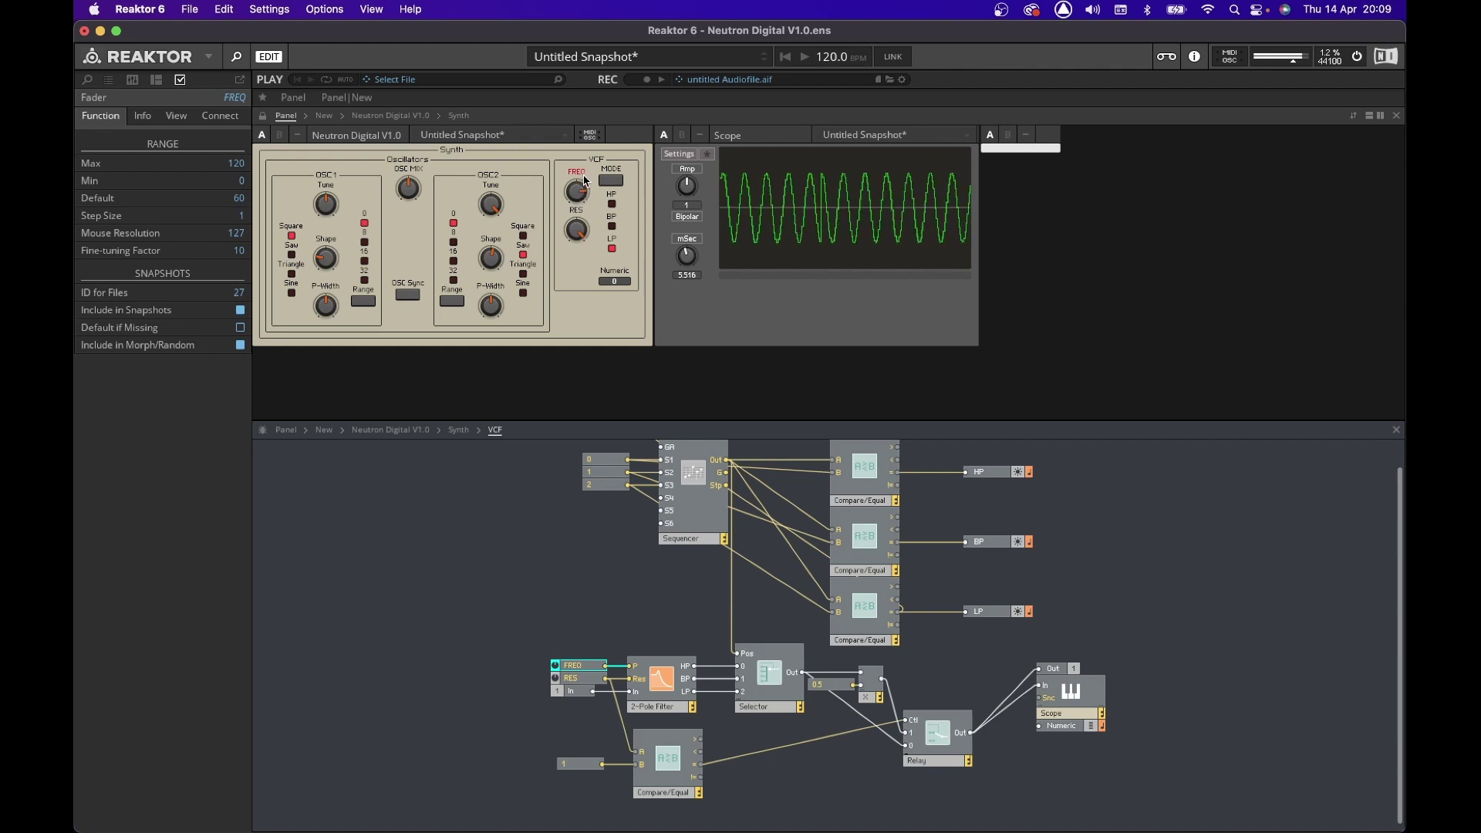
Check the Relay's output on the Numeric readout while turning the RES knob.
left_click(574, 232)
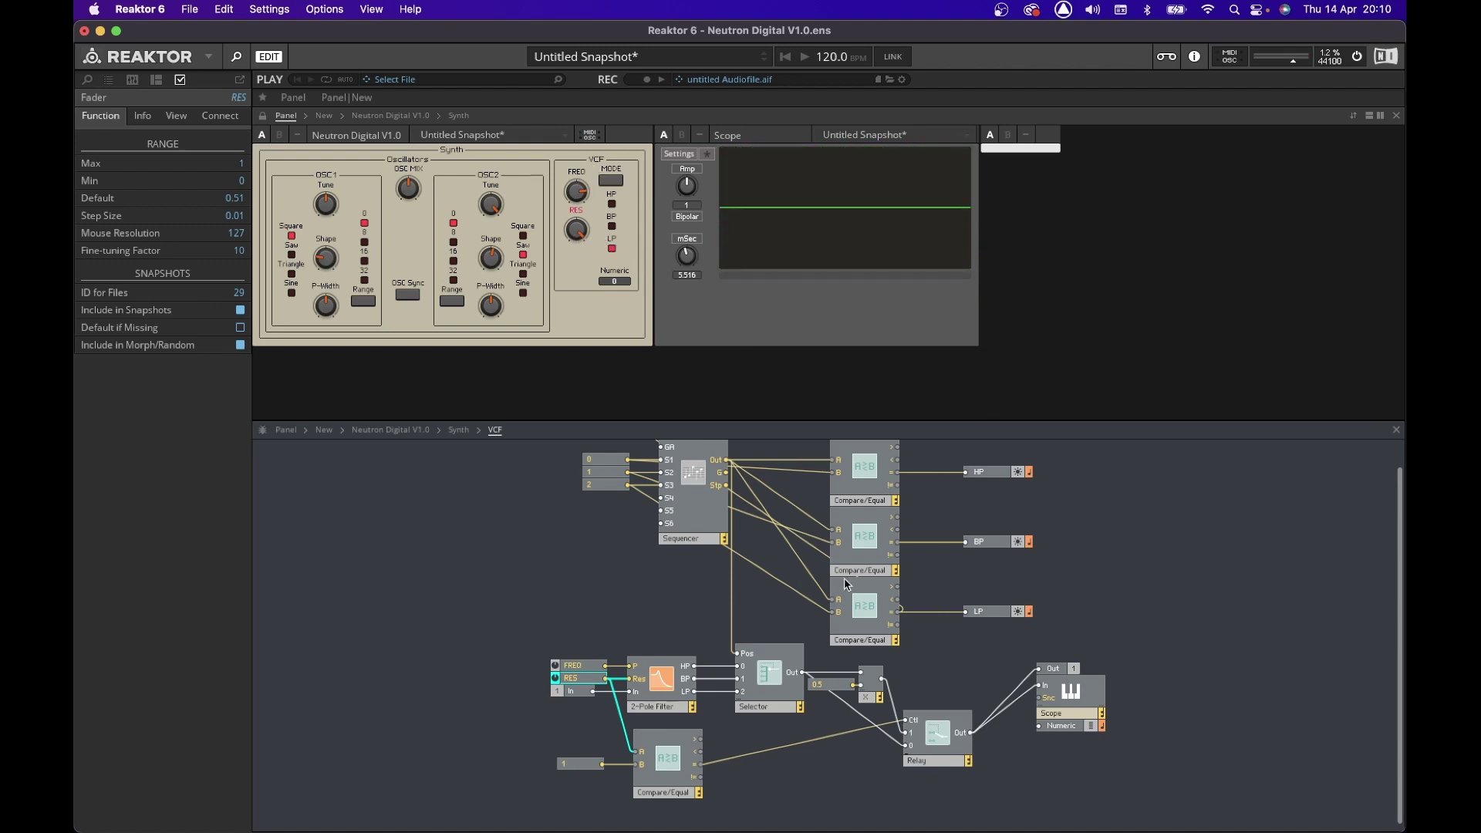
left_click_drag(1041, 727, 968, 734)
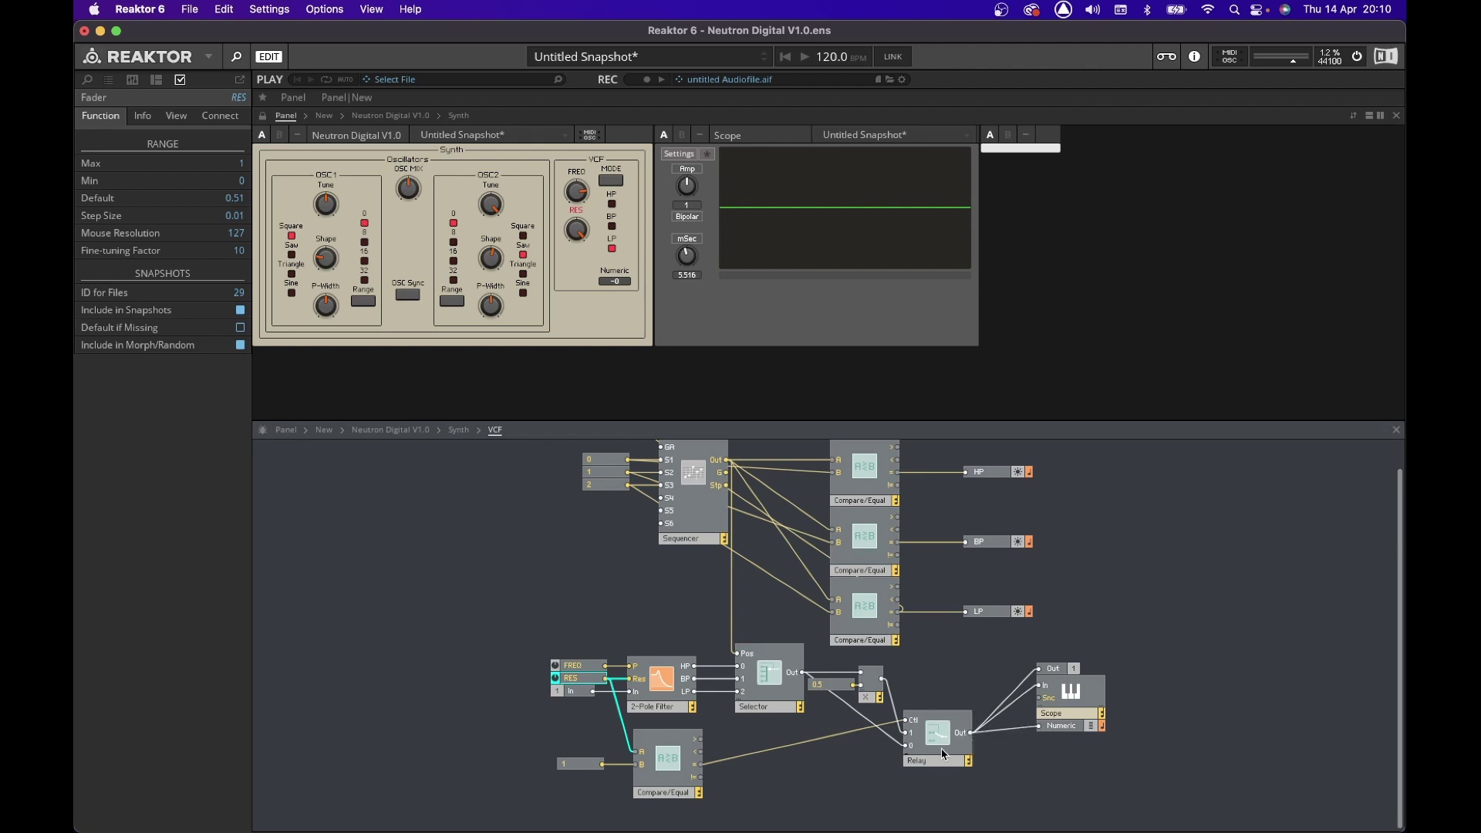
left_click(576, 236)
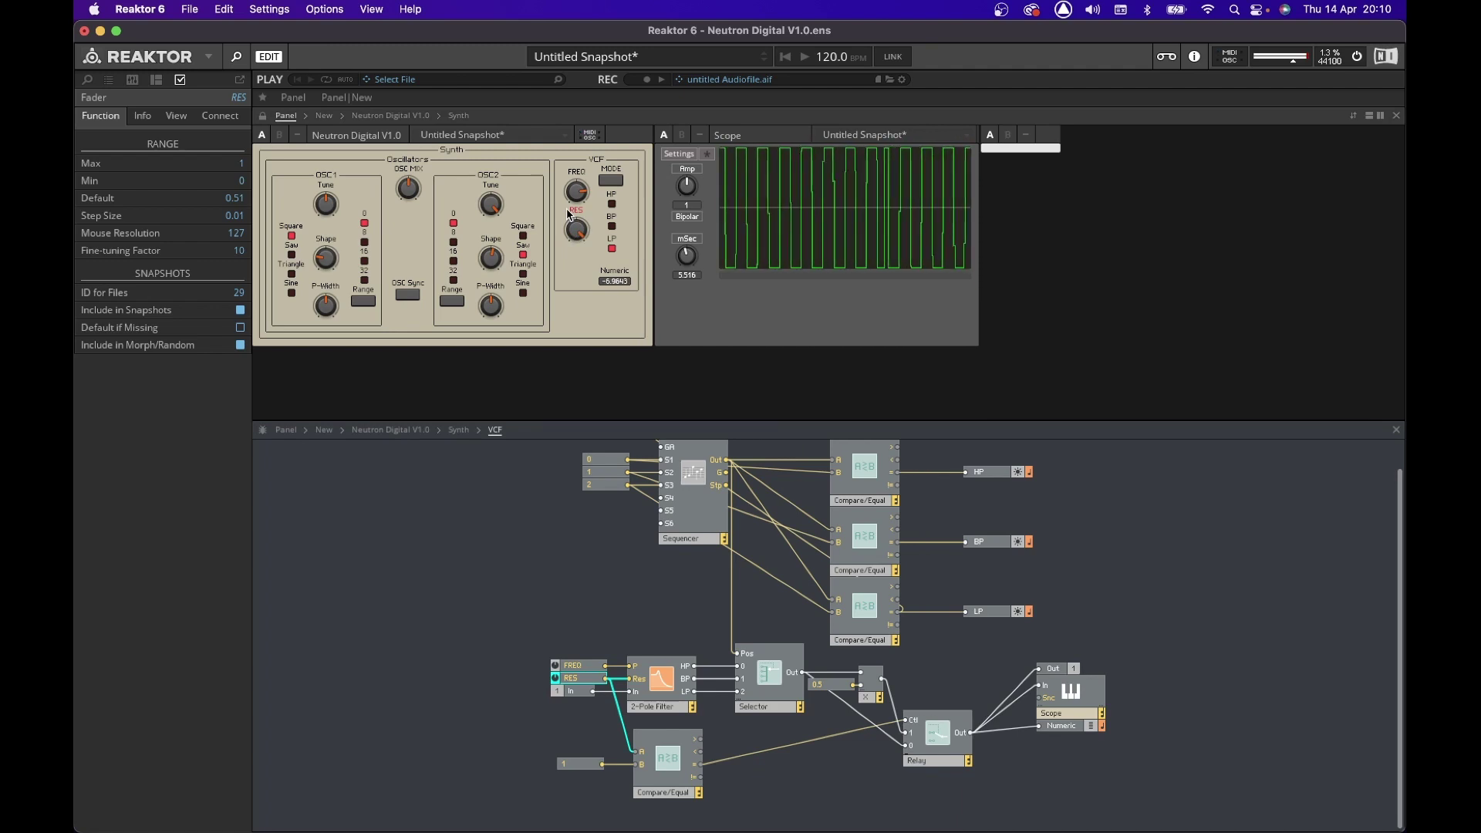
Try 0.9 for the constant feeding the Multiply module, and set it to 0.1.
left_click(830, 684)
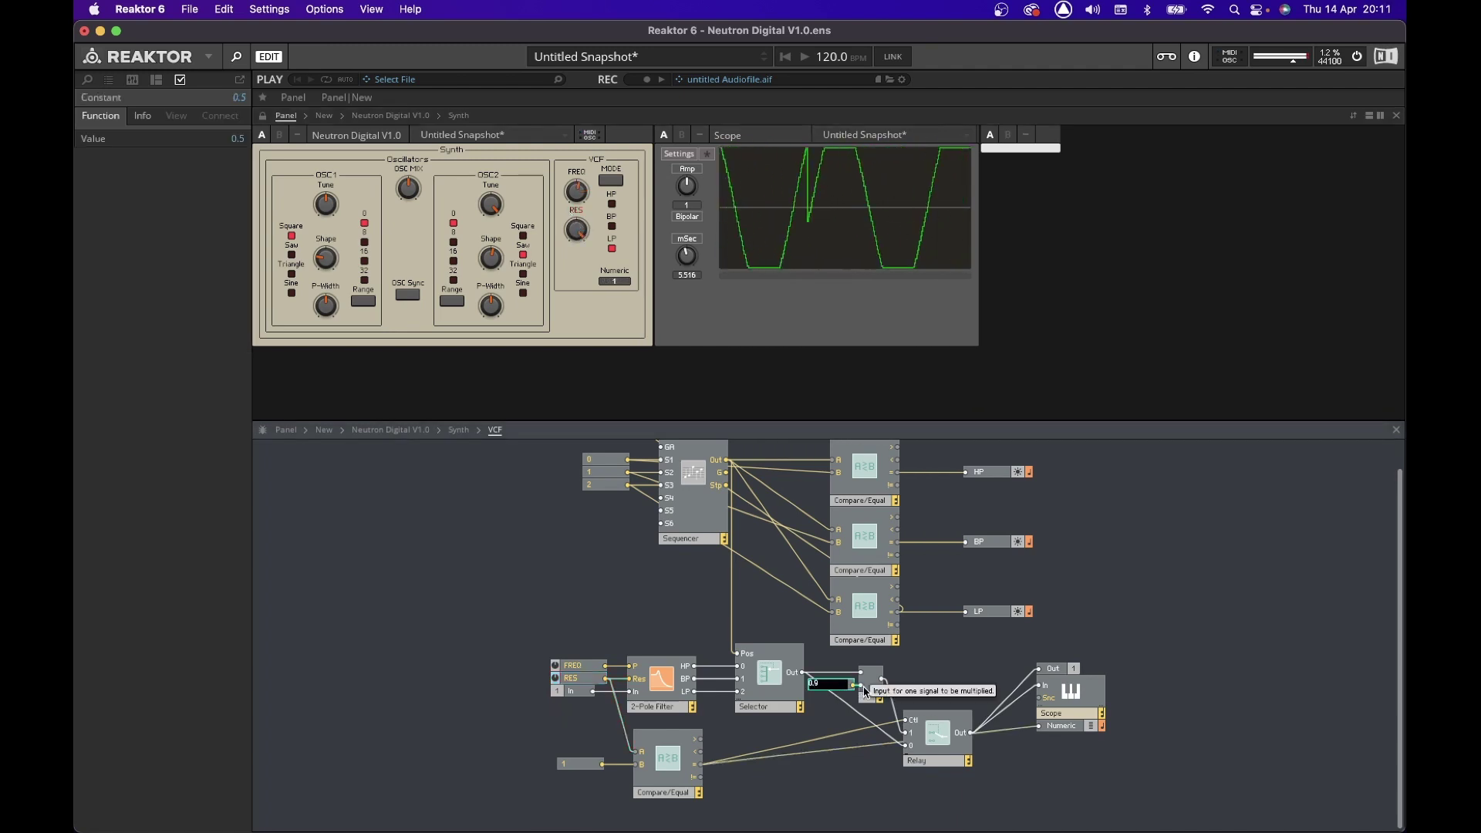
type("0.9")
key("Return")
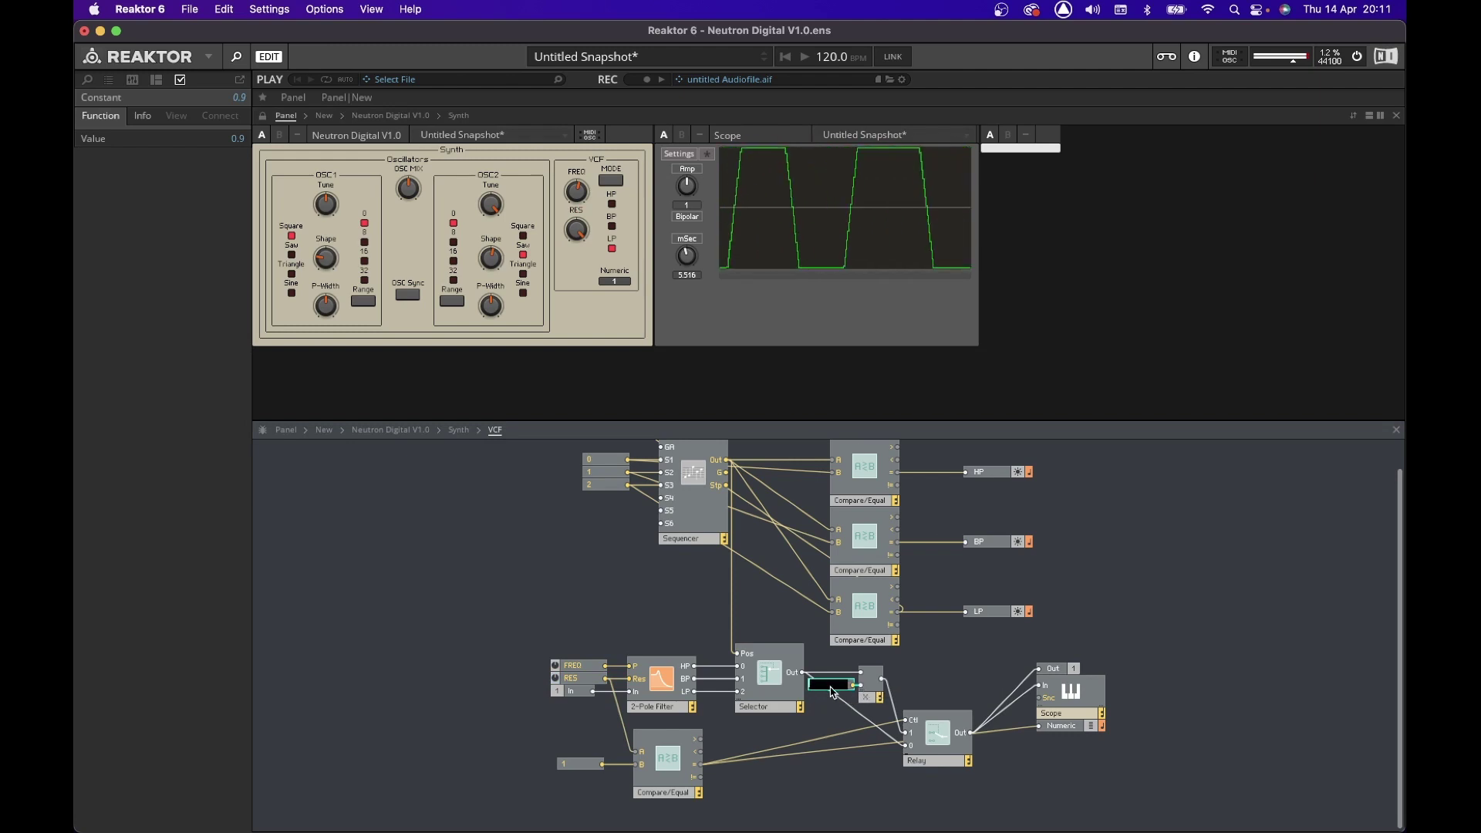
type("0.1")
key("Return")
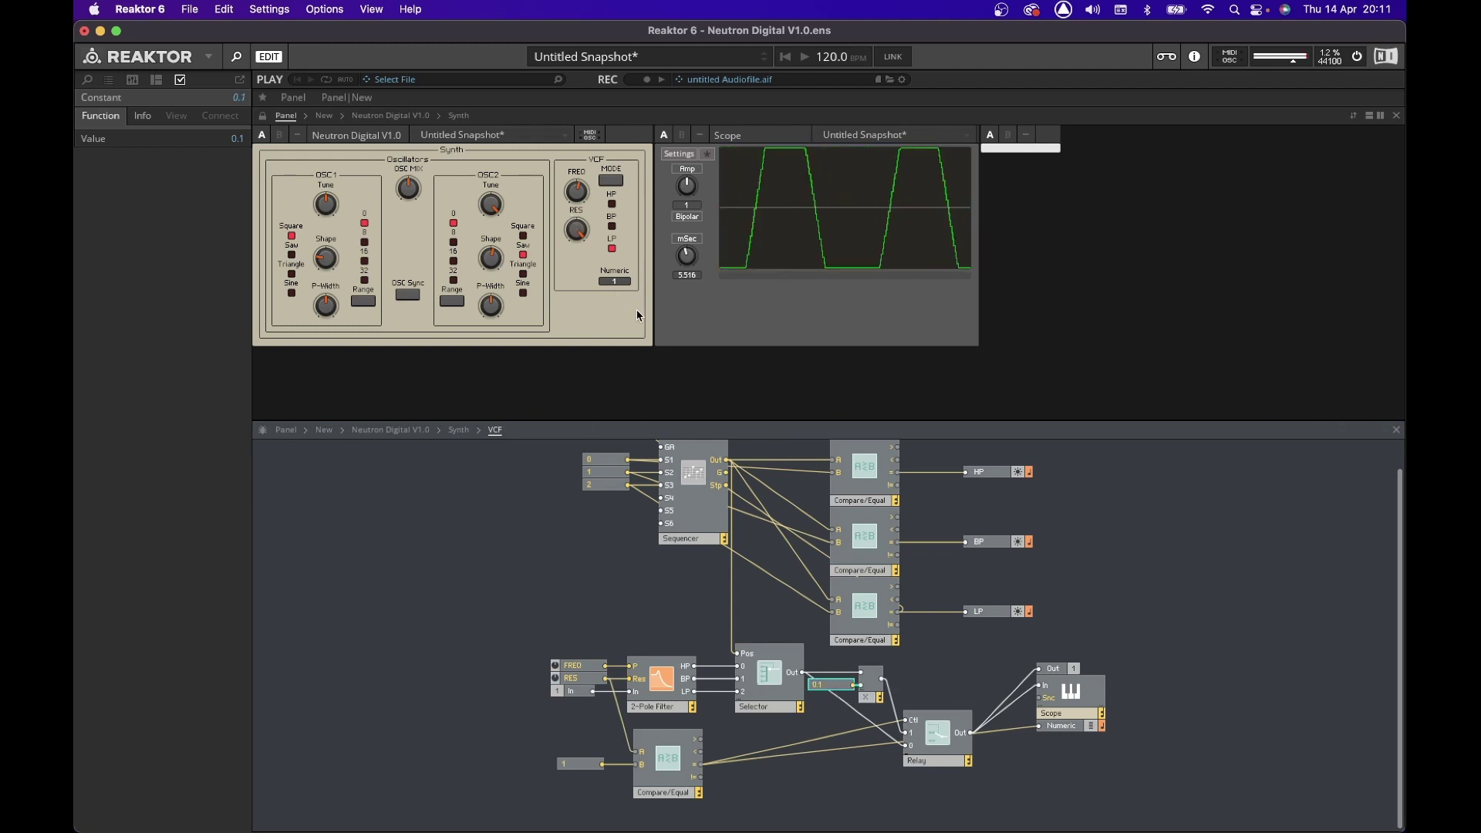
Compare the Scope waveform while turning the RES knob up to and away from its maximum.
left_click(580, 237)
left_click_drag(579, 245, 582, 186)
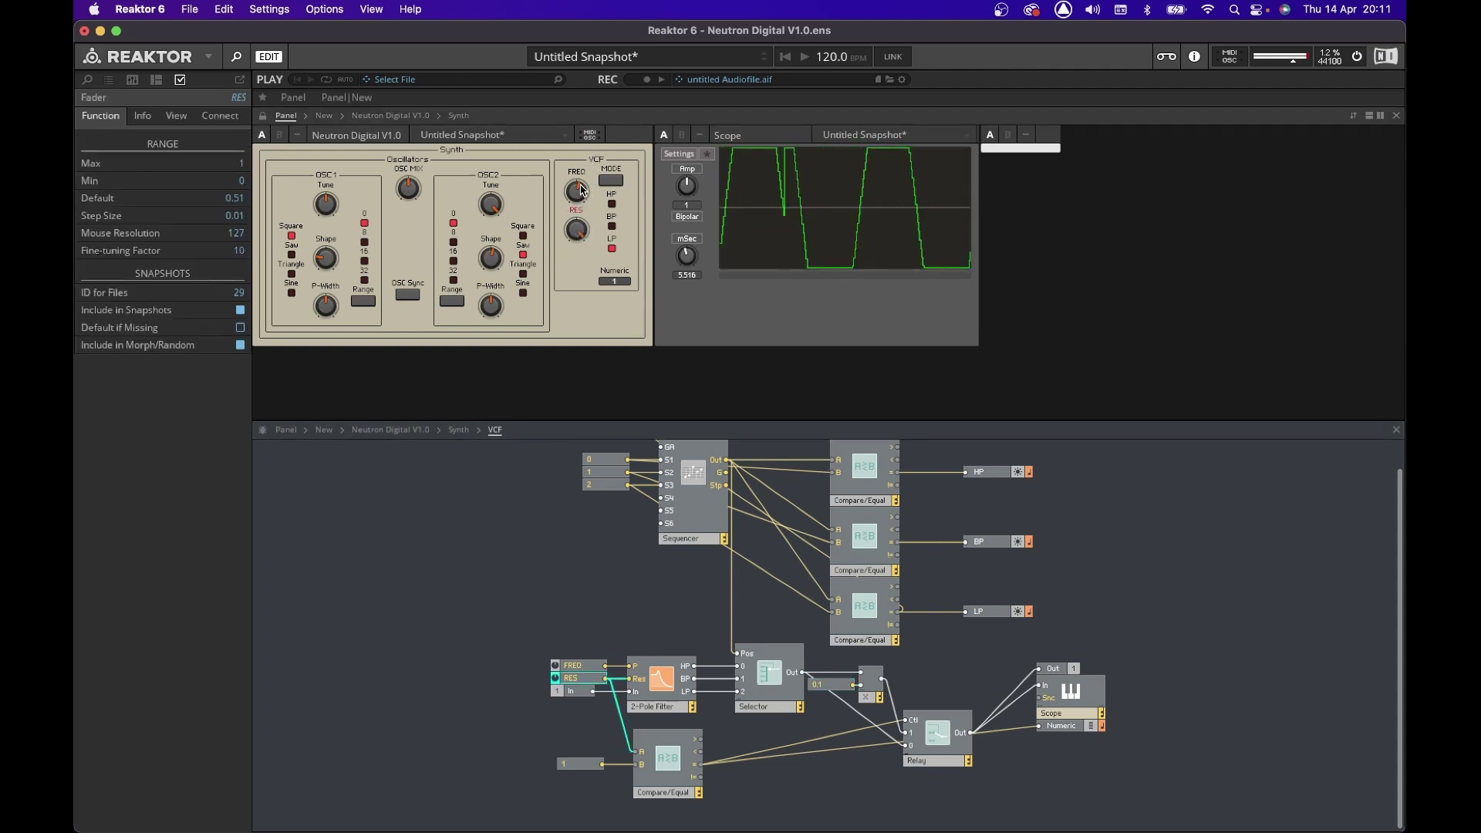
mouse_move(586, 238)
left_mouse_down()
mouse_move(578, 169)
mouse_move(582, 240)
left_mouse_up()
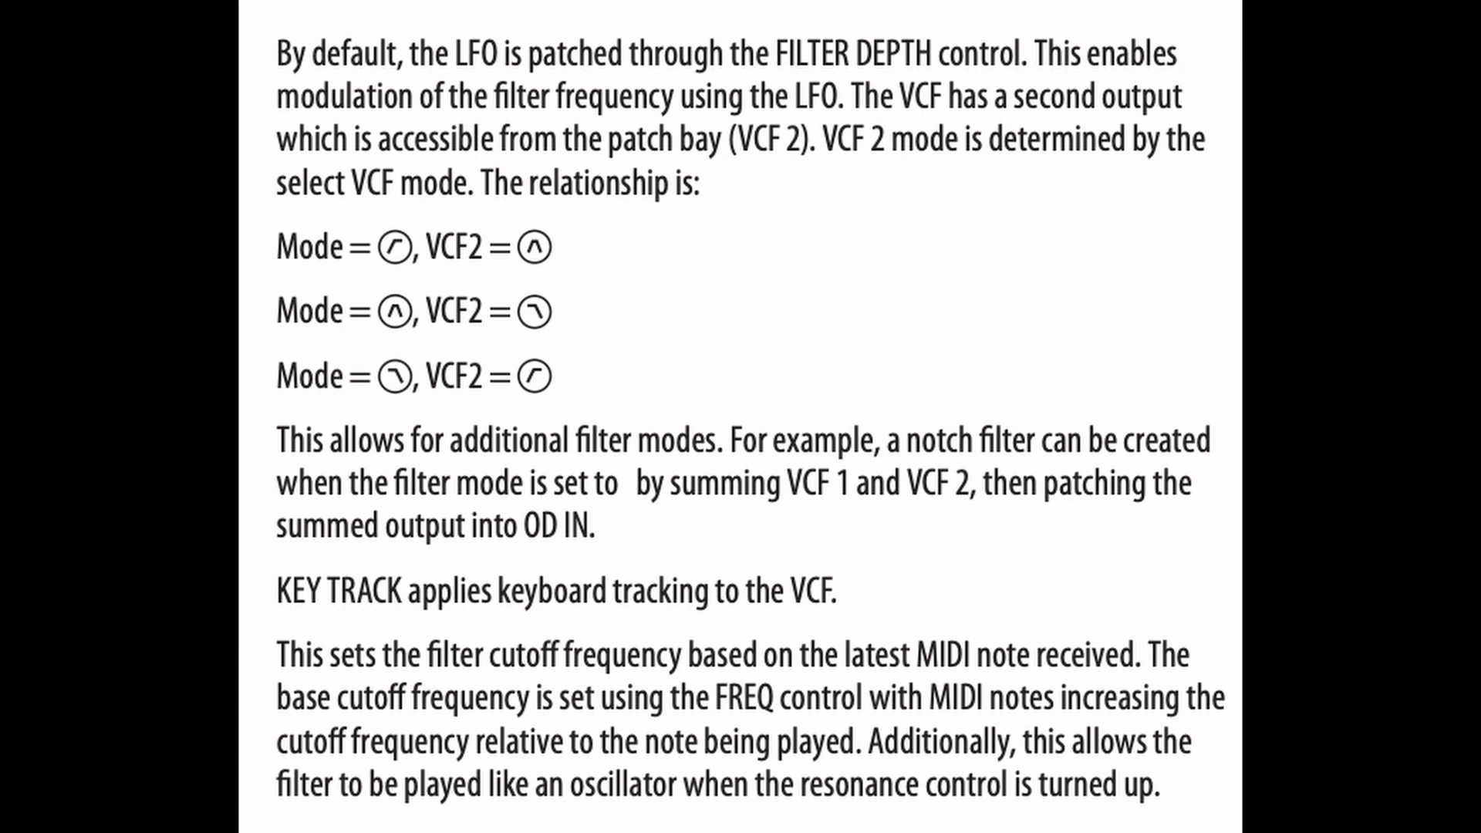
Add two Knob modules, stacked one below the other, in the empty area of the VCF structure.
right_click(313, 521)
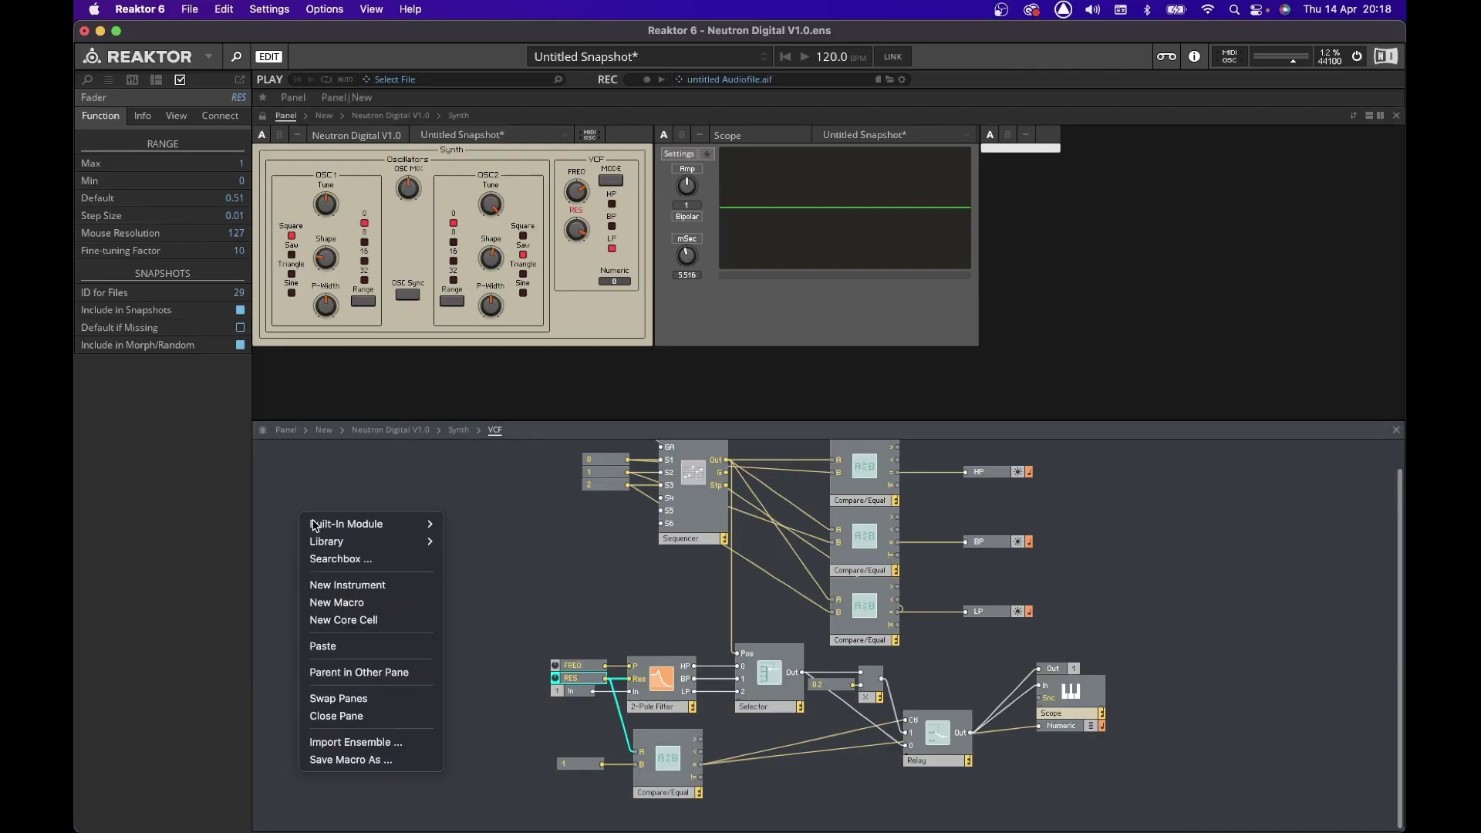
mouse_move(330, 522)
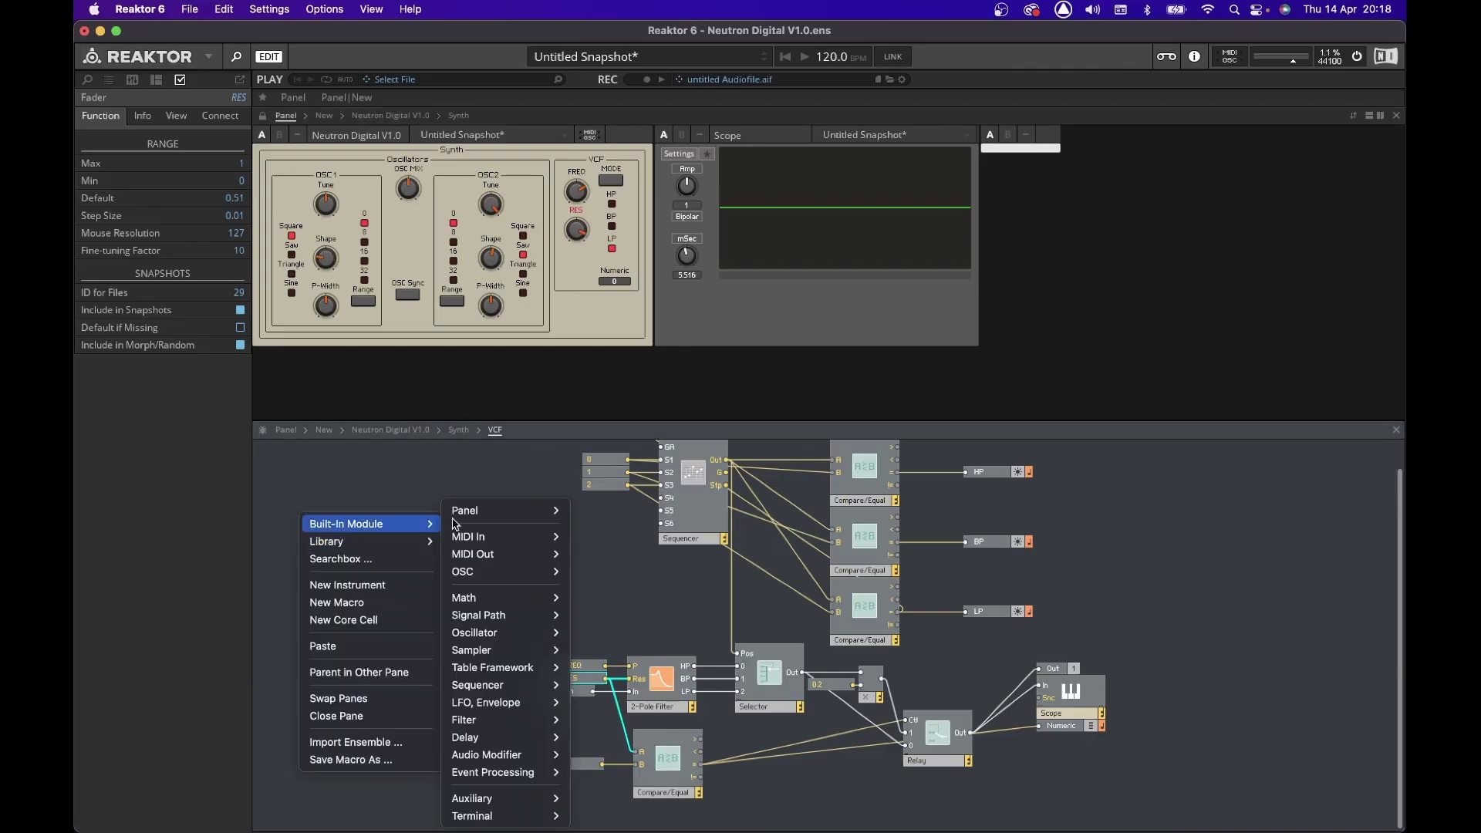
mouse_move(463, 509)
left_click(605, 396)
right_click(330, 523)
left_click(333, 569)
left_click_drag(342, 534, 337, 540)
Rename the two new knobs MOD DEPTH and ENV DEPTH.
double_click(339, 526)
type("MOD")
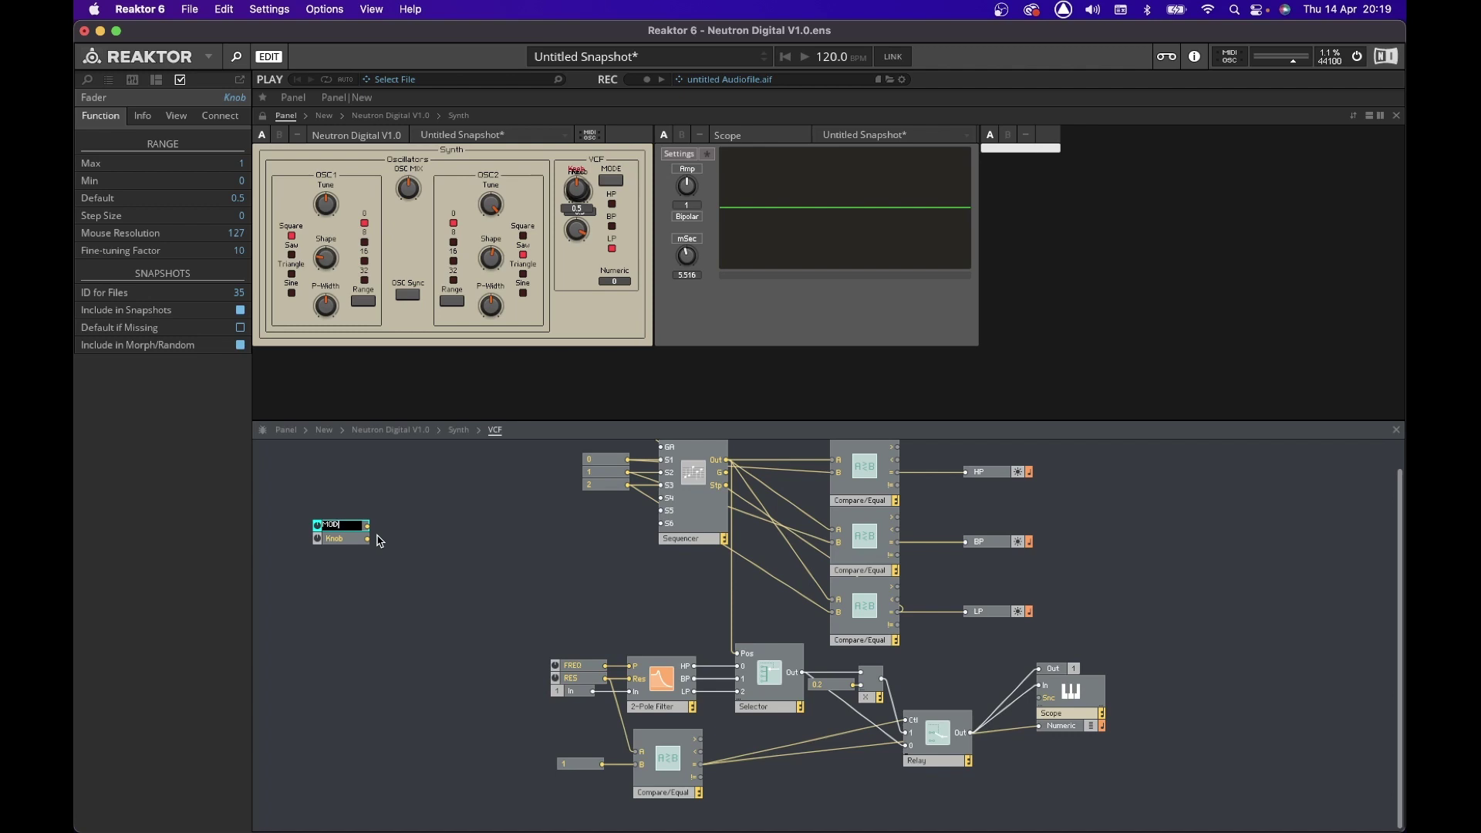
type(" DEPTH")
key("Return")
double_click(347, 538)
type("ENV DEPTH")
key("Return")
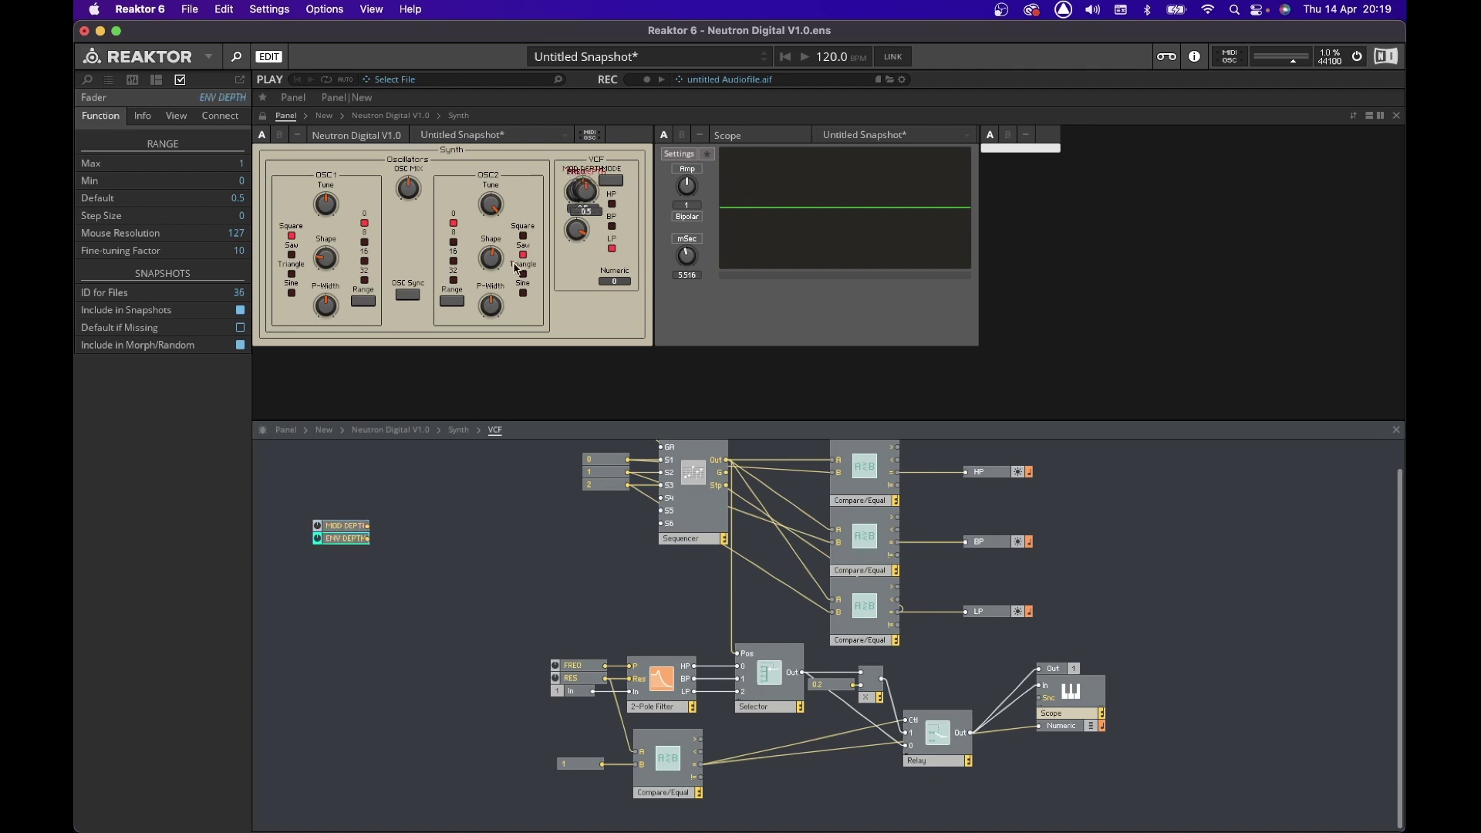
Arrange MOD DEPTH and ENV DEPTH below RES on the unlocked panel and set both knobs' step size to 0.01.
left_click(262, 115)
left_click_drag(593, 203, 564, 330)
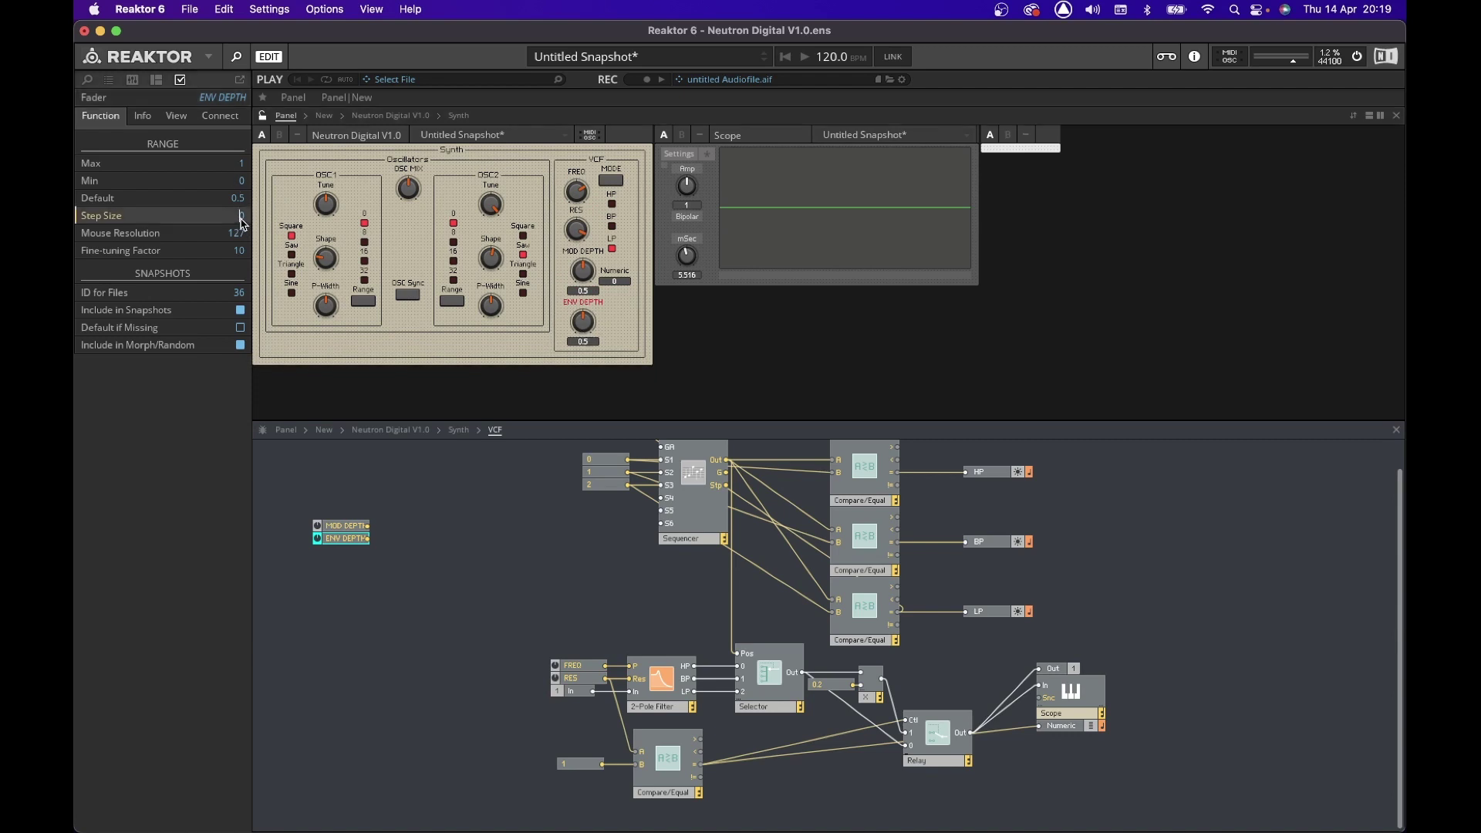
type("0.01")
left_click(577, 280)
double_click(236, 217)
type("0.01")
Hide the value displays of ENV DEPTH and MOD DEPTH and align the VCF knobs in one column on the panel.
left_click(579, 303)
left_click(176, 116)
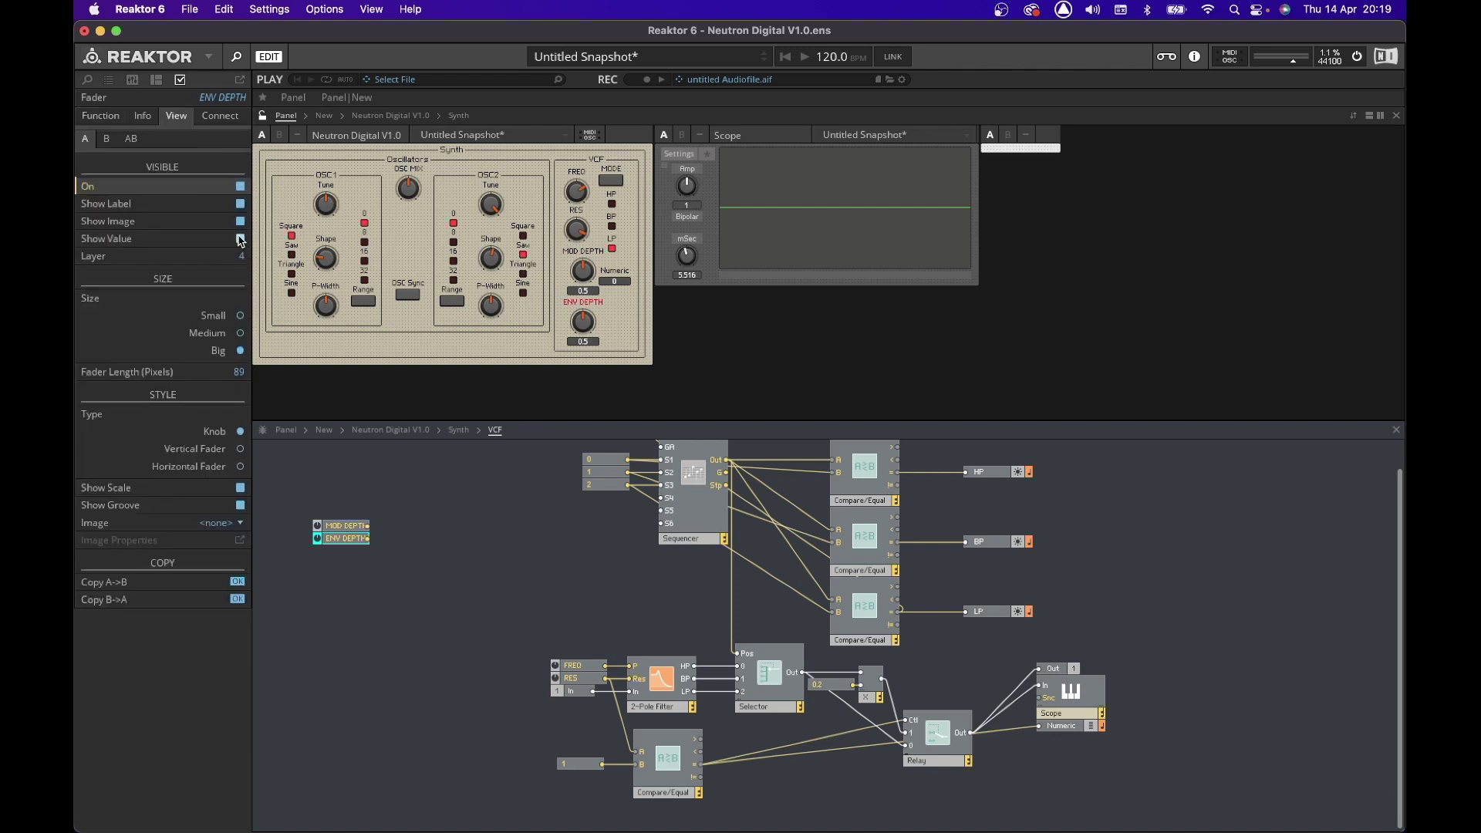
left_click(240, 238)
left_click(583, 270)
left_click_drag(603, 266, 577, 292)
left_click(599, 161)
left_click_drag(576, 207, 581, 175)
Insert an Add module before the 2-Pole Filter and connect the FREQ knob to its first input.
left_click(498, 635)
key("Return")
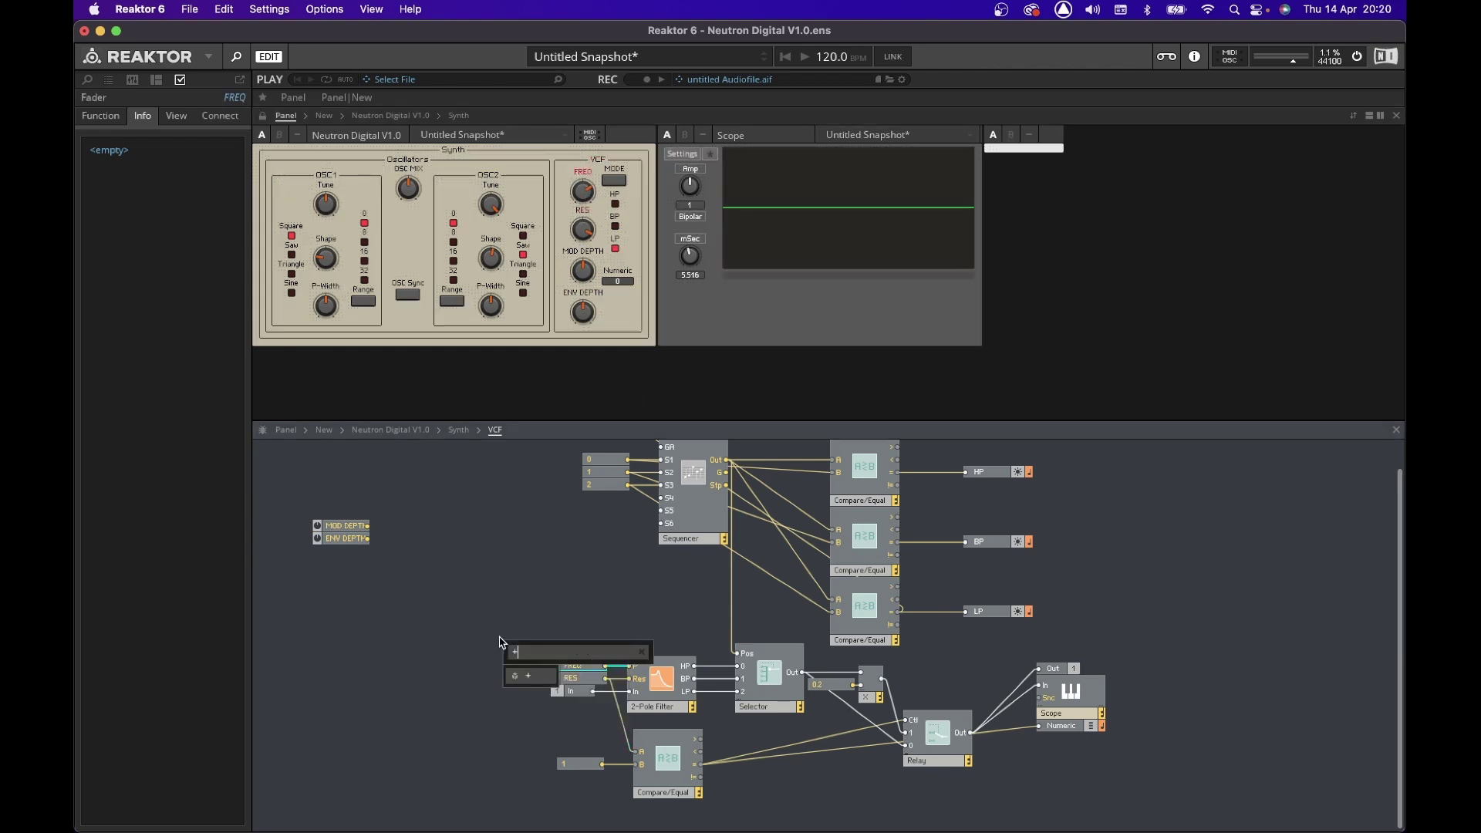
key("Return")
left_click_drag(512, 644, 517, 557)
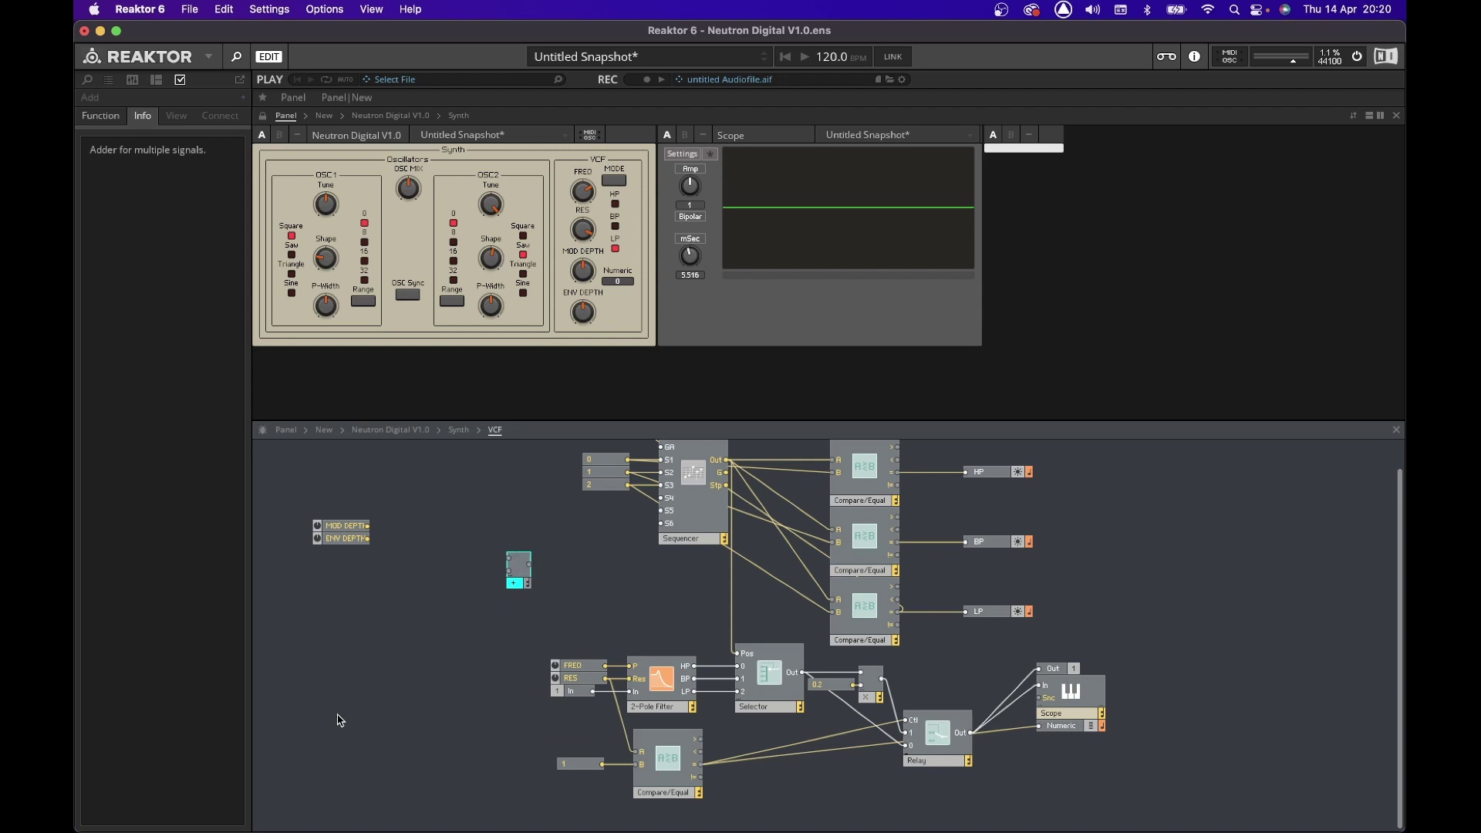
left_click_drag(370, 663, 498, 683)
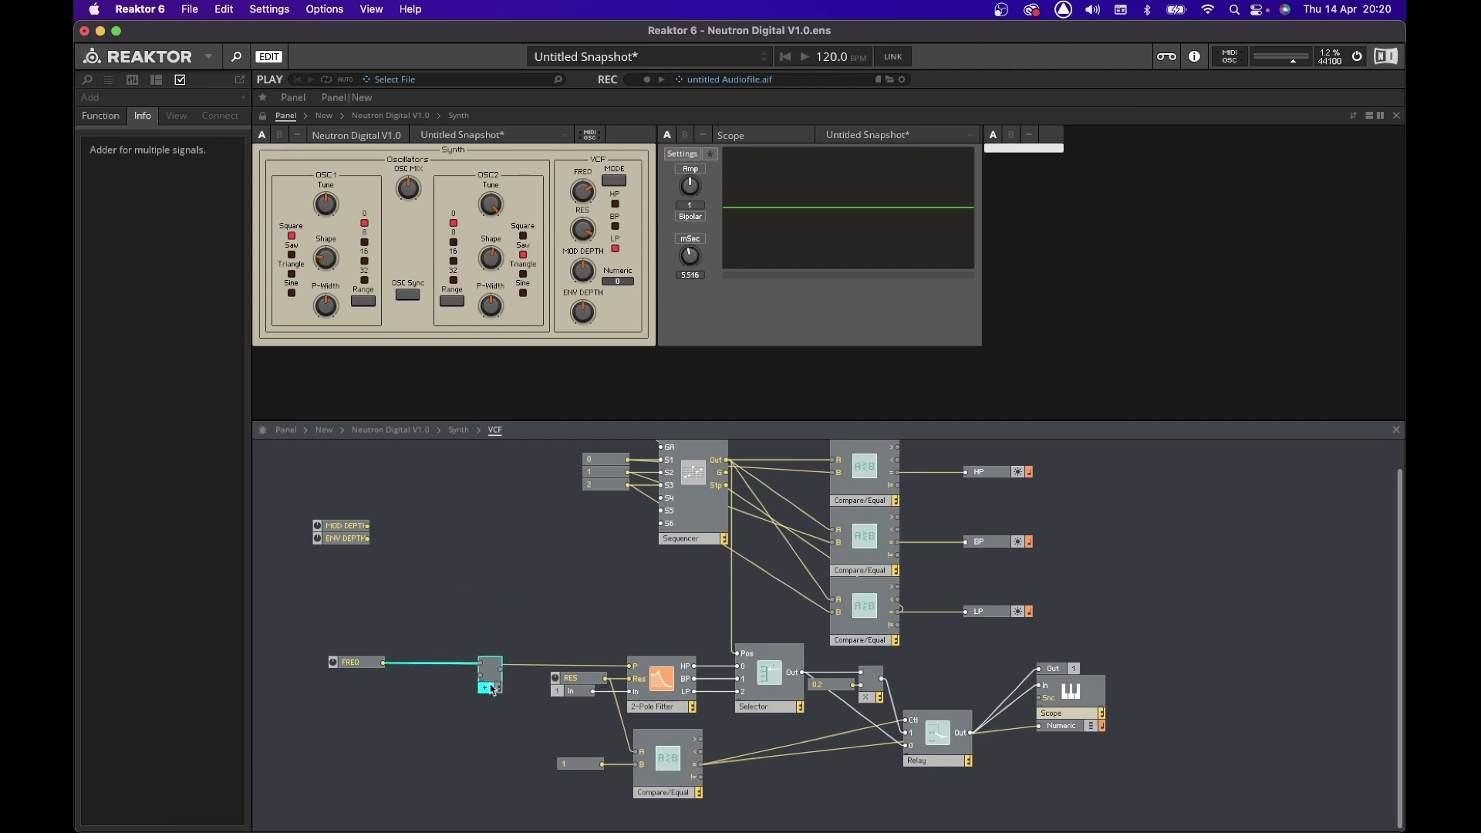
Delete the wire feeding the 2-Pole Filter's P input.
left_click(537, 695)
left_click(520, 668)
key("Delete")
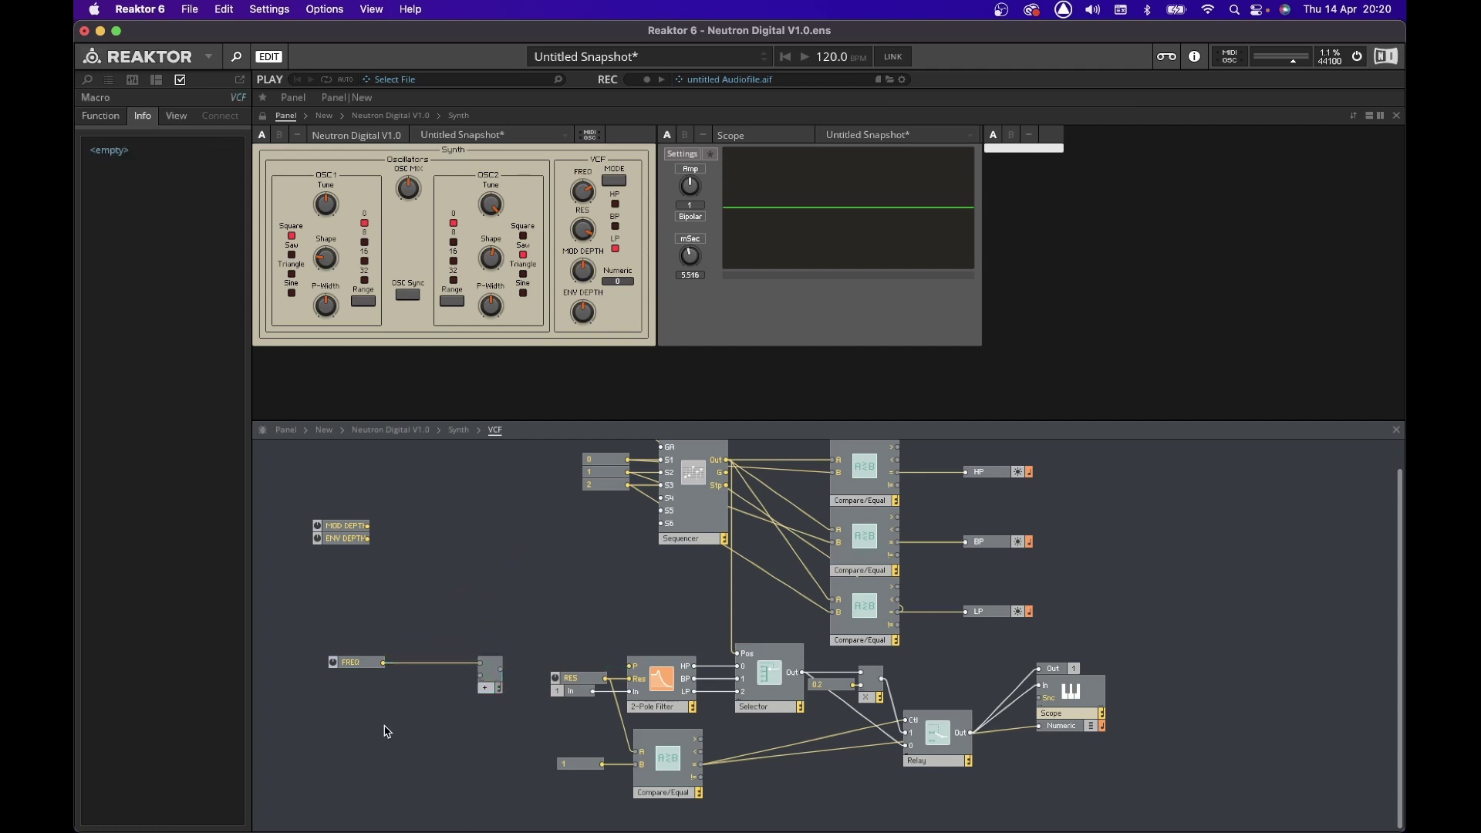
Connect NotePitch to a new input on the VCF macro in the Synth structure and place the macro below Oscillators.
left_click(379, 431)
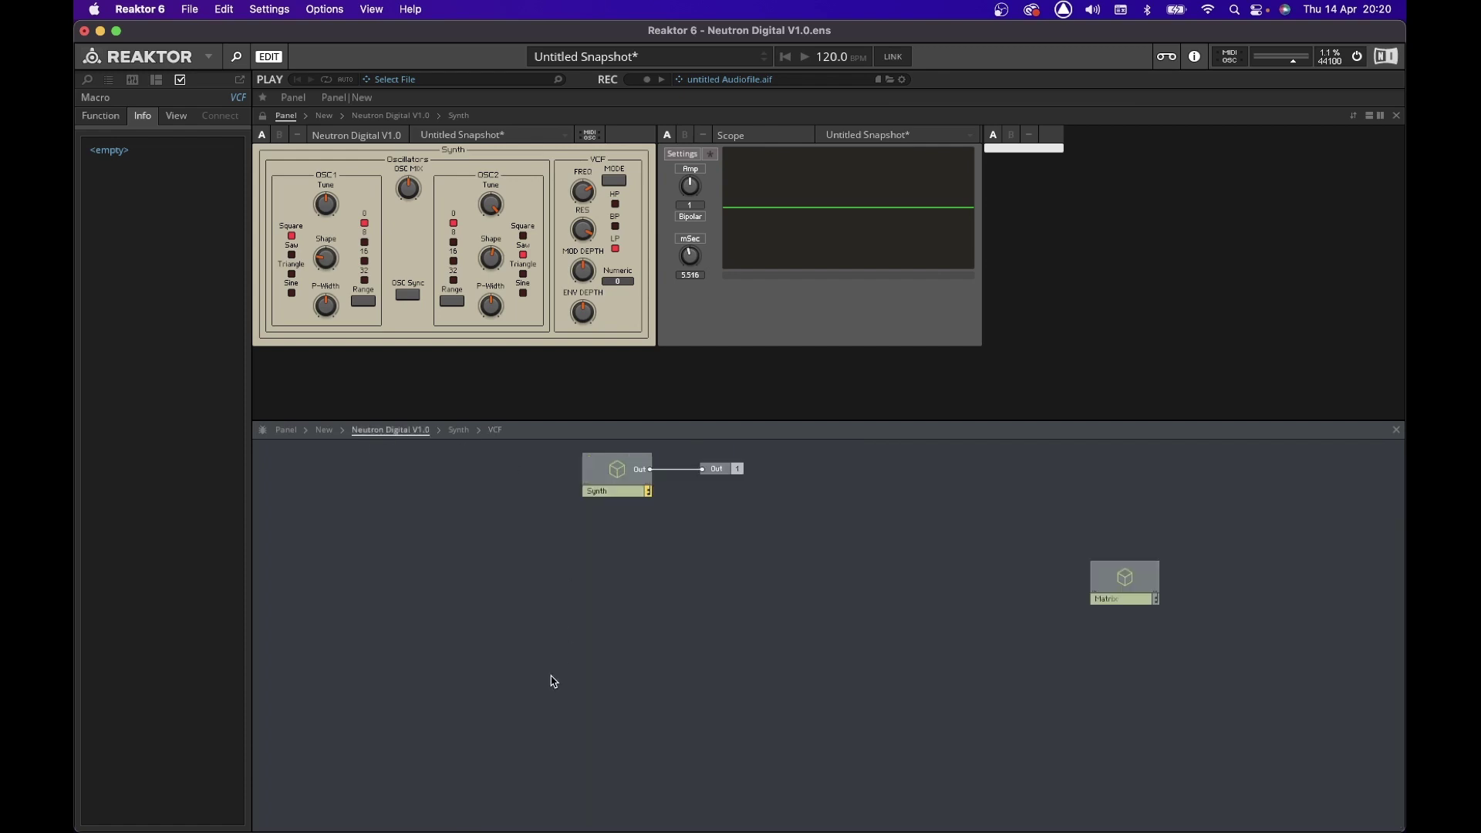
double_click(616, 488)
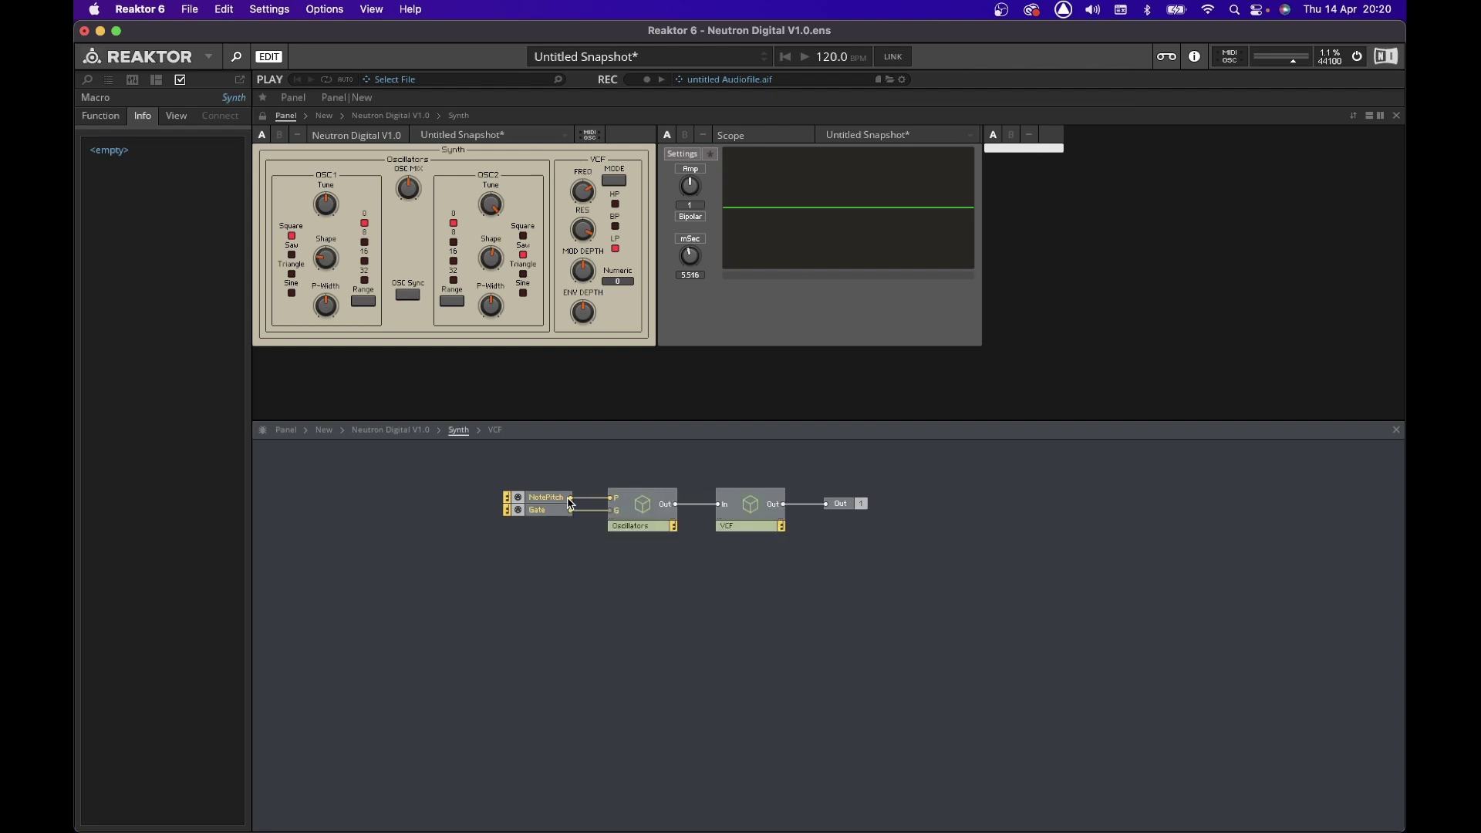
left_click_drag(571, 502, 730, 574)
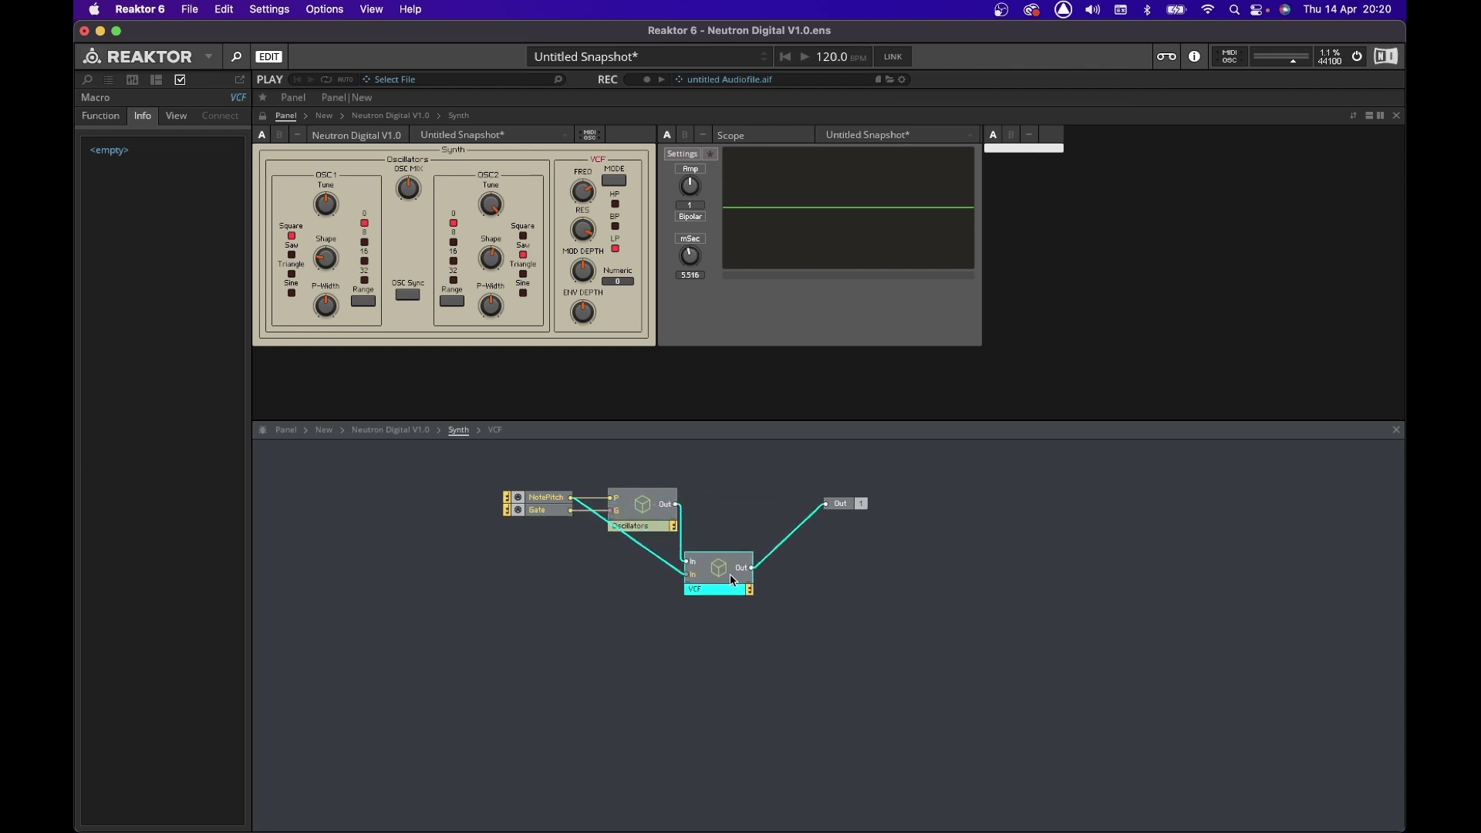
Place Out beside the VCF macro and move its second input, named Pitch In, just above FREQ inside the macro.
left_click(843, 506)
left_click_drag(846, 509, 832, 568)
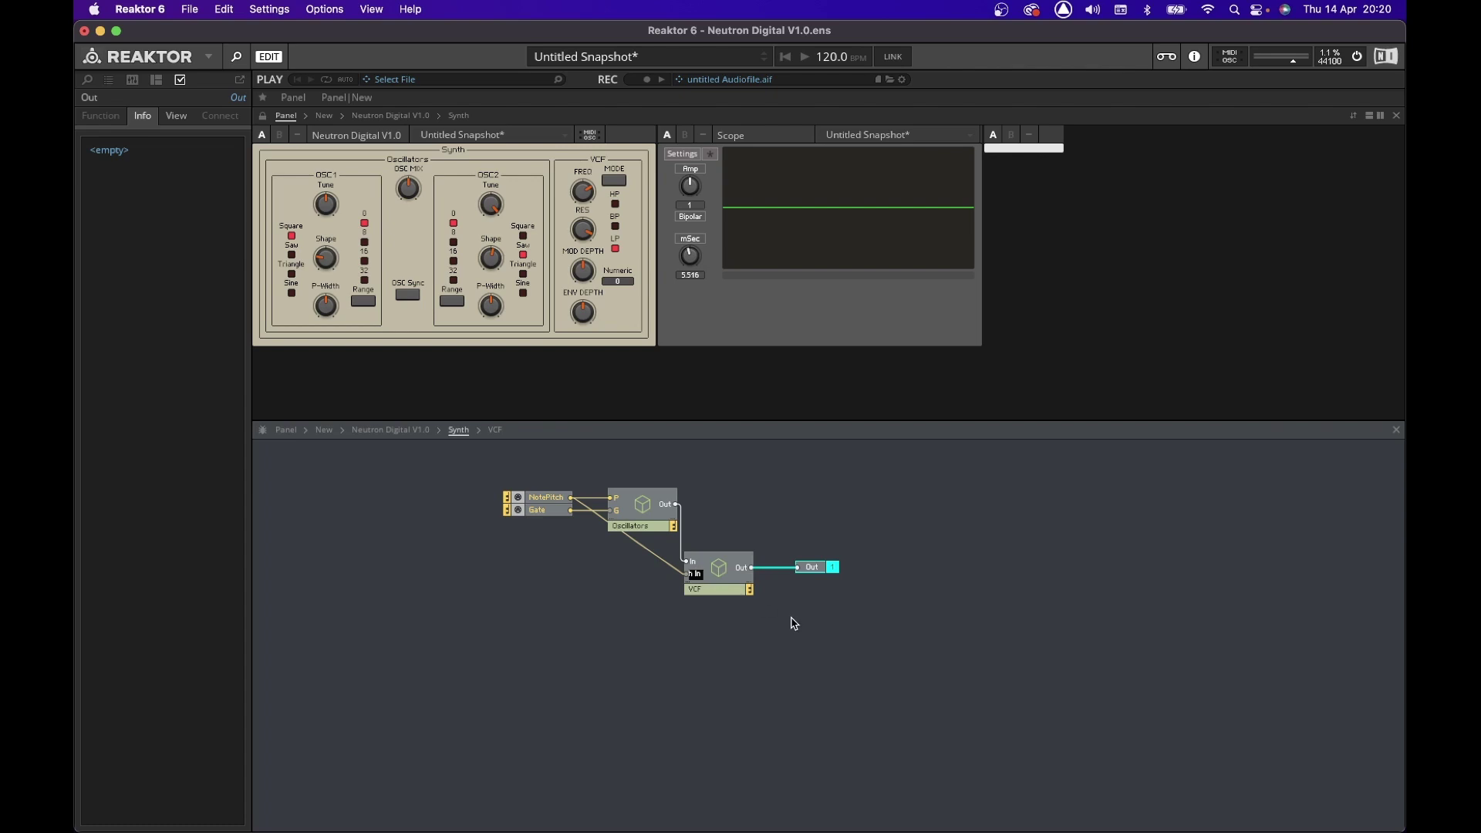
double_click(717, 575)
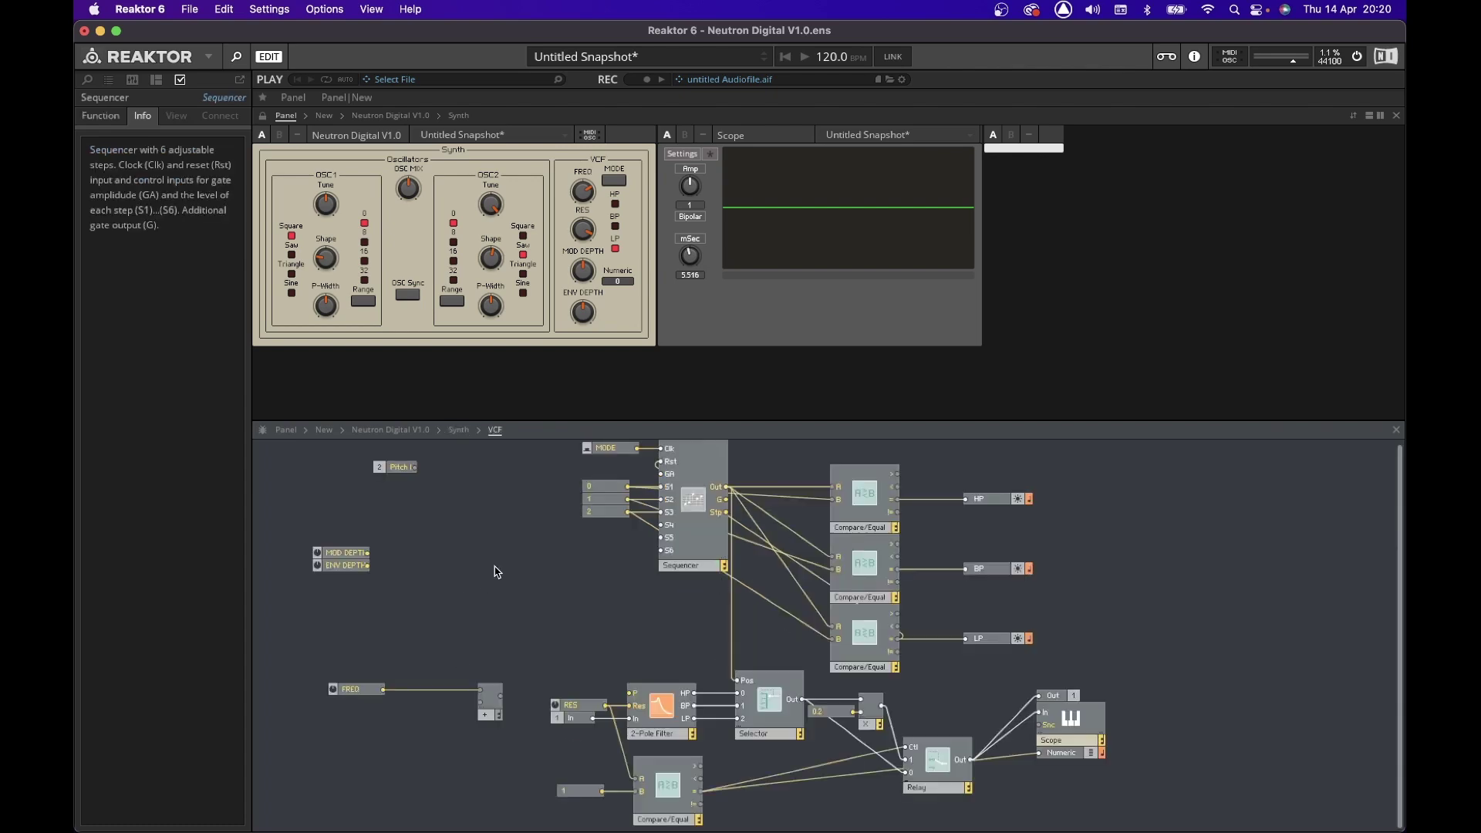
left_click_drag(410, 472, 346, 666)
Add a Button module above the Pitch In terminal and name it Key Track.
right_click(469, 601)
mouse_move(539, 607)
mouse_move(663, 511)
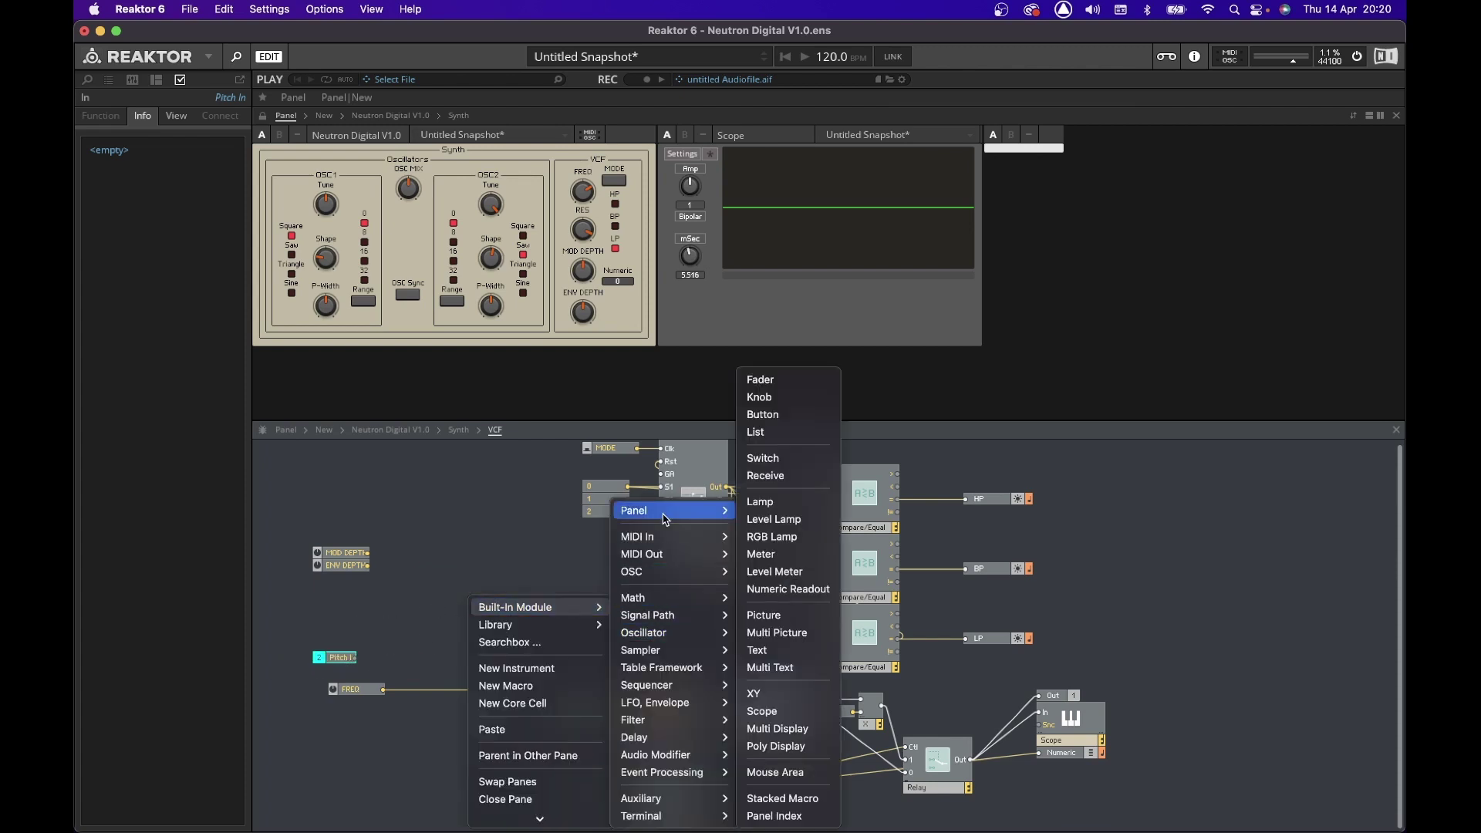
left_click(782, 422)
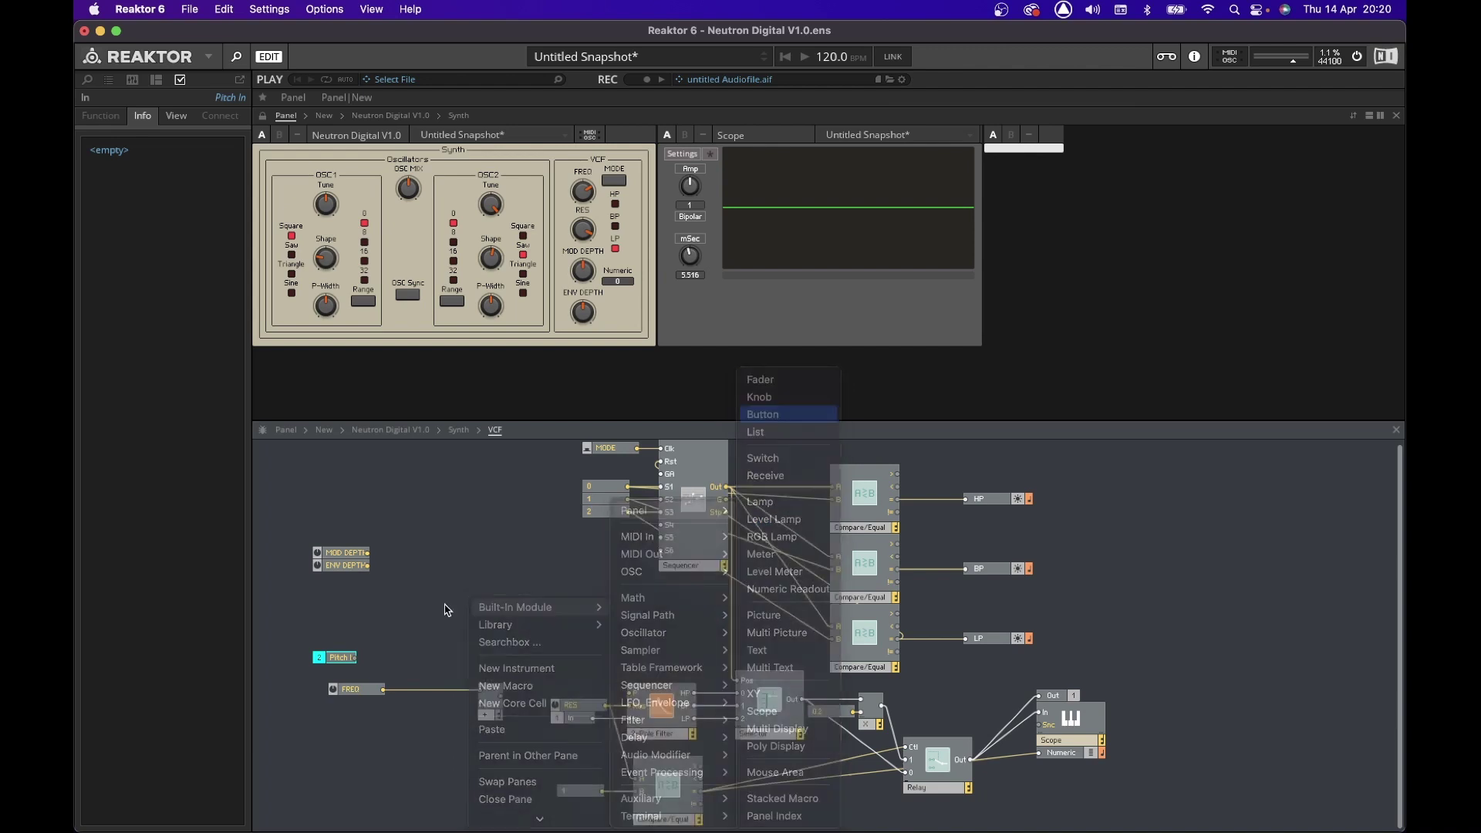
left_click_drag(513, 611, 345, 634)
key("Return")
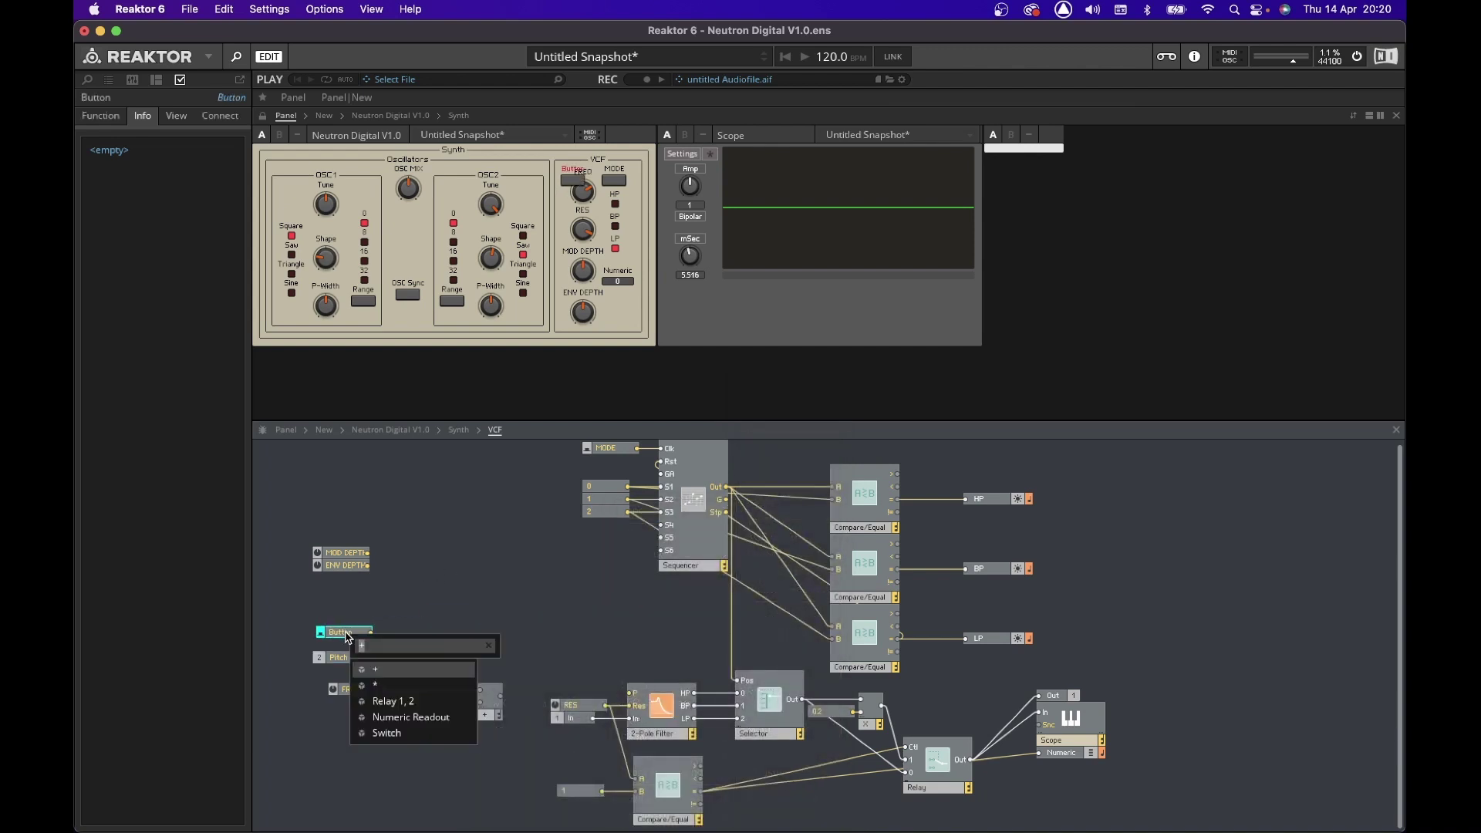
key("Escape")
key("Escape")
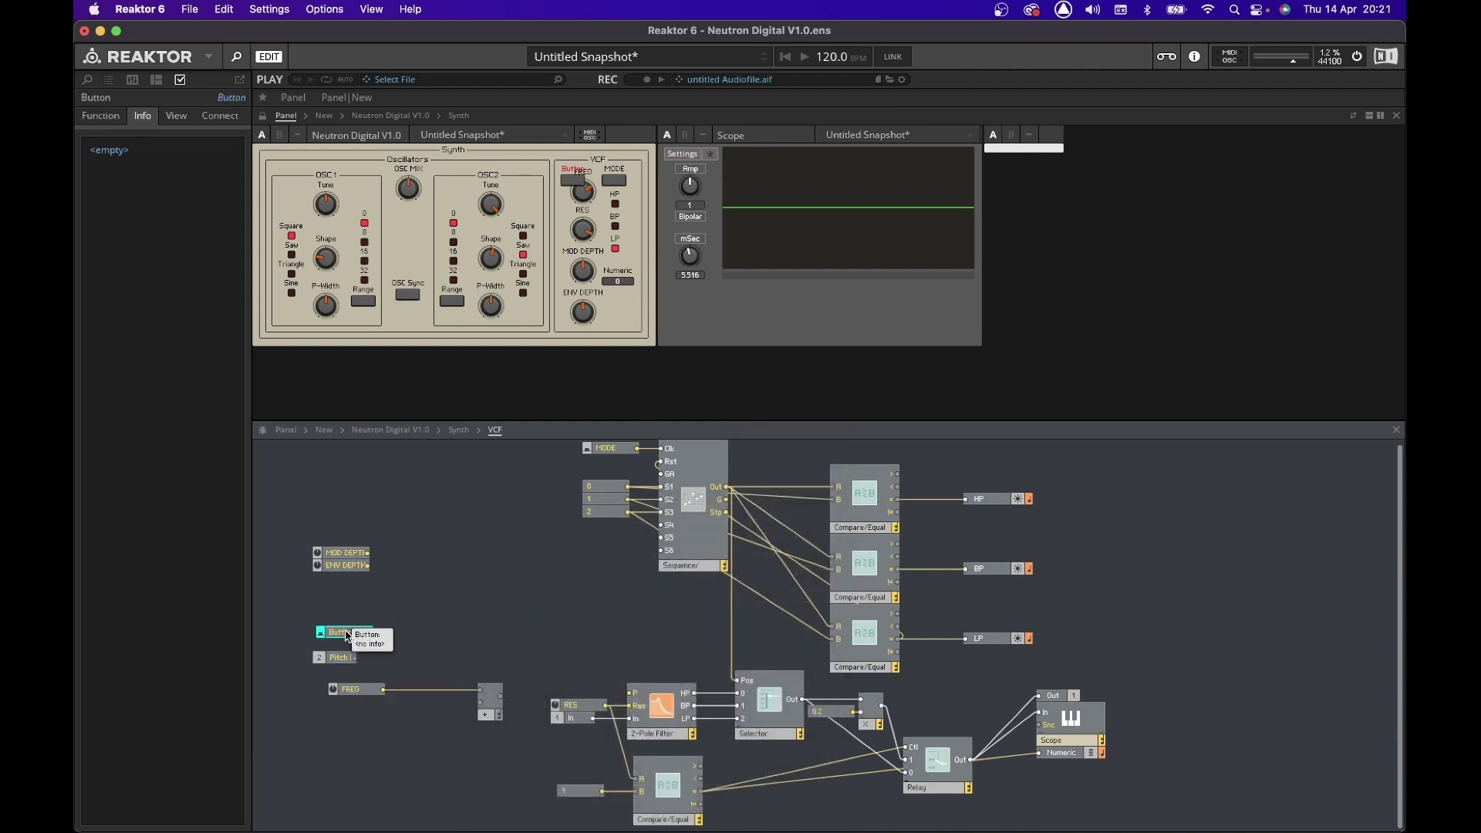
double_click(345, 633)
type("Key Track")
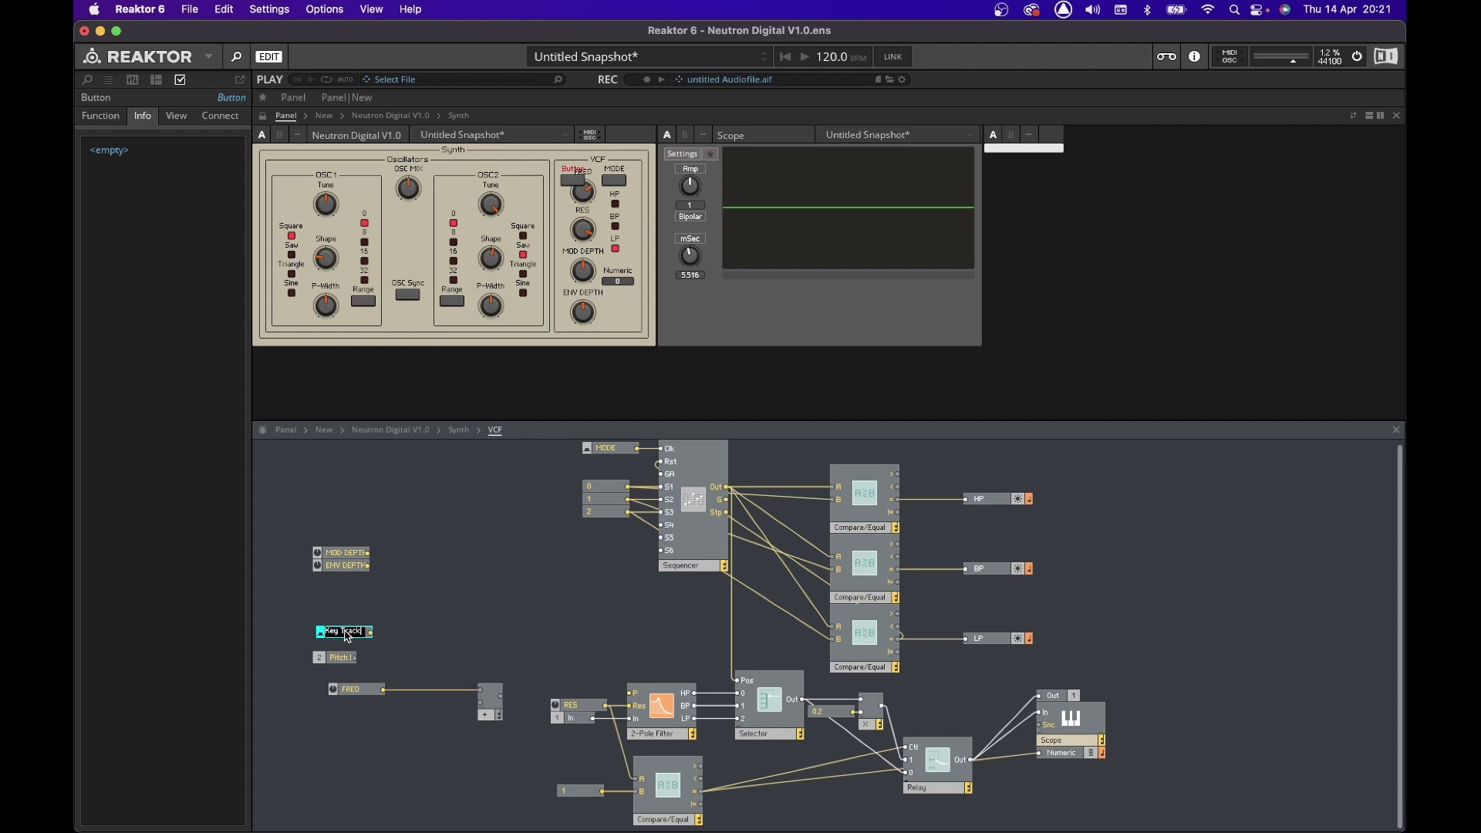
key("Return")
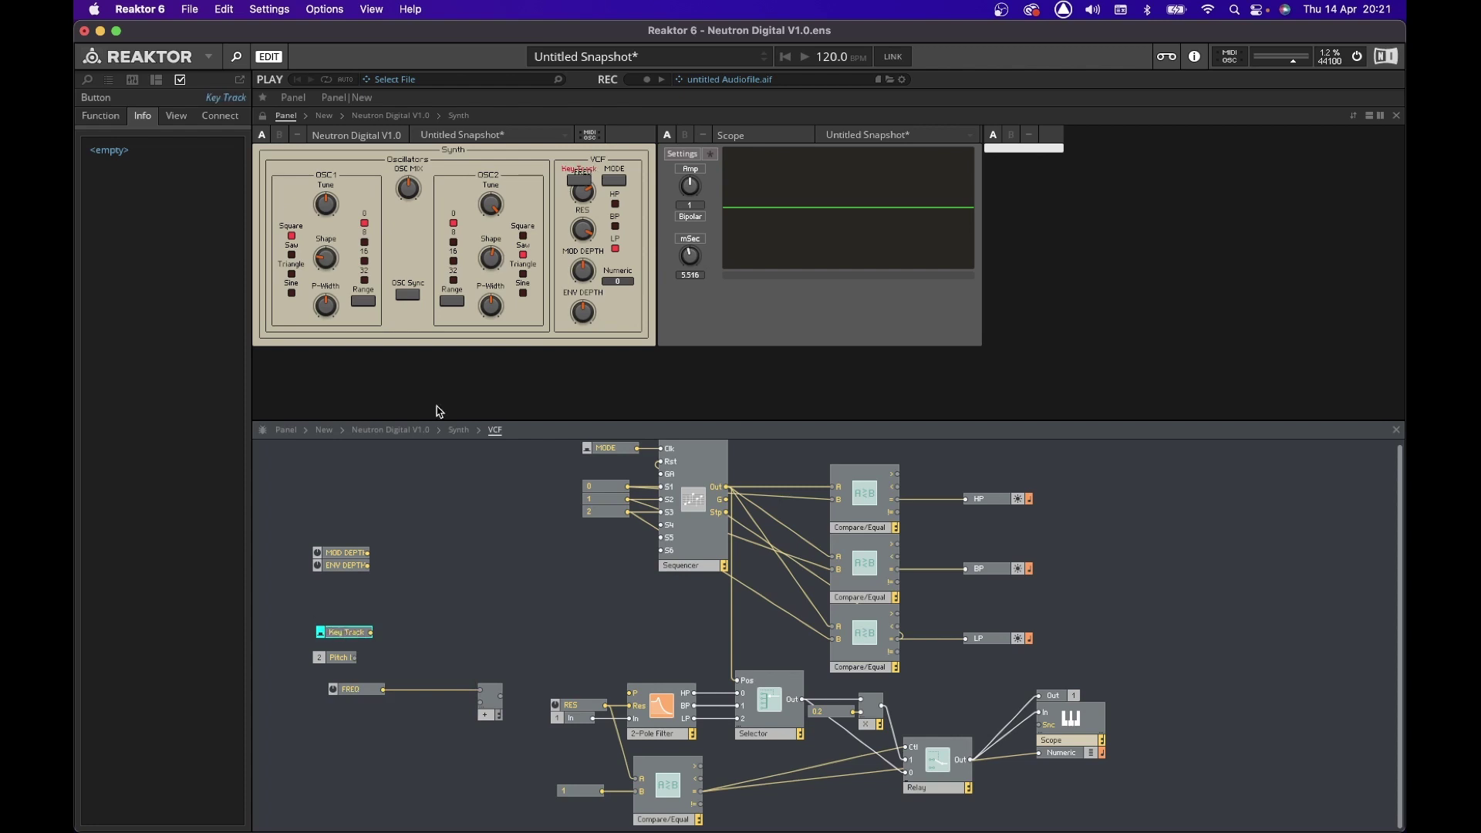
Unlock the panel, place the Key Track button below the LP lamp and the Numeric readout beneath it.
left_click(262, 115)
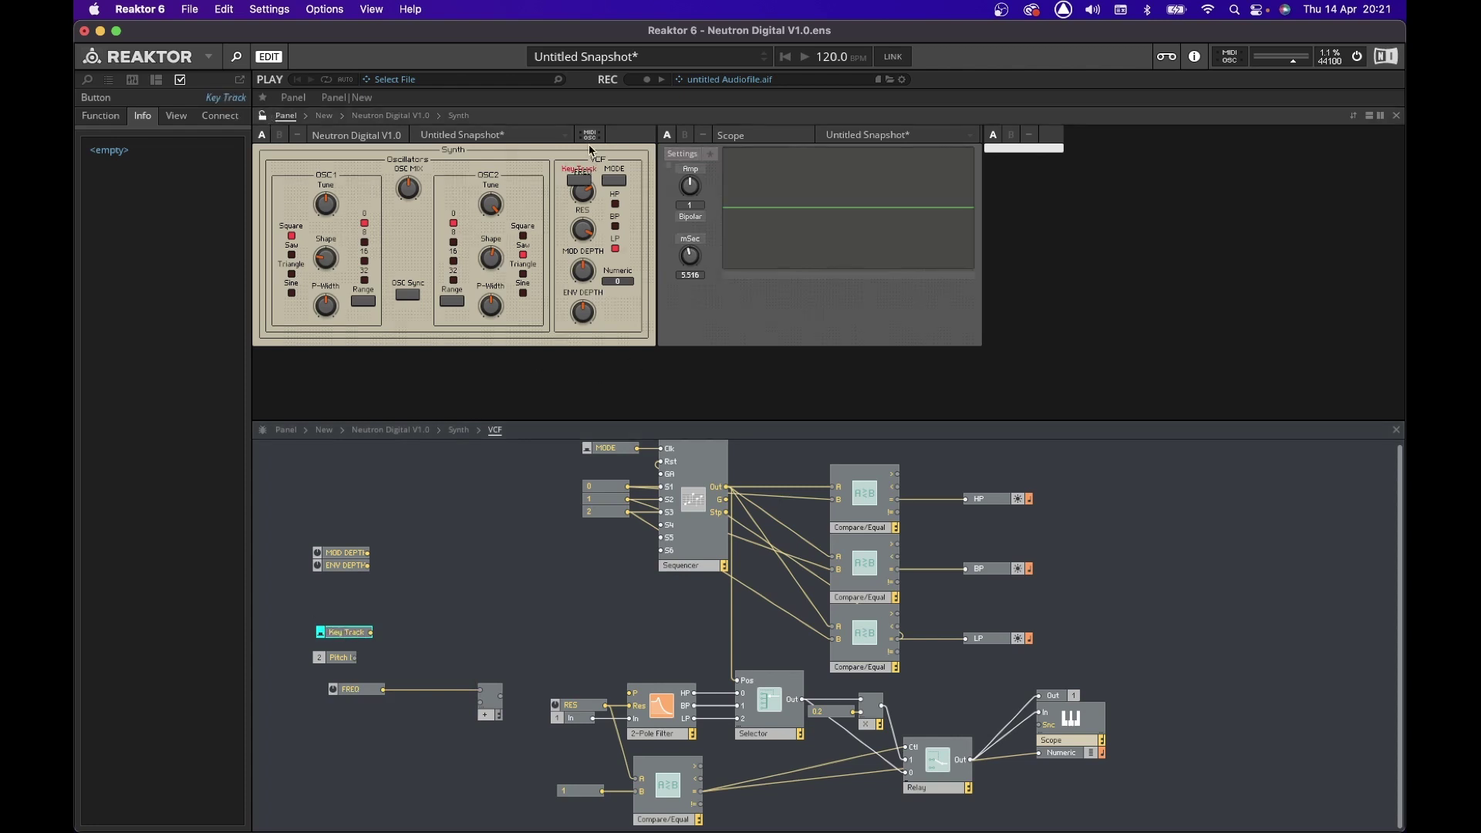
left_click_drag(581, 186, 623, 279)
left_click(628, 300)
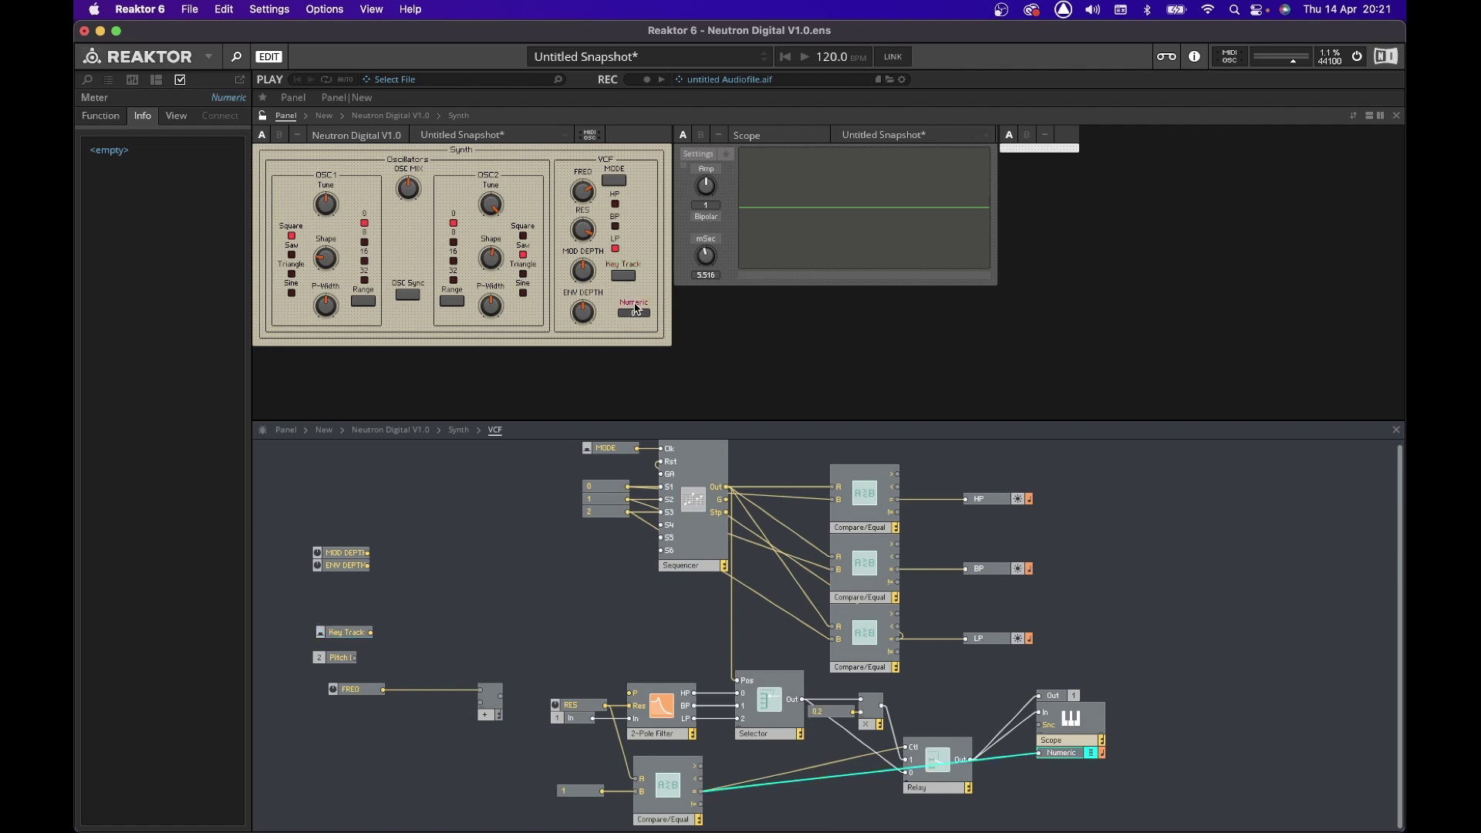
left_click(610, 299)
left_click_drag(635, 301, 630, 298)
left_click(317, 671)
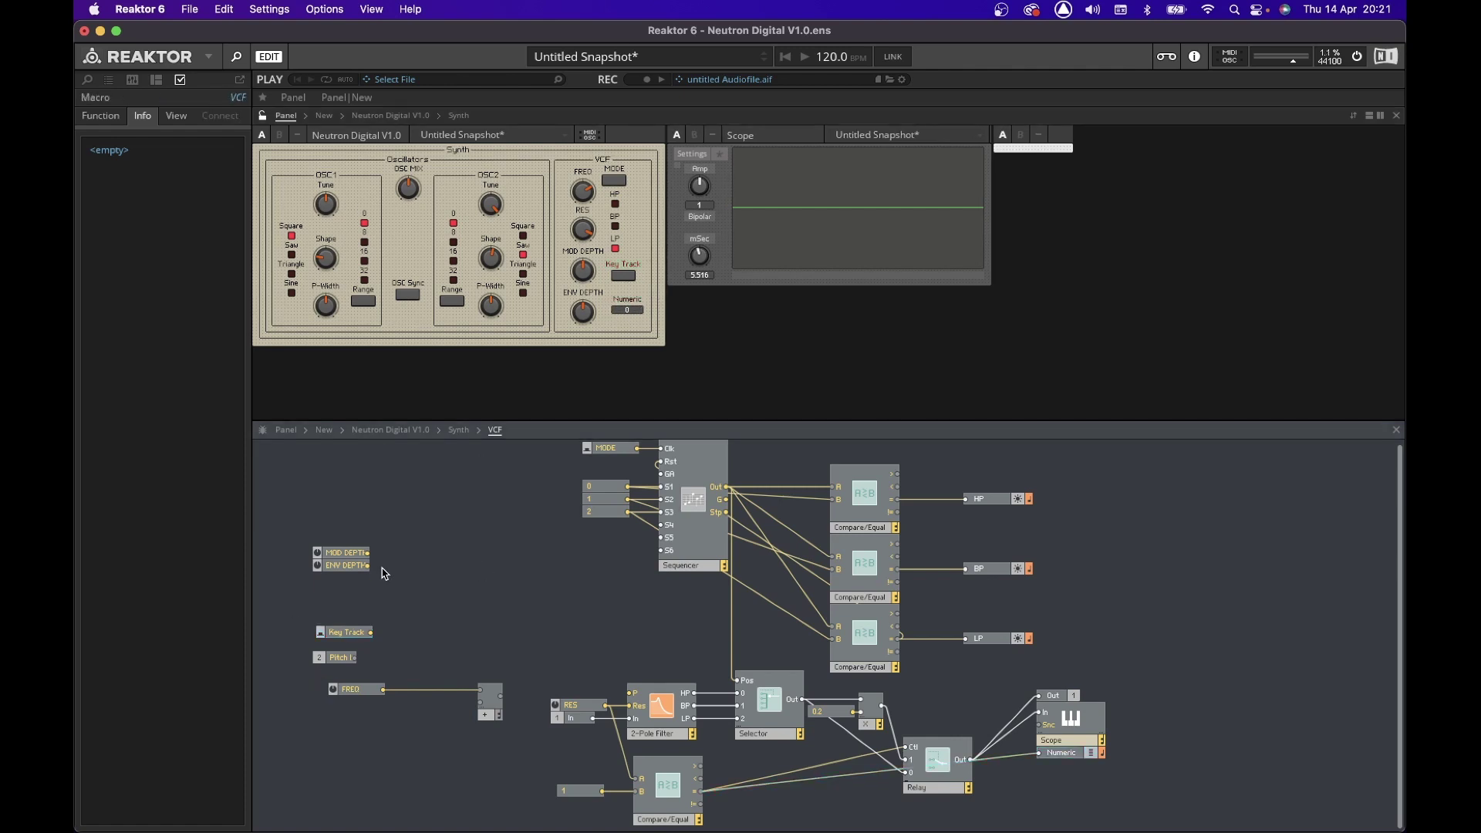
Check the Key Track button's range values and switching mode.
left_click(348, 638)
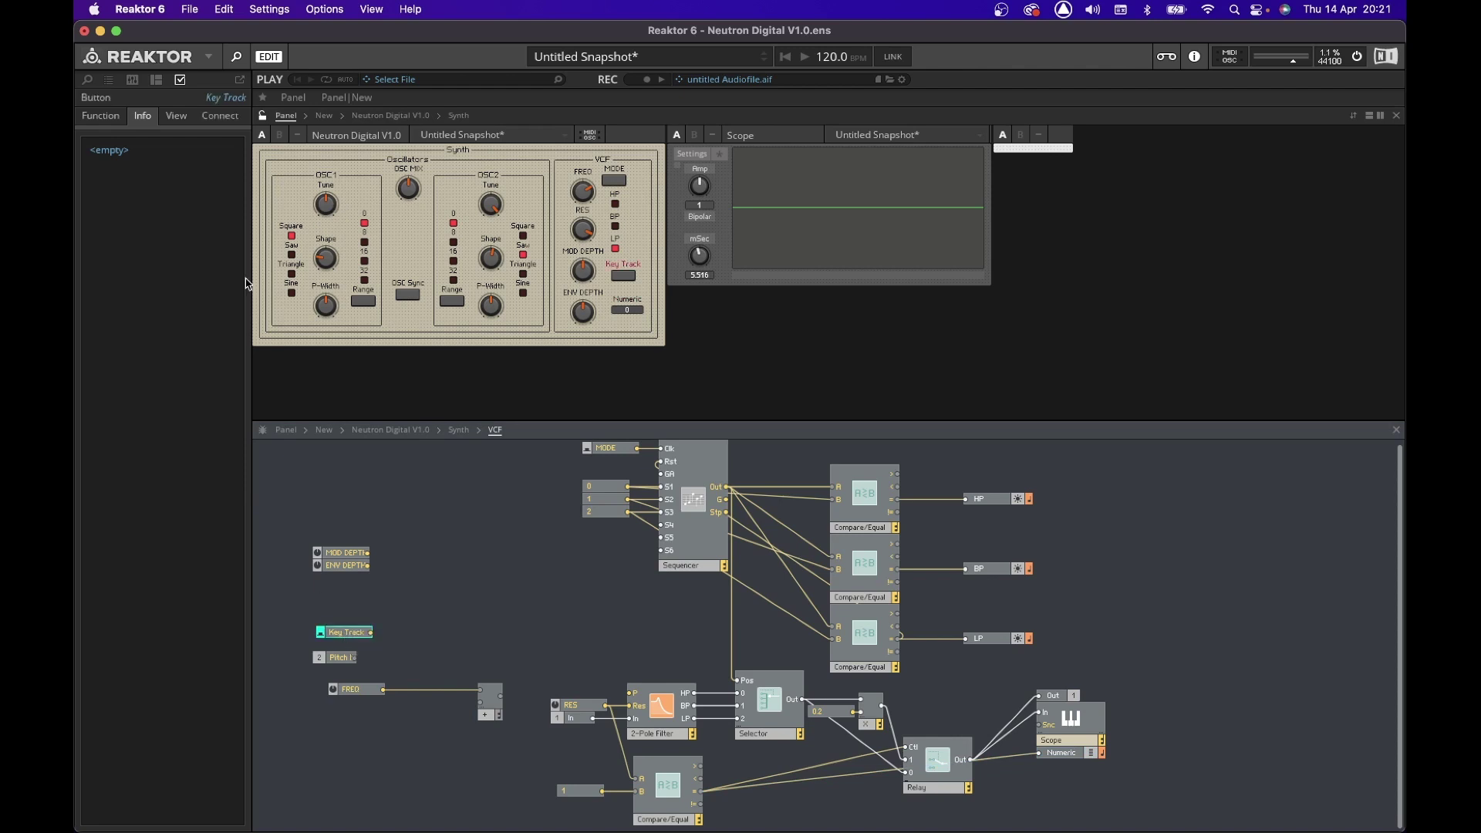
left_click(176, 117)
left_click(101, 116)
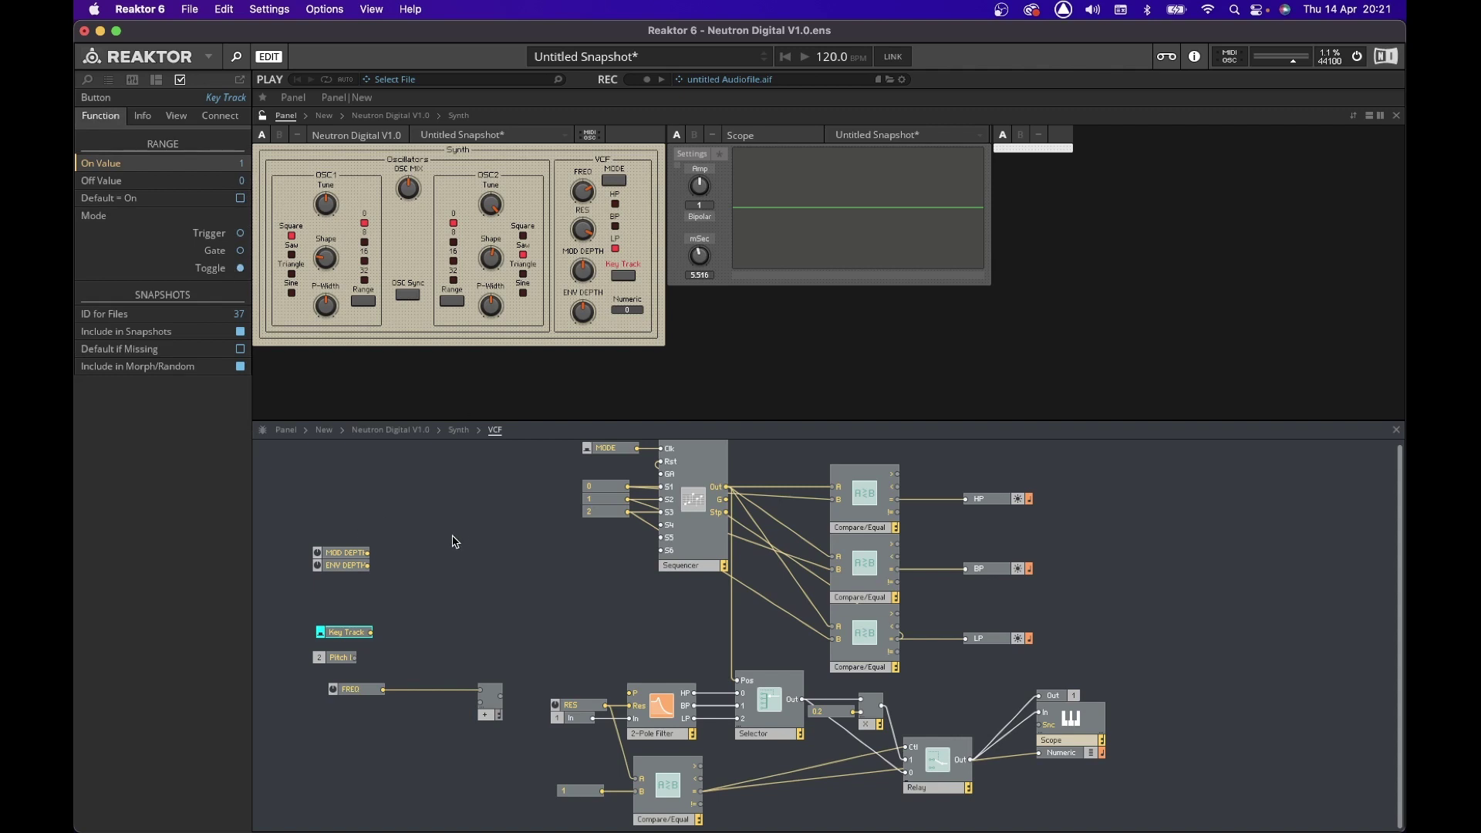
Add a Relay controlled by Key Track, with the sum of FREQ and Pitch In feeding its input 1.
double_click(437, 601)
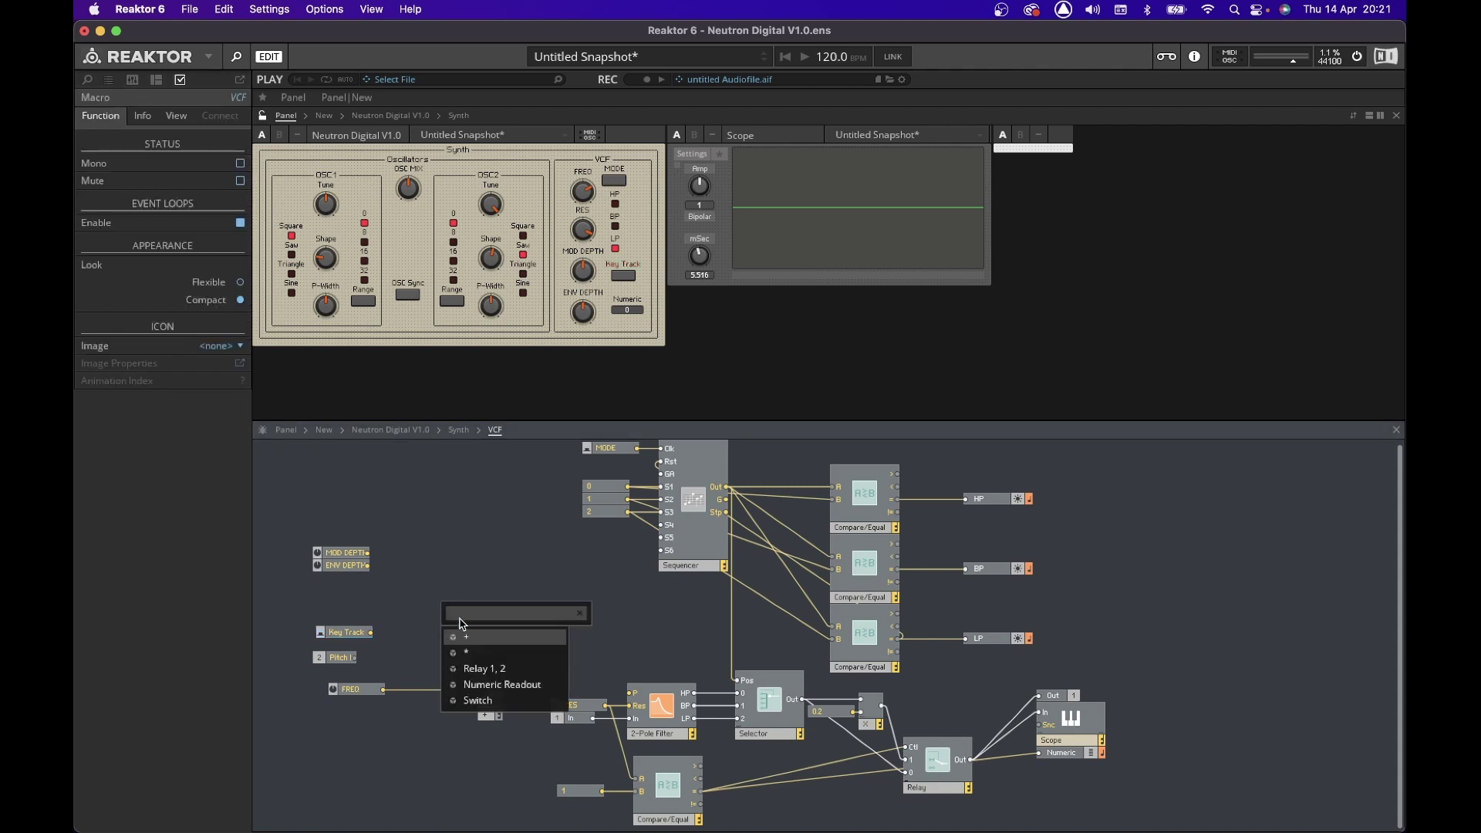
left_click(486, 669)
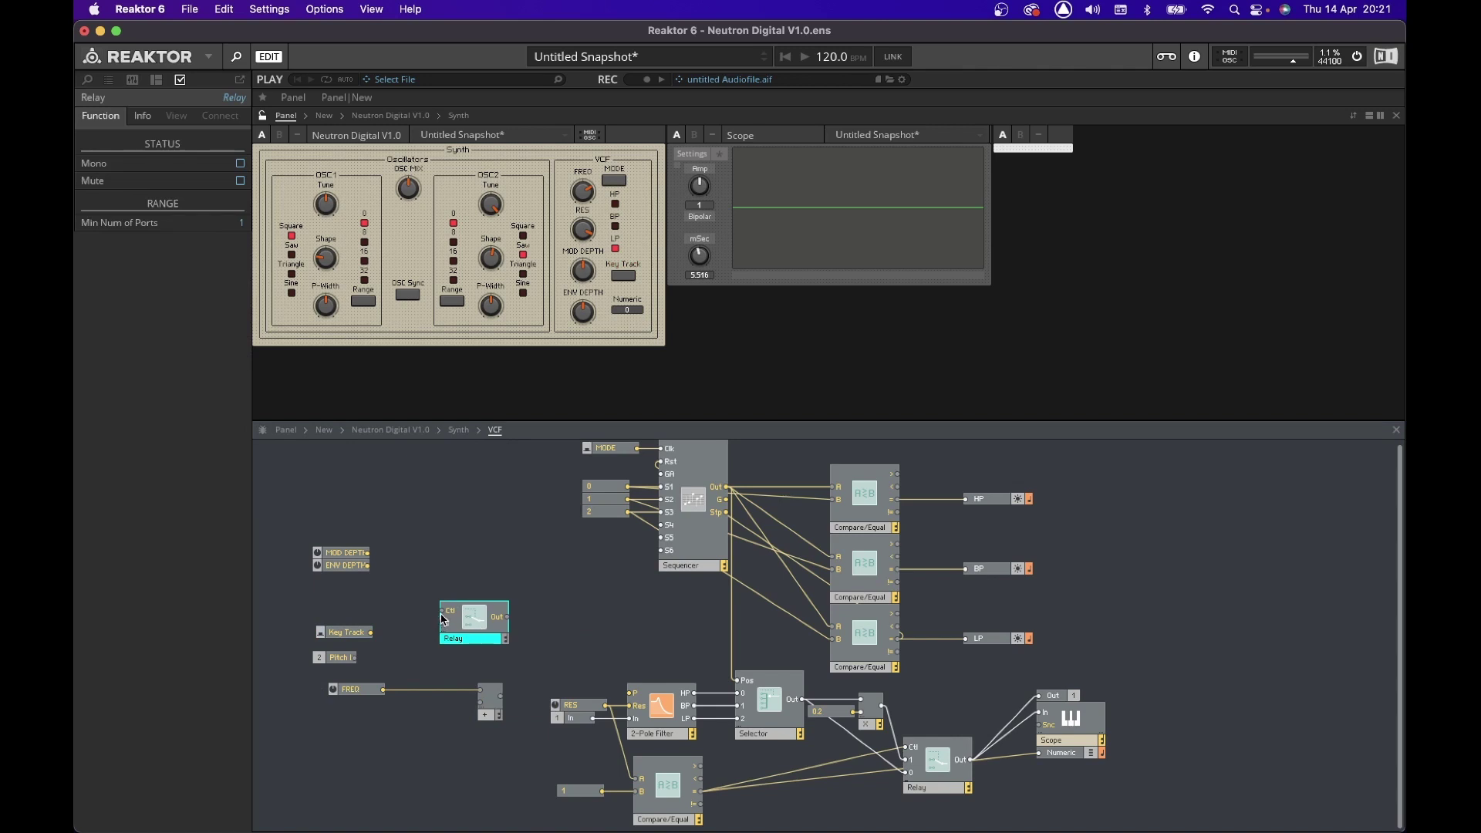
left_click_drag(445, 614, 481, 701)
left_click_drag(351, 662, 374, 703)
mouse_move(493, 700)
left_mouse_down()
mouse_move(440, 701)
mouse_move(443, 623)
mouse_move(472, 627)
left_mouse_up()
left_click_drag(344, 634, 390, 621)
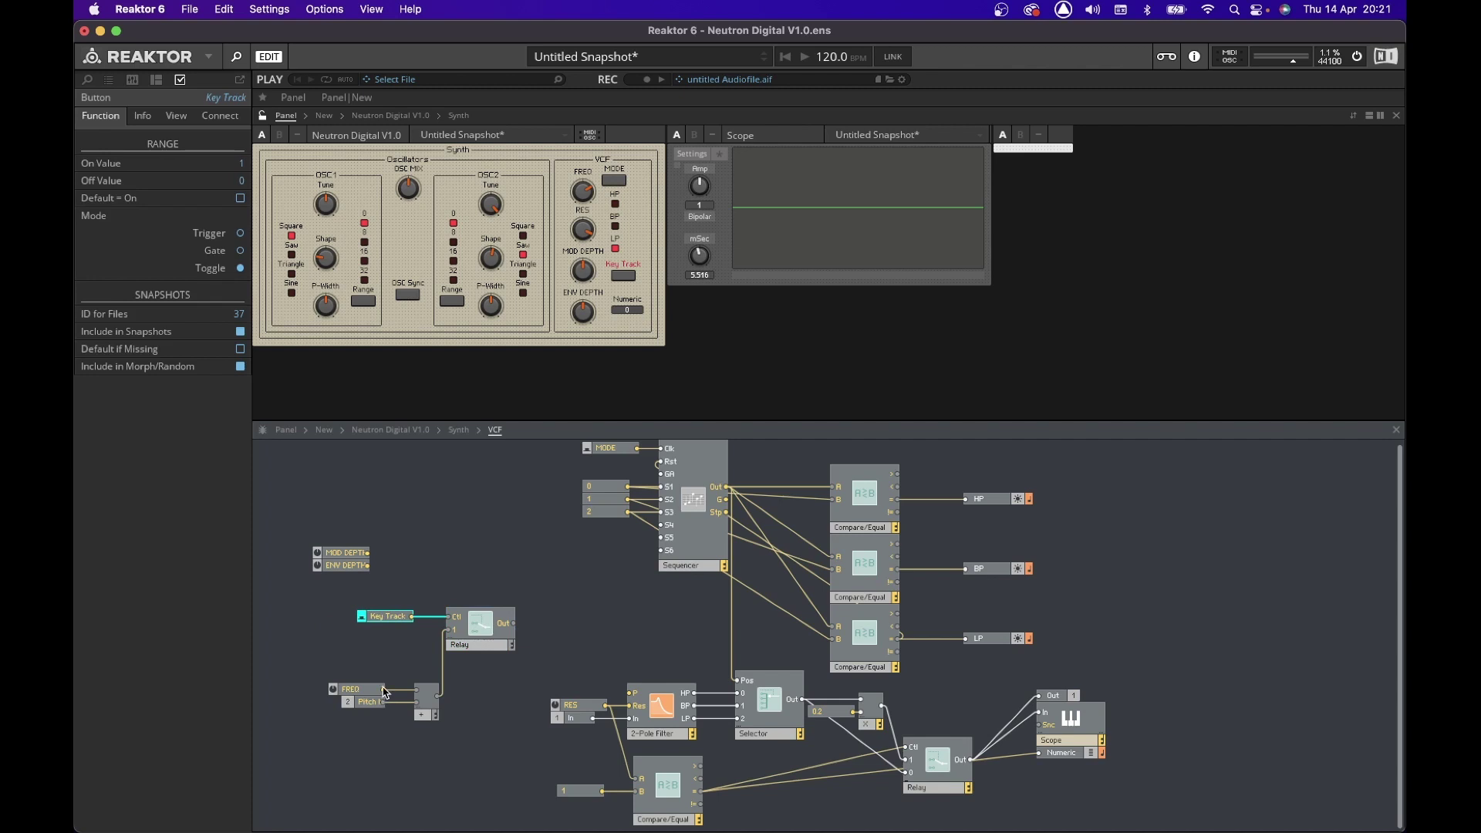
Connect FREQ to the Relay's input 0 and its output to the filter's P input, and move the group beside the filter.
left_click_drag(383, 693, 632, 693)
left_click_drag(308, 603, 465, 714)
left_click_drag(478, 635, 573, 678)
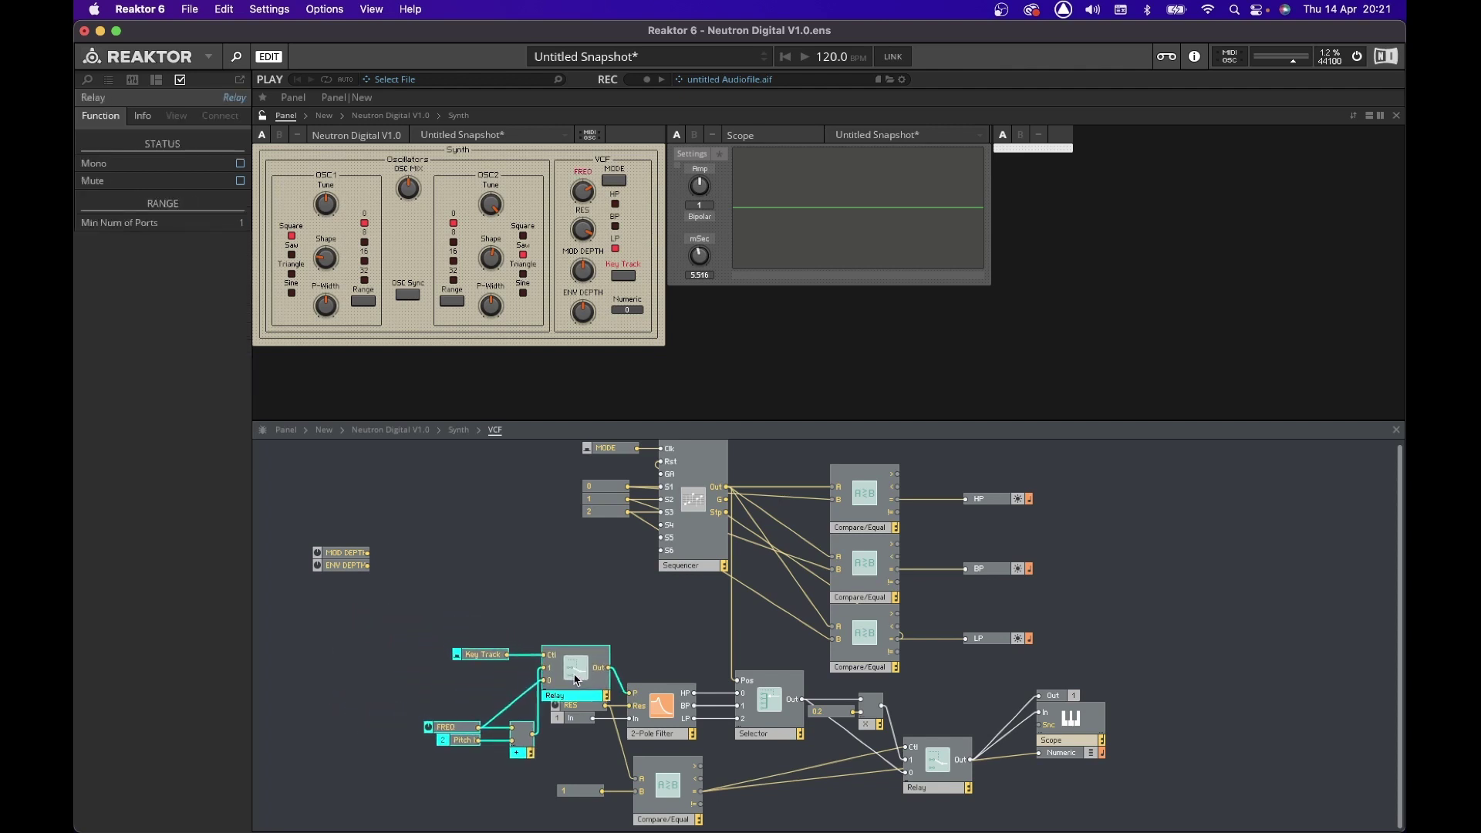
left_click(355, 703)
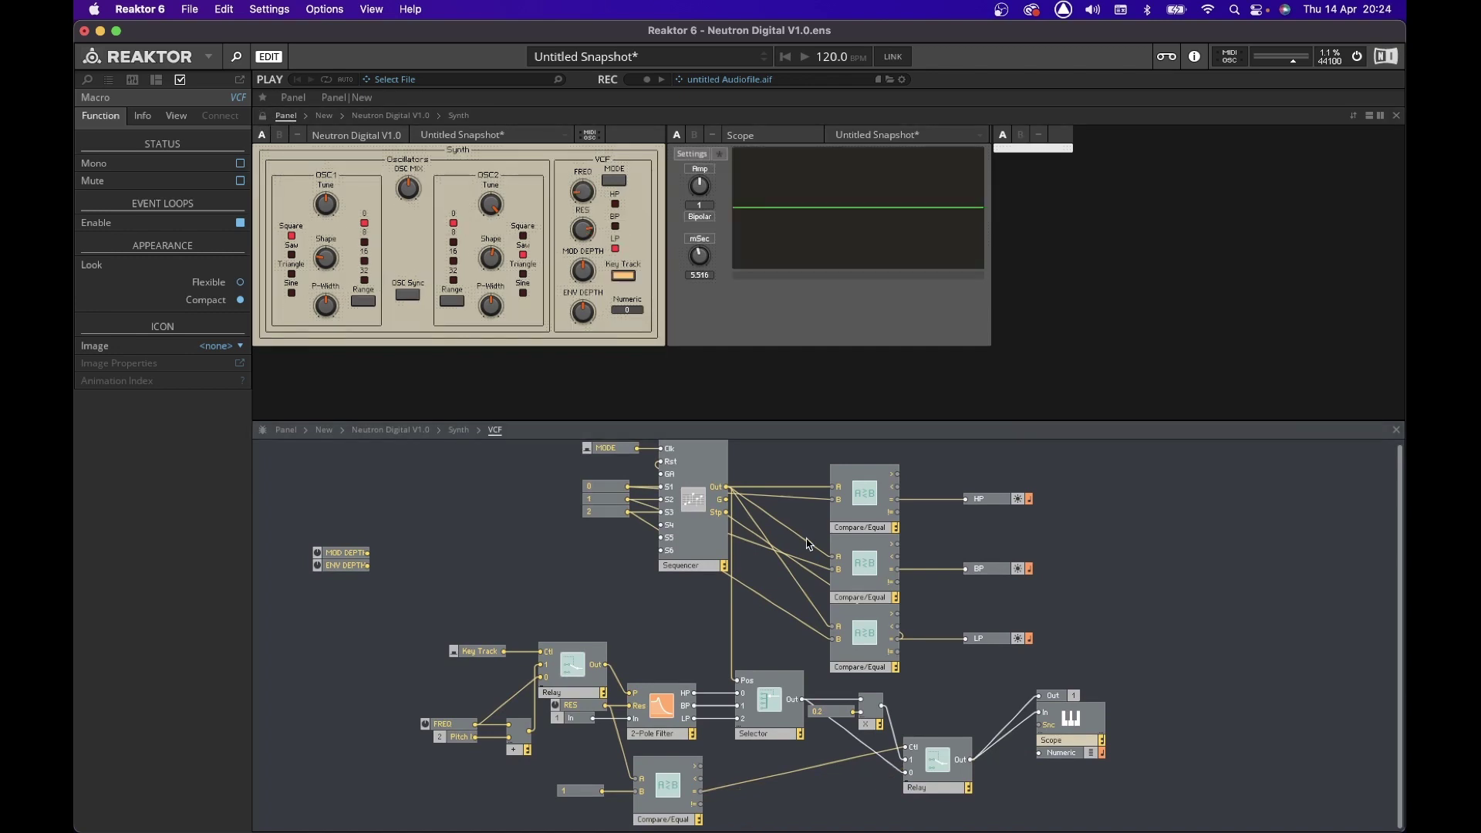
Connect the key-tracking Relay's output to the Numeric readout and toggle Key Track to test the switching.
left_click_drag(1042, 756, 607, 664)
left_click(630, 277)
left_click(630, 277)
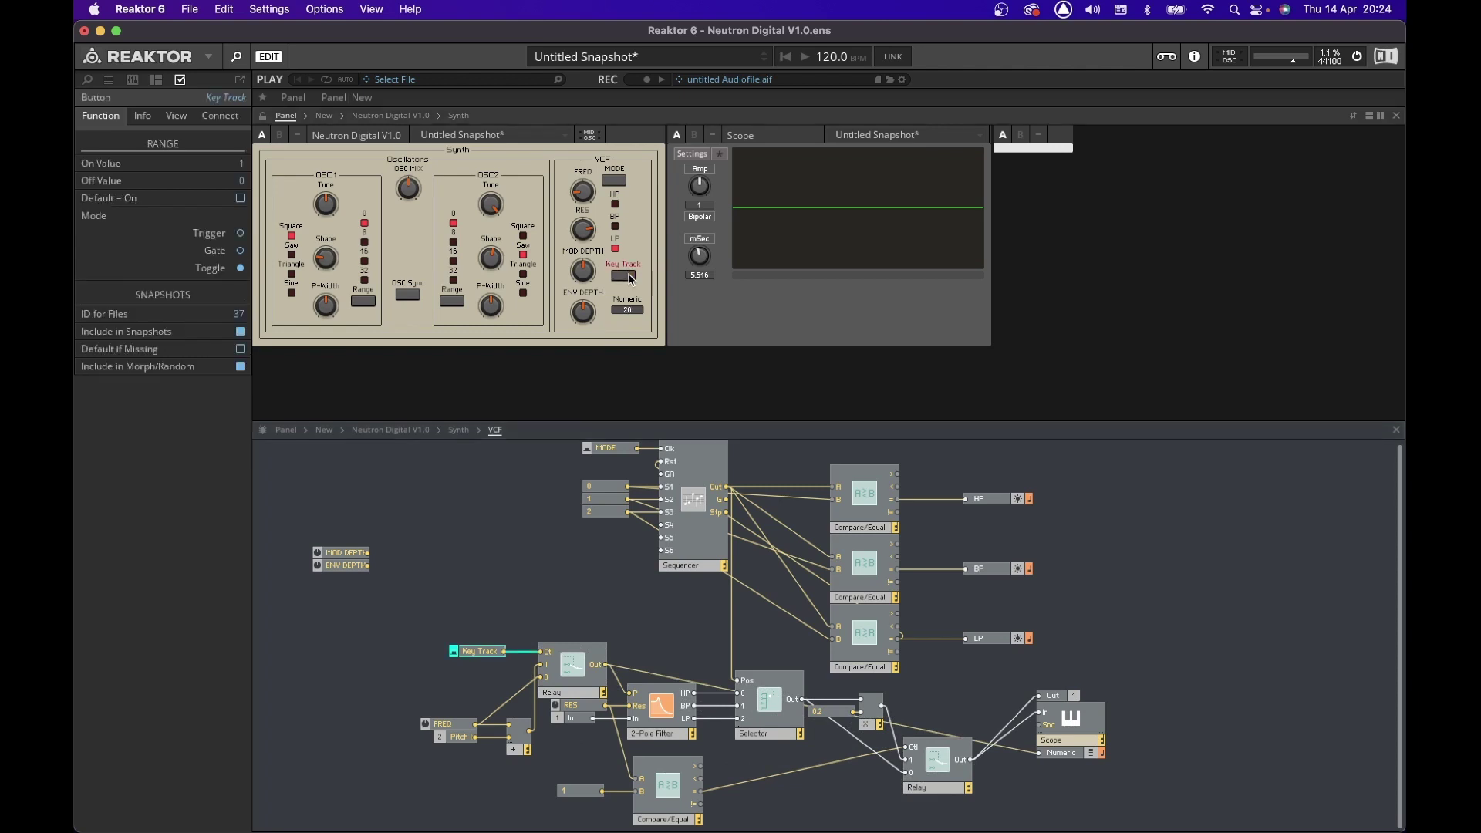
Test the filter with Key Track off by varying FREQ, setting OSC1's Shape to Saw and adjusting OSC2's Tune.
left_click(581, 192)
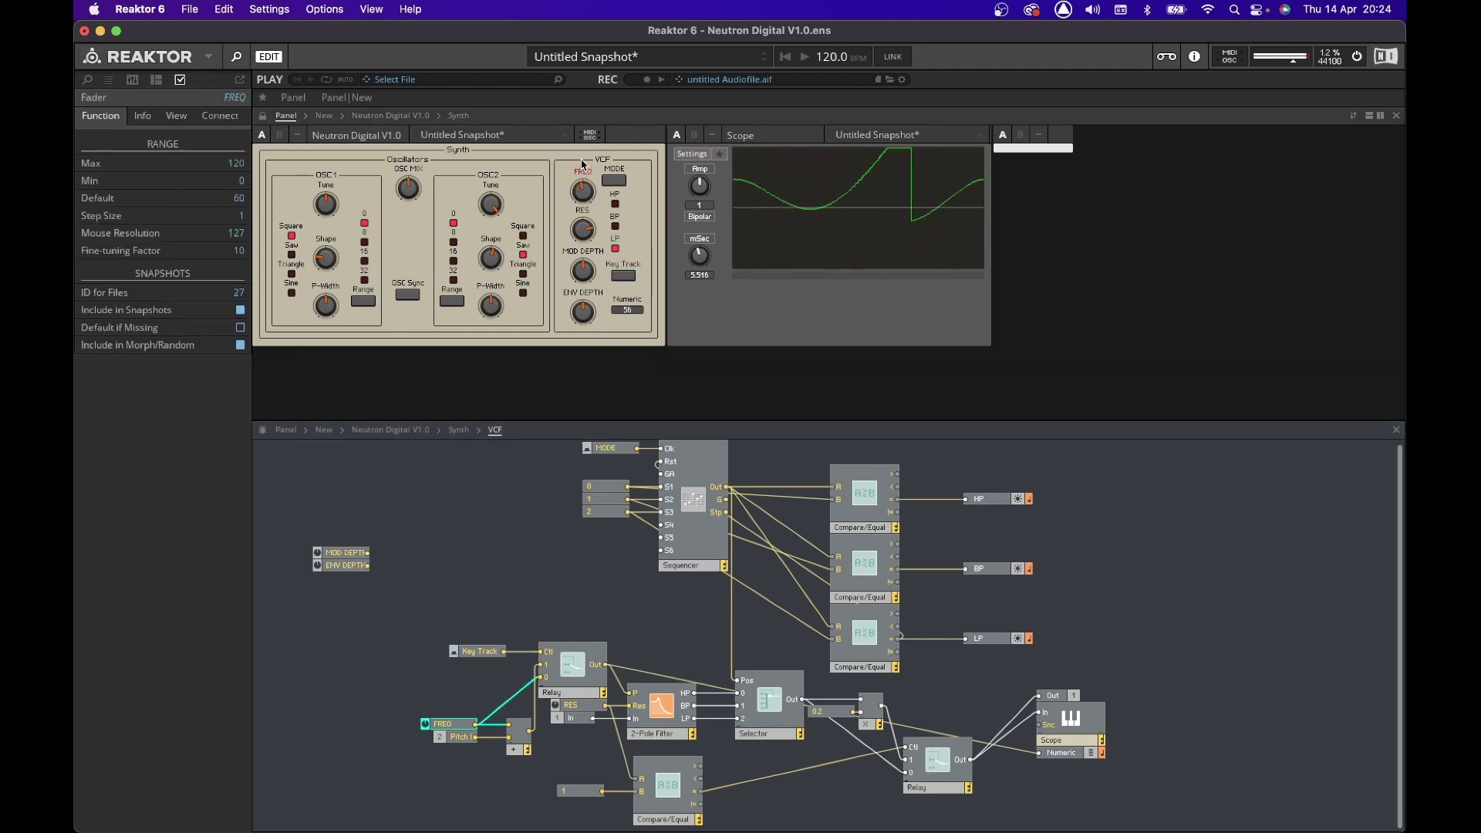
left_click(586, 202)
left_click(587, 189)
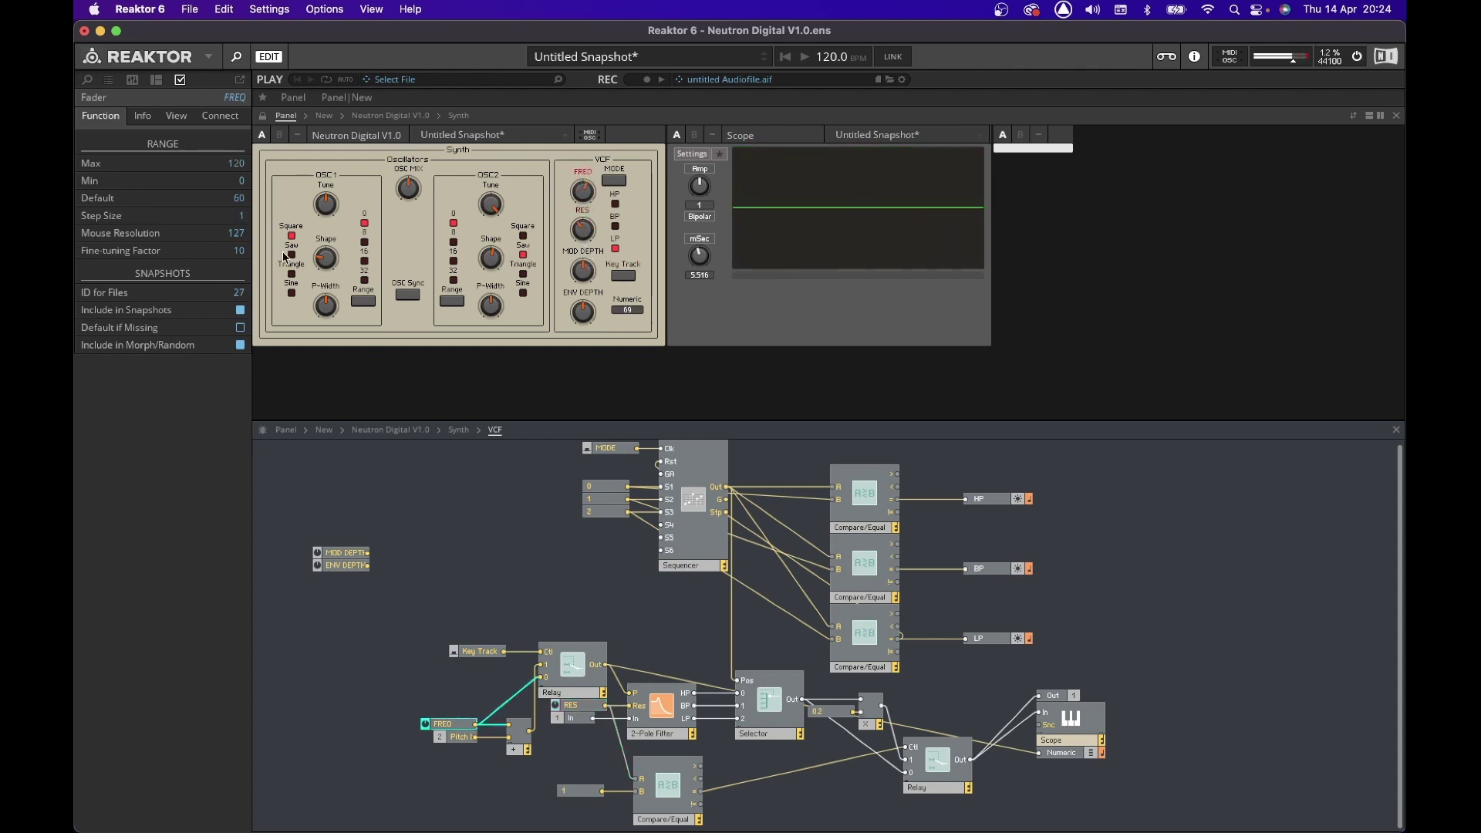
left_click(327, 258)
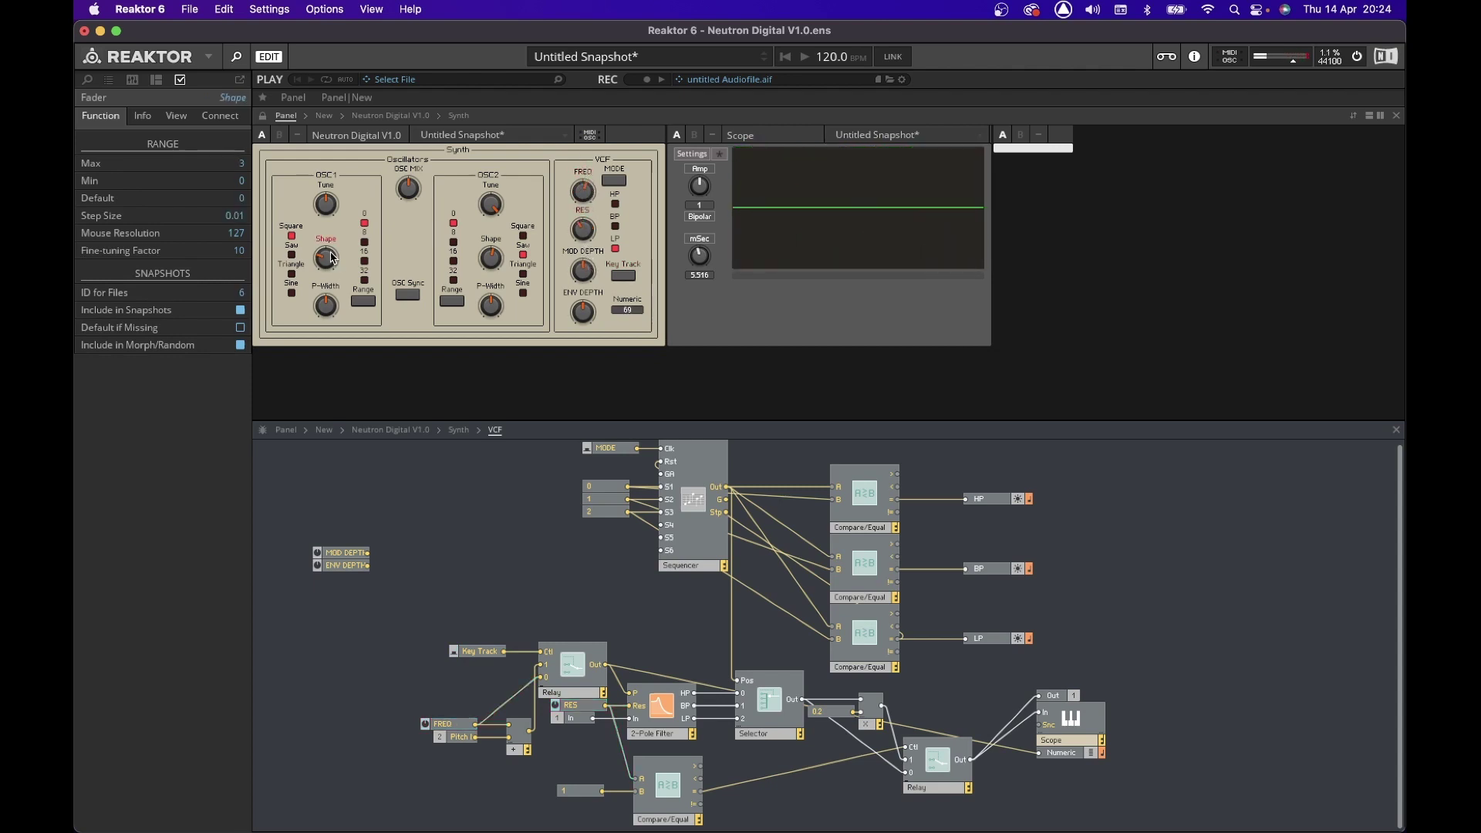
left_click(491, 205)
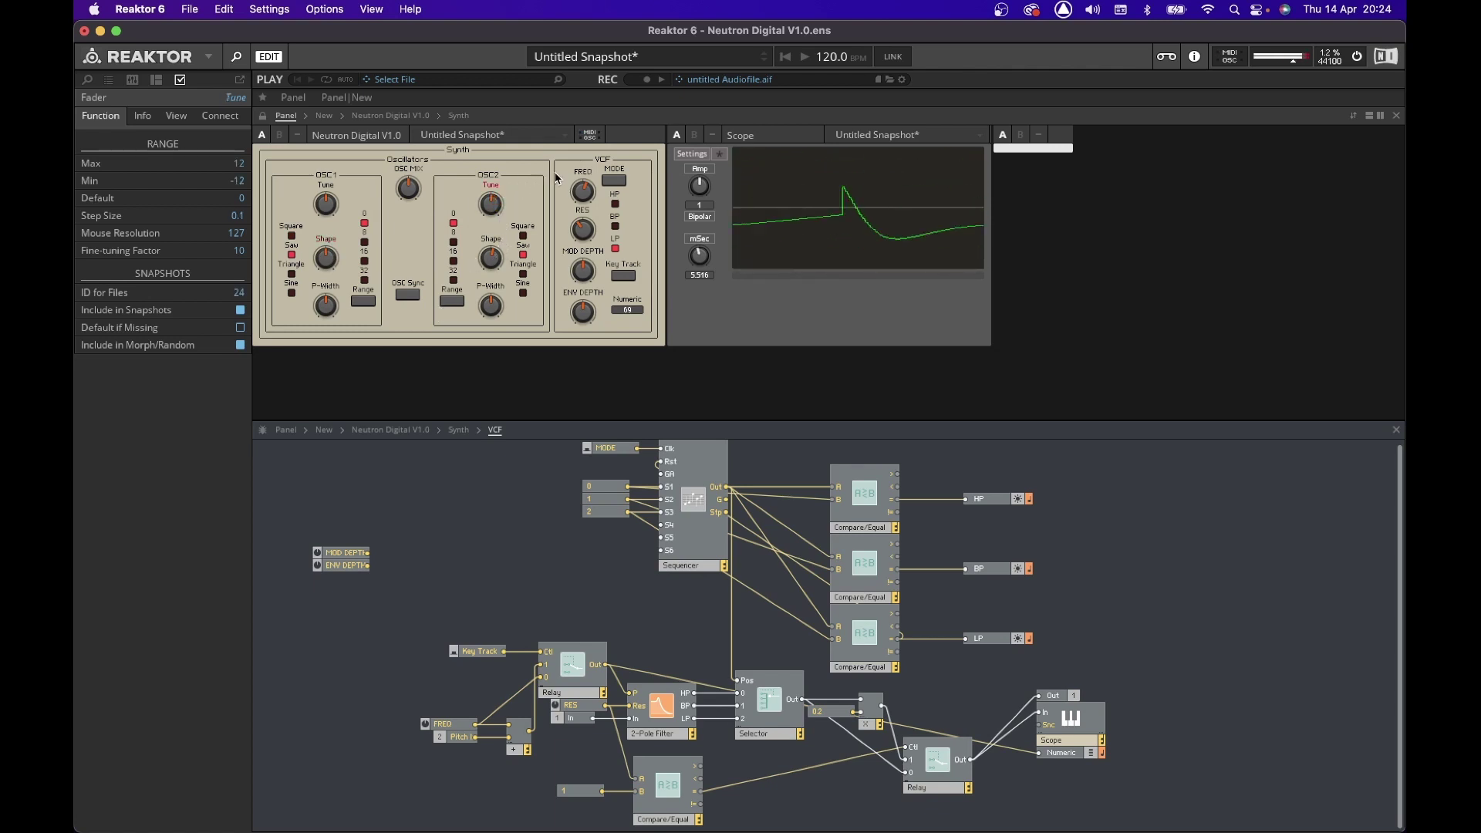
left_click(578, 190)
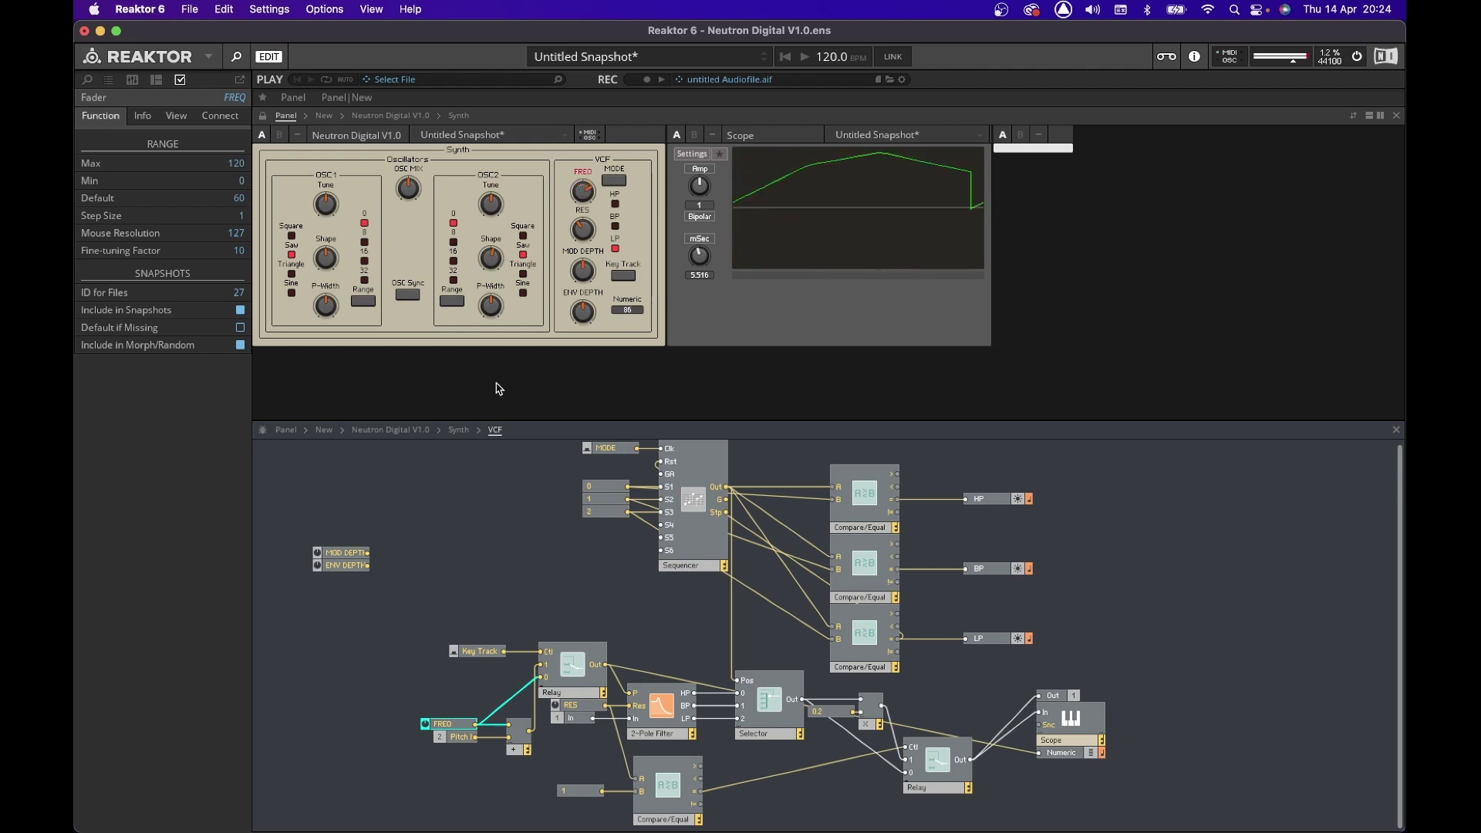
Turn on Key Track and lower FREQ to test the keyboard tracking.
left_click(623, 276)
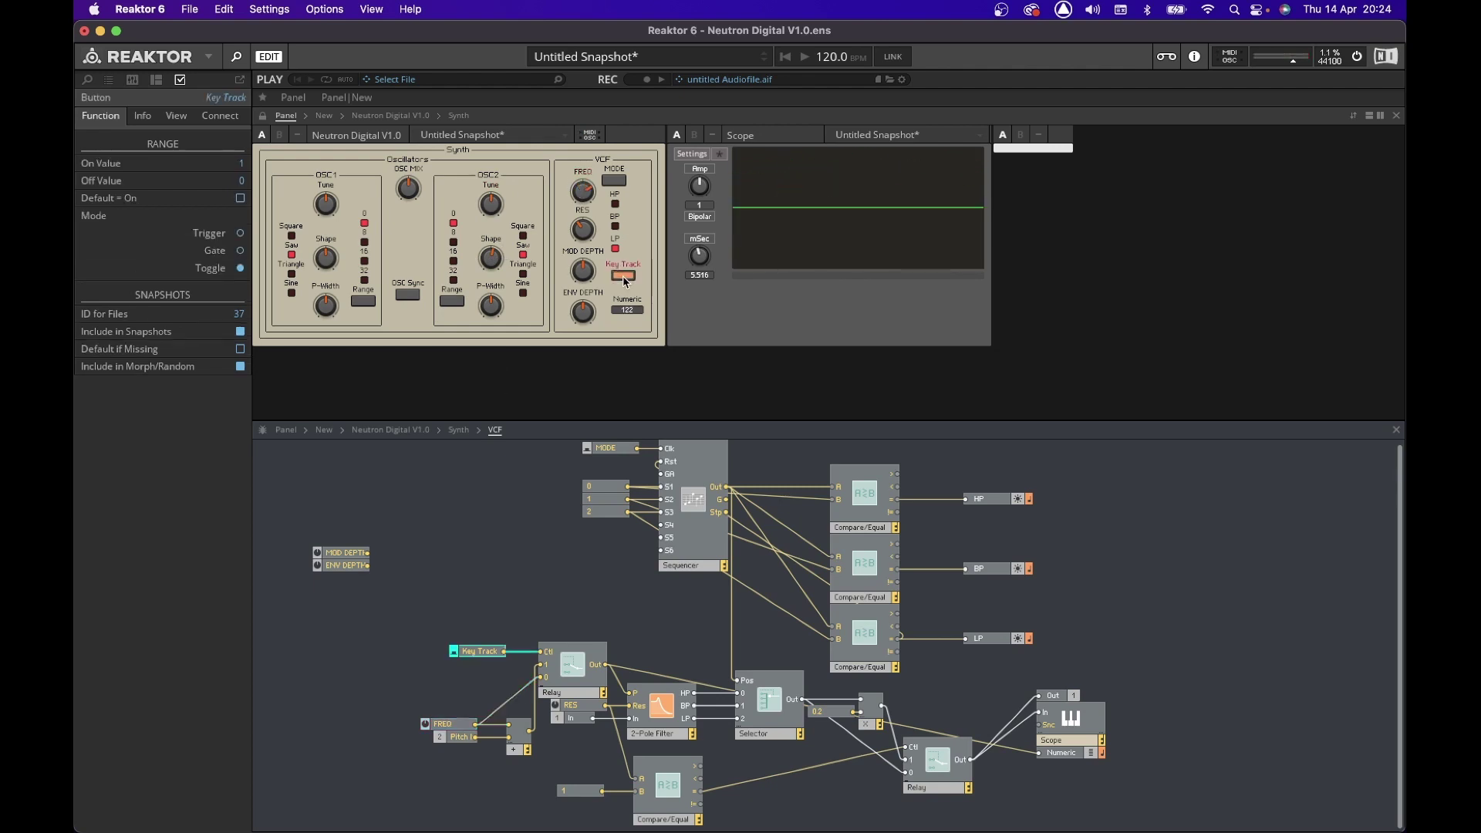
left_click_drag(582, 205, 584, 224)
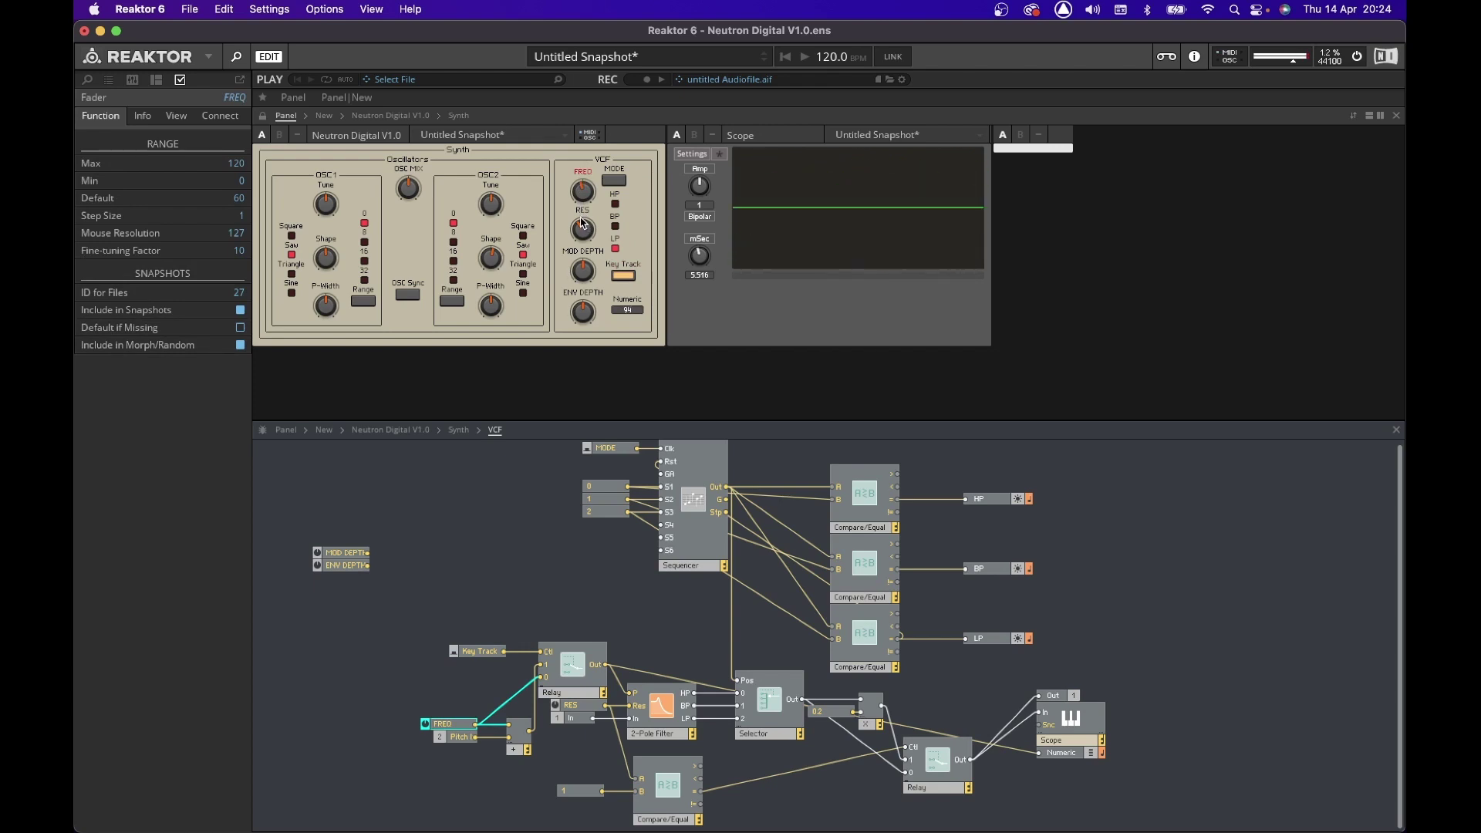
left_click_drag(582, 200, 584, 218)
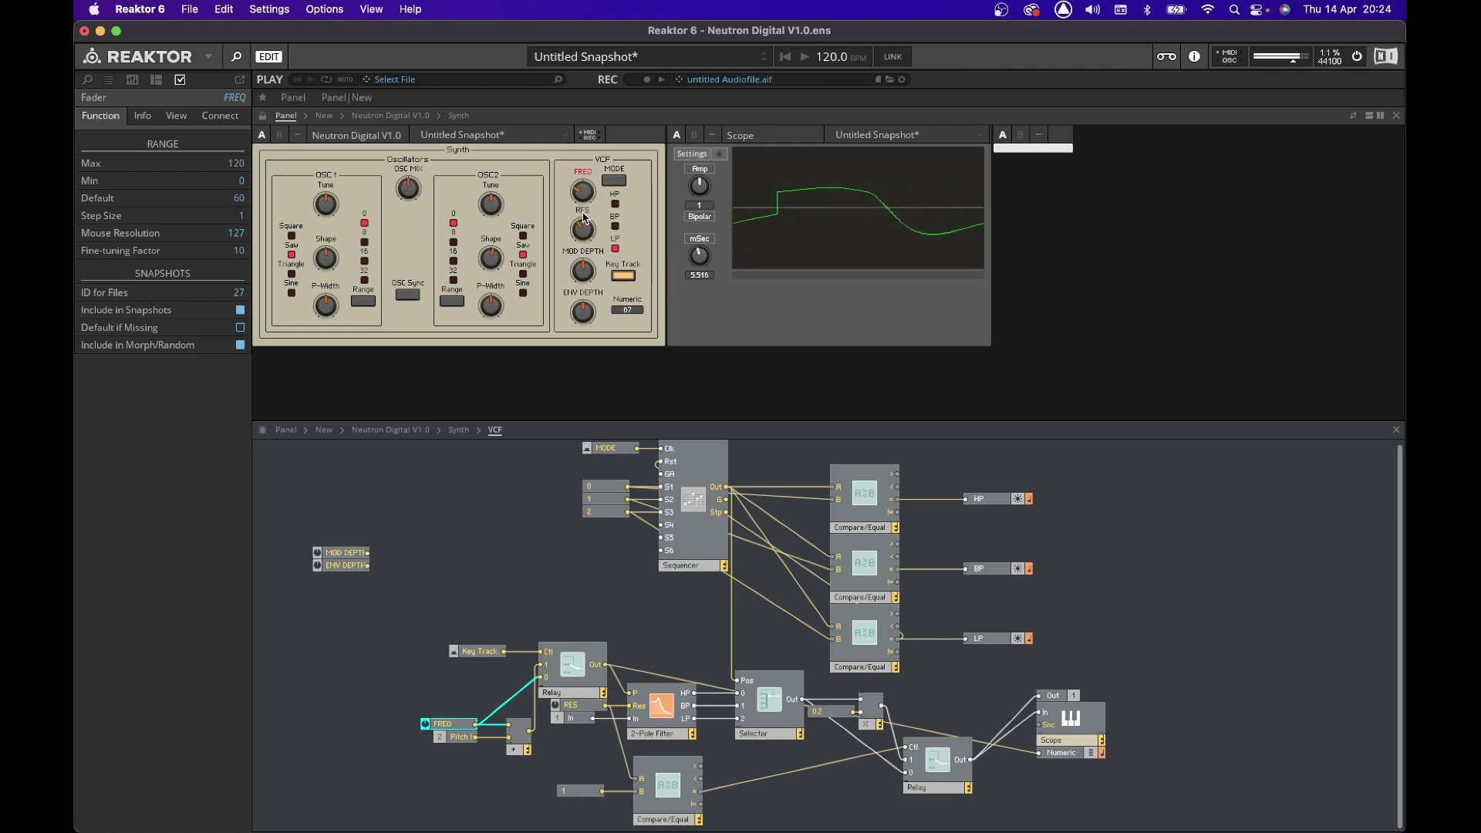